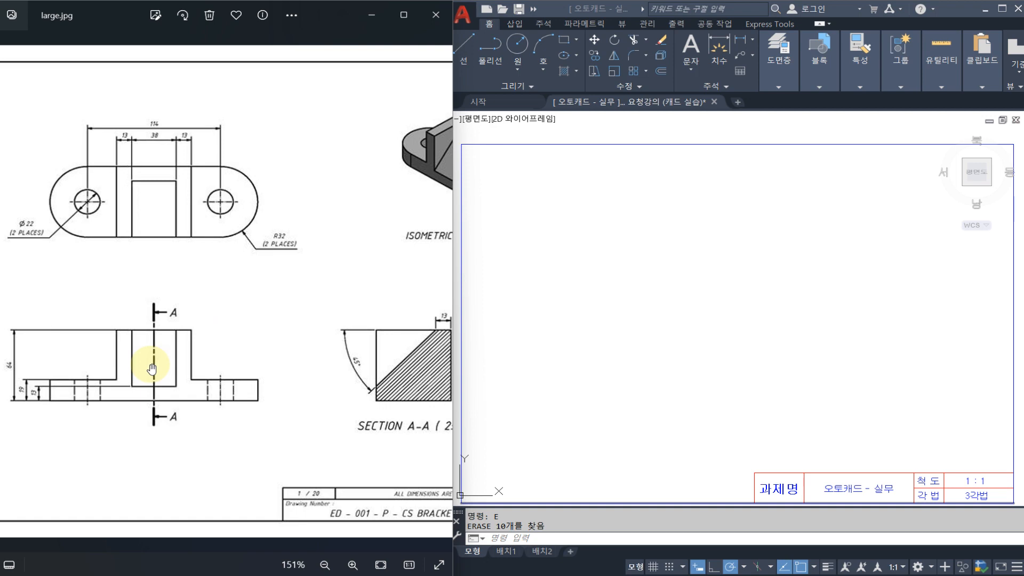
Examine the plan, front, section A-A and isometric views of the bracket in the reference drawing large.jpg.
{"action": "left_click_drag", "start_coordinate": [301, 311], "coordinate": [241, 311]}
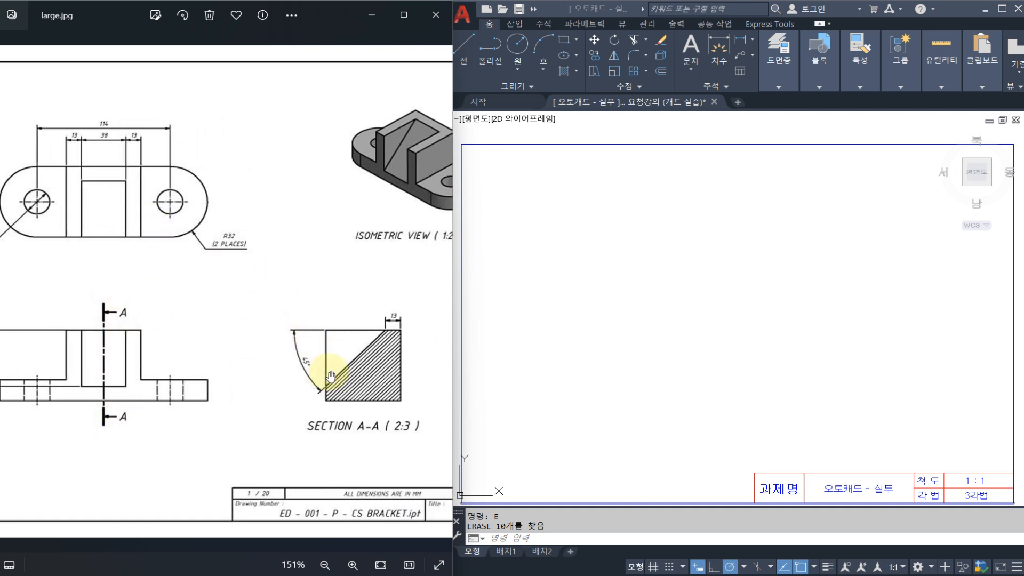
{"action": "mouse_move", "coordinate": [210, 331]}
{"action": "left_mouse_down"}
{"action": "mouse_move", "coordinate": [261, 334]}
{"action": "mouse_move", "coordinate": [234, 325]}
{"action": "left_mouse_up"}
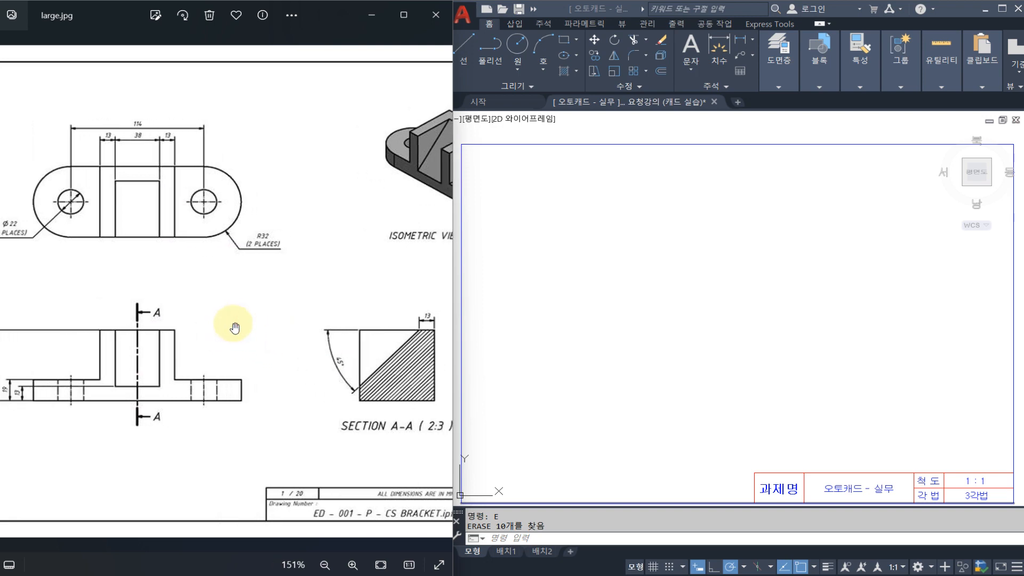
{"action": "left_click_drag", "start_coordinate": [318, 231], "coordinate": [276, 226]}
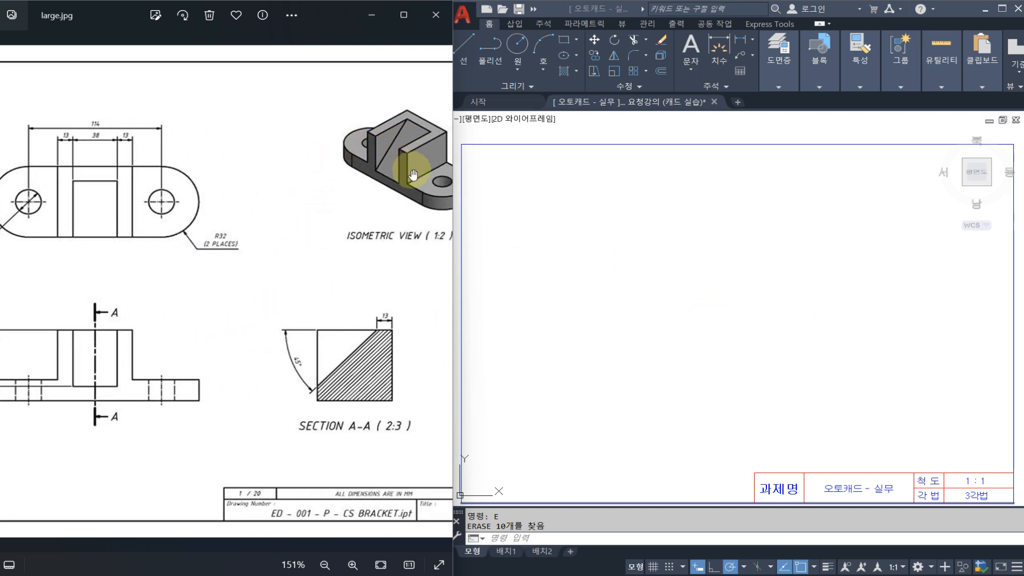
{"action": "left_click_drag", "start_coordinate": [358, 189], "coordinate": [335, 194]}
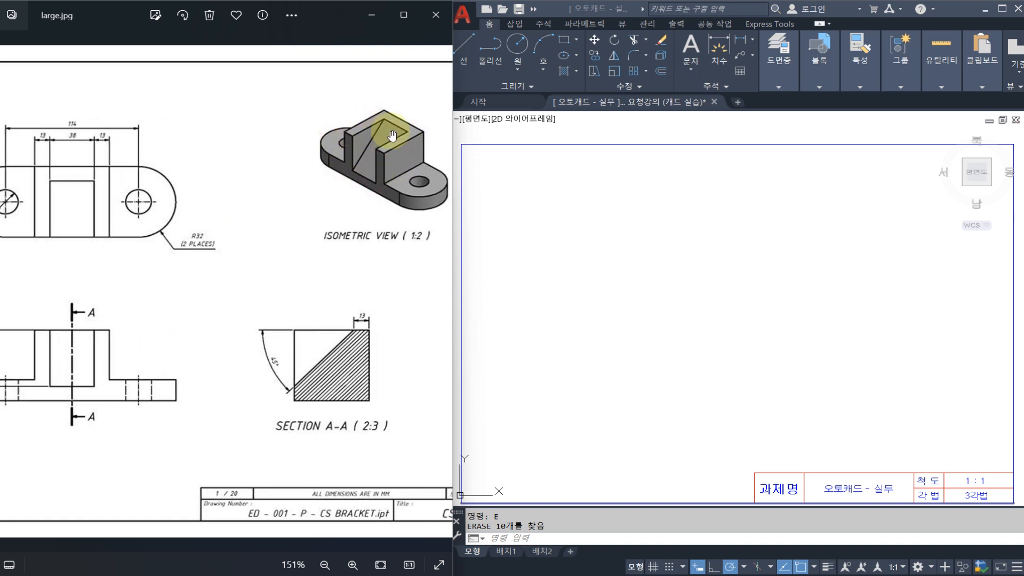
{"action": "left_click_drag", "start_coordinate": [259, 231], "coordinate": [354, 231]}
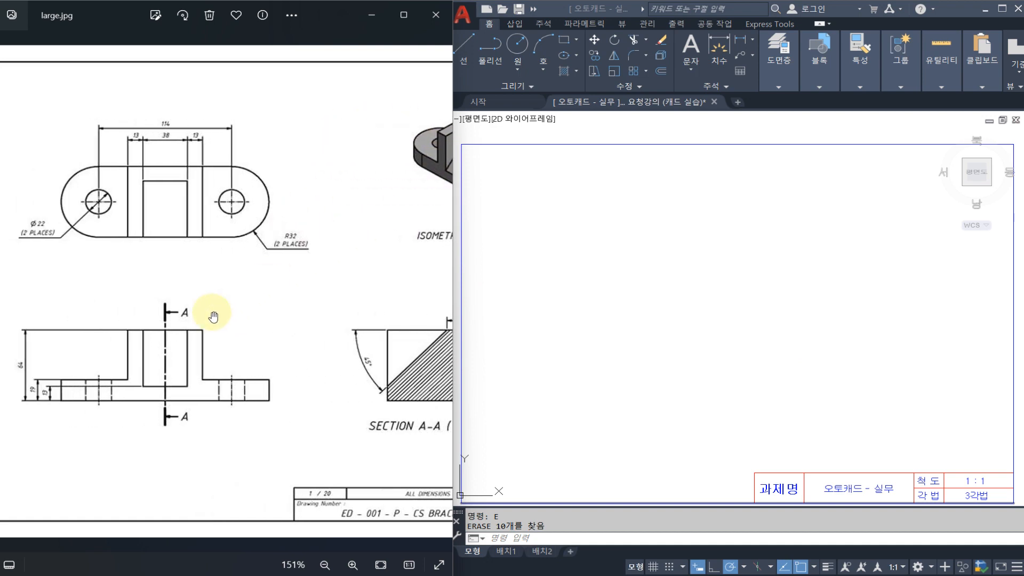
{"action": "left_click_drag", "start_coordinate": [258, 320], "coordinate": [194, 320]}
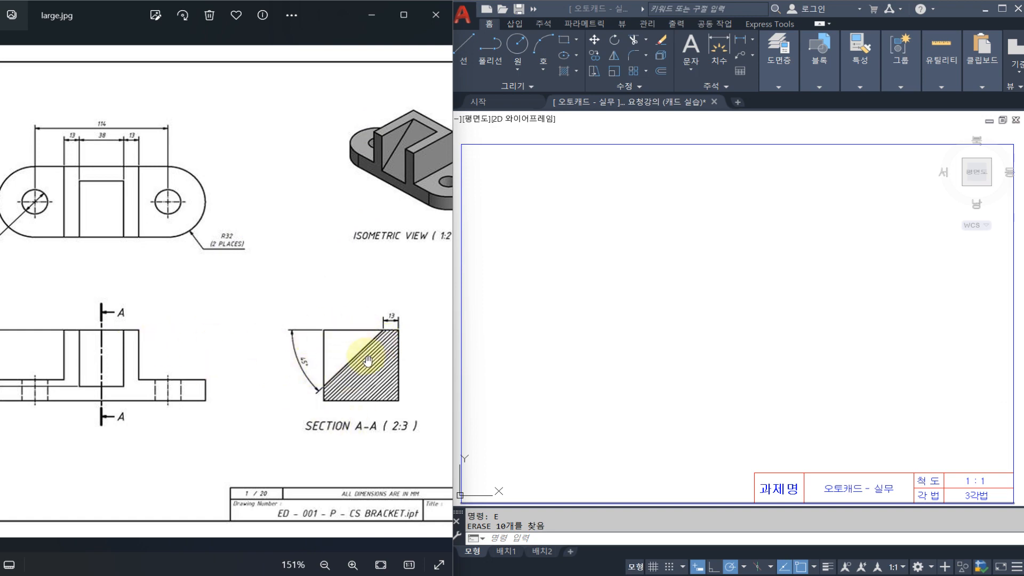
{"action": "mouse_move", "coordinate": [259, 332]}
{"action": "left_mouse_down"}
{"action": "mouse_move", "coordinate": [363, 344]}
{"action": "mouse_move", "coordinate": [291, 331]}
{"action": "left_mouse_up"}
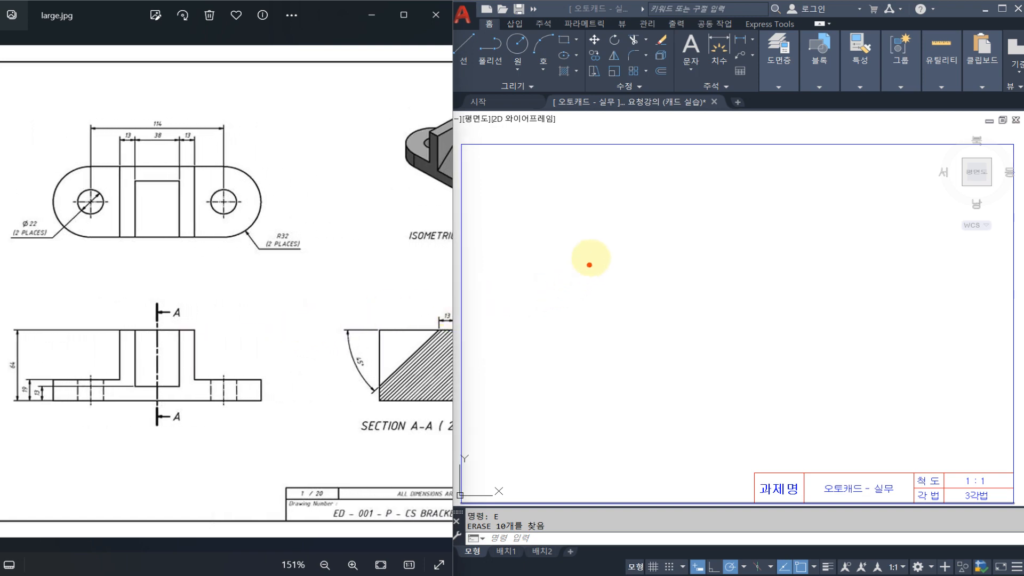
{"action": "mouse_move", "coordinate": [585, 239]}
{"action": "left_mouse_down"}
{"action": "mouse_move", "coordinate": [699, 220]}
{"action": "mouse_move", "coordinate": [695, 273]}
{"action": "left_mouse_up"}
{"action": "left_click_drag", "start_coordinate": [631, 256], "coordinate": [725, 255]}
{"action": "mouse_move", "coordinate": [585, 289]}
{"action": "left_mouse_down"}
{"action": "mouse_move", "coordinate": [679, 290]}
{"action": "mouse_move", "coordinate": [664, 339]}
{"action": "left_mouse_up"}
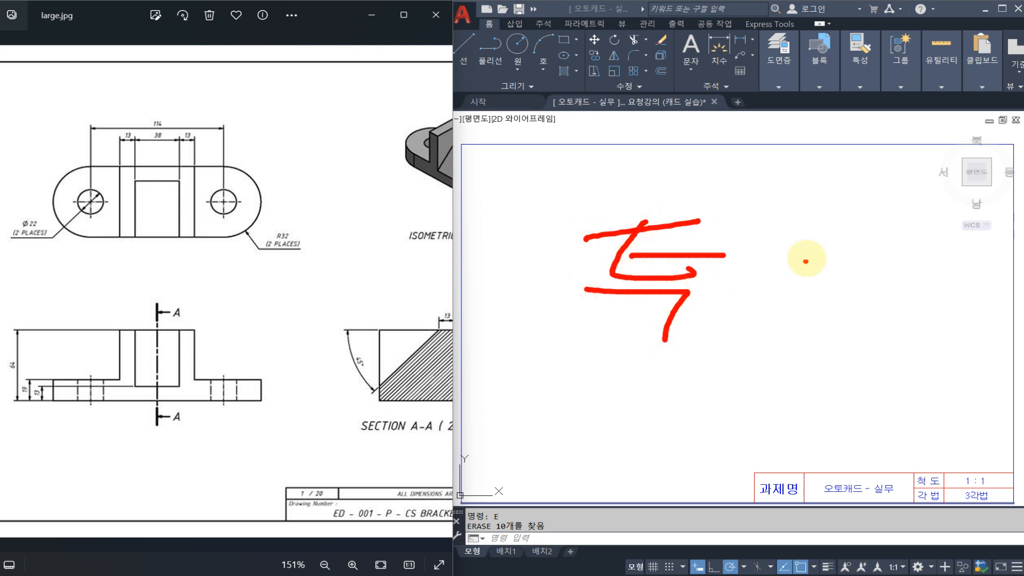
{"action": "left_click_drag", "start_coordinate": [806, 258], "coordinate": [739, 319]}
{"action": "left_click_drag", "start_coordinate": [756, 293], "coordinate": [796, 308]}
{"action": "left_click_drag", "start_coordinate": [844, 248], "coordinate": [845, 290]}
{"action": "left_click_drag", "start_coordinate": [847, 274], "coordinate": [886, 277]}
{"action": "mouse_move", "coordinate": [869, 288]}
{"action": "left_mouse_down"}
{"action": "mouse_move", "coordinate": [873, 314]}
{"action": "mouse_move", "coordinate": [572, 341]}
{"action": "mouse_move", "coordinate": [864, 213]}
{"action": "mouse_move", "coordinate": [900, 336]}
{"action": "mouse_move", "coordinate": [827, 340]}
{"action": "left_mouse_up"}
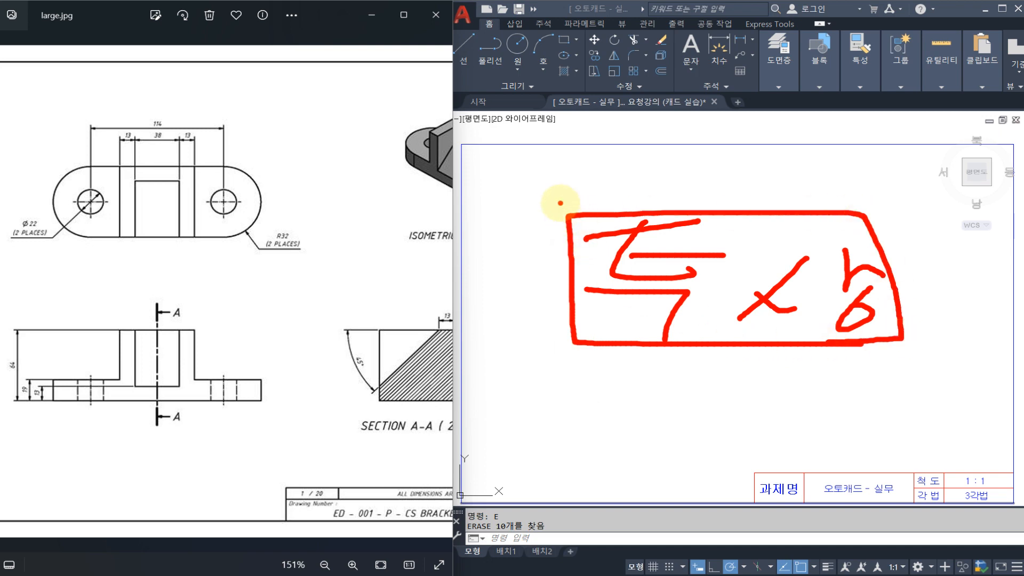
{"action": "mouse_move", "coordinate": [605, 146]}
{"action": "left_mouse_down"}
{"action": "mouse_move", "coordinate": [640, 171]}
{"action": "mouse_move", "coordinate": [739, 163]}
{"action": "mouse_move", "coordinate": [753, 181]}
{"action": "mouse_move", "coordinate": [856, 197]}
{"action": "mouse_move", "coordinate": [880, 167]}
{"action": "mouse_move", "coordinate": [890, 176]}
{"action": "left_mouse_up"}
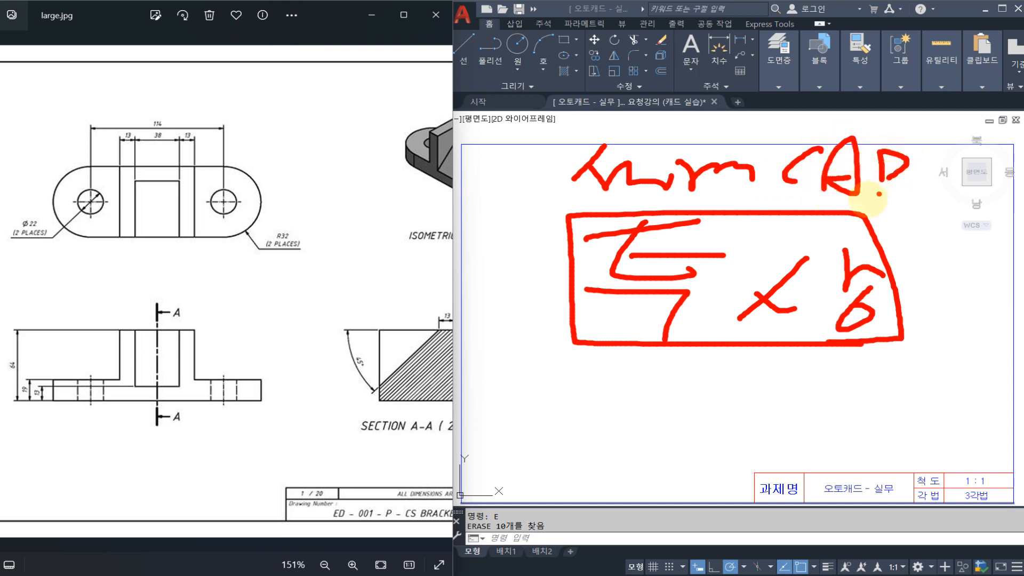
{"action": "left_click_drag", "start_coordinate": [555, 338], "coordinate": [574, 324]}
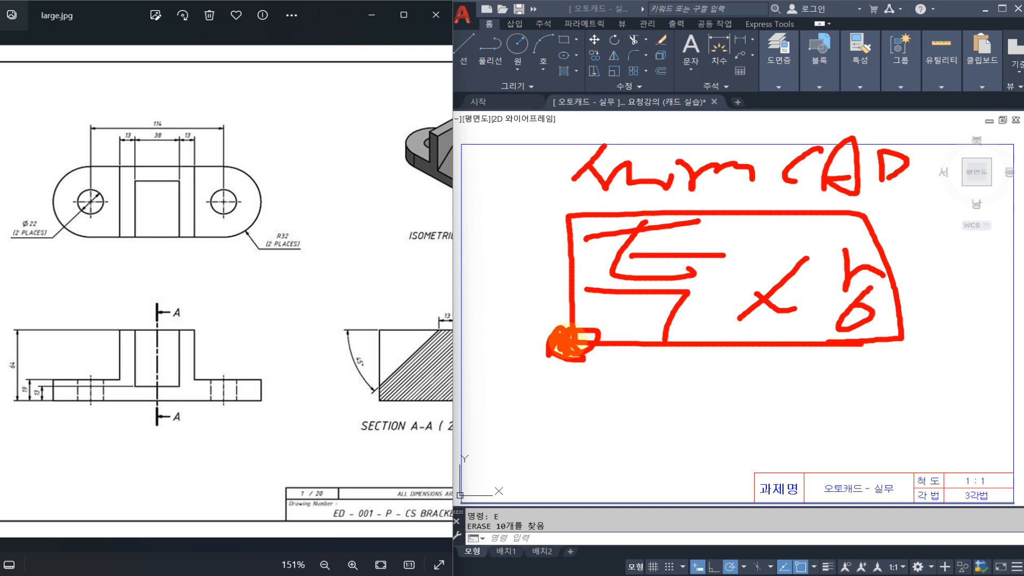
{"action": "mouse_move", "coordinate": [209, 255]}
{"action": "left_mouse_down"}
{"action": "mouse_move", "coordinate": [302, 345]}
{"action": "mouse_move", "coordinate": [234, 258]}
{"action": "left_mouse_up"}
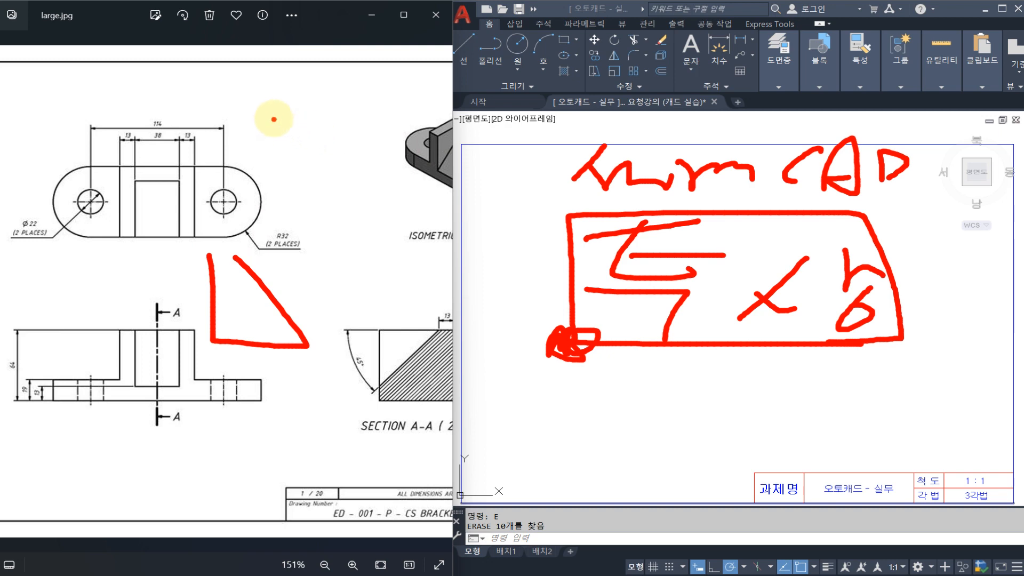
{"action": "left_click_drag", "start_coordinate": [273, 118], "coordinate": [435, 116]}
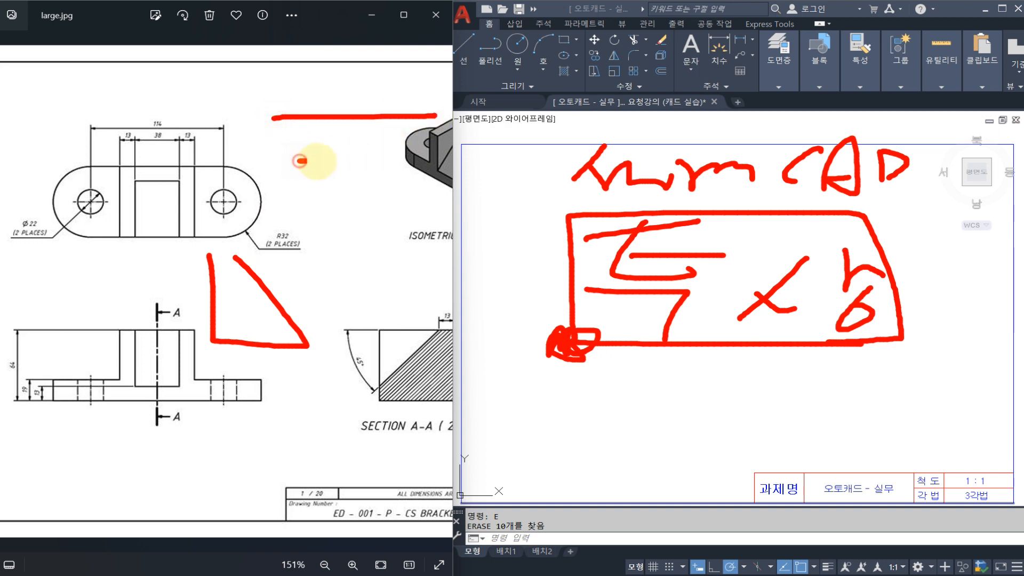
{"action": "left_click_drag", "start_coordinate": [301, 161], "coordinate": [321, 161]}
{"action": "left_click_drag", "start_coordinate": [334, 162], "coordinate": [342, 162]}
{"action": "left_click_drag", "start_coordinate": [405, 164], "coordinate": [414, 163]}
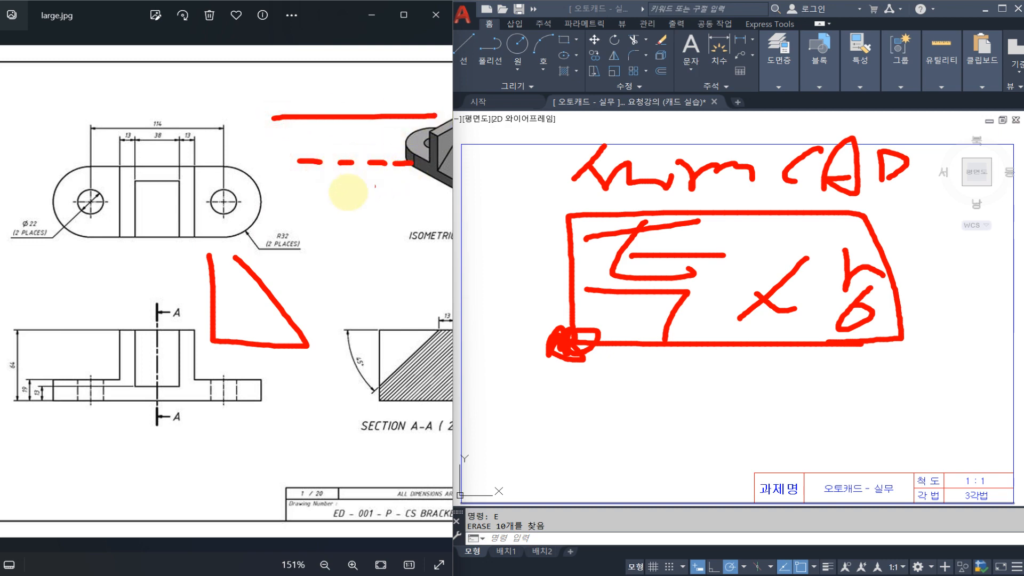
{"action": "left_click_drag", "start_coordinate": [283, 204], "coordinate": [336, 204]}
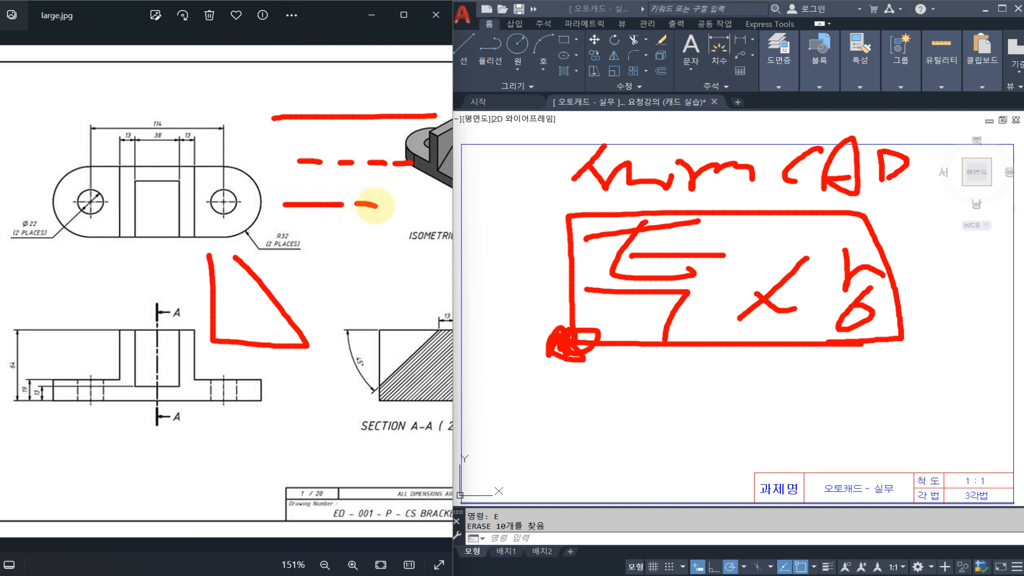
{"action": "left_click_drag", "start_coordinate": [421, 204], "coordinate": [538, 200]}
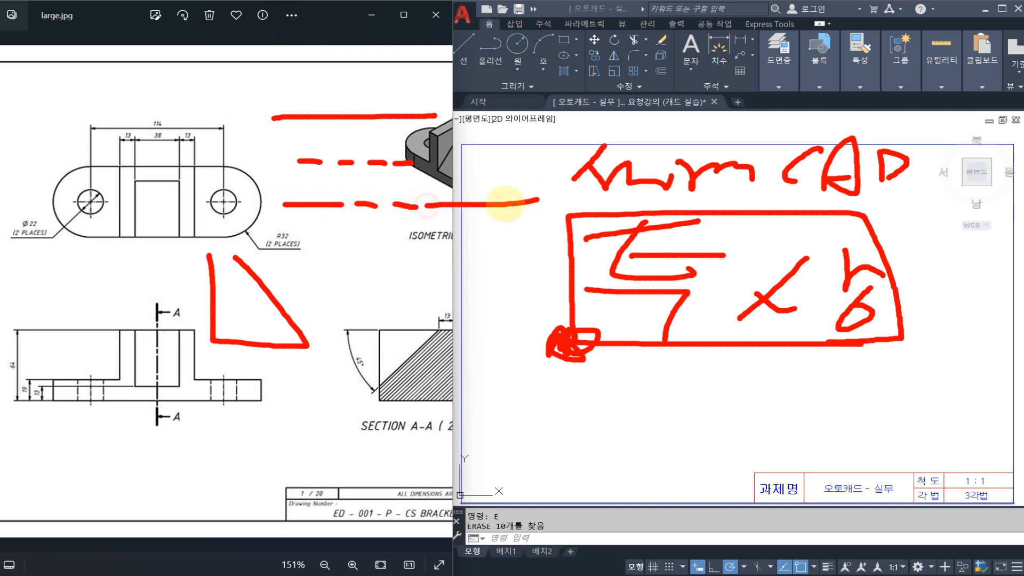
{"action": "left_click_drag", "start_coordinate": [333, 225], "coordinate": [335, 256]}
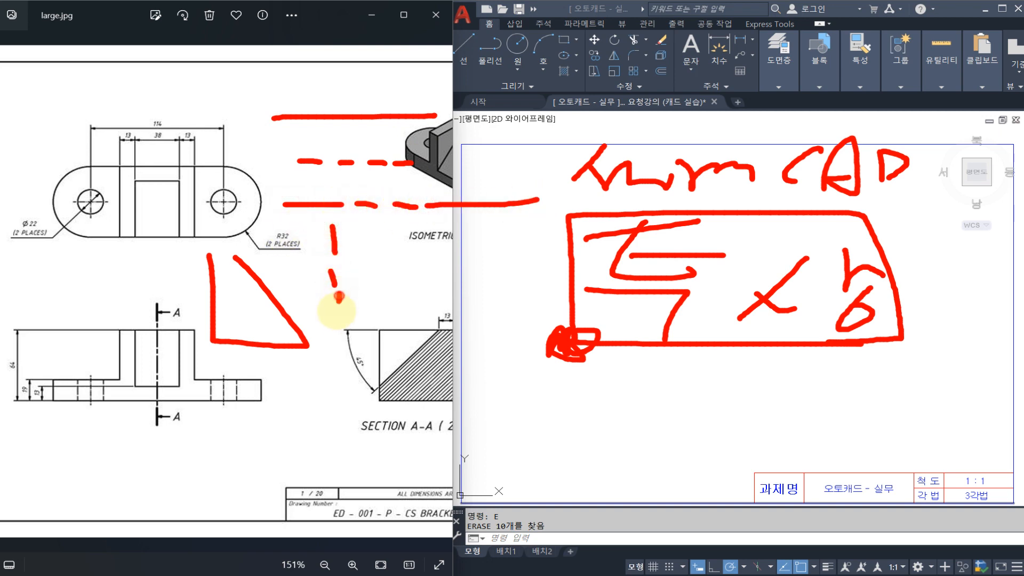
{"action": "mouse_move", "coordinate": [335, 326]}
{"action": "left_mouse_down"}
{"action": "mouse_move", "coordinate": [320, 91]}
{"action": "mouse_move", "coordinate": [411, 299]}
{"action": "mouse_move", "coordinate": [389, 293]}
{"action": "mouse_move", "coordinate": [534, 312]}
{"action": "left_mouse_up"}
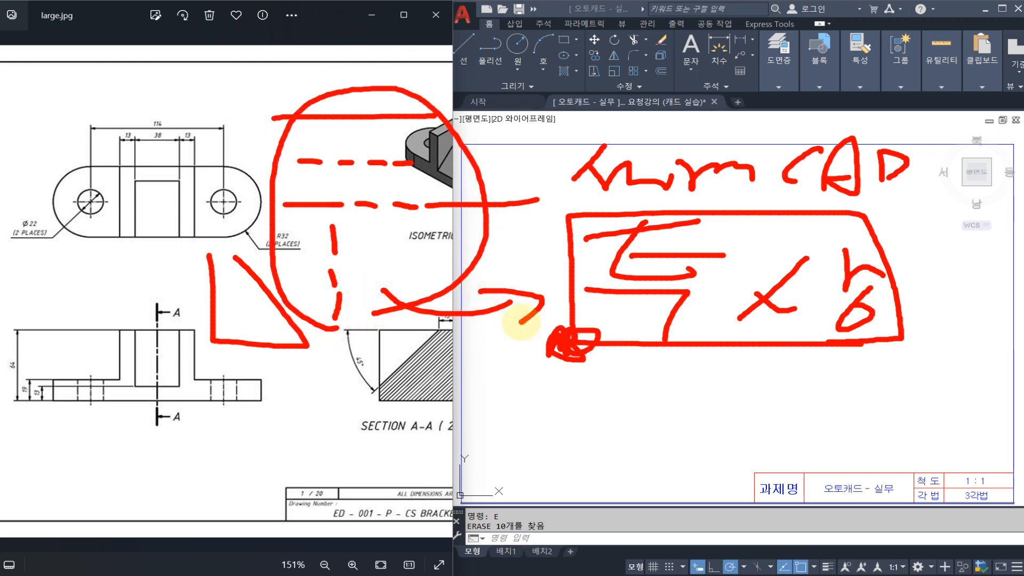
{"action": "key", "text": "Escape"}
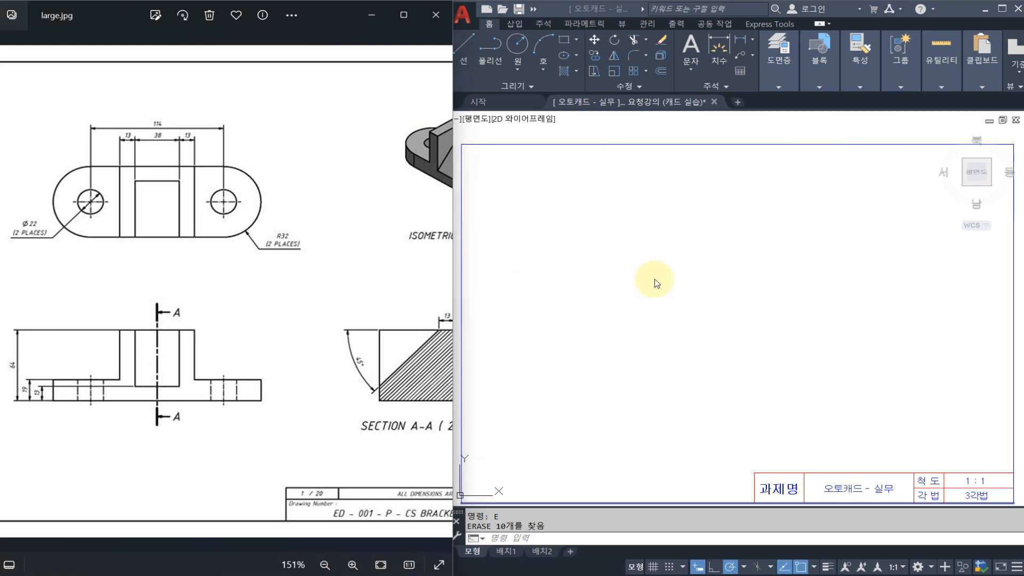
In AutoCAD, draw a horizontal and a vertical construction line (XLINE) crossing in the lower-left part of the drawing frame.
{"action": "left_click", "coordinate": [670, 281]}
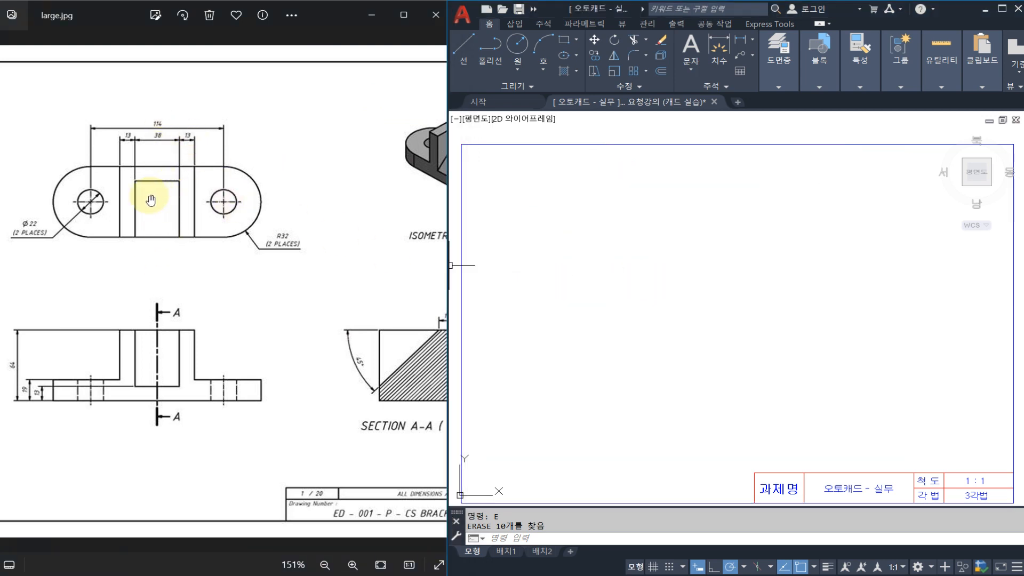
{"action": "left_click", "coordinate": [662, 237]}
{"action": "key", "text": "Escape"}
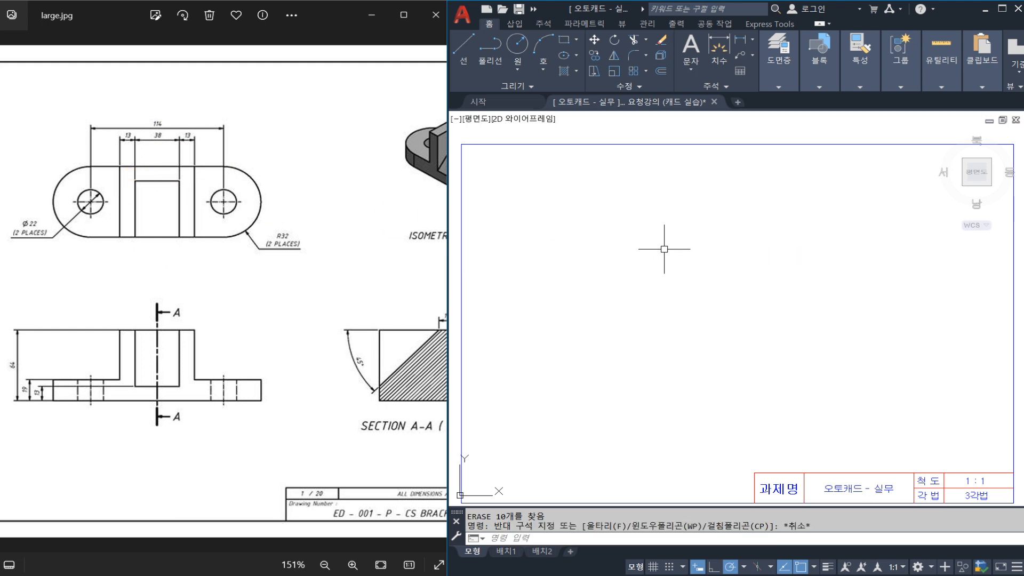
{"action": "key", "text": "Escape"}
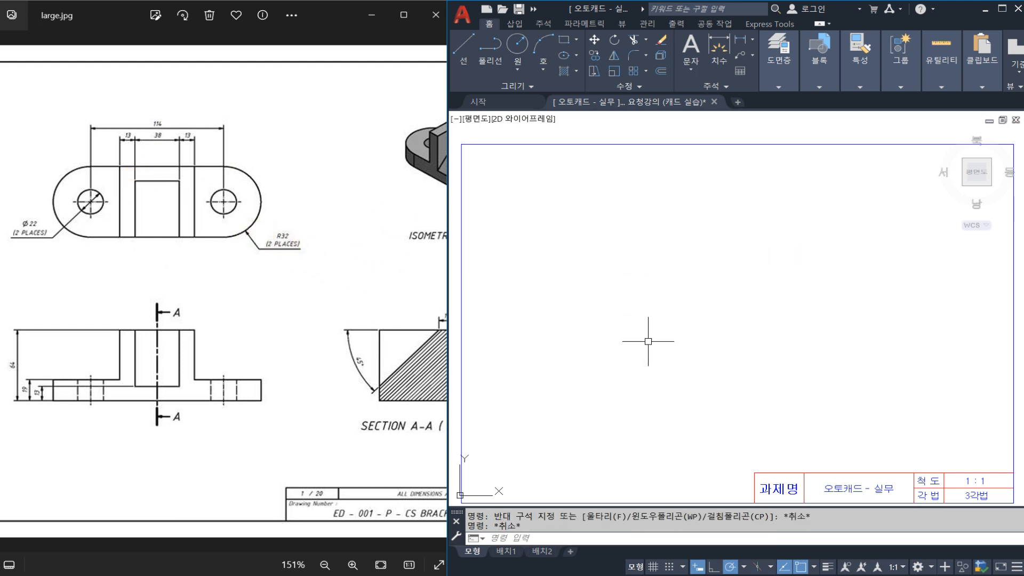
{"action": "type", "text": "XL"}
{"action": "key", "text": "Return"}
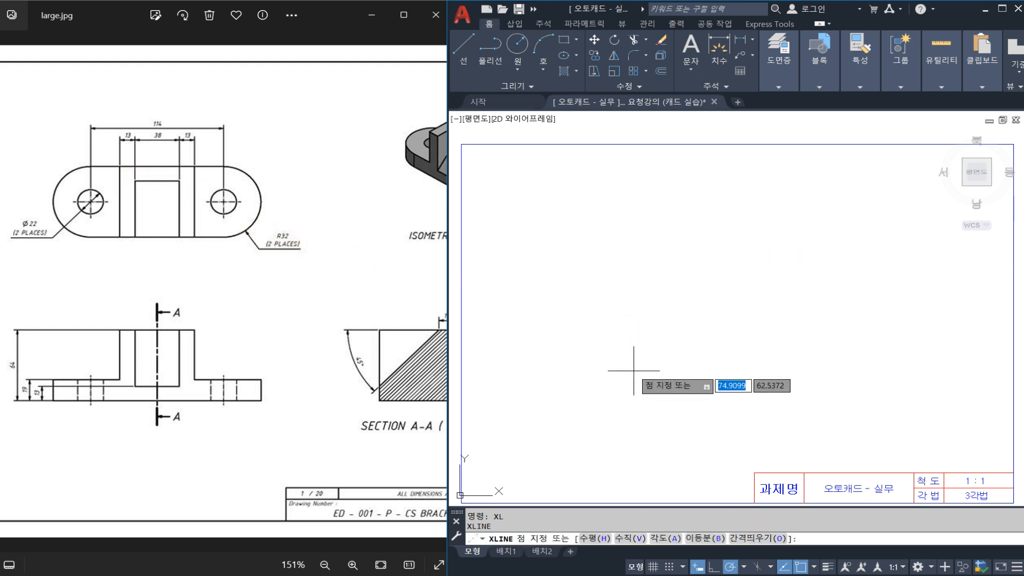
{"action": "left_click", "coordinate": [645, 386]}
{"action": "left_click", "coordinate": [665, 385]}
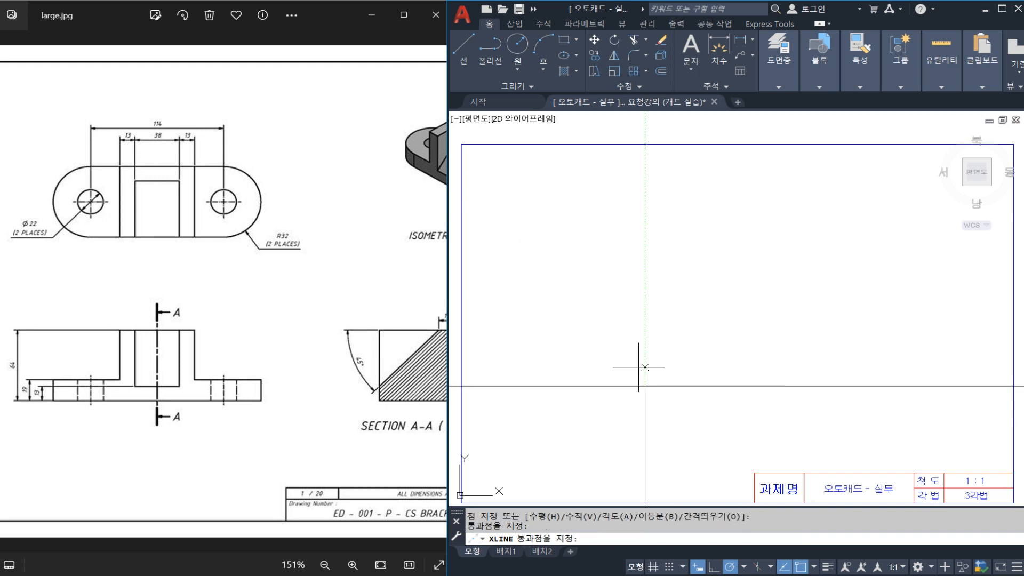
{"action": "left_click", "coordinate": [646, 362]}
{"action": "key", "text": "Escape"}
{"action": "mouse_move", "coordinate": [668, 414]}
{"action": "left_mouse_down"}
{"action": "mouse_move", "coordinate": [624, 419]}
{"action": "mouse_move", "coordinate": [636, 431]}
{"action": "left_mouse_up"}
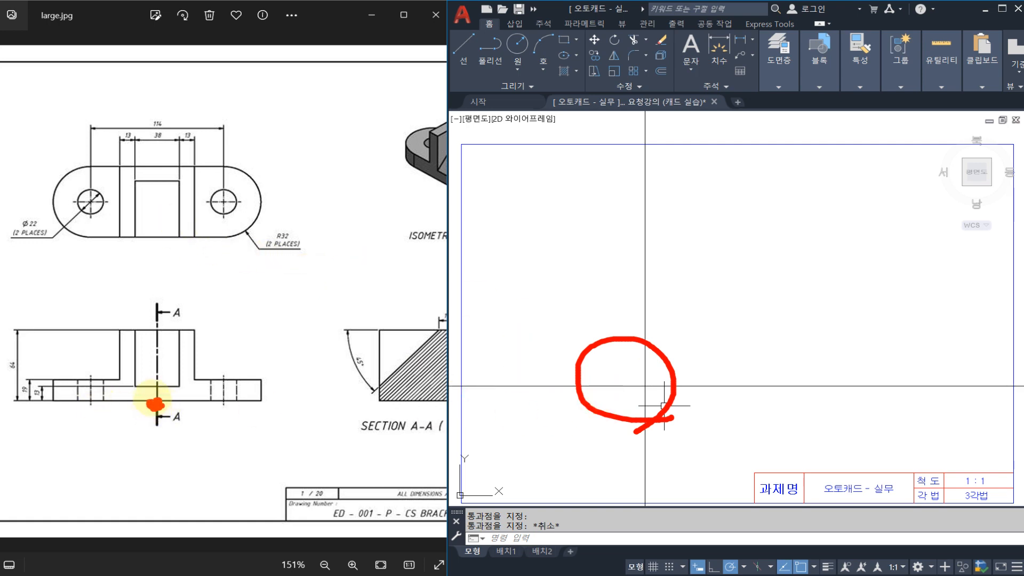
{"action": "mouse_move", "coordinate": [155, 404]}
{"action": "left_mouse_down"}
{"action": "mouse_move", "coordinate": [191, 408]}
{"action": "mouse_move", "coordinate": [110, 339]}
{"action": "mouse_move", "coordinate": [183, 411]}
{"action": "left_mouse_up"}
{"action": "mouse_move", "coordinate": [171, 237]}
{"action": "left_mouse_down"}
{"action": "mouse_move", "coordinate": [148, 155]}
{"action": "mouse_move", "coordinate": [181, 229]}
{"action": "left_mouse_up"}
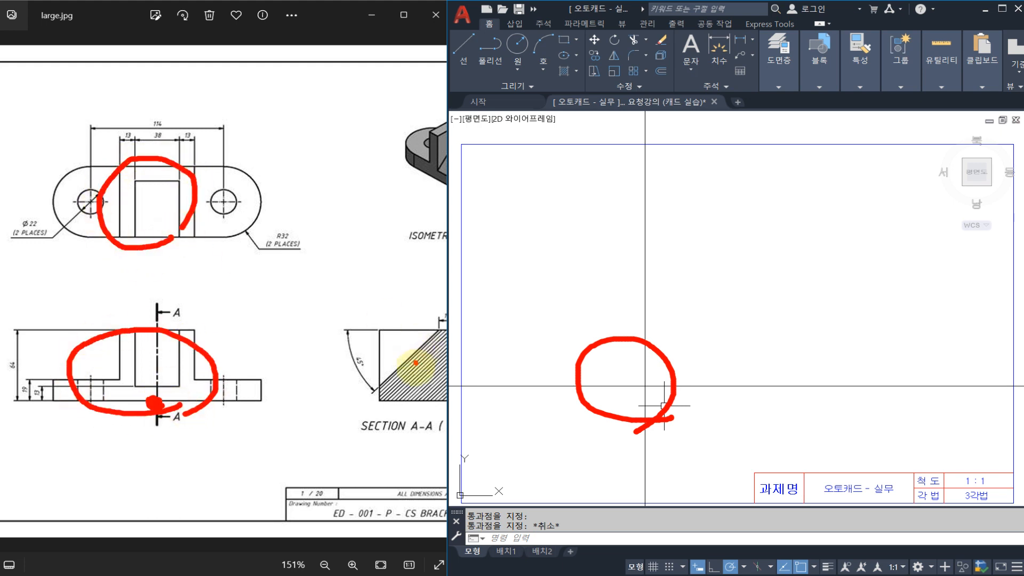
{"action": "mouse_move", "coordinate": [416, 368]}
{"action": "left_mouse_down"}
{"action": "mouse_move", "coordinate": [400, 323]}
{"action": "mouse_move", "coordinate": [411, 378]}
{"action": "left_mouse_up"}
{"action": "mouse_move", "coordinate": [212, 337]}
{"action": "left_mouse_down"}
{"action": "mouse_move", "coordinate": [222, 279]}
{"action": "mouse_move", "coordinate": [328, 337]}
{"action": "left_mouse_up"}
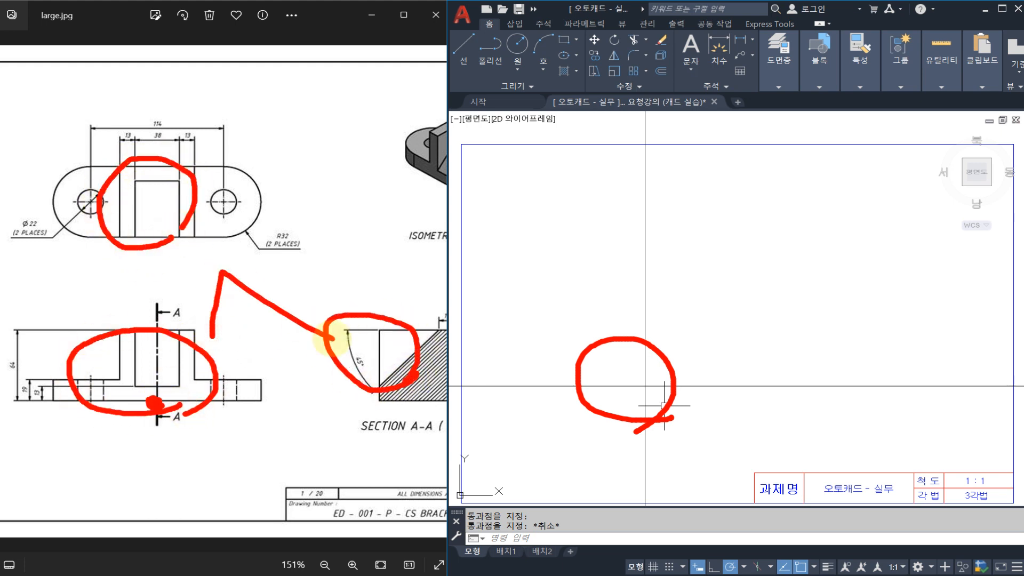
{"action": "mouse_move", "coordinate": [191, 396]}
{"action": "left_mouse_down"}
{"action": "mouse_move", "coordinate": [103, 338]}
{"action": "mouse_move", "coordinate": [197, 374]}
{"action": "left_mouse_up"}
{"action": "left_click_drag", "start_coordinate": [164, 323], "coordinate": [172, 244]}
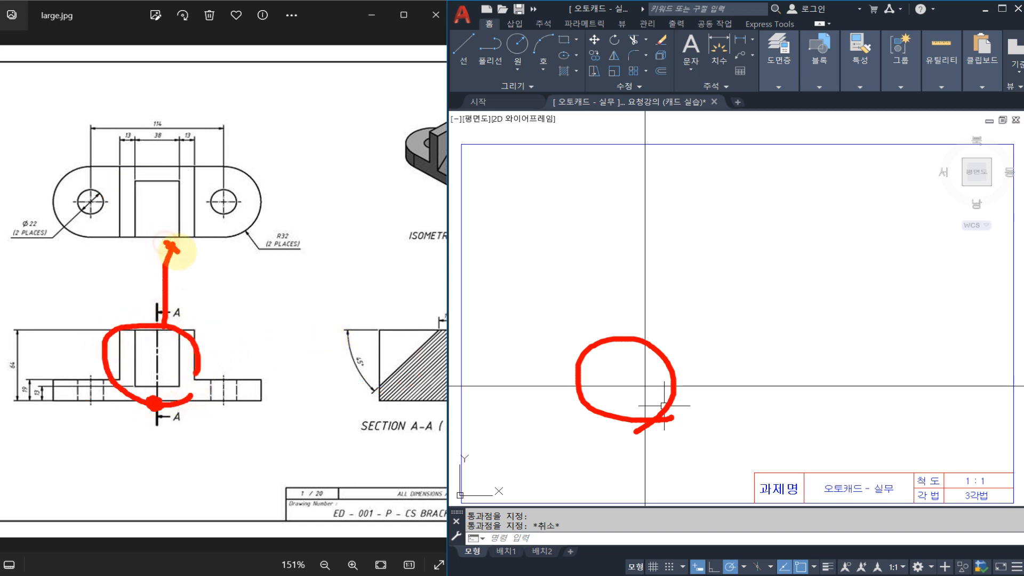
{"action": "mouse_move", "coordinate": [191, 382]}
{"action": "left_mouse_down"}
{"action": "mouse_move", "coordinate": [192, 142]}
{"action": "mouse_move", "coordinate": [366, 270]}
{"action": "mouse_move", "coordinate": [286, 398]}
{"action": "mouse_move", "coordinate": [153, 340]}
{"action": "left_mouse_up"}
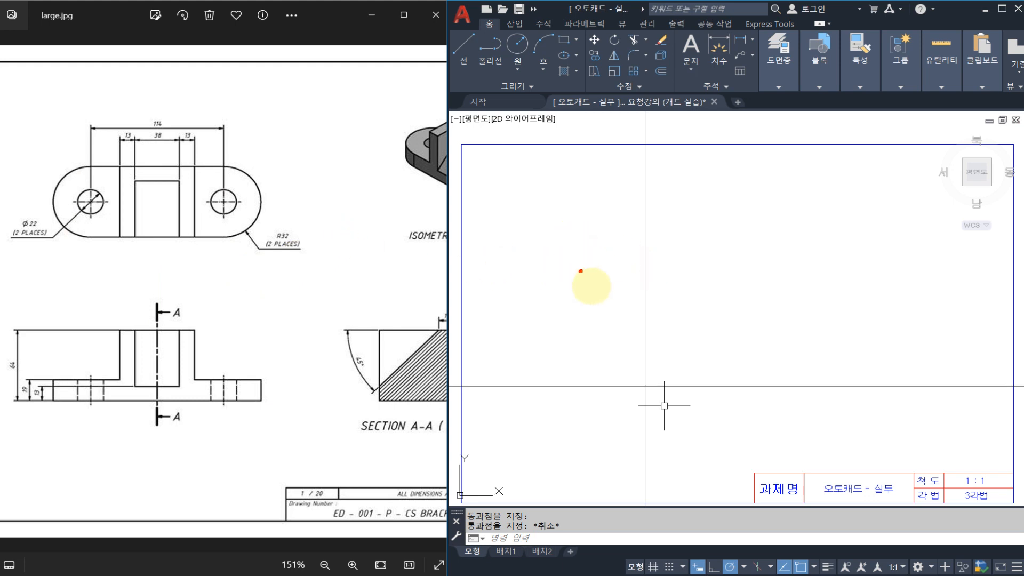
{"action": "left_click_drag", "start_coordinate": [585, 345], "coordinate": [592, 180]}
{"action": "left_click_drag", "start_coordinate": [488, 284], "coordinate": [783, 286]}
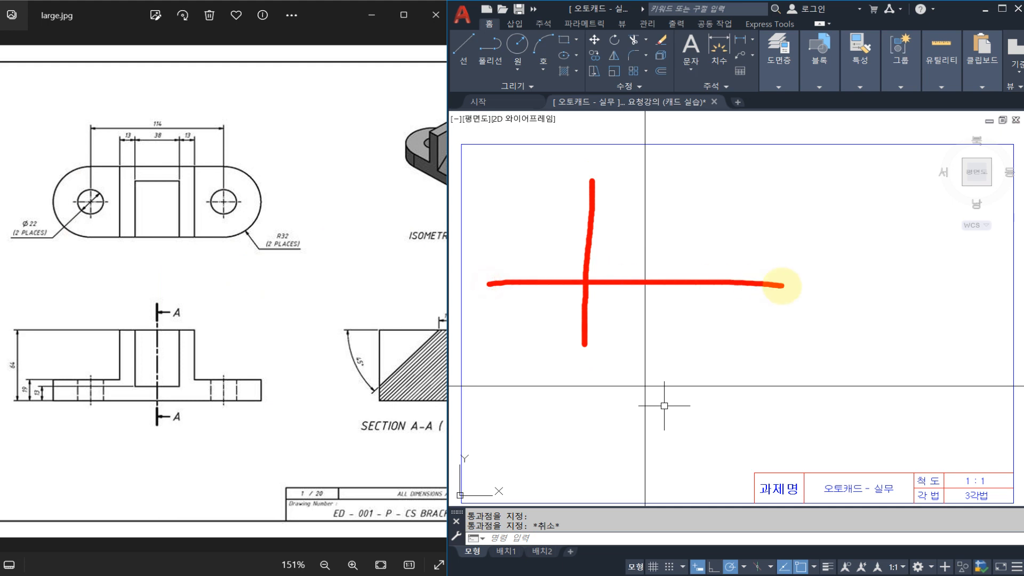
{"action": "left_click_drag", "start_coordinate": [780, 249], "coordinate": [764, 414]}
{"action": "mouse_move", "coordinate": [671, 367]}
{"action": "left_mouse_down"}
{"action": "mouse_move", "coordinate": [986, 372]}
{"action": "mouse_move", "coordinate": [958, 444]}
{"action": "mouse_move", "coordinate": [907, 427]}
{"action": "mouse_move", "coordinate": [983, 407]}
{"action": "mouse_move", "coordinate": [973, 448]}
{"action": "left_mouse_up"}
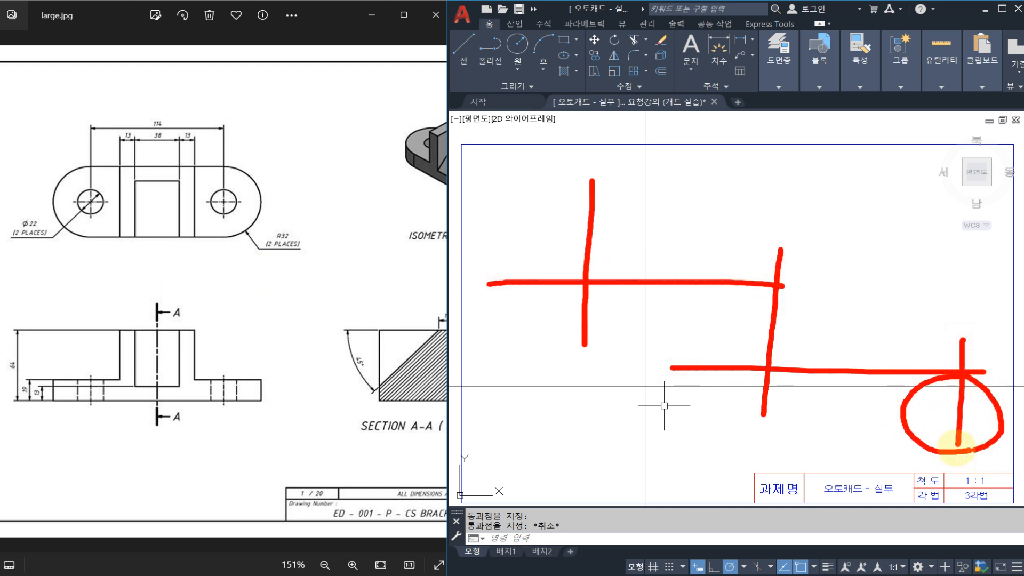
{"action": "left_click_drag", "start_coordinate": [876, 368], "coordinate": [870, 376]}
{"action": "mouse_move", "coordinate": [712, 395]}
{"action": "left_mouse_down"}
{"action": "mouse_move", "coordinate": [713, 418]}
{"action": "mouse_move", "coordinate": [790, 435]}
{"action": "left_mouse_up"}
{"action": "key", "text": "Escape"}
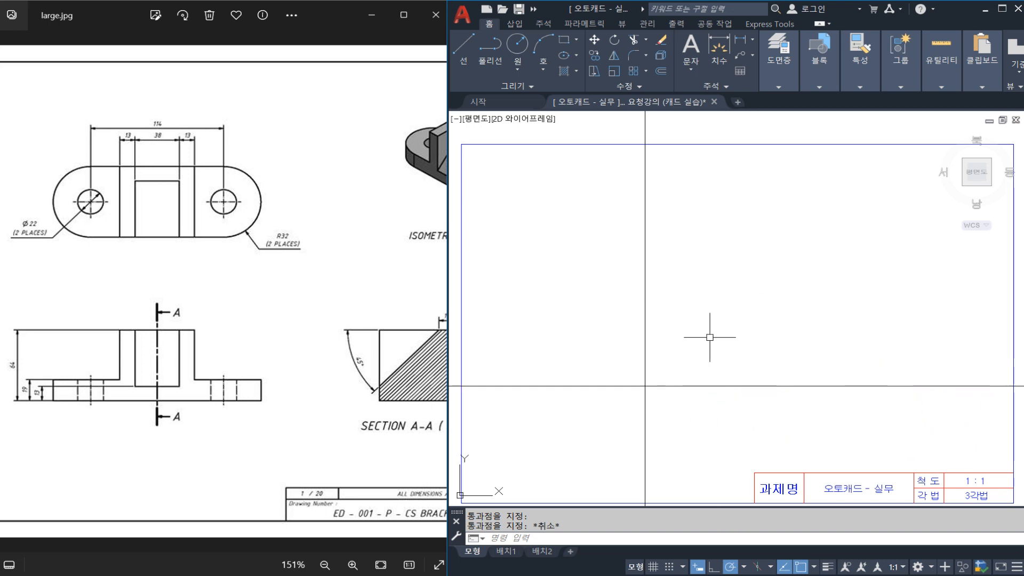
{"action": "middle_click_drag", "start_coordinate": [653, 289], "coordinate": [641, 276]}
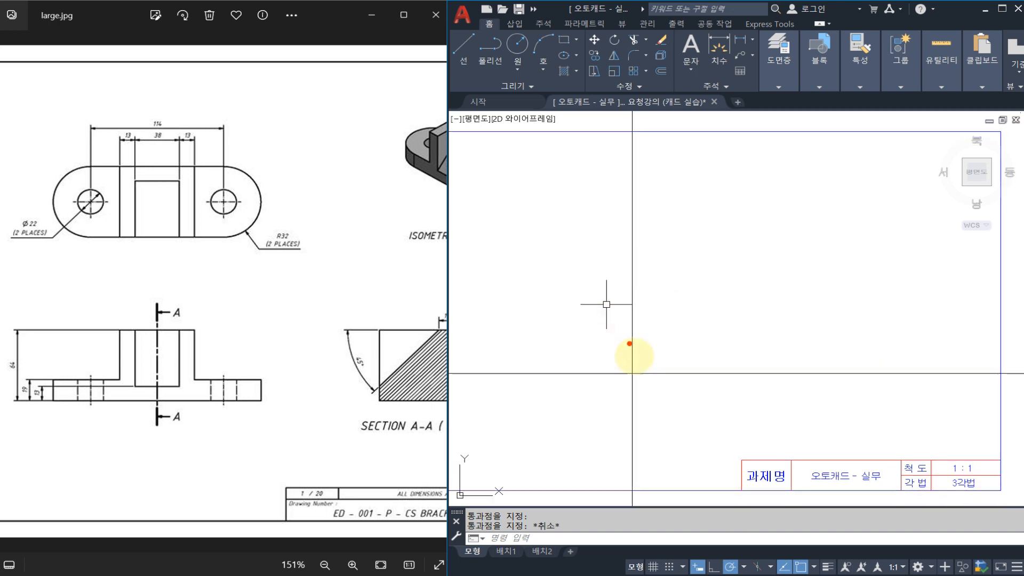
{"action": "left_click_drag", "start_coordinate": [651, 365], "coordinate": [621, 386]}
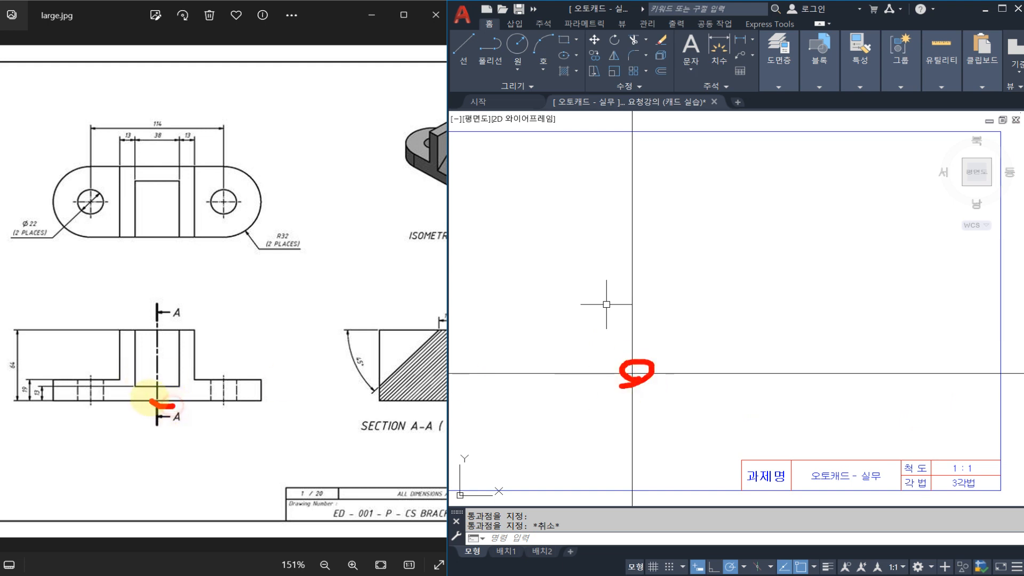
{"action": "key", "text": "Escape"}
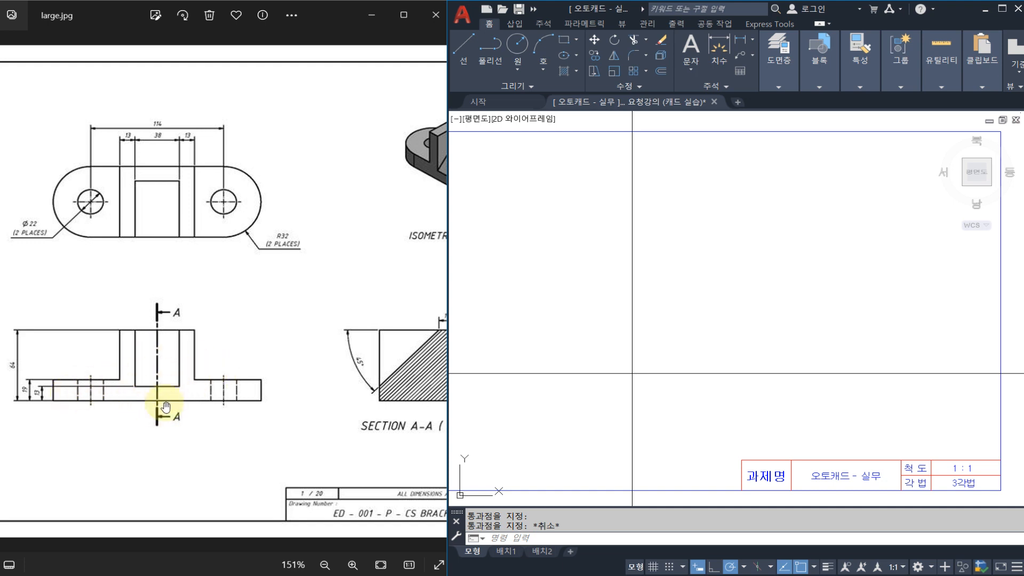
Offset the vertical construction line by 114/2 to its left side for the left hole's centre.
{"action": "left_click", "coordinate": [594, 364]}
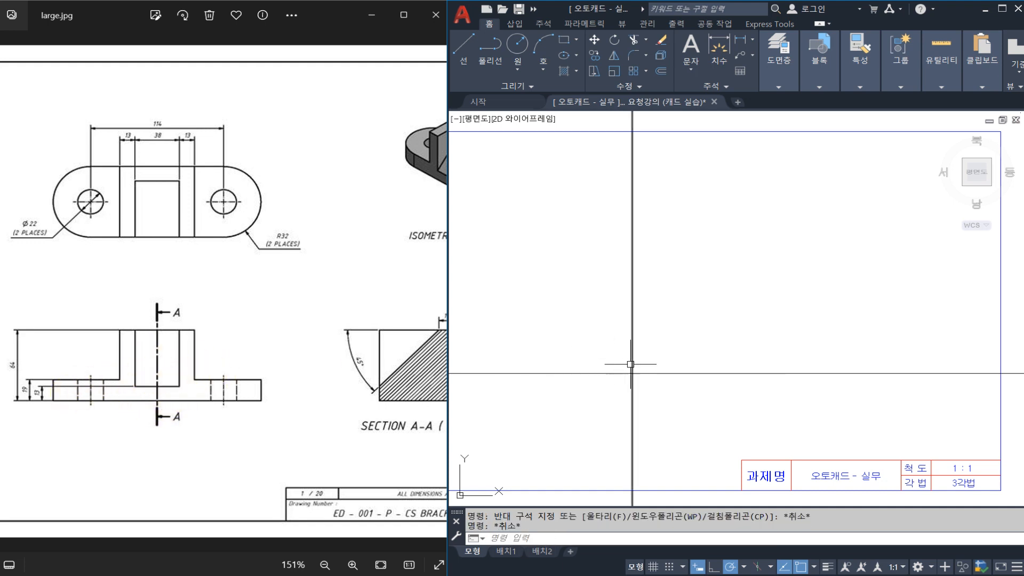
{"action": "key", "text": "Escape"}
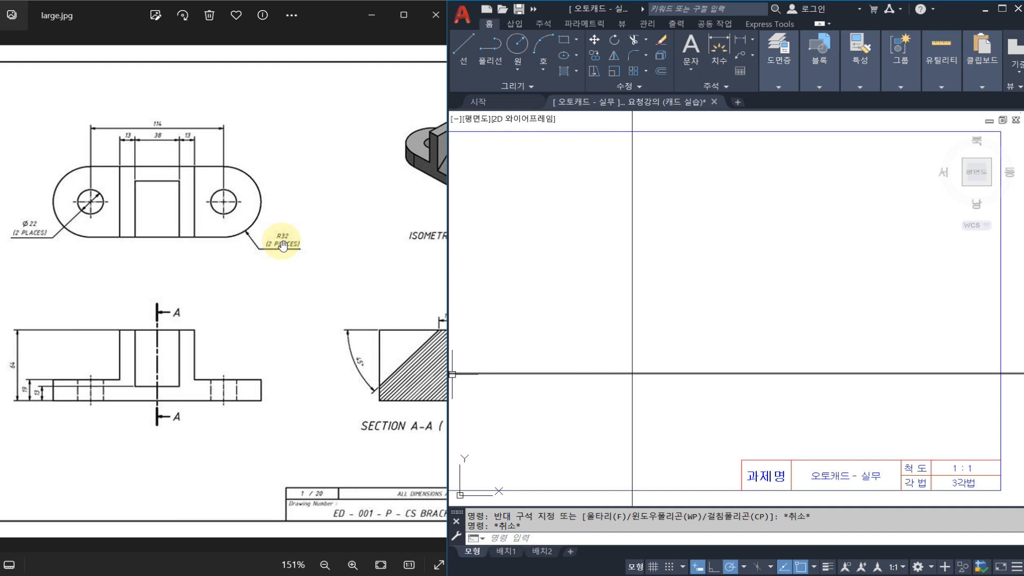
{"action": "key", "text": "Escape"}
{"action": "type", "text": "o"}
{"action": "key", "text": "Return"}
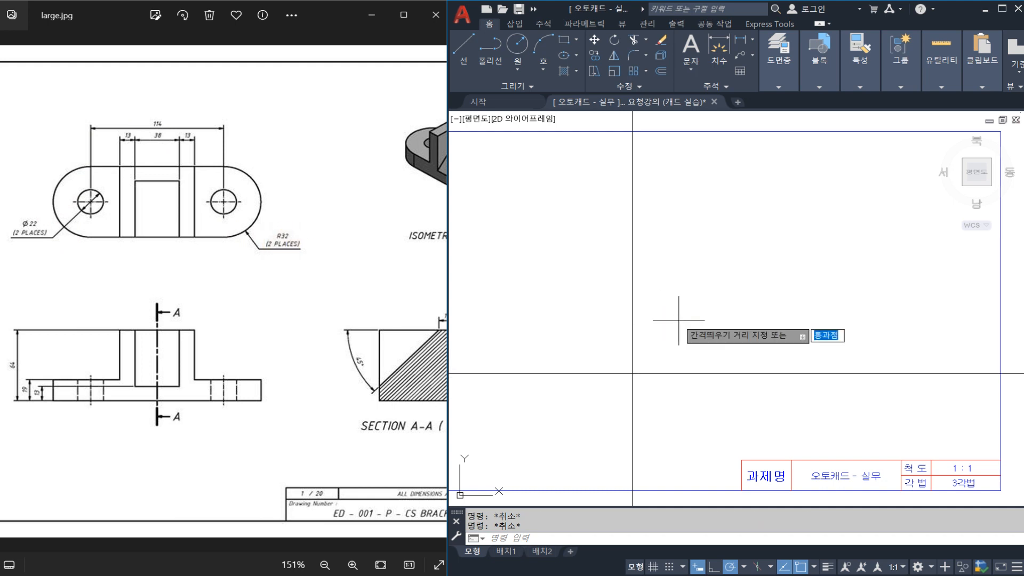
{"action": "type", "text": "114/2"}
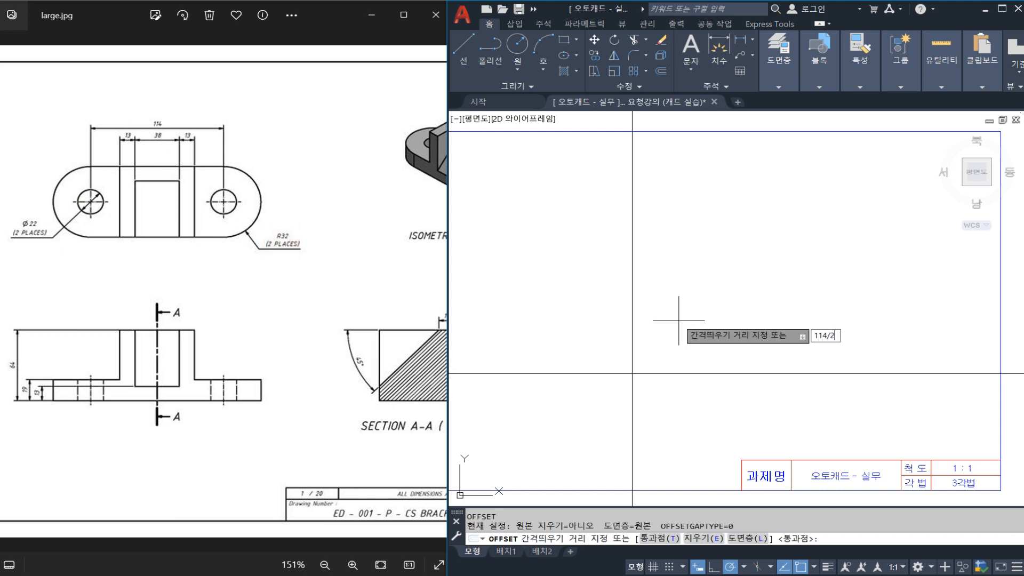
{"action": "key", "text": "Return"}
{"action": "left_click", "coordinate": [633, 341]}
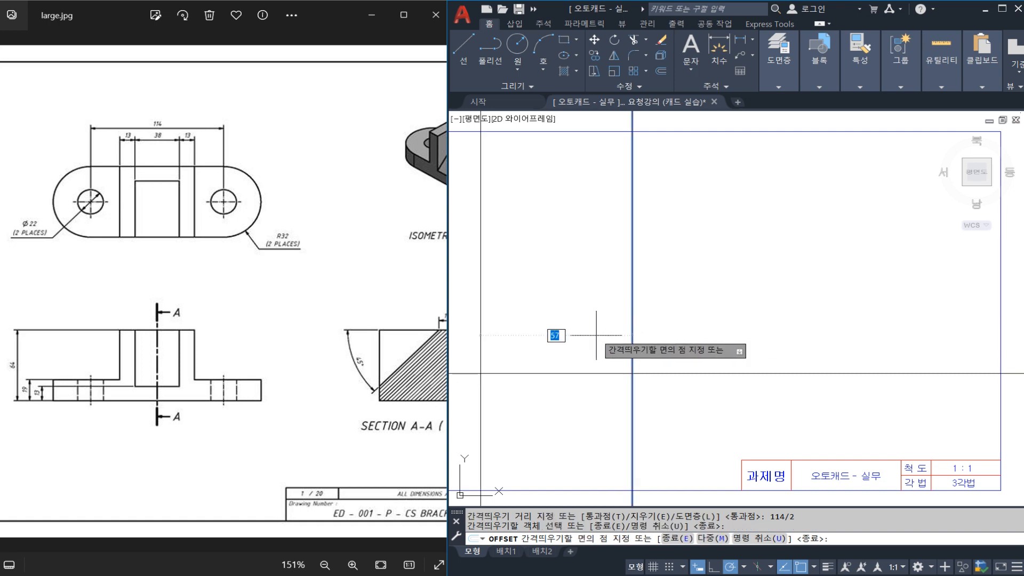
{"action": "left_click", "coordinate": [595, 336]}
{"action": "key", "text": "Escape"}
{"action": "middle_click_drag", "start_coordinate": [587, 338], "coordinate": [664, 334]}
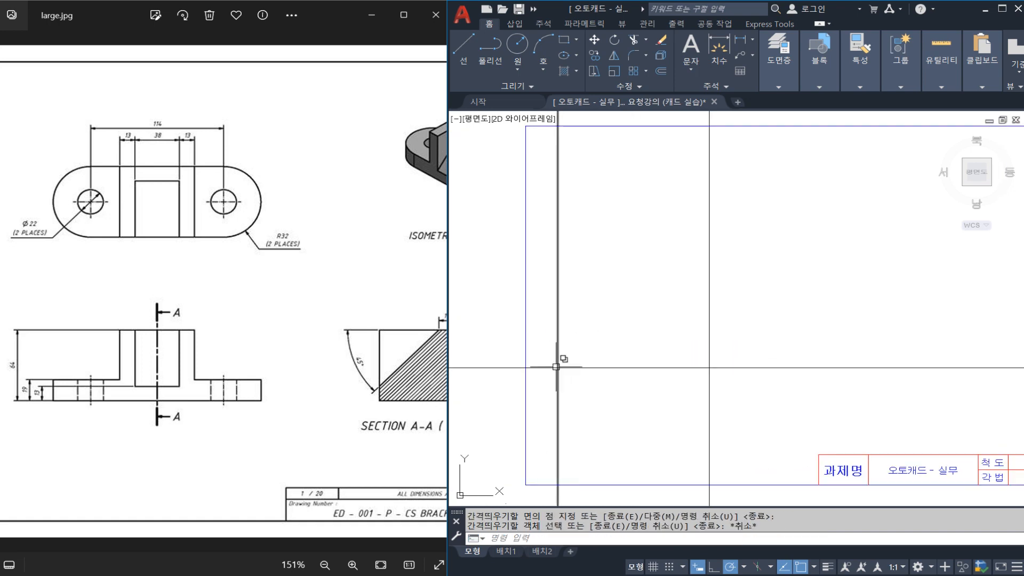
{"action": "left_click_drag", "start_coordinate": [557, 315], "coordinate": [559, 411]}
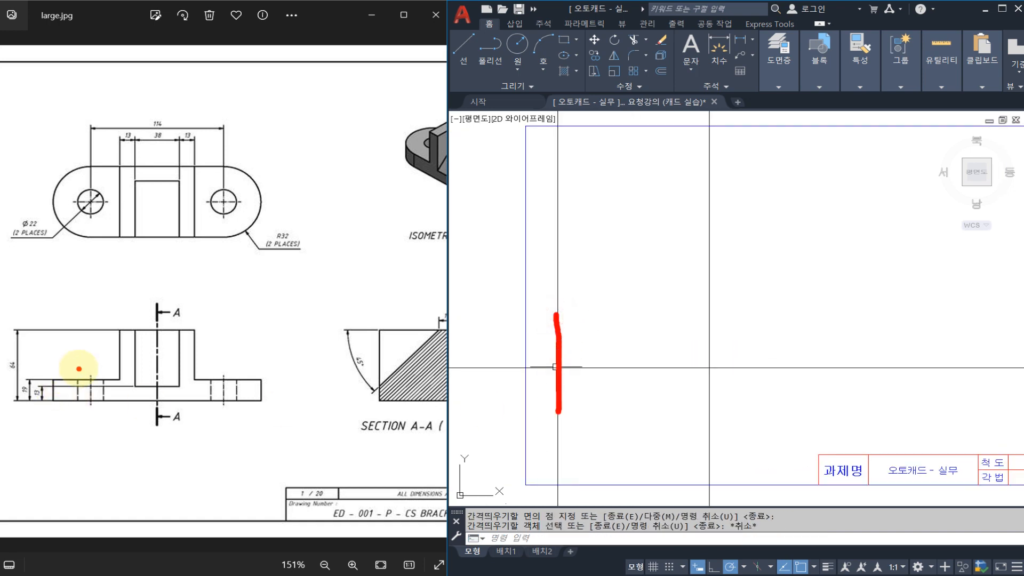
{"action": "left_click_drag", "start_coordinate": [56, 367], "coordinate": [53, 416]}
{"action": "left_click_drag", "start_coordinate": [91, 303], "coordinate": [82, 453]}
{"action": "left_click_drag", "start_coordinate": [161, 130], "coordinate": [168, 114]}
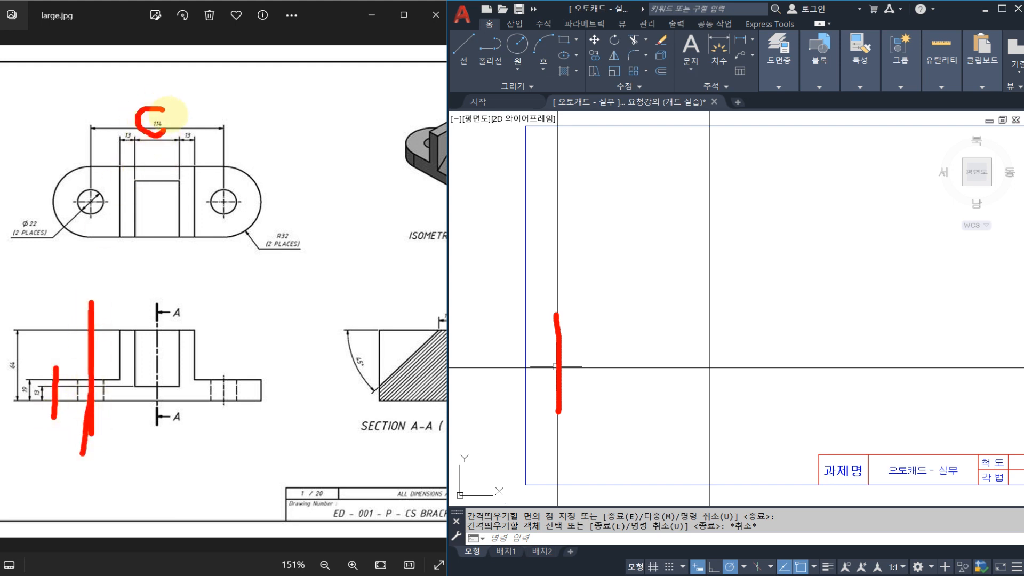
{"action": "left_click_drag", "start_coordinate": [85, 204], "coordinate": [95, 203]}
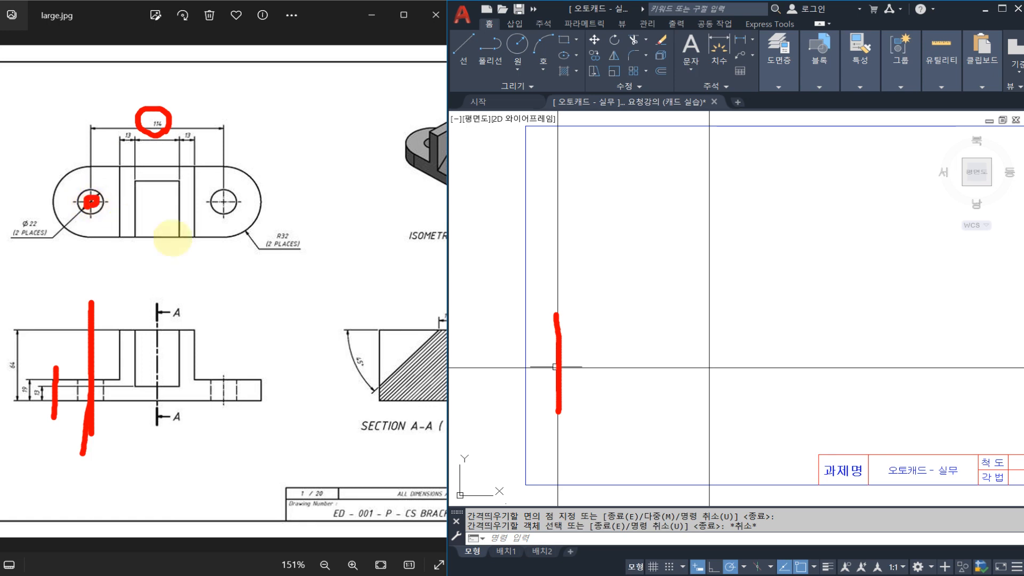
{"action": "left_click_drag", "start_coordinate": [296, 243], "coordinate": [291, 253]}
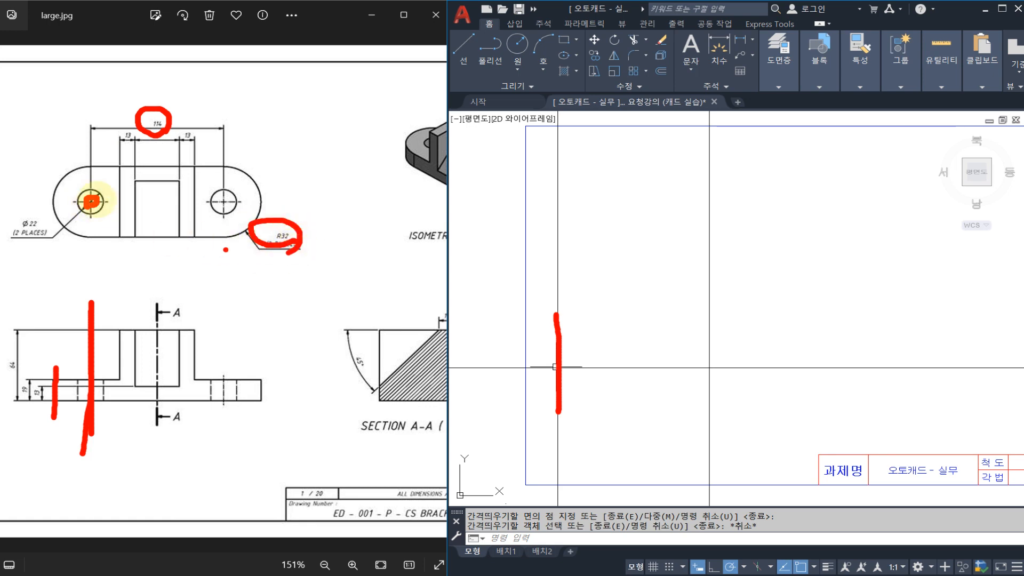
{"action": "mouse_move", "coordinate": [99, 163]}
{"action": "left_mouse_down"}
{"action": "mouse_move", "coordinate": [53, 214]}
{"action": "mouse_move", "coordinate": [81, 239]}
{"action": "left_mouse_up"}
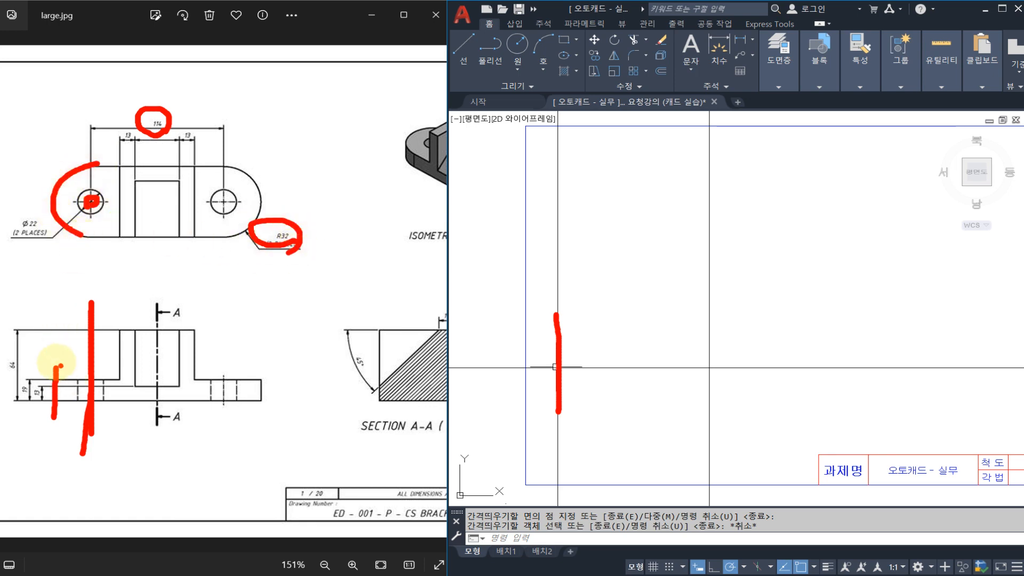
{"action": "mouse_move", "coordinate": [53, 362]}
{"action": "left_mouse_down"}
{"action": "mouse_move", "coordinate": [92, 363]}
{"action": "mouse_move", "coordinate": [52, 365]}
{"action": "left_mouse_up"}
{"action": "left_click_drag", "start_coordinate": [17, 285], "coordinate": [21, 309]}
{"action": "left_click_drag", "start_coordinate": [47, 283], "coordinate": [80, 296]}
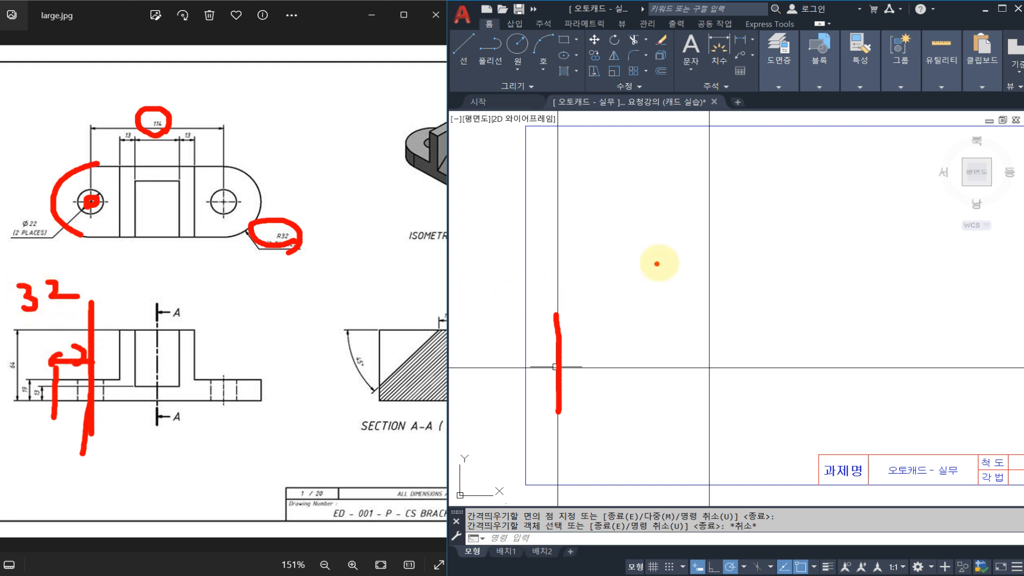
{"action": "left_click_drag", "start_coordinate": [664, 262], "coordinate": [713, 248]}
{"action": "mouse_move", "coordinate": [732, 232]}
{"action": "left_mouse_down"}
{"action": "mouse_move", "coordinate": [754, 264]}
{"action": "mouse_move", "coordinate": [723, 274]}
{"action": "left_mouse_up"}
{"action": "mouse_move", "coordinate": [280, 286]}
{"action": "left_mouse_down"}
{"action": "mouse_move", "coordinate": [140, 267]}
{"action": "mouse_move", "coordinate": [191, 265]}
{"action": "left_mouse_up"}
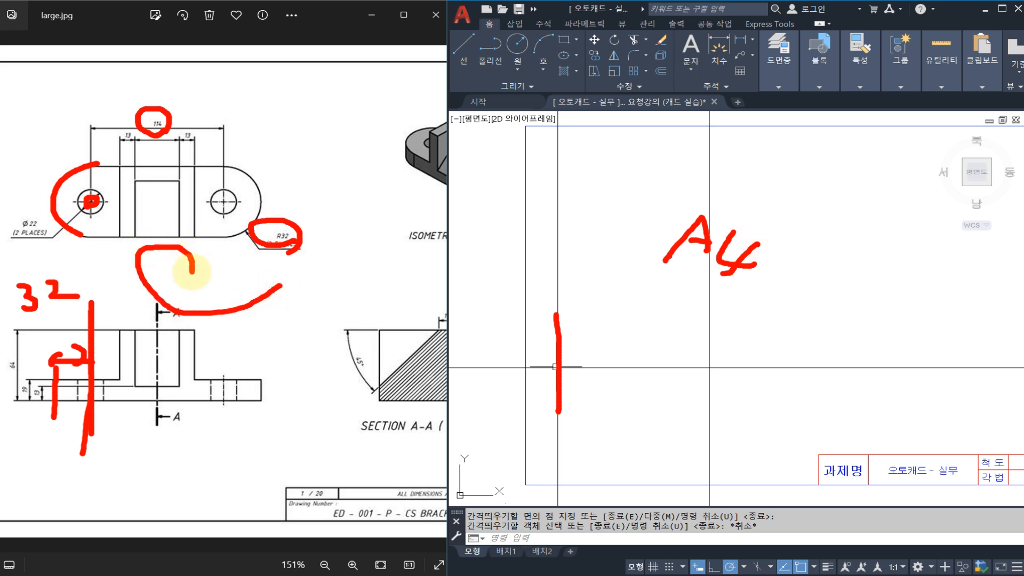
{"action": "left_click_drag", "start_coordinate": [857, 325], "coordinate": [852, 407]}
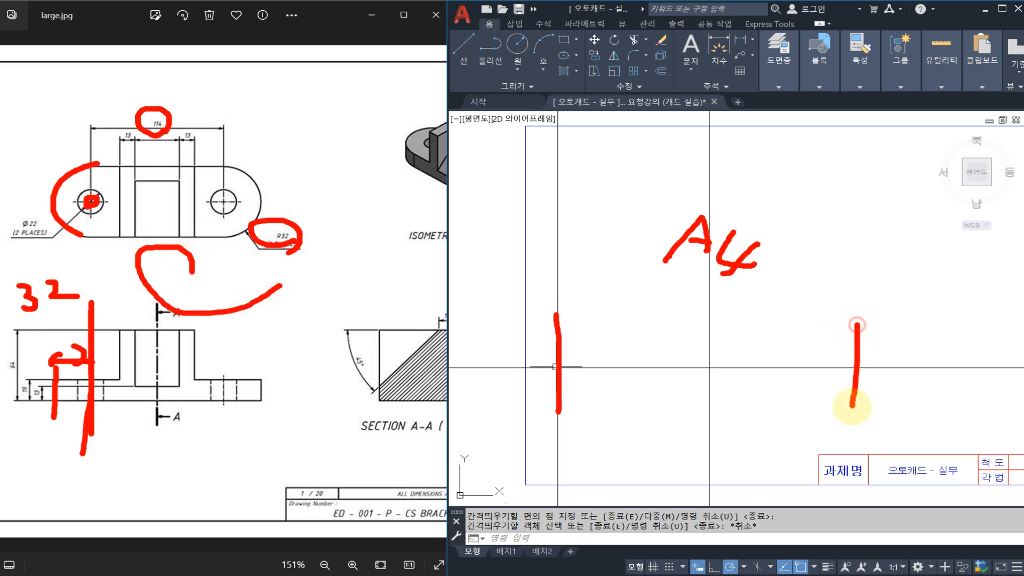
{"action": "key", "text": "Escape"}
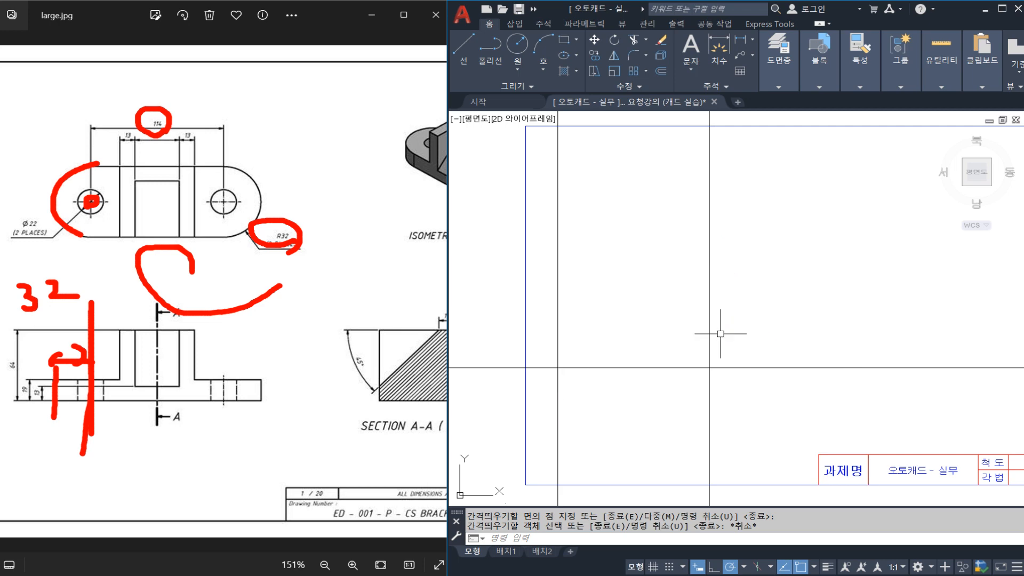
Move the three construction lines out of the drawing frame, to the empty area left of it.
{"action": "scroll", "coordinate": [724, 333], "scroll_direction": "down", "scroll_amount": 6}
{"action": "scroll", "coordinate": [731, 352], "scroll_direction": "up", "scroll_amount": 4}
{"action": "left_click", "coordinate": [731, 351]}
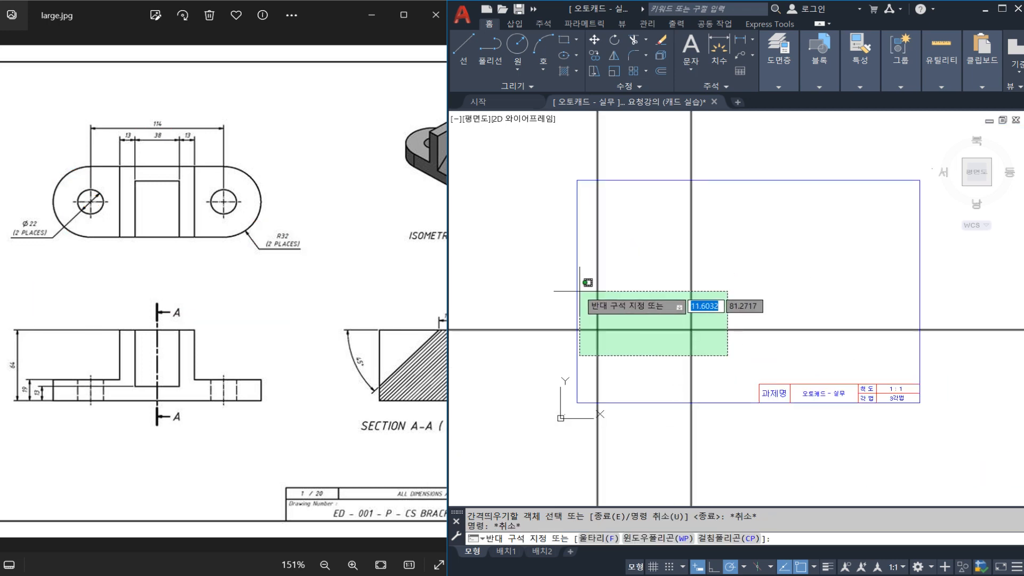
{"action": "left_click", "coordinate": [589, 288]}
{"action": "middle_click_drag", "start_coordinate": [591, 297], "coordinate": [719, 295]}
{"action": "type", "text": "m"}
{"action": "key", "text": "space"}
{"action": "left_click", "coordinate": [750, 295]}
{"action": "scroll", "coordinate": [750, 296], "scroll_direction": "down", "scroll_amount": 4}
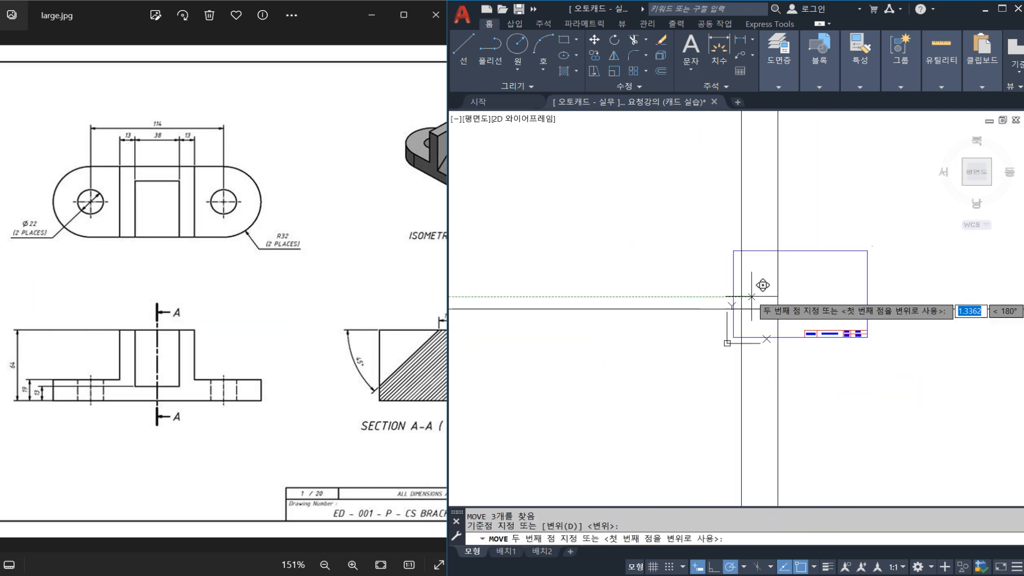
{"action": "middle_click_drag", "start_coordinate": [581, 294], "coordinate": [678, 294]}
{"action": "scroll", "coordinate": [678, 293], "scroll_direction": "down", "scroll_amount": 1}
{"action": "key", "text": "Escape"}
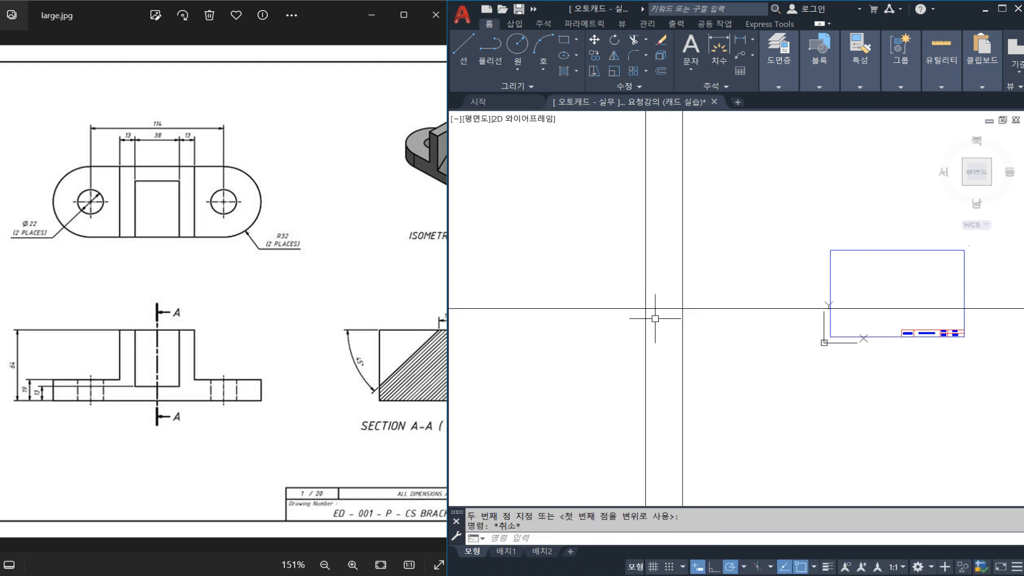
Measure the distance between the two vertical construction lines with DIMLINEAR, without placing the dimension.
{"action": "scroll", "coordinate": [647, 290], "scroll_direction": "up", "scroll_amount": 3}
{"action": "scroll", "coordinate": [667, 327], "scroll_direction": "up", "scroll_amount": 2}
{"action": "type", "text": "D"}
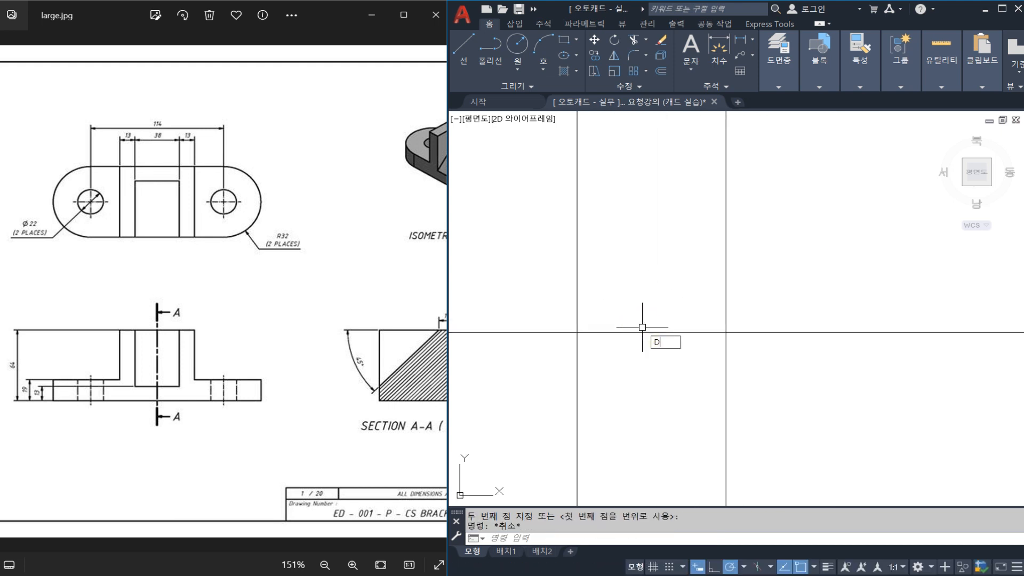
{"action": "type", "text": "IMLI"}
{"action": "key", "text": "space"}
{"action": "left_click", "coordinate": [578, 300]}
{"action": "left_click", "coordinate": [726, 300]}
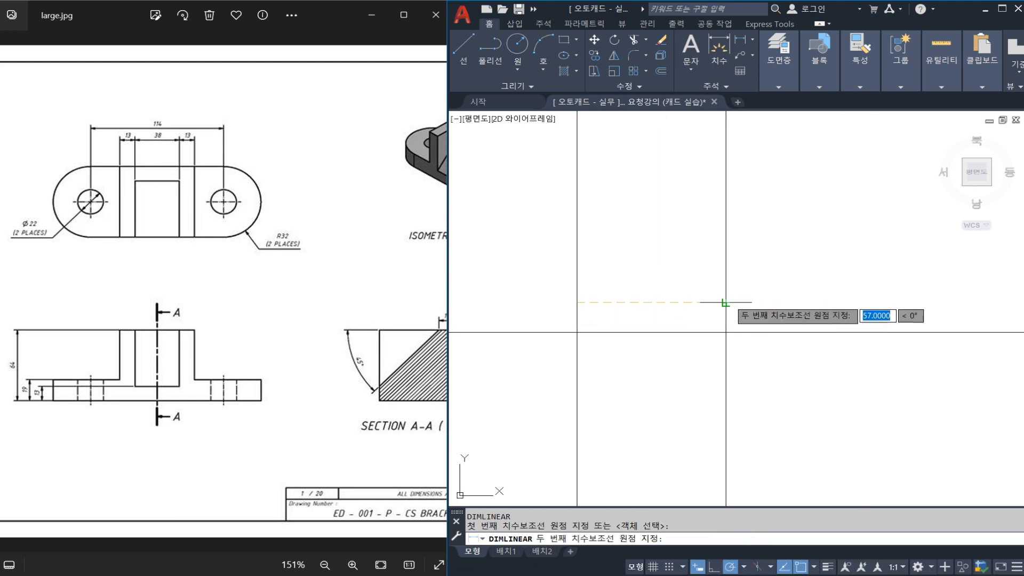
{"action": "key", "text": "Escape"}
Offset the left vertical construction line by 32 to its left for the bracket's outer end.
{"action": "middle_click_drag", "start_coordinate": [560, 322], "coordinate": [599, 305]}
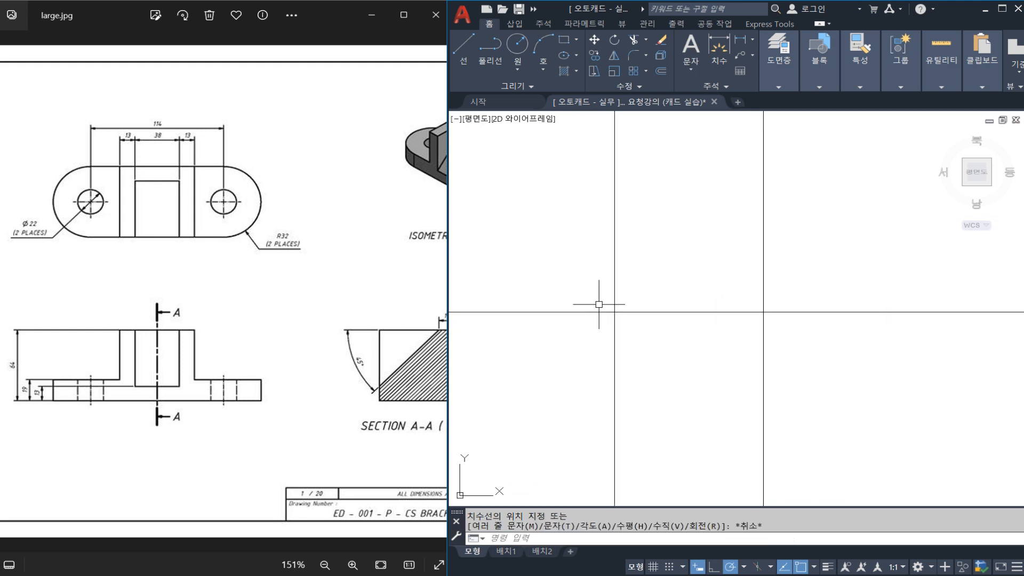
{"action": "type", "text": "o"}
{"action": "key", "text": "space"}
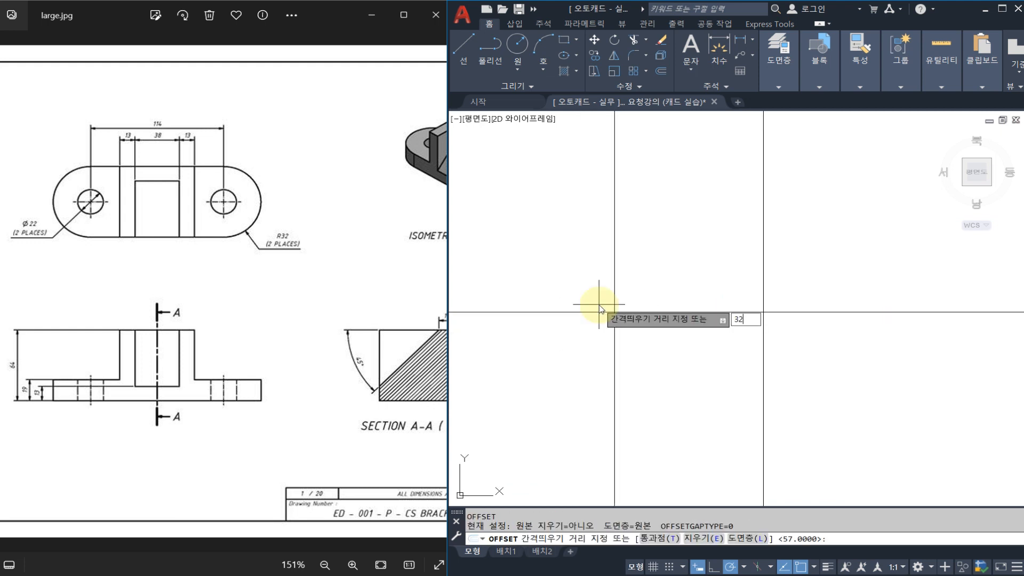
{"action": "key", "text": "space"}
{"action": "left_click", "coordinate": [614, 296]}
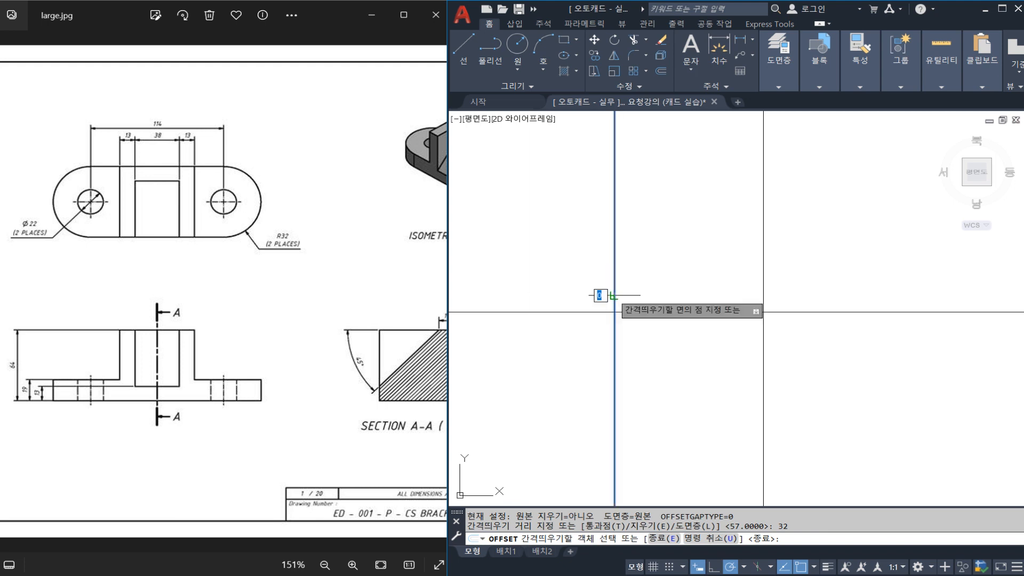
{"action": "left_click", "coordinate": [591, 297]}
{"action": "key", "text": "Escape"}
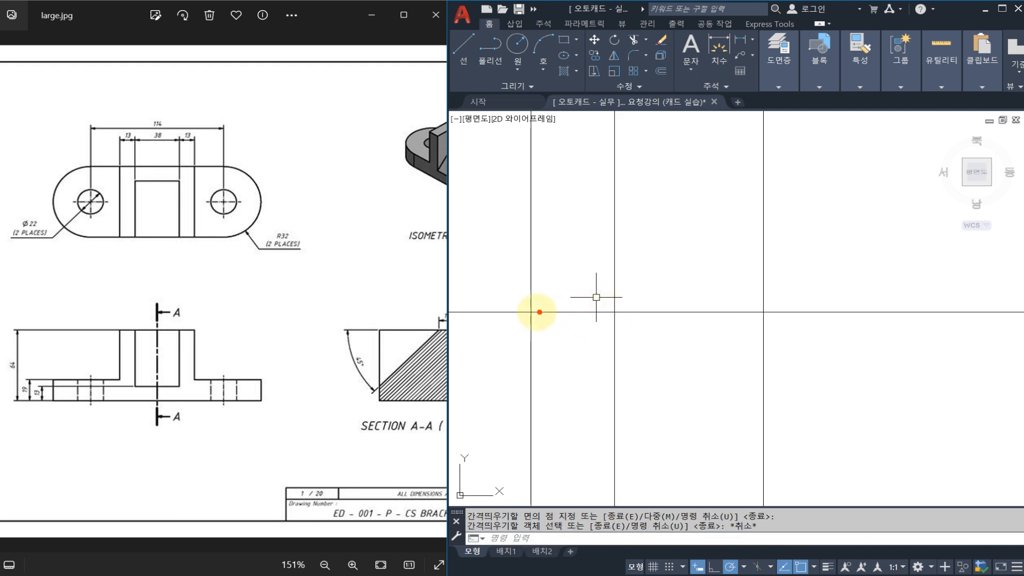
{"action": "left_click_drag", "start_coordinate": [631, 335], "coordinate": [614, 335]}
{"action": "mouse_move", "coordinate": [532, 314]}
{"action": "left_mouse_down"}
{"action": "mouse_move", "coordinate": [531, 289]}
{"action": "mouse_move", "coordinate": [632, 279]}
{"action": "mouse_move", "coordinate": [655, 250]}
{"action": "left_mouse_up"}
{"action": "mouse_move", "coordinate": [762, 212]}
{"action": "left_mouse_down"}
{"action": "mouse_move", "coordinate": [892, 210]}
{"action": "mouse_move", "coordinate": [889, 270]}
{"action": "mouse_move", "coordinate": [983, 277]}
{"action": "mouse_move", "coordinate": [1001, 312]}
{"action": "left_mouse_up"}
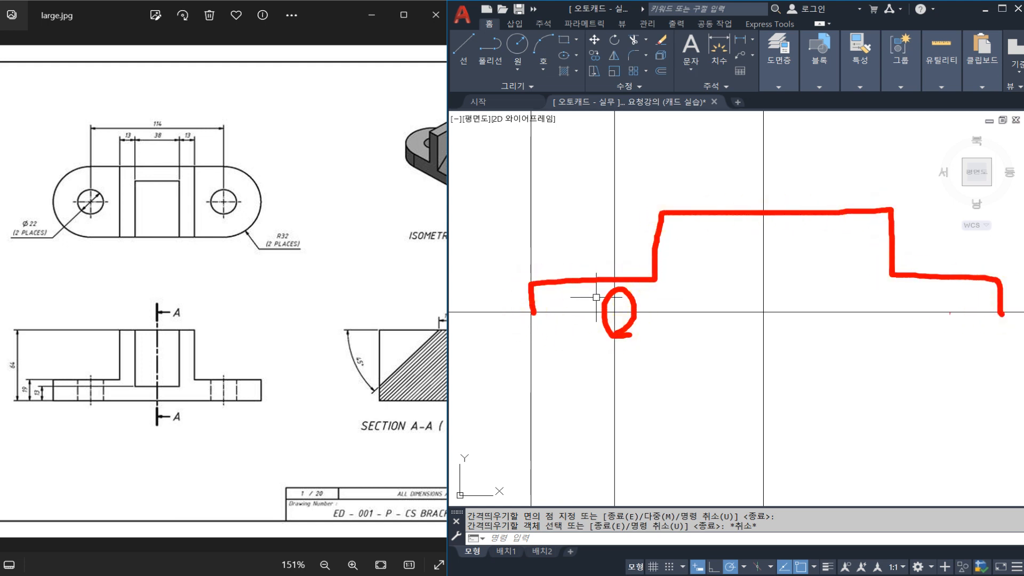
{"action": "key", "text": "Escape"}
Offset the horizontal base construction line upward by 19 for the top of the bracket's flange.
{"action": "middle_click_drag", "start_coordinate": [695, 344], "coordinate": [690, 344]}
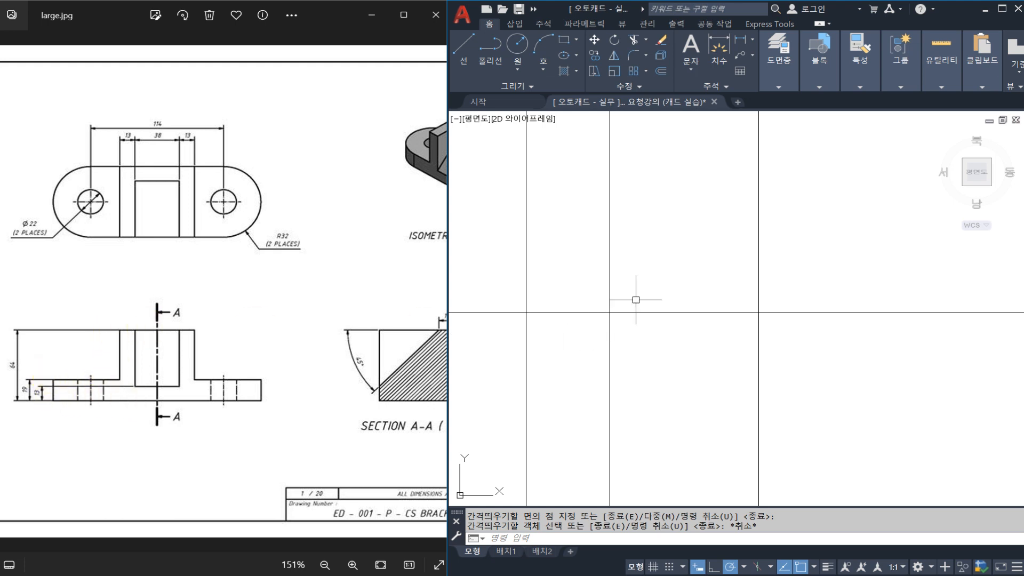
{"action": "key", "text": "Escape"}
{"action": "key", "text": "Escape"}
{"action": "type", "text": "o"}
{"action": "key", "text": "Return"}
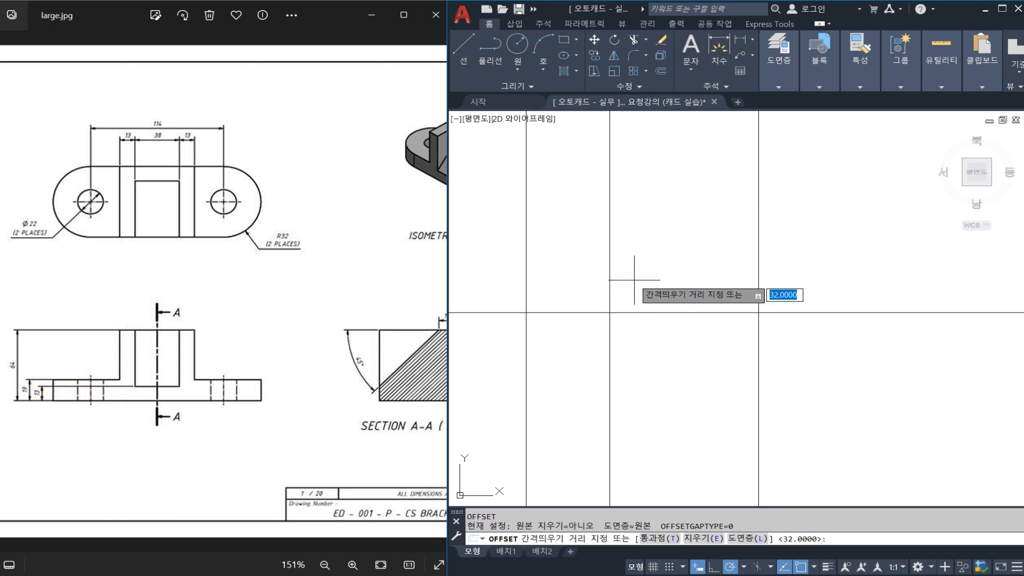
{"action": "type", "text": "19"}
{"action": "key", "text": "Return"}
{"action": "left_click", "coordinate": [643, 313]}
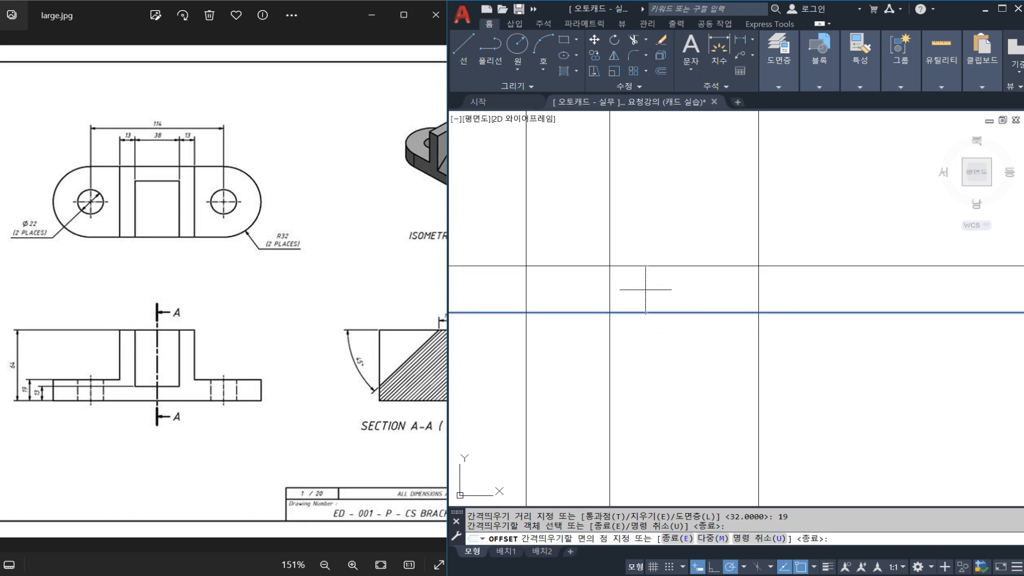
{"action": "left_click", "coordinate": [651, 286]}
{"action": "scroll", "coordinate": [619, 298], "scroll_direction": "down", "scroll_amount": 4}
{"action": "key", "text": "Escape"}
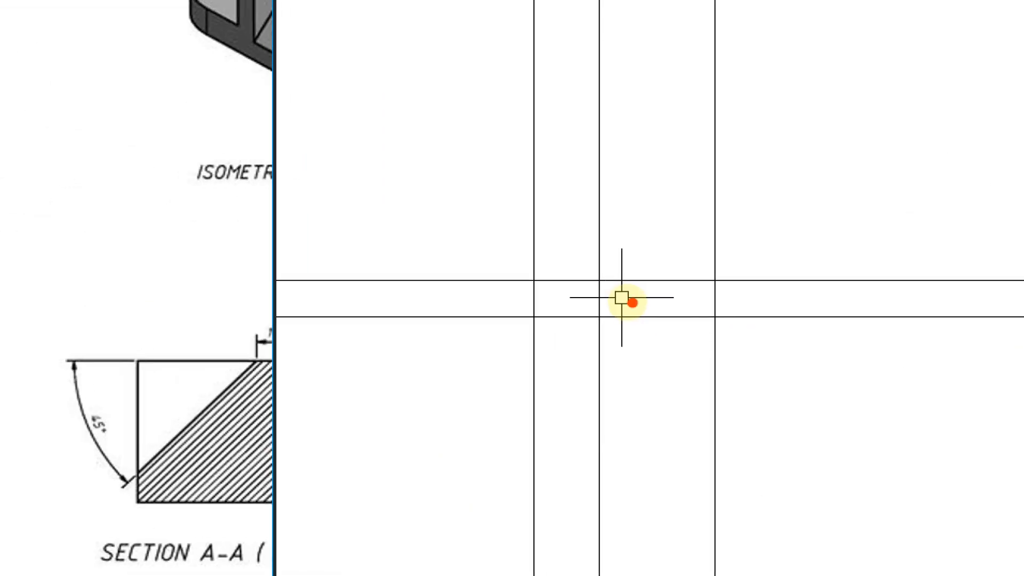
Offset the bracket's vertical centre construction line by 38/2 to its left for the slot edge.
{"action": "mouse_move", "coordinate": [674, 307]}
{"action": "left_mouse_down"}
{"action": "mouse_move", "coordinate": [572, 306]}
{"action": "mouse_move", "coordinate": [590, 291]}
{"action": "mouse_move", "coordinate": [669, 287]}
{"action": "left_mouse_up"}
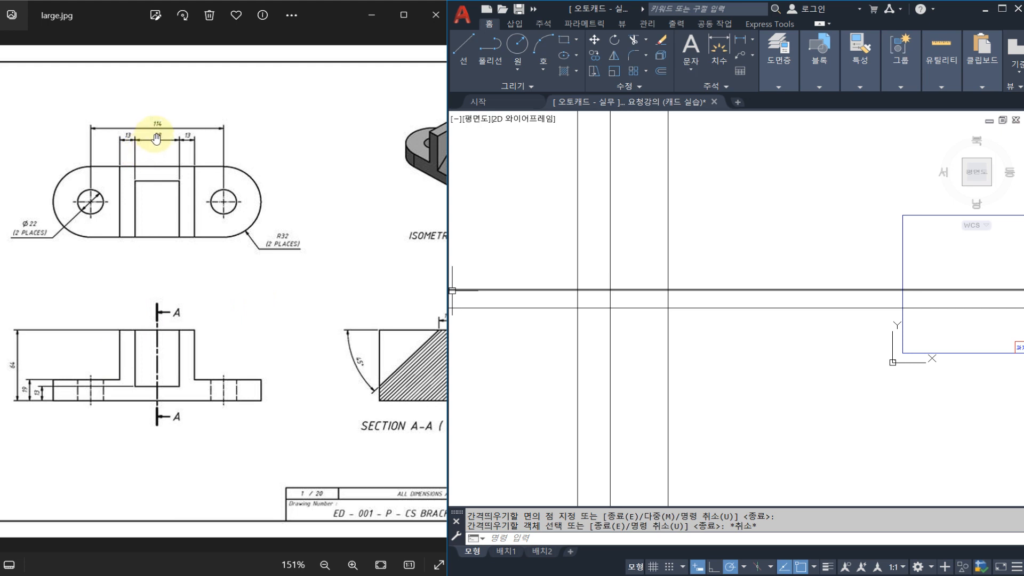
{"action": "middle_click_drag", "start_coordinate": [613, 242], "coordinate": [596, 266]}
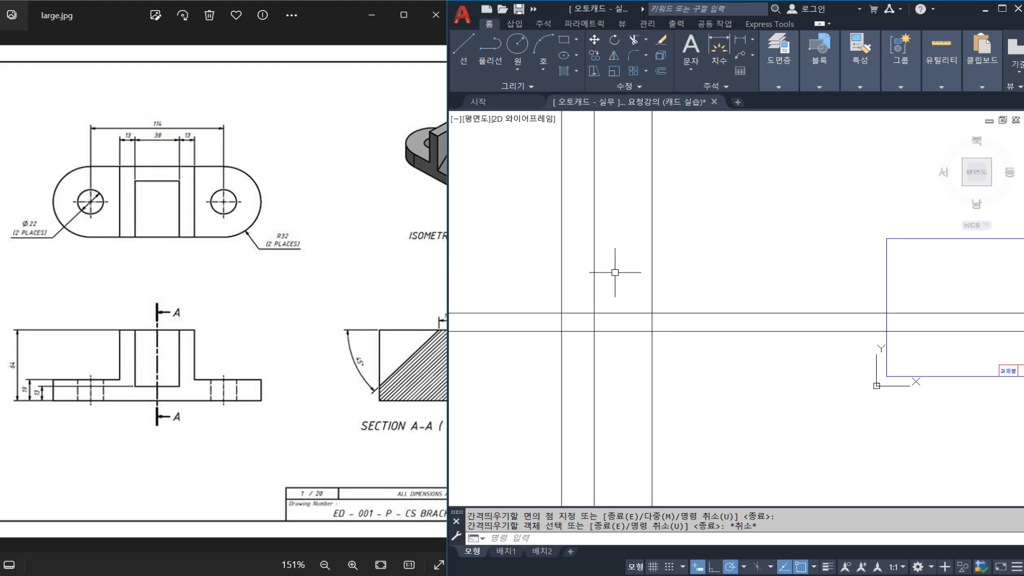
{"action": "type", "text": "o"}
{"action": "key", "text": "space"}
{"action": "type", "text": "38/2"}
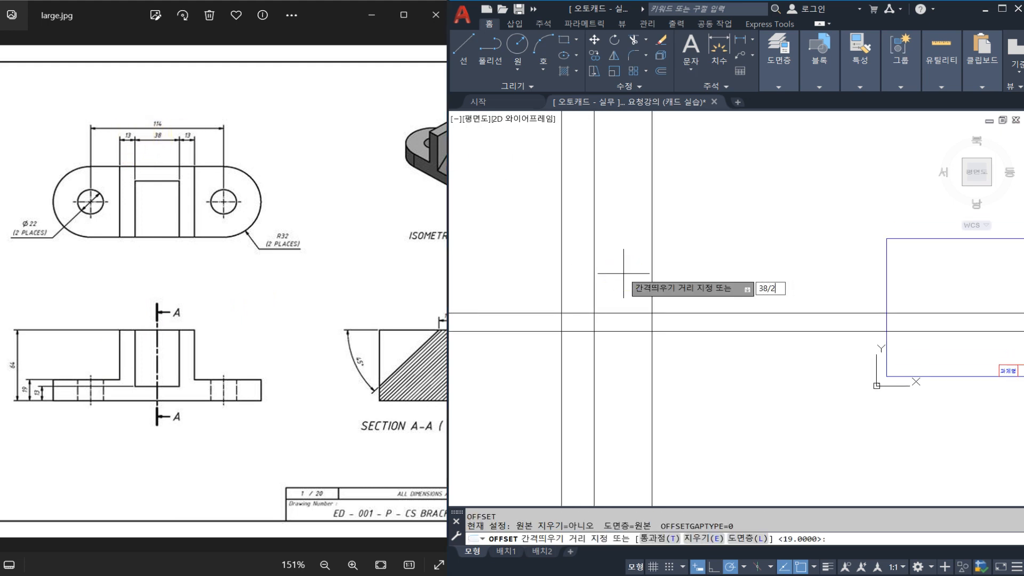
{"action": "key", "text": "space"}
{"action": "left_click", "coordinate": [652, 273]}
{"action": "left_click", "coordinate": [639, 276]}
{"action": "key", "text": "space"}
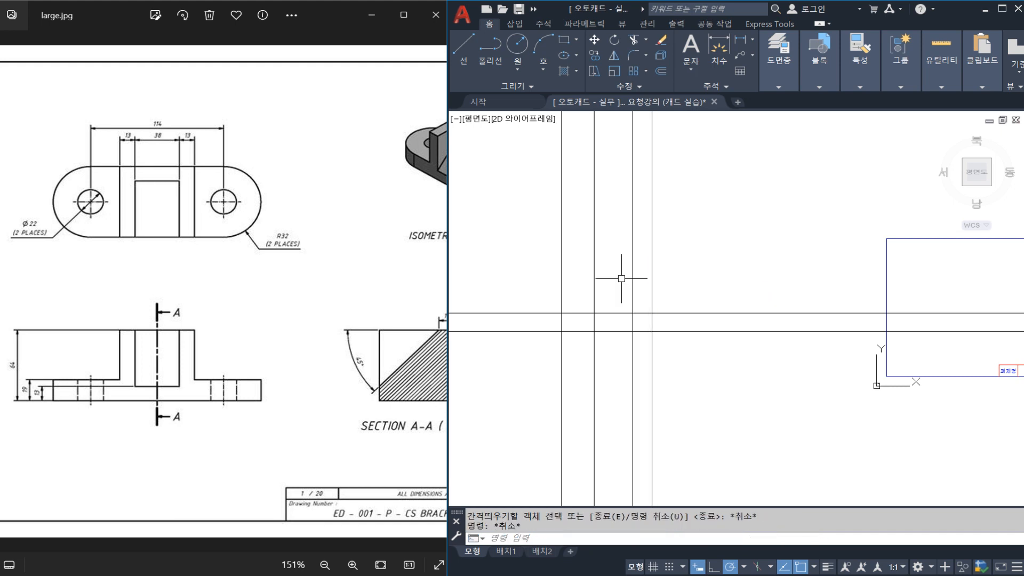
Offset the slot edge's construction line by 13 to its left for the upright's outer edge.
{"action": "key", "text": "space"}
{"action": "type", "text": "13"}
{"action": "key", "text": "space"}
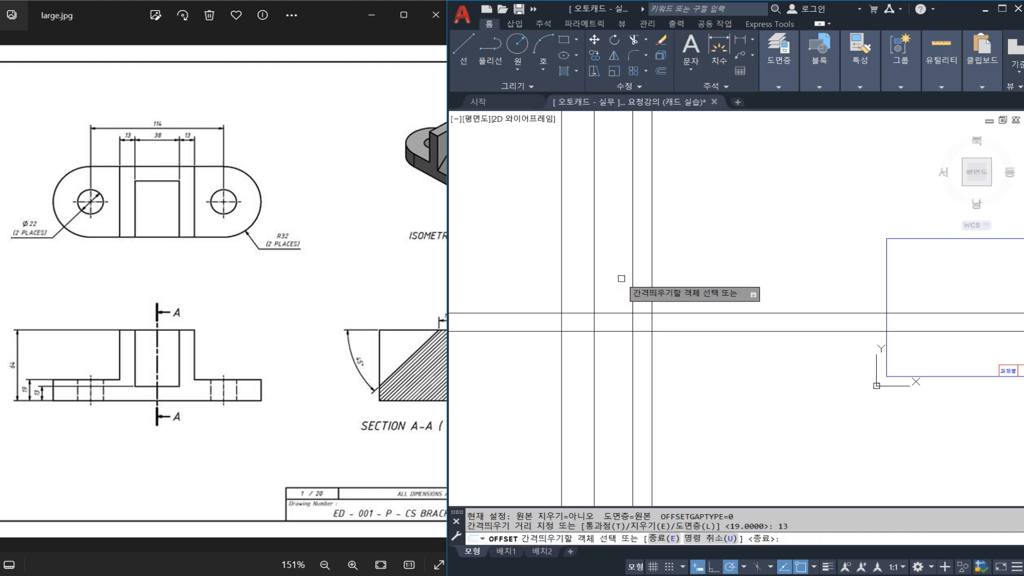
{"action": "left_click", "coordinate": [632, 283]}
{"action": "left_click", "coordinate": [611, 281]}
{"action": "key", "text": "Escape"}
{"action": "scroll", "coordinate": [592, 281], "scroll_direction": "up", "scroll_amount": 2}
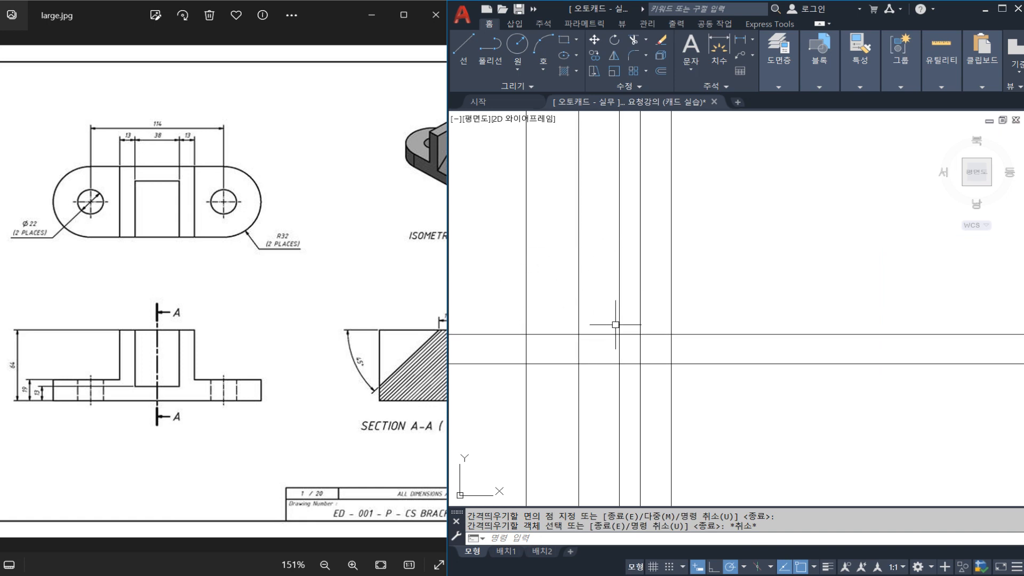
{"action": "scroll", "coordinate": [624, 334], "scroll_direction": "down", "scroll_amount": 3}
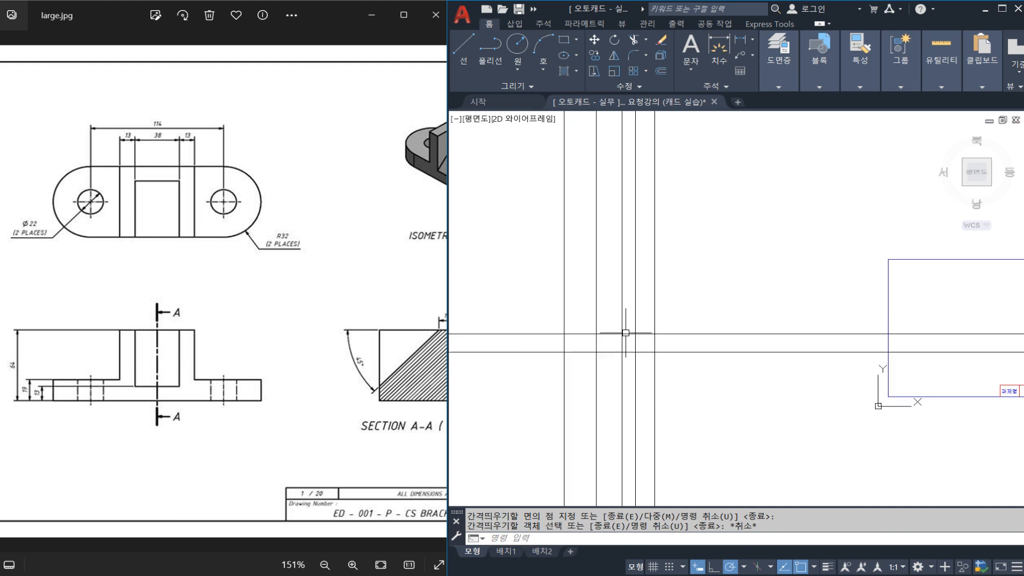
{"action": "left_click", "coordinate": [614, 384]}
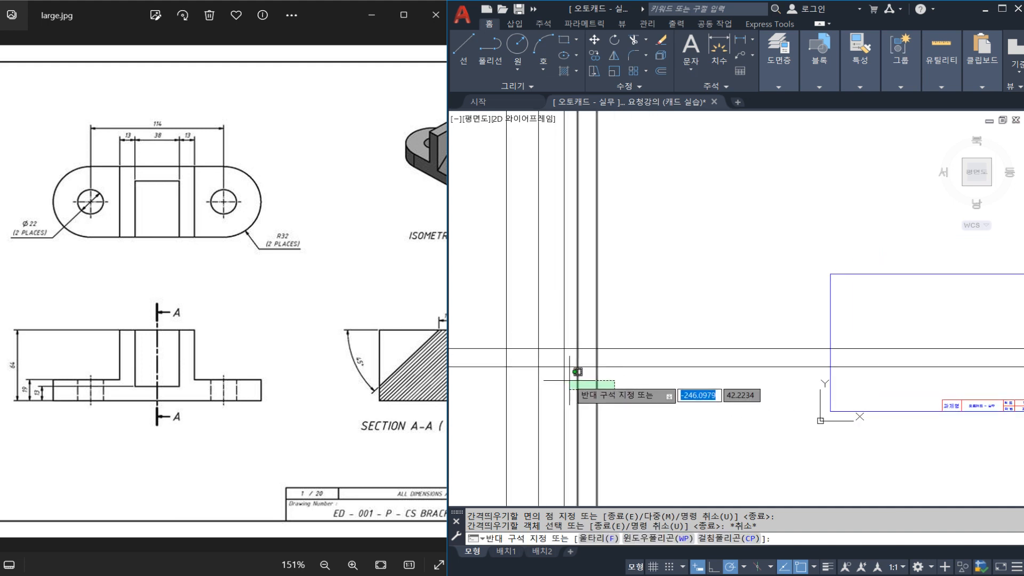
{"action": "key", "text": "Escape"}
{"action": "left_click", "coordinate": [560, 348]}
{"action": "left_click", "coordinate": [562, 335]}
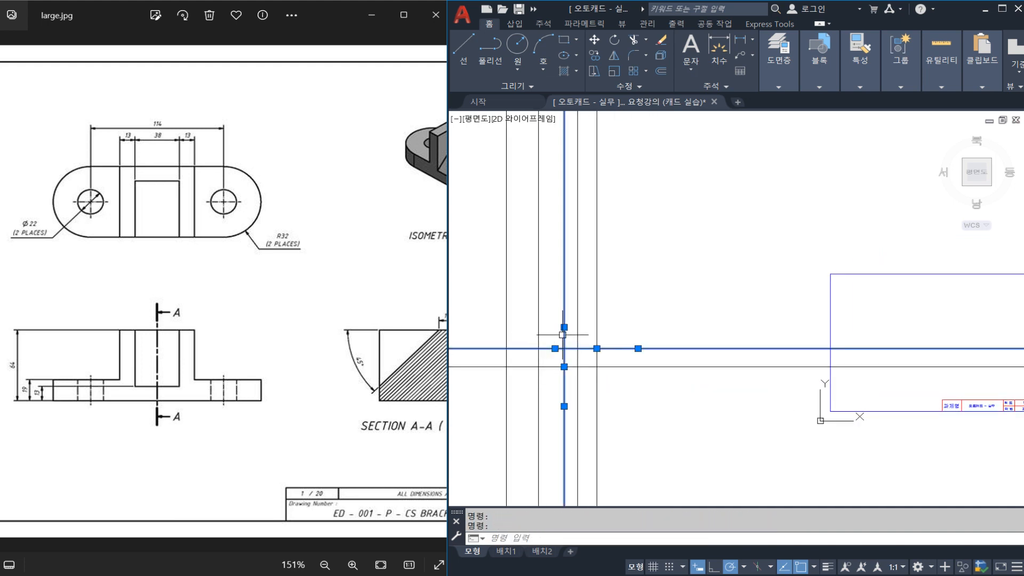
{"action": "key", "text": "Escape"}
{"action": "left_click", "coordinate": [719, 347]}
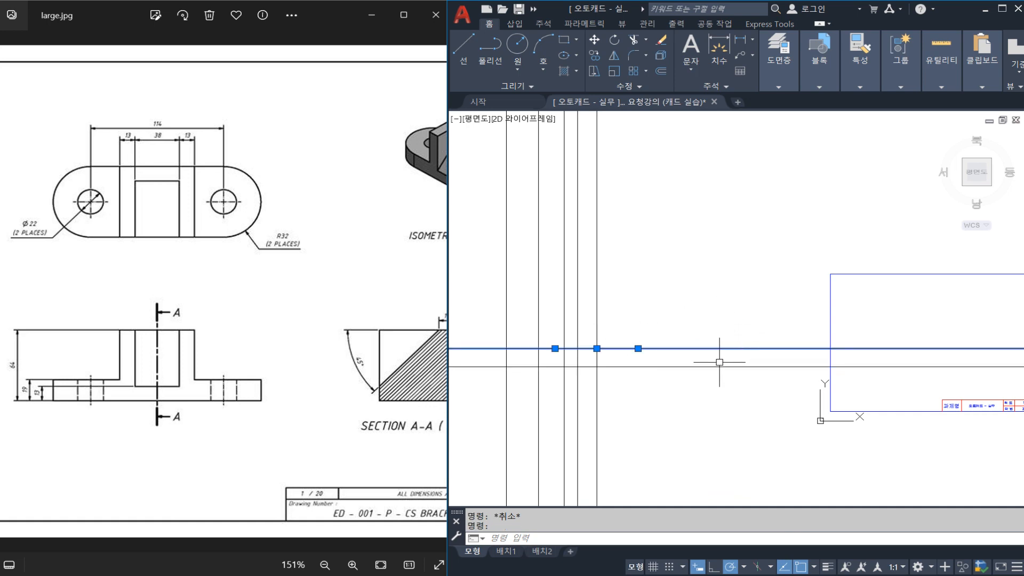
{"action": "key", "text": "Escape"}
{"action": "left_click", "coordinate": [564, 288]}
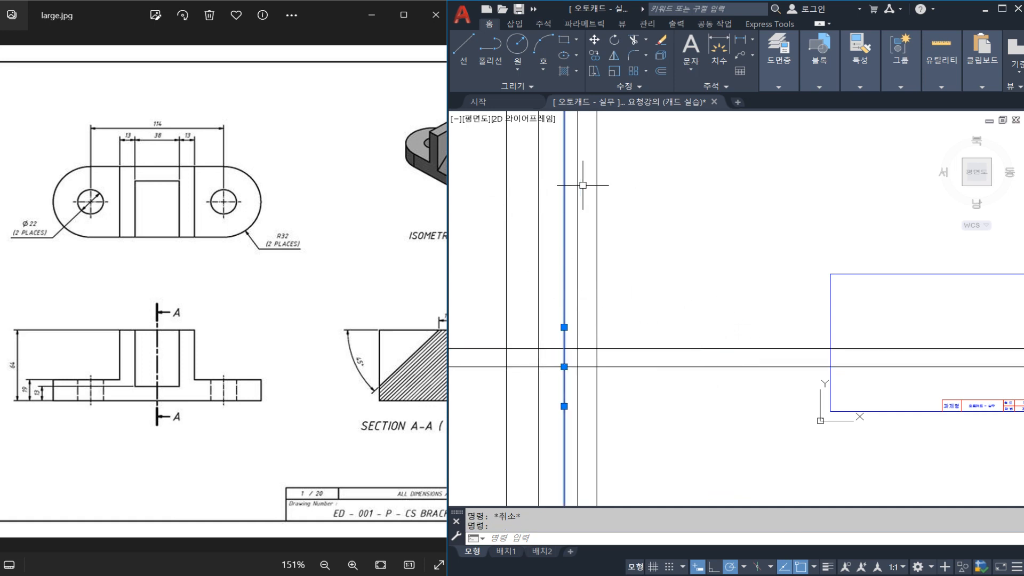
{"action": "key", "text": "Escape"}
{"action": "middle_click_drag", "start_coordinate": [685, 296], "coordinate": [670, 299]}
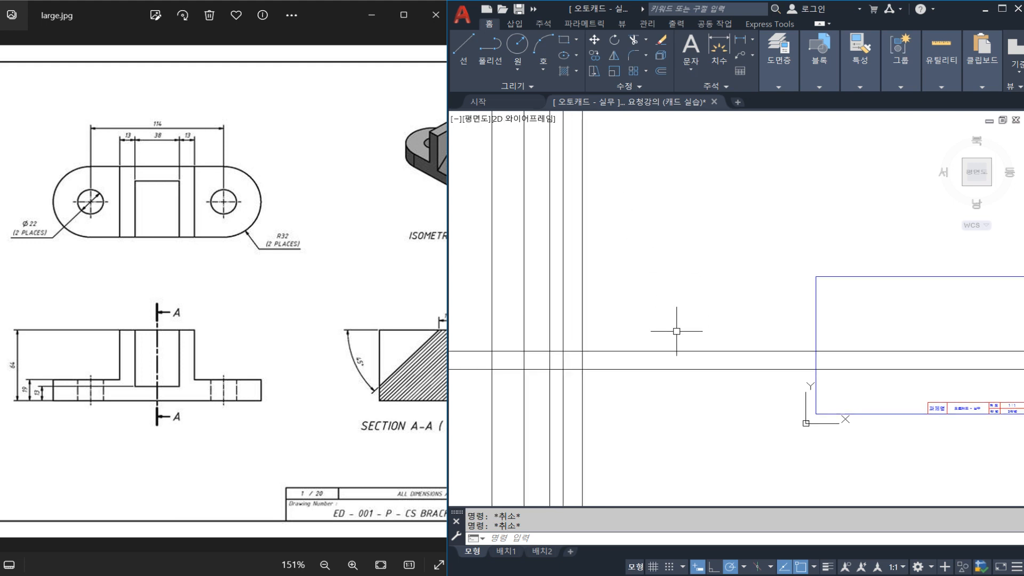
Draw a vertical construction line through the base line, between the front view layout and the drawing frame, for the section view's edge.
{"action": "type", "text": "L"}
{"action": "key", "text": "Return"}
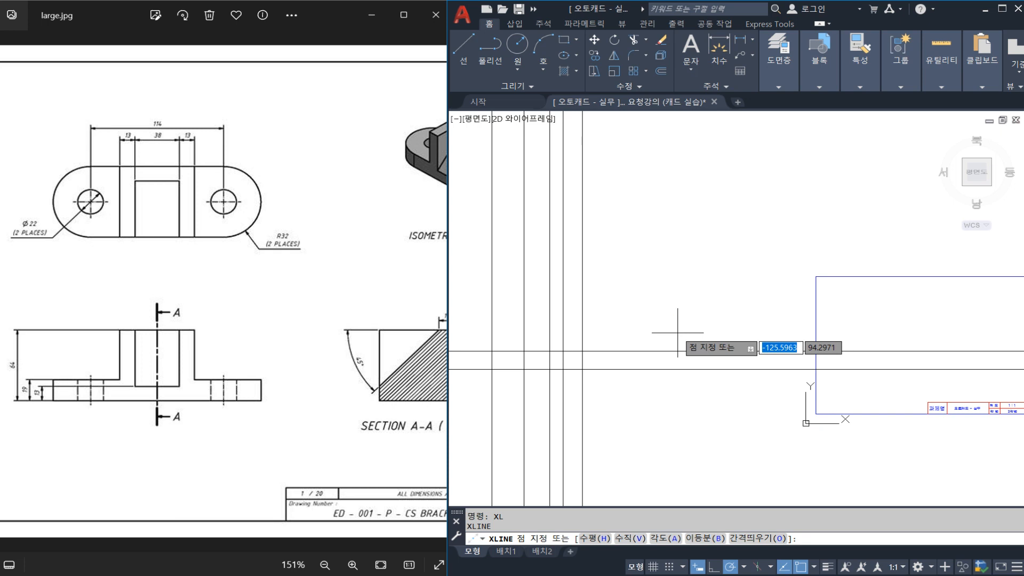
{"action": "left_click", "coordinate": [701, 368]}
{"action": "left_click", "coordinate": [706, 336]}
{"action": "key", "text": "Escape"}
{"action": "scroll", "coordinate": [693, 336], "scroll_direction": "down", "scroll_amount": 2}
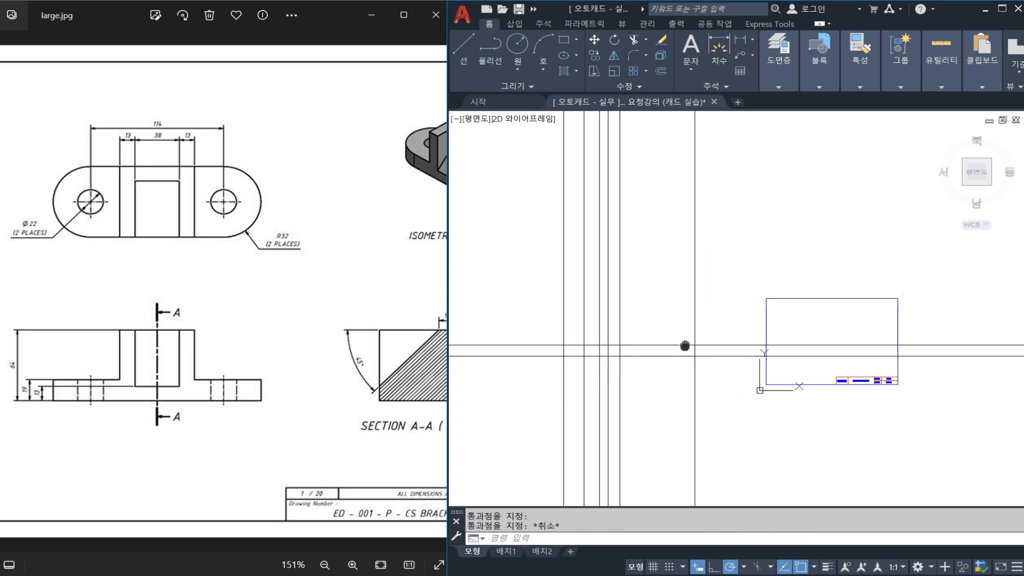
{"action": "middle_click_drag", "start_coordinate": [685, 346], "coordinate": [687, 346]}
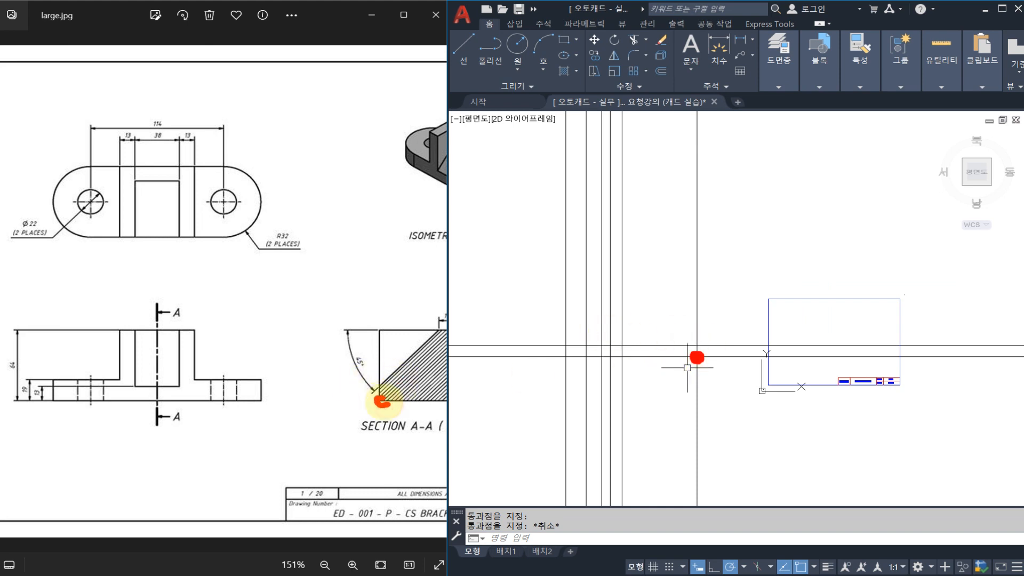
{"action": "mouse_move", "coordinate": [696, 356]}
{"action": "left_mouse_down"}
{"action": "mouse_move", "coordinate": [699, 317]}
{"action": "mouse_move", "coordinate": [745, 316]}
{"action": "mouse_move", "coordinate": [704, 349]}
{"action": "left_mouse_up"}
{"action": "mouse_move", "coordinate": [587, 364]}
{"action": "left_mouse_down"}
{"action": "mouse_move", "coordinate": [590, 320]}
{"action": "mouse_move", "coordinate": [615, 356]}
{"action": "mouse_move", "coordinate": [657, 325]}
{"action": "left_mouse_up"}
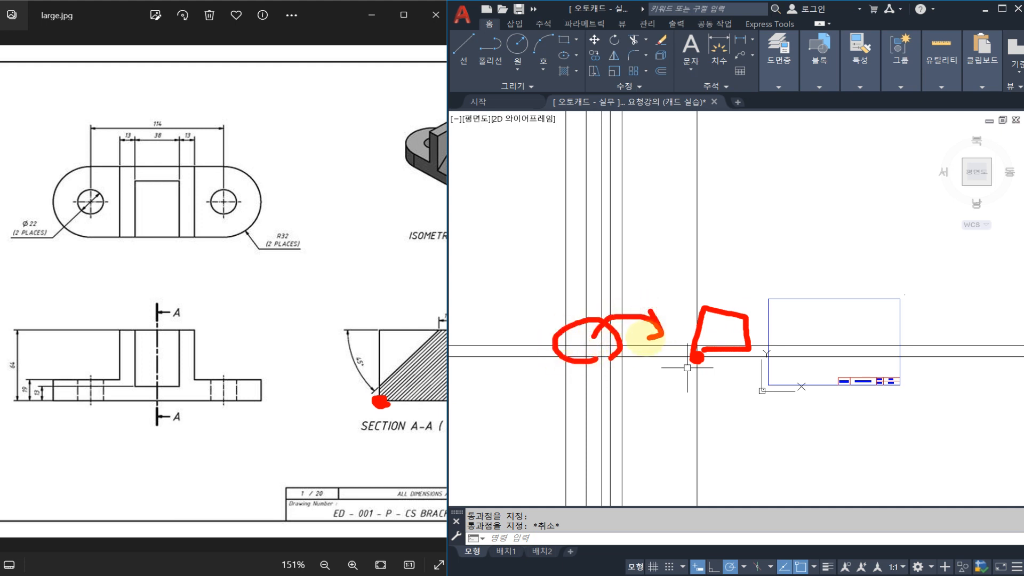
{"action": "scroll", "coordinate": [640, 336], "scroll_direction": "up", "scroll_amount": 2}
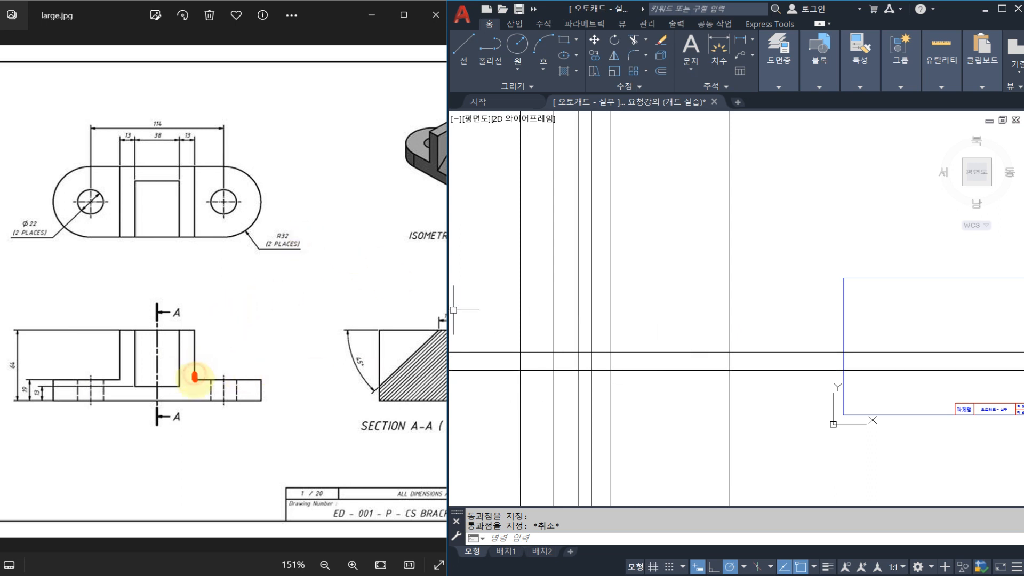
{"action": "left_click_drag", "start_coordinate": [194, 377], "coordinate": [347, 367]}
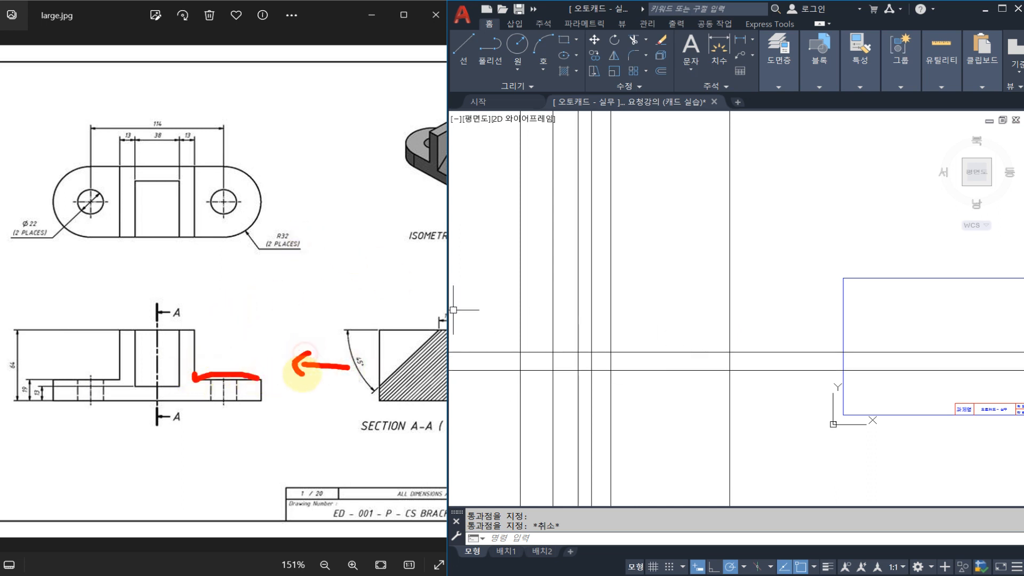
{"action": "left_click_drag", "start_coordinate": [733, 350], "coordinate": [803, 350]}
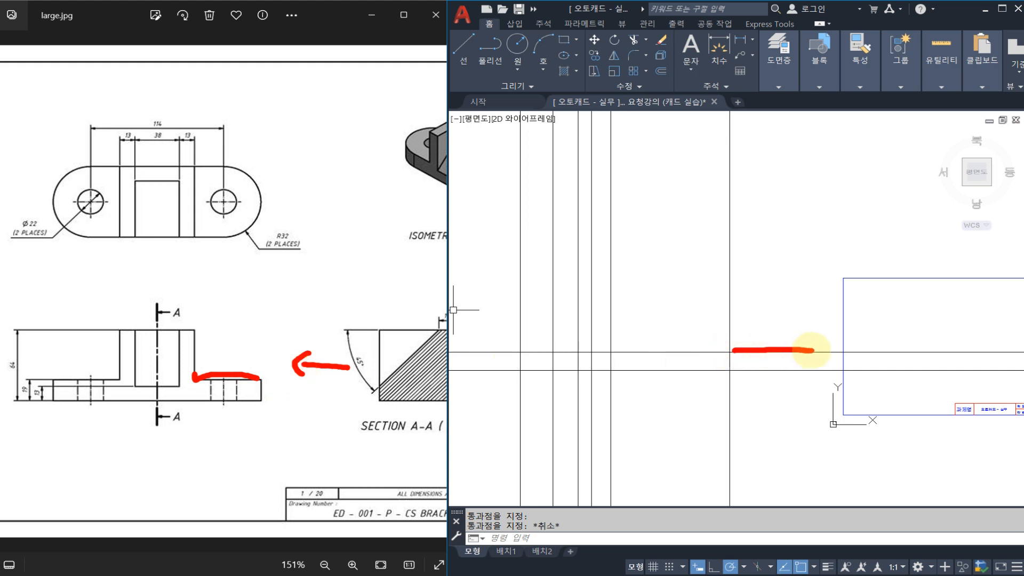
{"action": "middle_click_drag", "start_coordinate": [738, 343], "coordinate": [754, 327]}
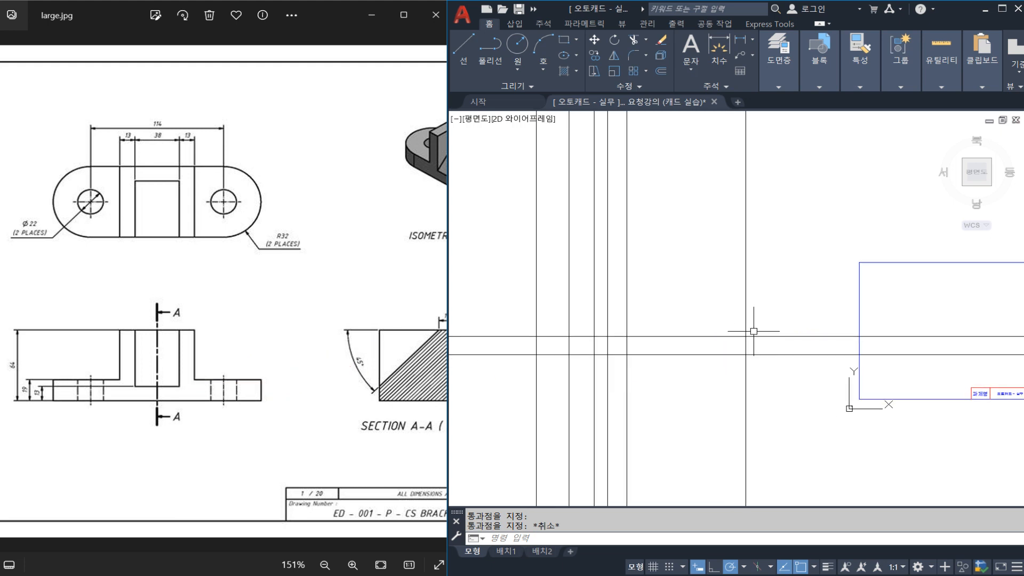
{"action": "type", "text": "tr"}
{"action": "key", "text": "Return"}
{"action": "key", "text": "Escape"}
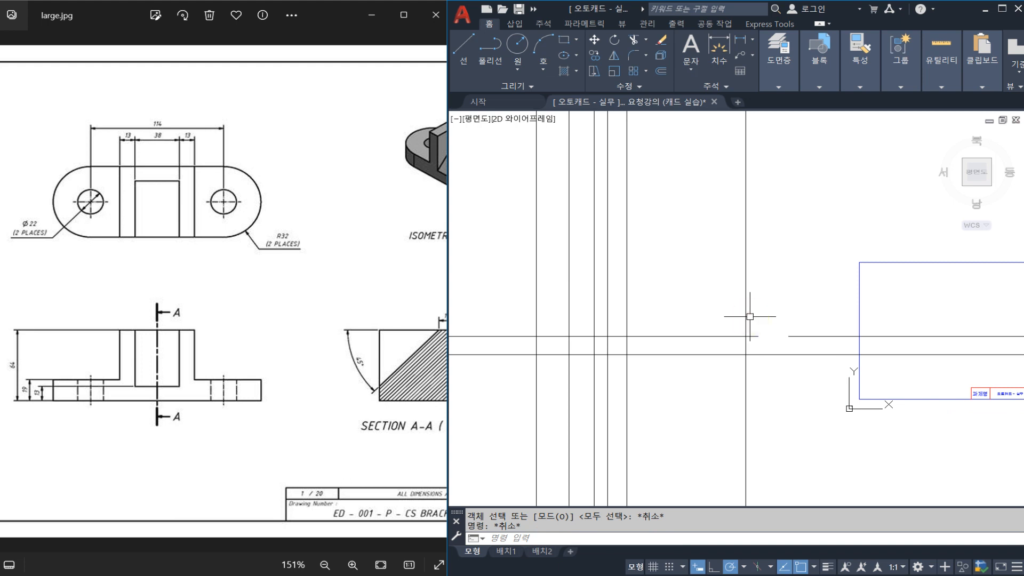
{"action": "key", "text": "Return"}
{"action": "left_click", "coordinate": [746, 318]}
{"action": "key", "text": "Escape"}
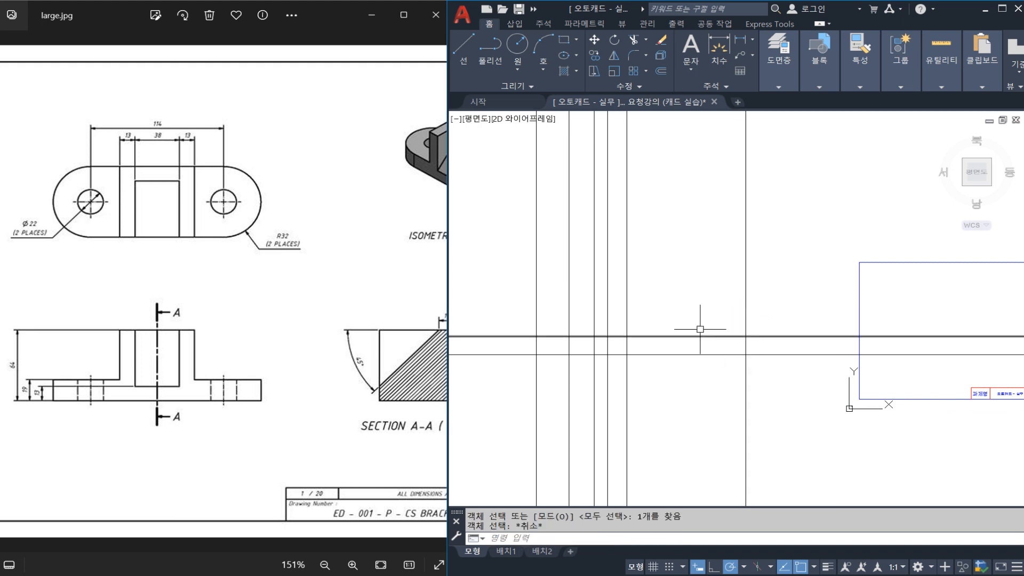
{"action": "key", "text": "Escape"}
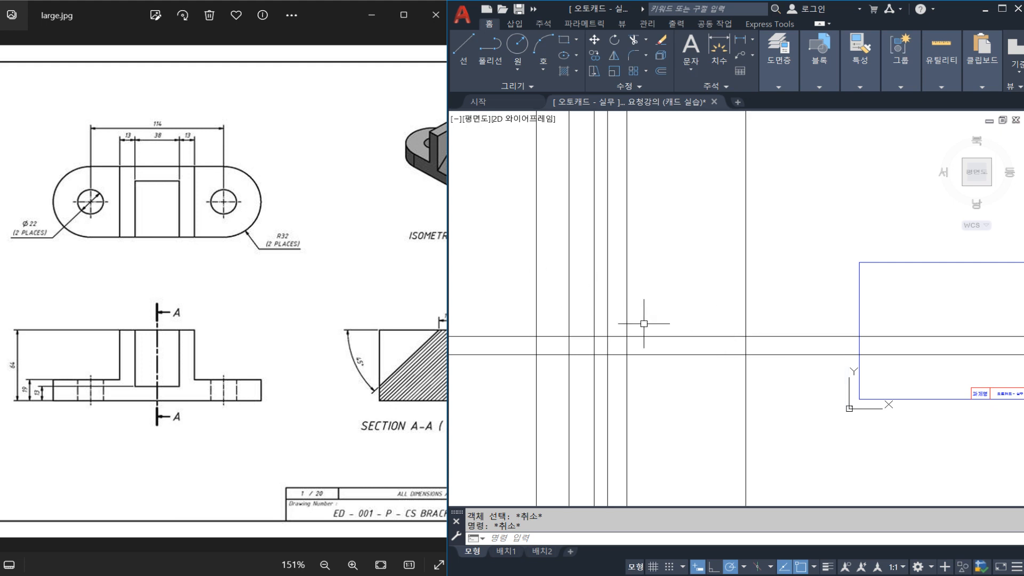
Draw a horizontal construction line well above the front view's flange lines as the base for the top view.
{"action": "middle_click_drag", "start_coordinate": [655, 260], "coordinate": [654, 304]}
{"action": "type", "text": "L"}
{"action": "key", "text": "Return"}
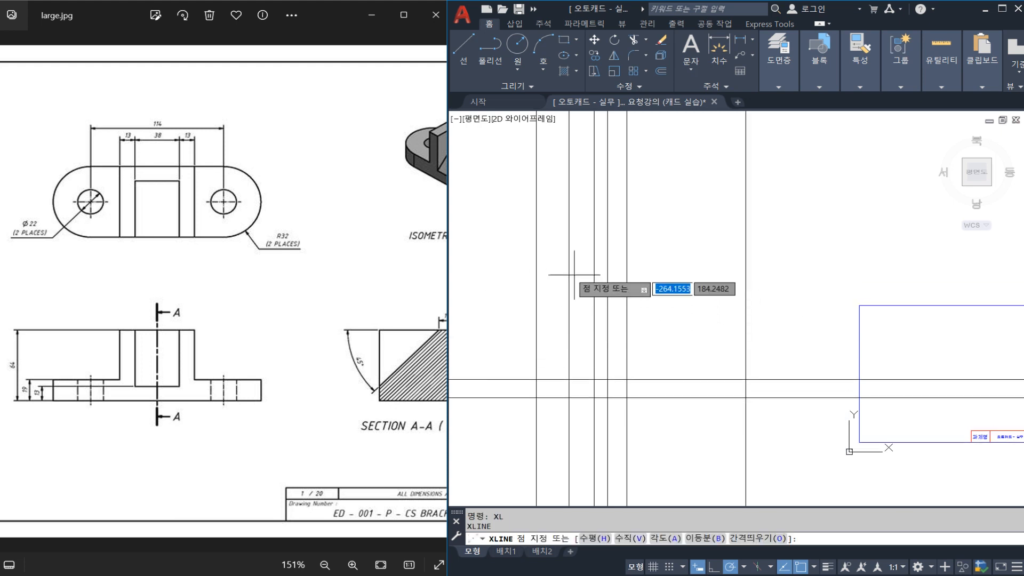
{"action": "left_click", "coordinate": [537, 220]}
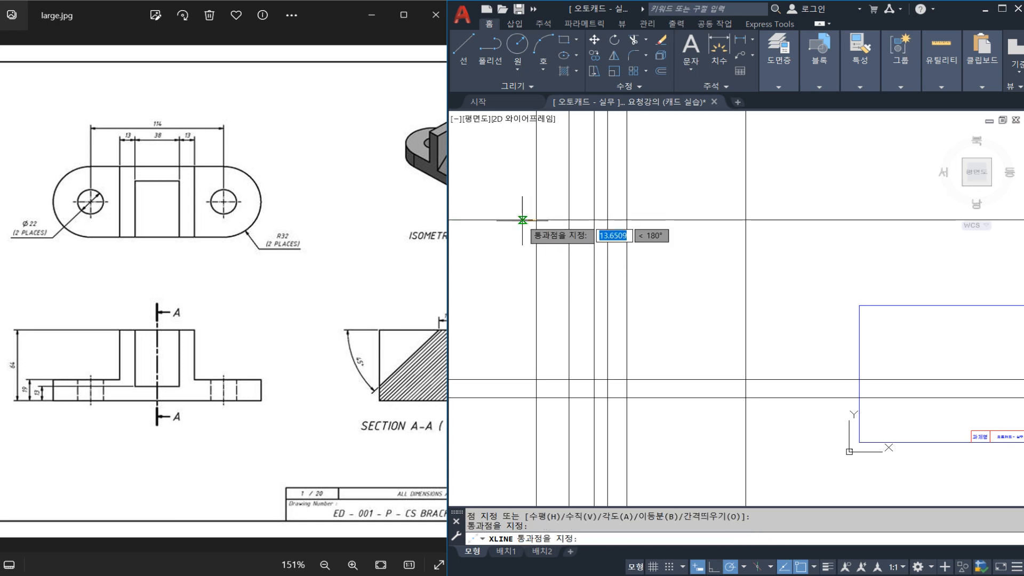
{"action": "key", "text": "Escape"}
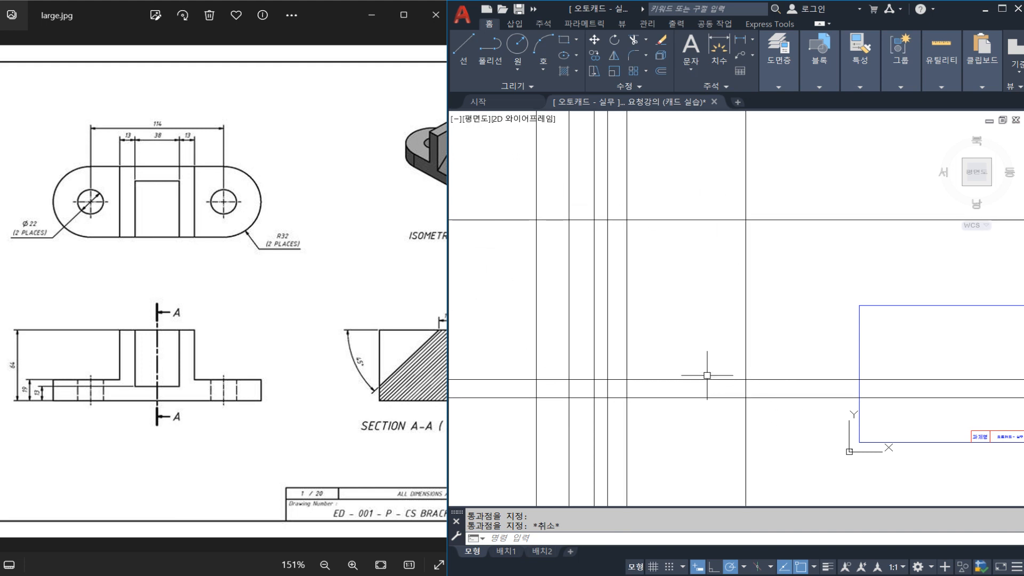
Assign the left hole's vertical centre construction line to the 중심선 layer.
{"action": "middle_click_drag", "start_coordinate": [686, 352], "coordinate": [698, 364]}
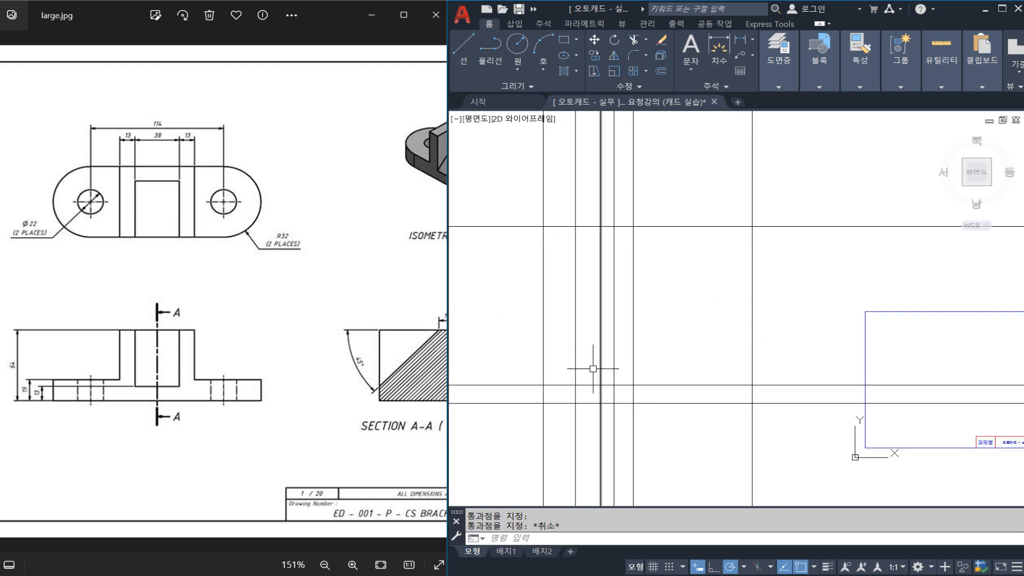
{"action": "left_click", "coordinate": [576, 367]}
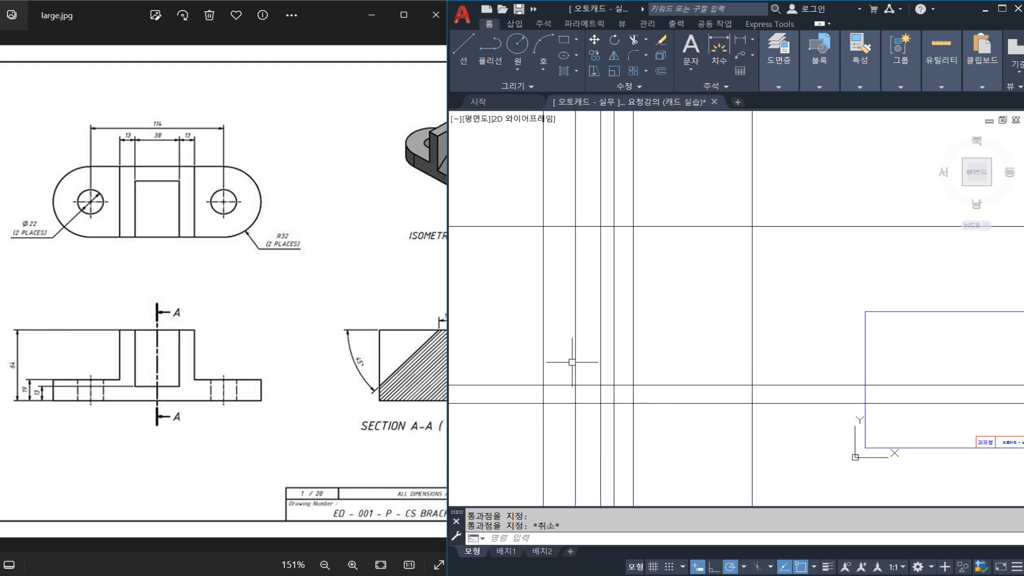
{"action": "left_click", "coordinate": [104, 362]}
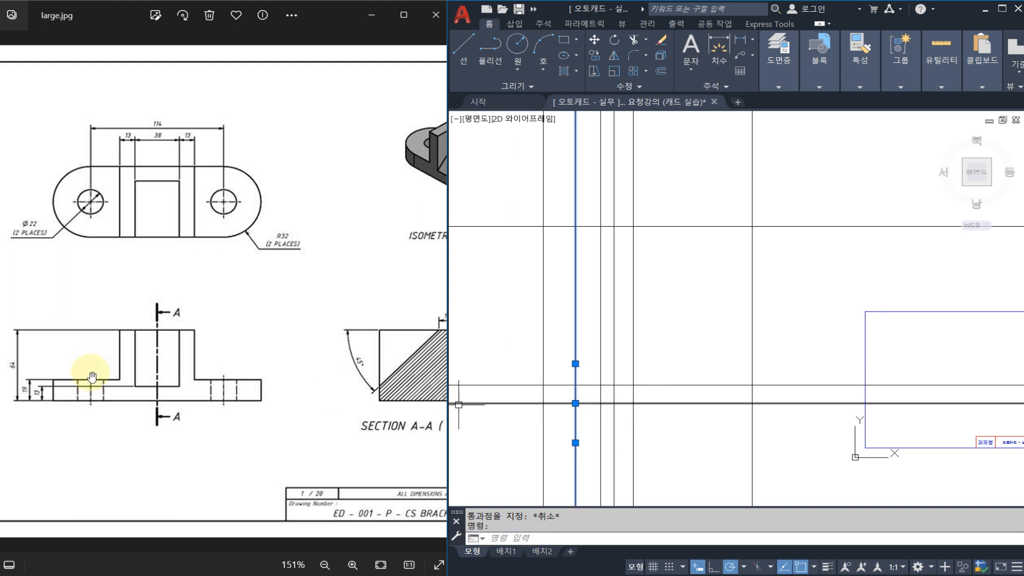
{"action": "key", "text": "ctrl+s"}
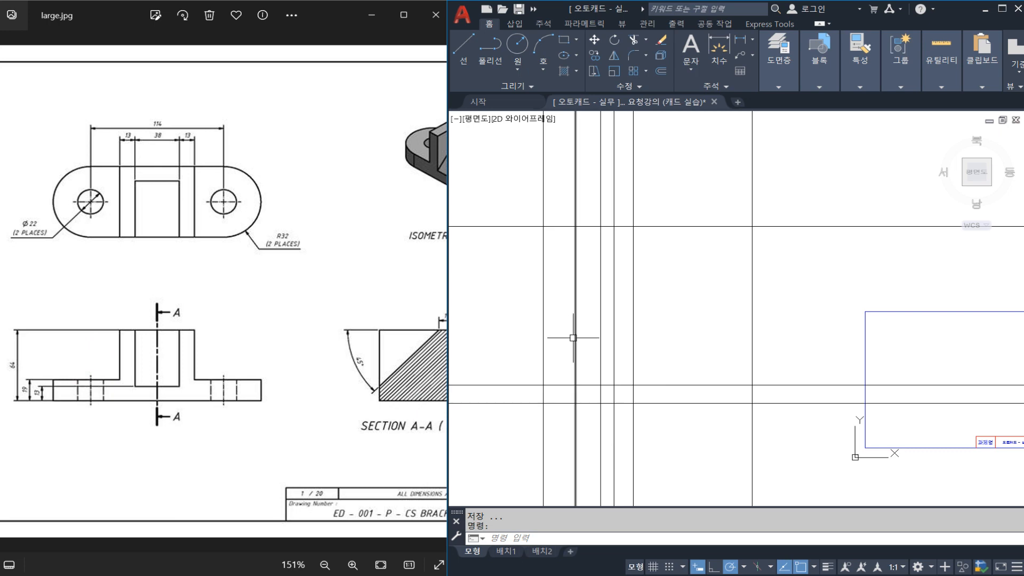
{"action": "left_click", "coordinate": [574, 337]}
{"action": "left_click", "coordinate": [771, 88]}
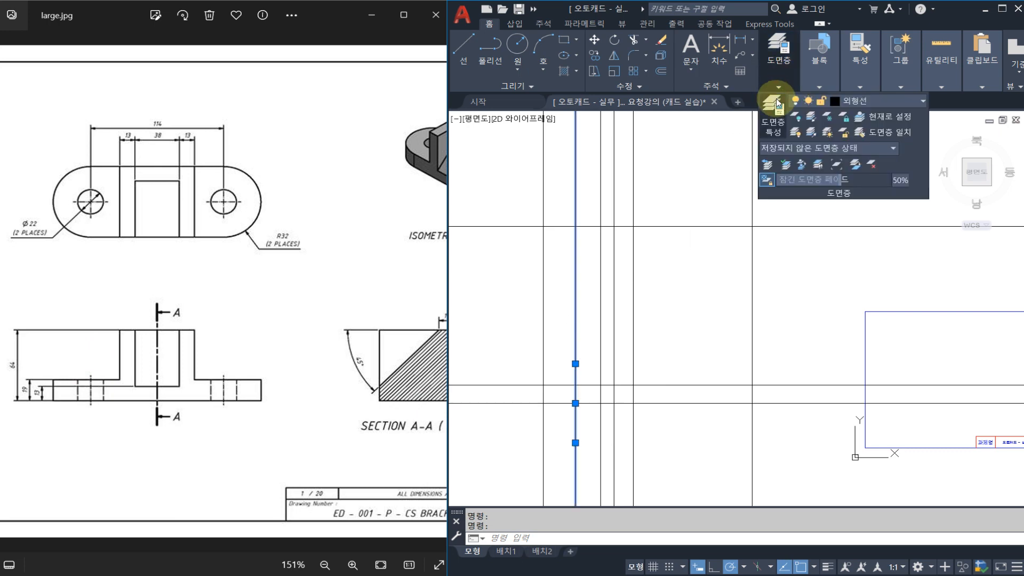
{"action": "left_click", "coordinate": [865, 106]}
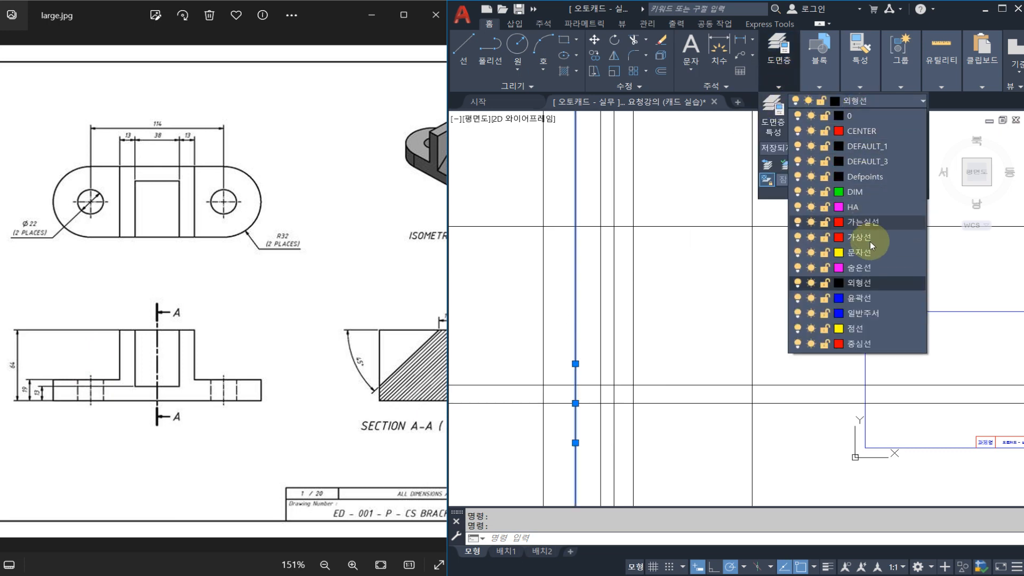
{"action": "left_click", "coordinate": [856, 342]}
{"action": "key", "text": "Escape"}
{"action": "key", "text": "Escape"}
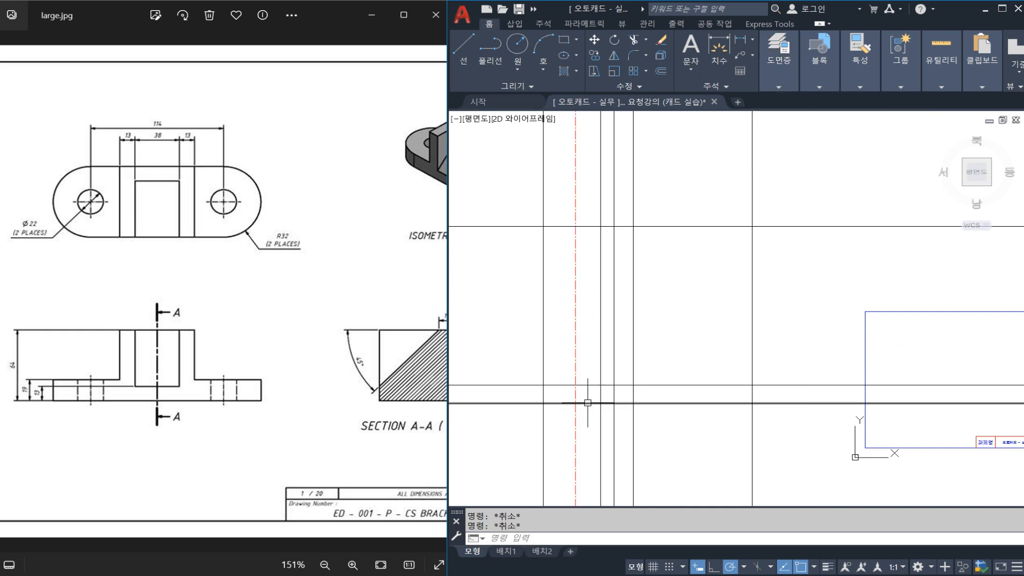
Trim the slot edge's vertical construction line below the flange's top line.
{"action": "scroll", "coordinate": [587, 402], "scroll_direction": "up", "scroll_amount": 3}
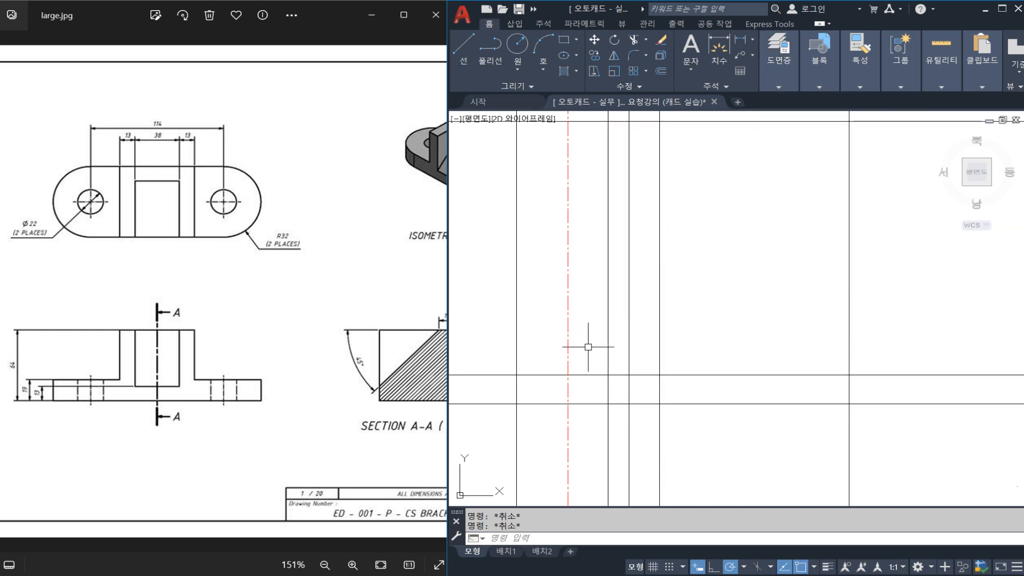
{"action": "middle_click_drag", "start_coordinate": [628, 332], "coordinate": [610, 345]}
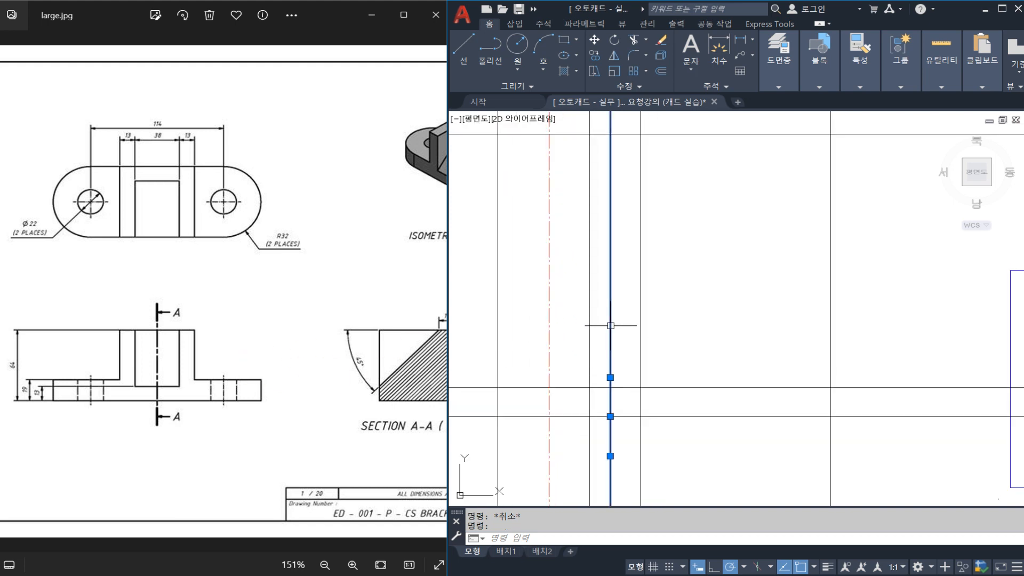
{"action": "middle_click_drag", "start_coordinate": [612, 144], "coordinate": [610, 200]}
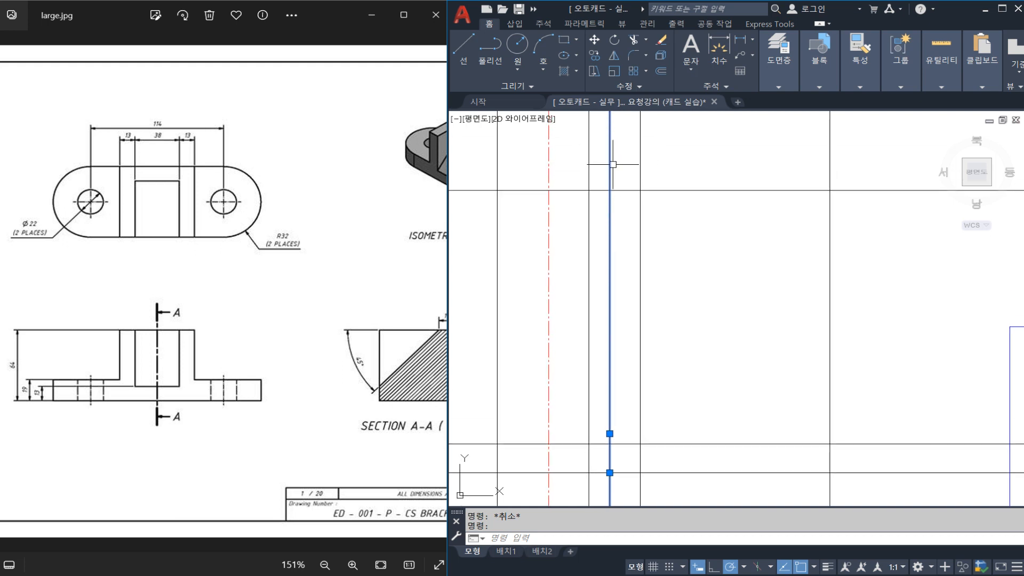
{"action": "key", "text": "Escape"}
{"action": "middle_click_drag", "start_coordinate": [627, 373], "coordinate": [609, 308]}
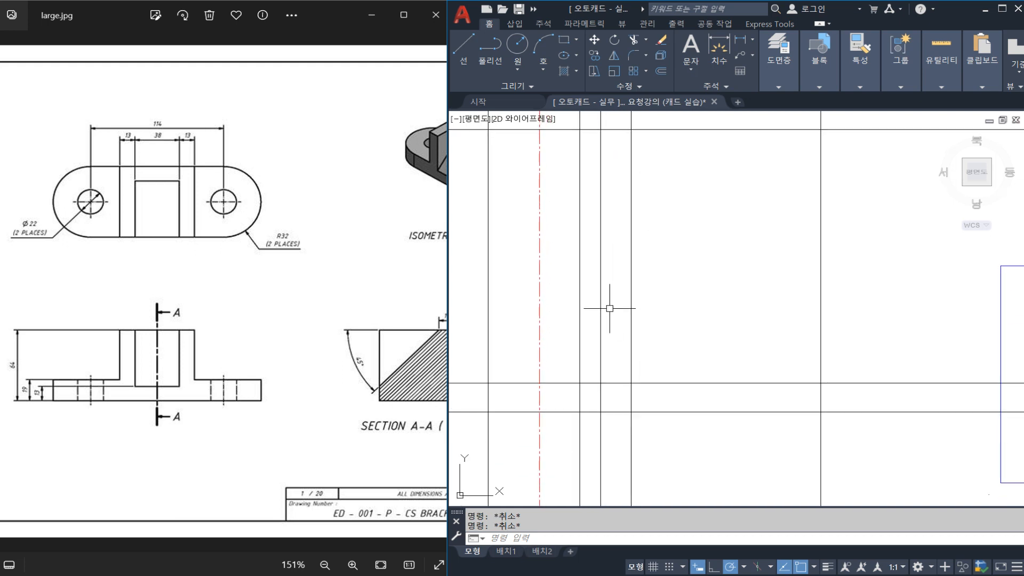
{"action": "key", "text": "Return"}
{"action": "left_click", "coordinate": [608, 383]}
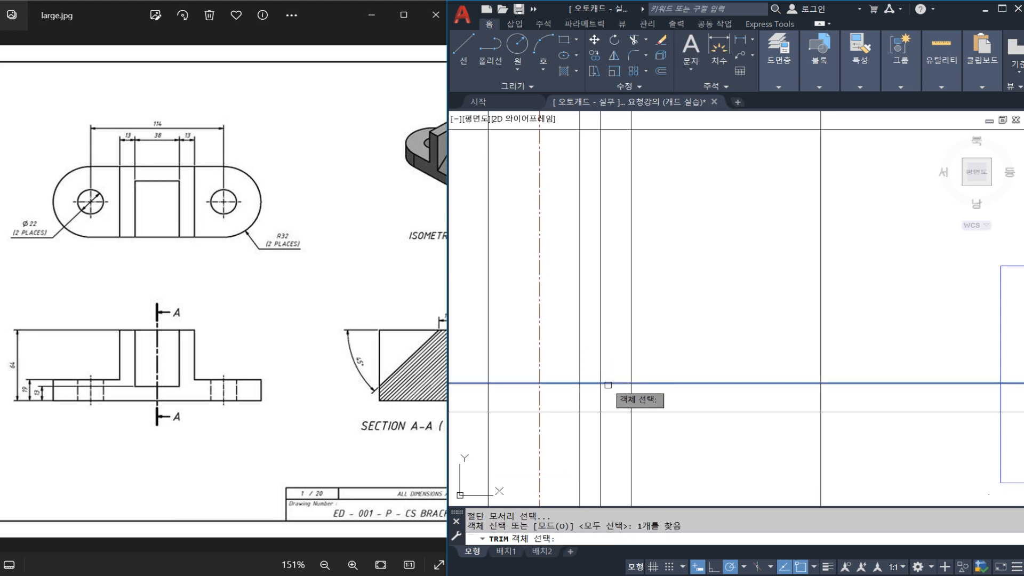
{"action": "key", "text": "Return"}
{"action": "left_click", "coordinate": [600, 408]}
{"action": "key", "text": "Escape"}
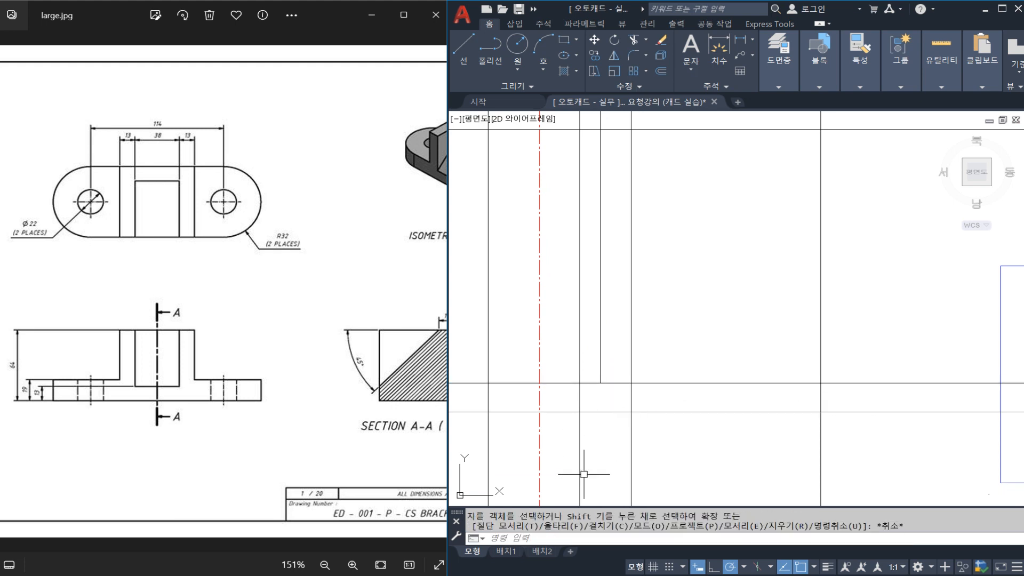
{"action": "key", "text": "Return"}
{"action": "left_click", "coordinate": [580, 389]}
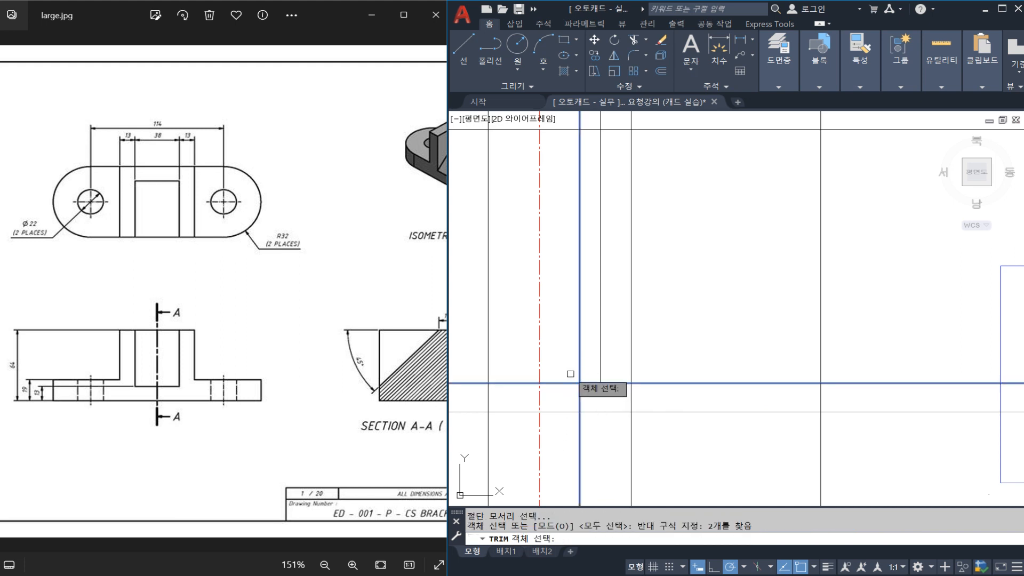
{"action": "key", "text": "Return"}
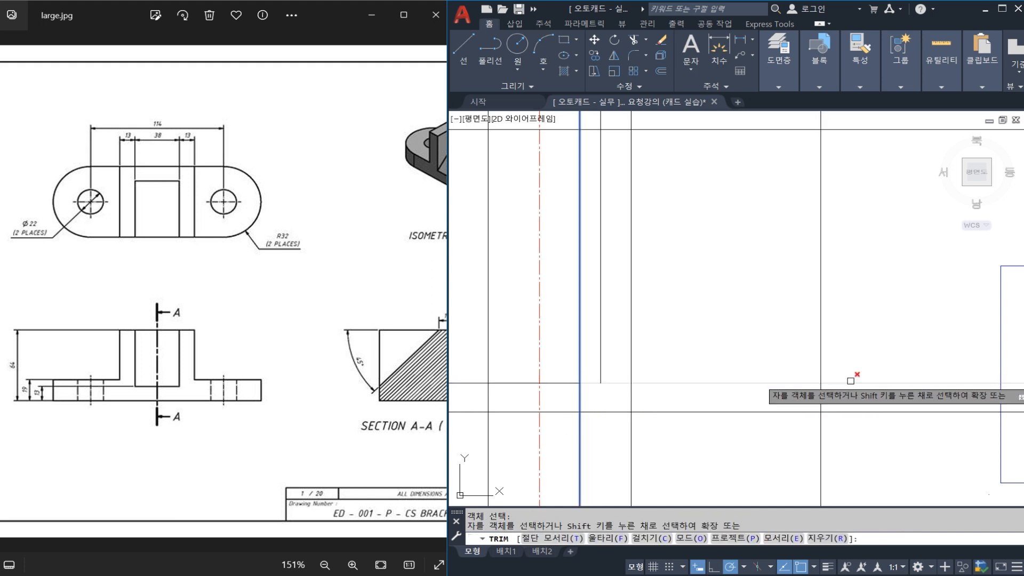
{"action": "key", "text": "Escape"}
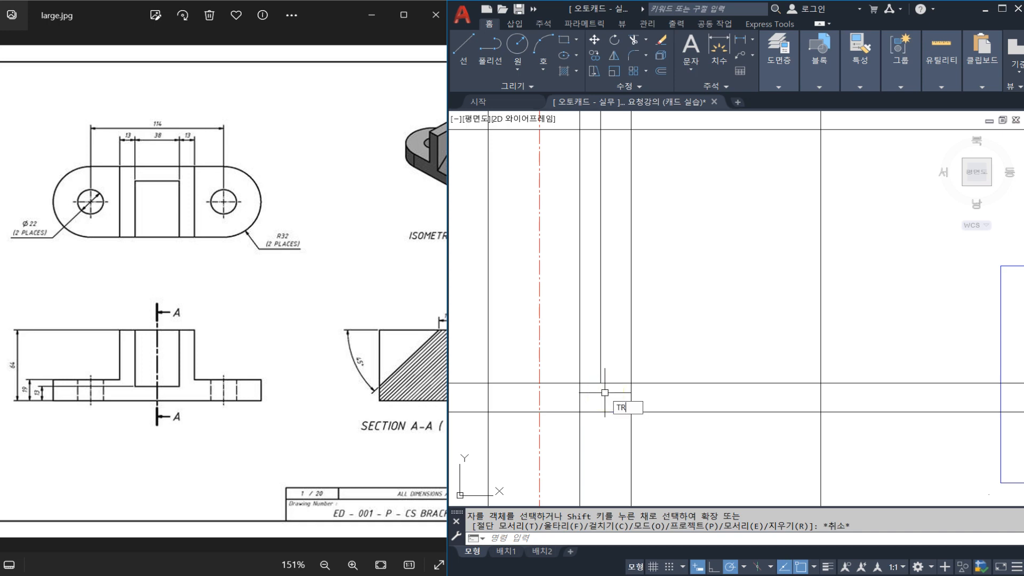
Trim the flange's top line between the upright's left edge and the slot edge in the front view.
{"action": "key", "text": "Return"}
{"action": "left_click", "coordinate": [610, 369]}
{"action": "left_click", "coordinate": [569, 348]}
{"action": "key", "text": "Return"}
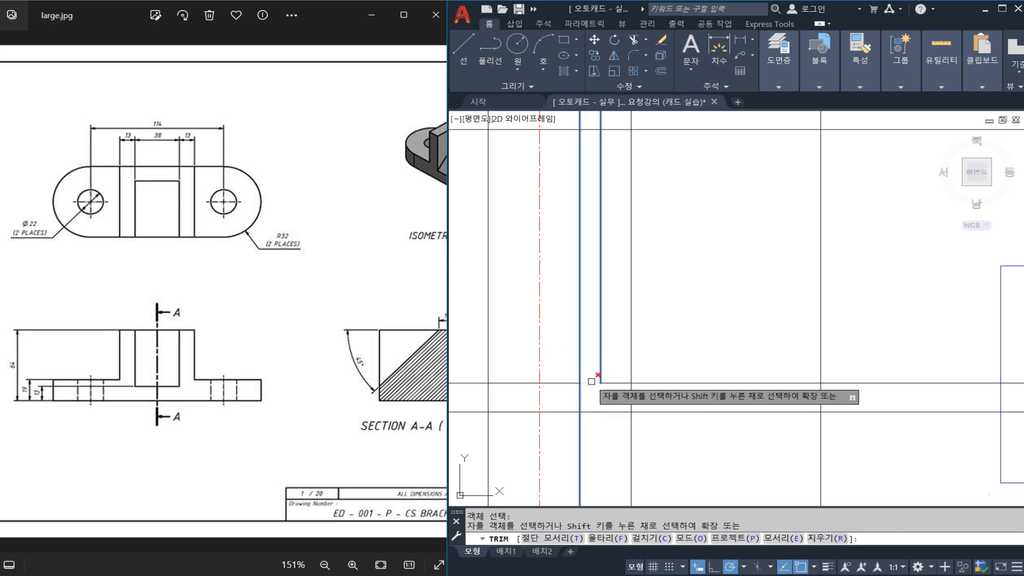
{"action": "left_click", "coordinate": [590, 383]}
{"action": "key", "text": "Escape"}
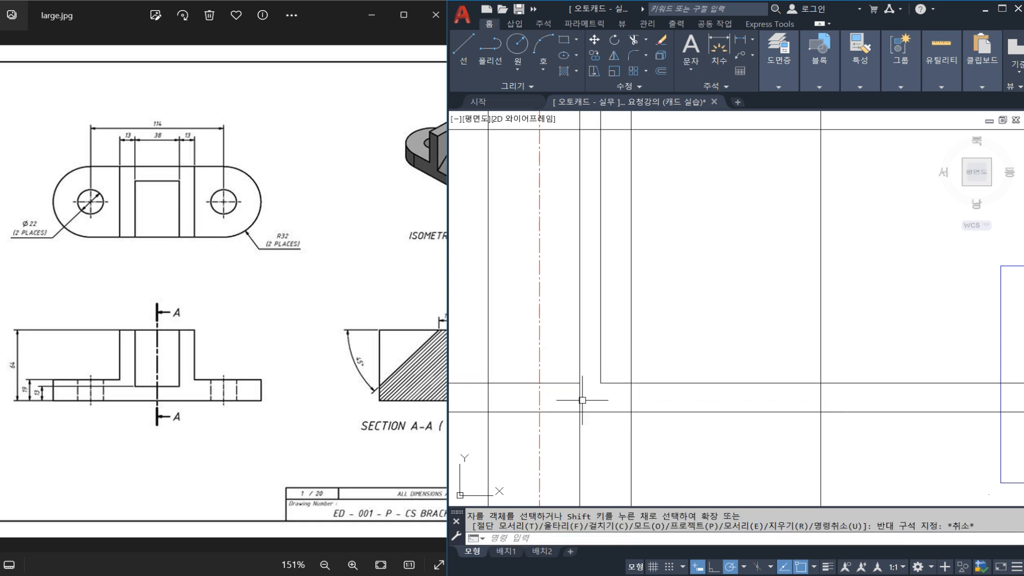
Trim the upright's left edge line below the flange's top line.
{"action": "key", "text": "Return"}
{"action": "left_click", "coordinate": [572, 383]}
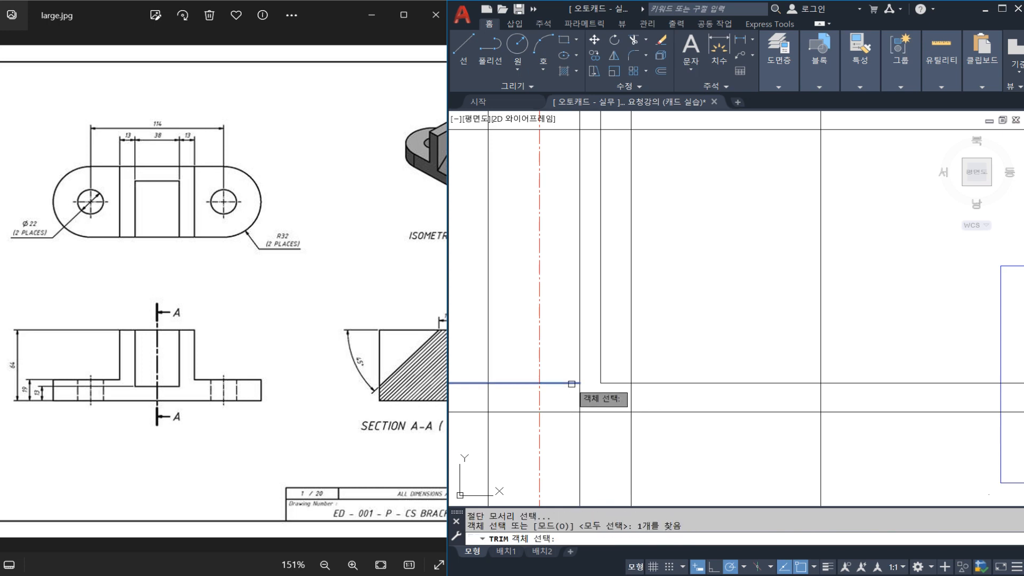
{"action": "key", "text": "Return"}
{"action": "left_click", "coordinate": [580, 388]}
{"action": "key", "text": "Escape"}
{"action": "left_click", "coordinate": [662, 383]}
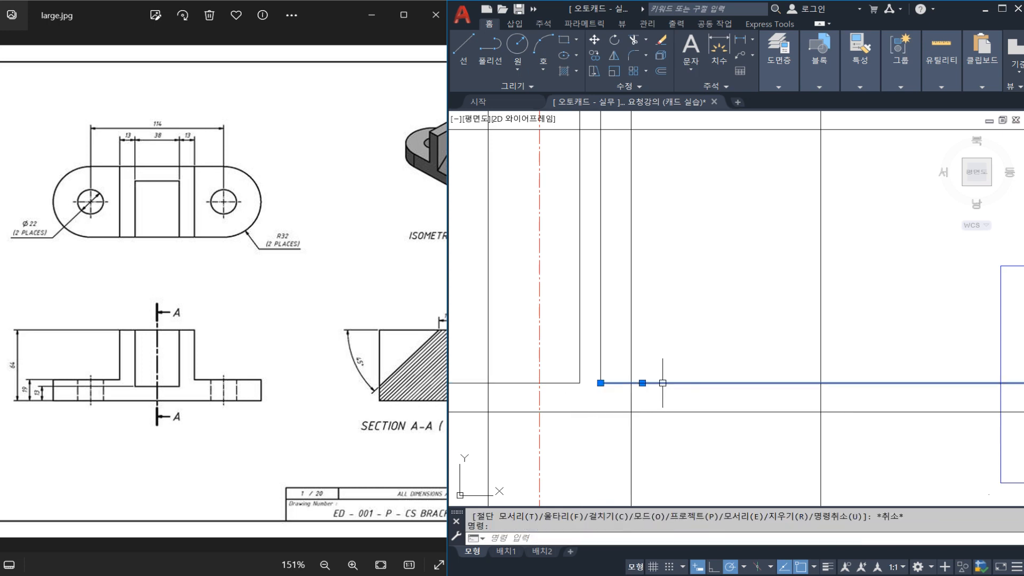
{"action": "key", "text": "Escape"}
{"action": "scroll", "coordinate": [571, 361], "scroll_direction": "down", "scroll_amount": 2}
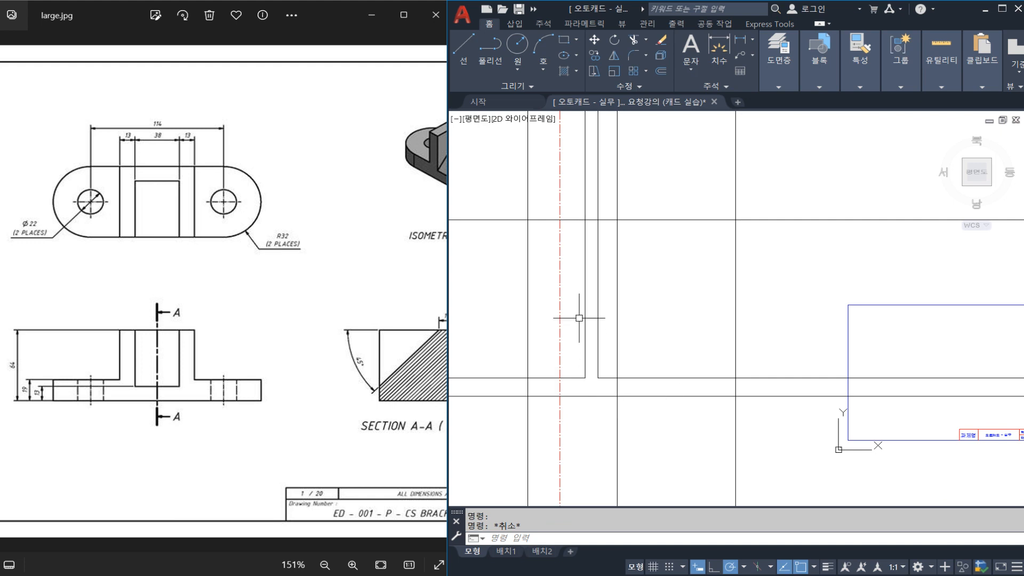
{"action": "scroll", "coordinate": [576, 343], "scroll_direction": "down", "scroll_amount": 3}
{"action": "scroll", "coordinate": [634, 280], "scroll_direction": "up", "scroll_amount": 3}
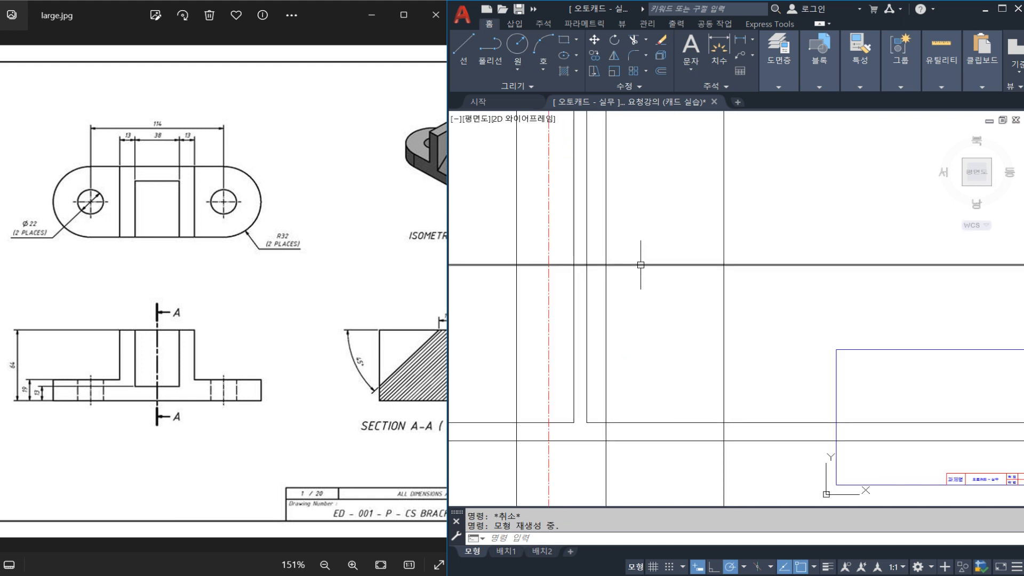
{"action": "left_click_drag", "start_coordinate": [14, 203], "coordinate": [324, 203]}
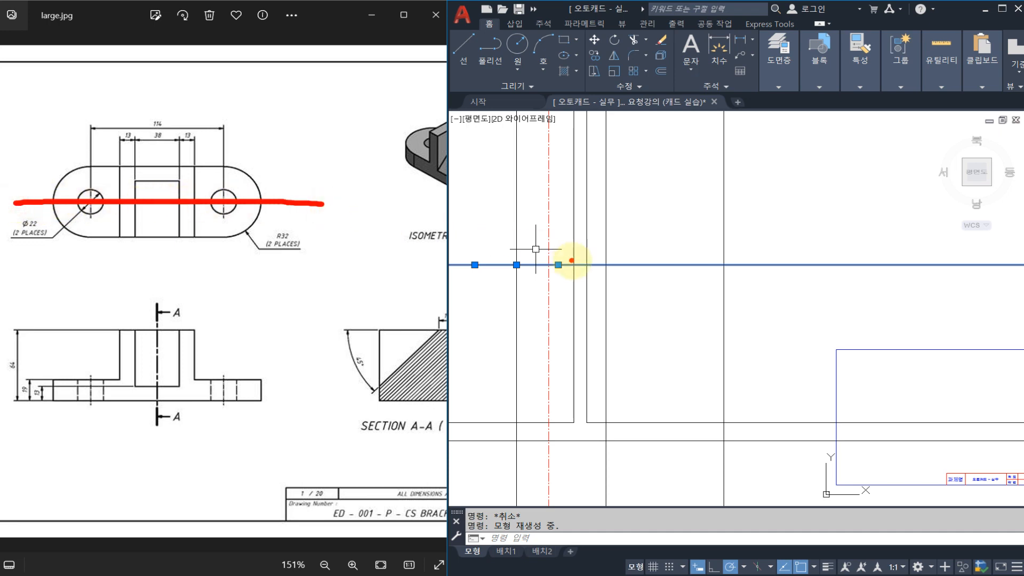
{"action": "key", "text": "Escape"}
{"action": "middle_click_drag", "start_coordinate": [577, 306], "coordinate": [586, 305]}
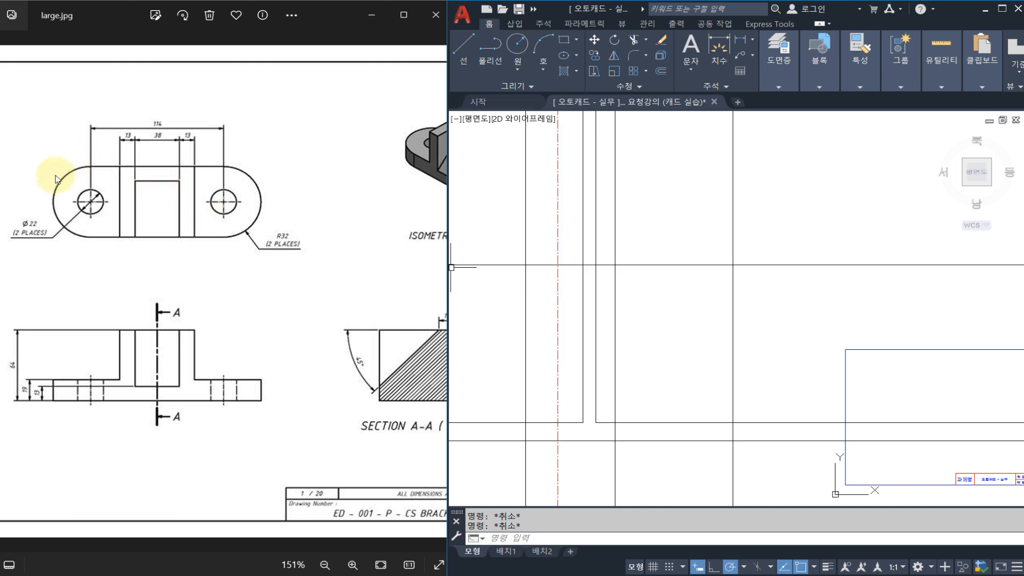
Draw a circle of radius 32 centred where the left hole's centre line crosses the top view's horizontal base line.
{"action": "type", "text": "c"}
{"action": "key", "text": "Return"}
{"action": "left_click", "coordinate": [558, 266]}
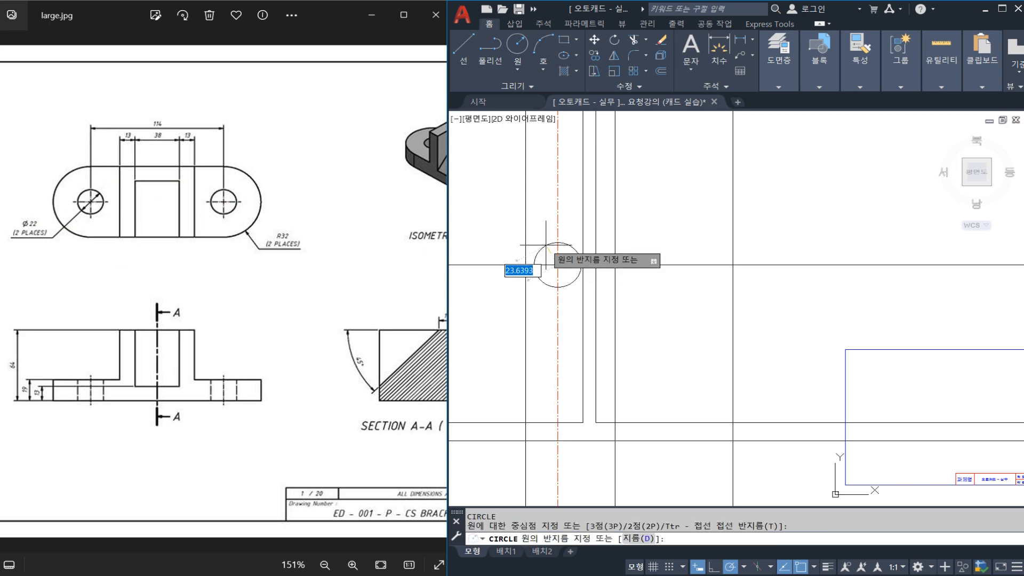
{"action": "type", "text": "32"}
{"action": "key", "text": "Return"}
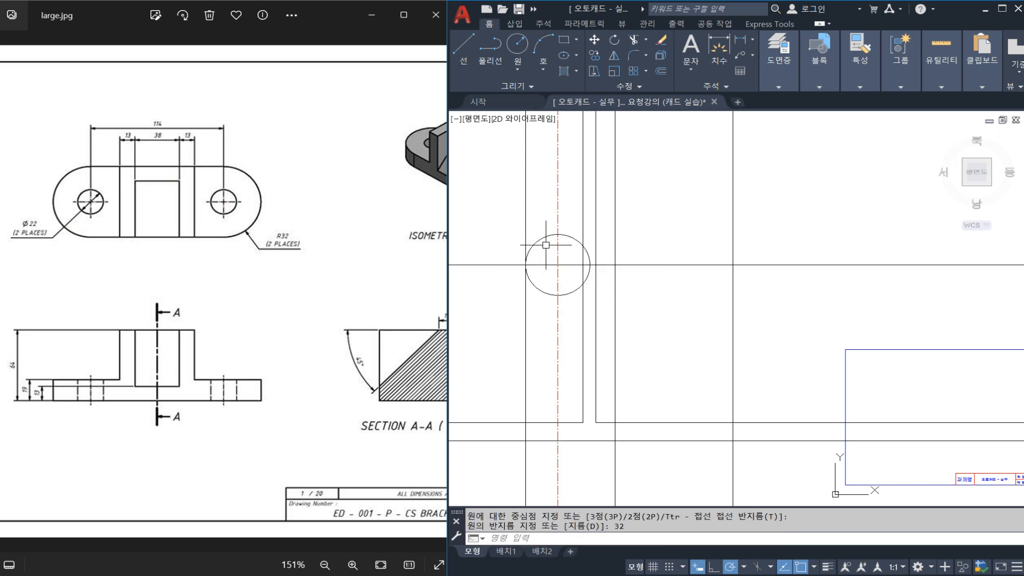
Erase the radius 32 circle from the top view.
{"action": "left_click", "coordinate": [543, 238]}
{"action": "type", "text": "e"}
{"action": "key", "text": "Return"}
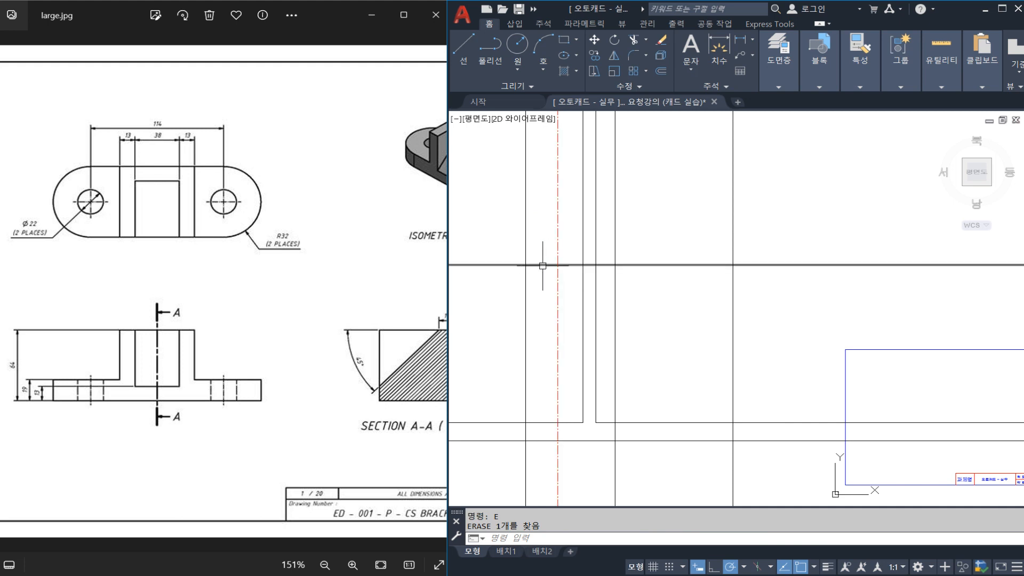
Draw the top view's rounded end as a circle centred on the left hole's centre and reaching the flange's left edge line.
{"action": "type", "text": "c"}
{"action": "key", "text": "Return"}
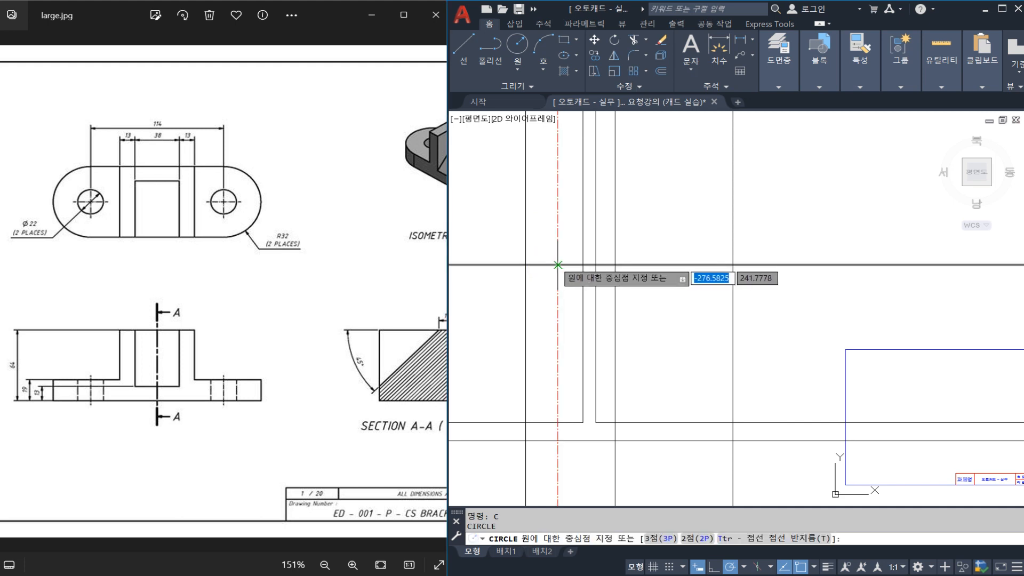
{"action": "left_click", "coordinate": [558, 265]}
{"action": "left_click", "coordinate": [526, 265]}
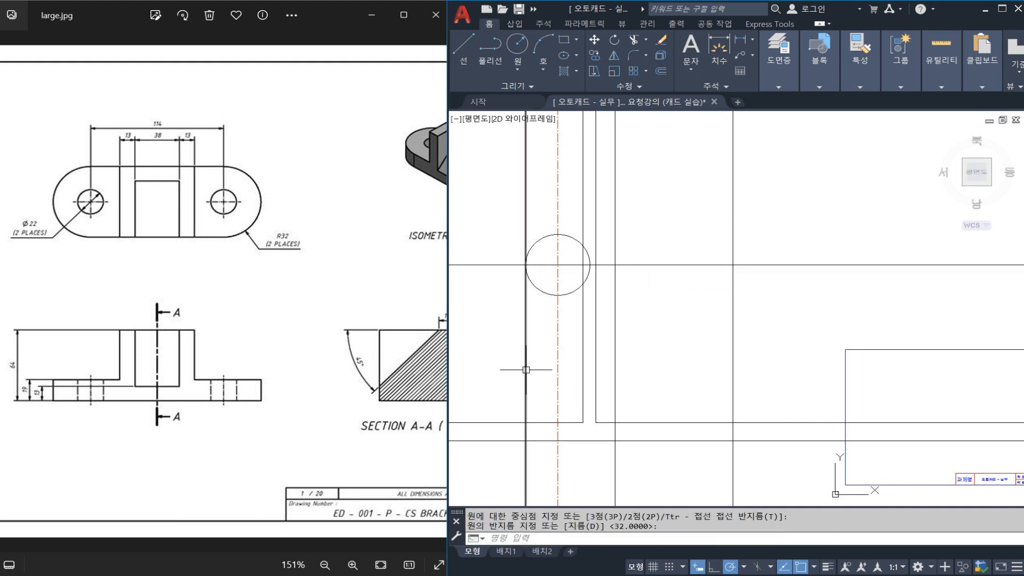
Trim the flange's left edge line above the flange's top line.
{"action": "middle_click_drag", "start_coordinate": [530, 392], "coordinate": [530, 353]}
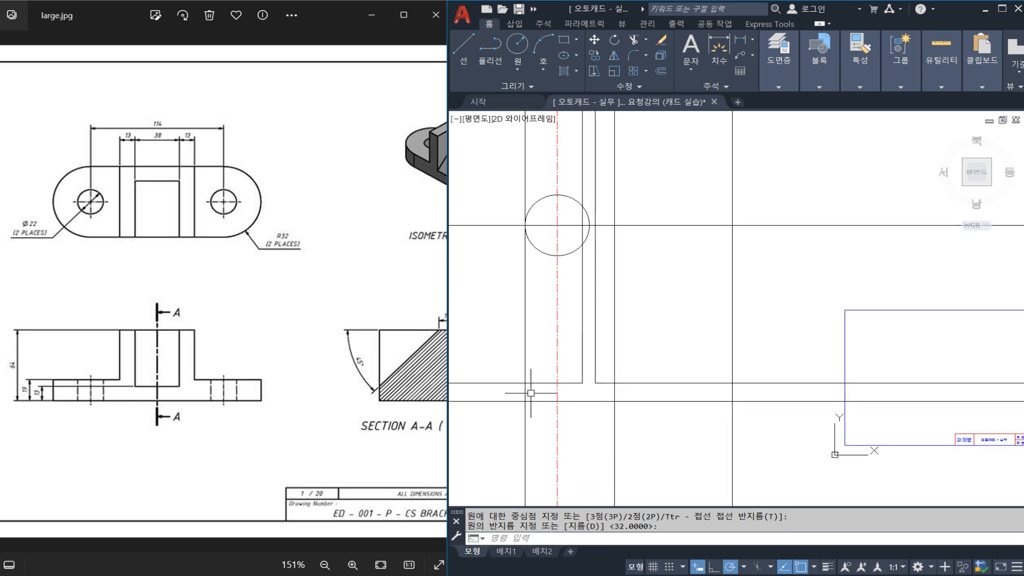
{"action": "type", "text": "tr"}
{"action": "key", "text": "Return"}
{"action": "key", "text": "Return"}
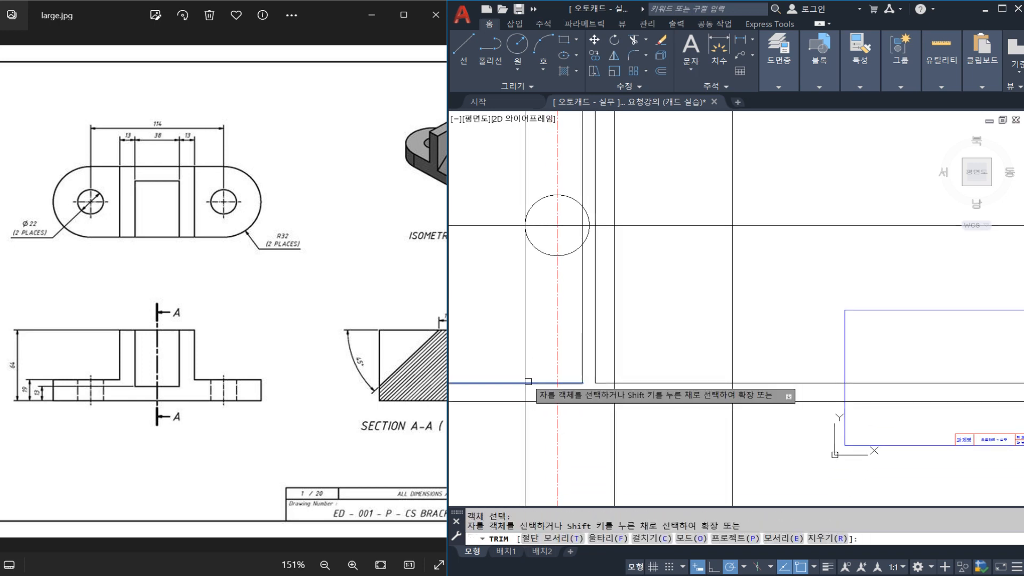
{"action": "left_click", "coordinate": [525, 375]}
{"action": "key", "text": "Escape"}
Trim the flange's left edge line below the front view's base line.
{"action": "type", "text": "tr"}
{"action": "key", "text": "Return"}
{"action": "left_click", "coordinate": [532, 403]}
{"action": "key", "text": "Return"}
{"action": "left_click", "coordinate": [525, 410]}
{"action": "key", "text": "Escape"}
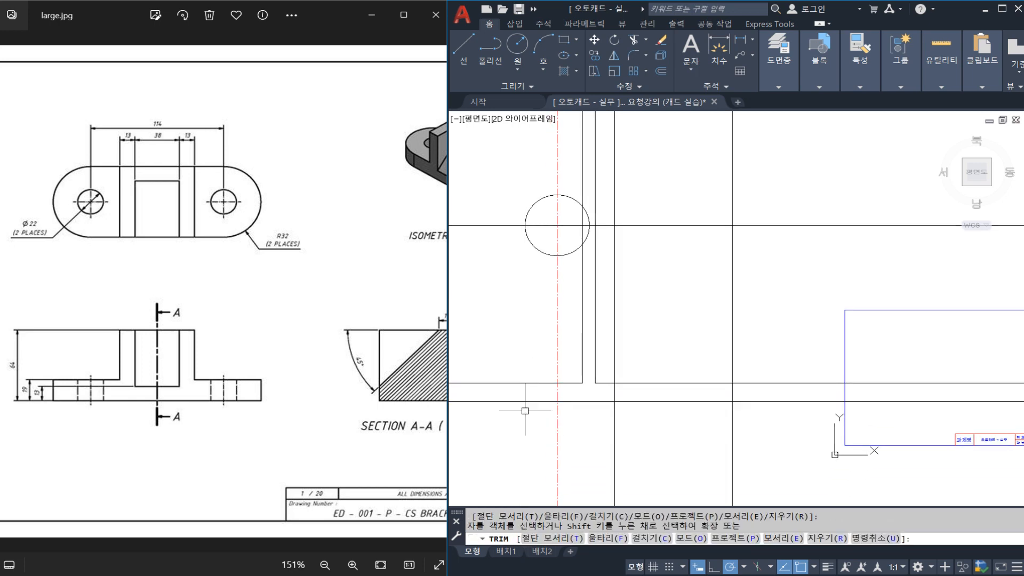
Trim the flange's top and base lines beyond its left edge, and save the drawing.
{"action": "type", "text": "tr"}
{"action": "key", "text": "Return"}
{"action": "left_click", "coordinate": [524, 392]}
{"action": "key", "text": "Return"}
{"action": "left_click", "coordinate": [501, 358]}
{"action": "left_click", "coordinate": [492, 419]}
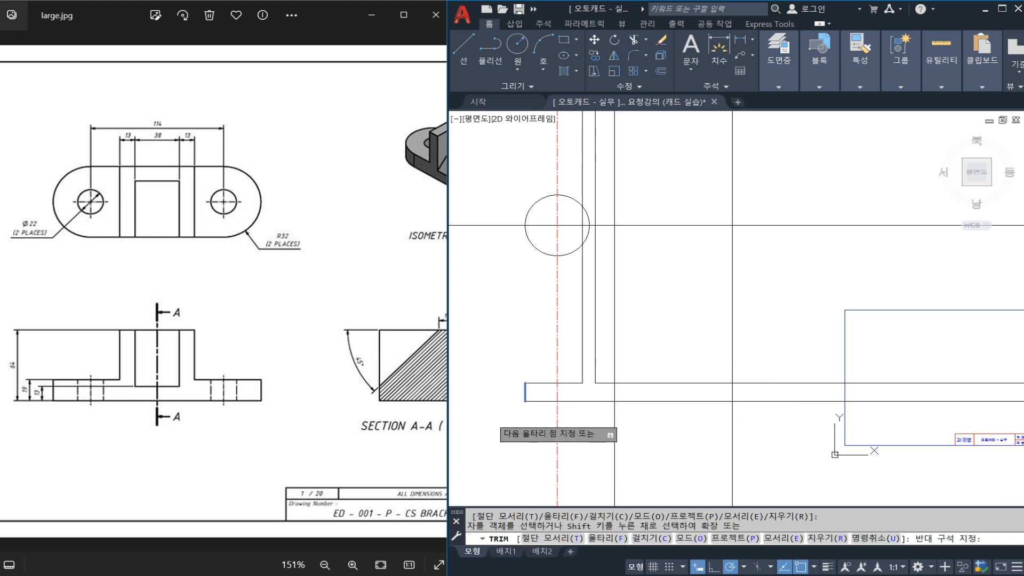
{"action": "key", "text": "Escape"}
{"action": "middle_click_drag", "start_coordinate": [535, 362], "coordinate": [525, 361]}
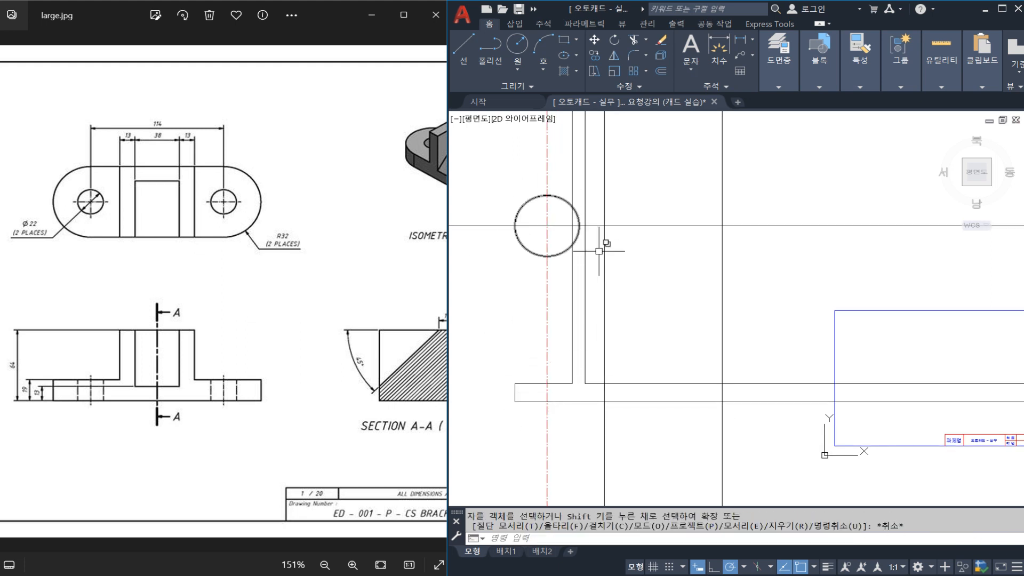
{"action": "key", "text": "ctrl+s"}
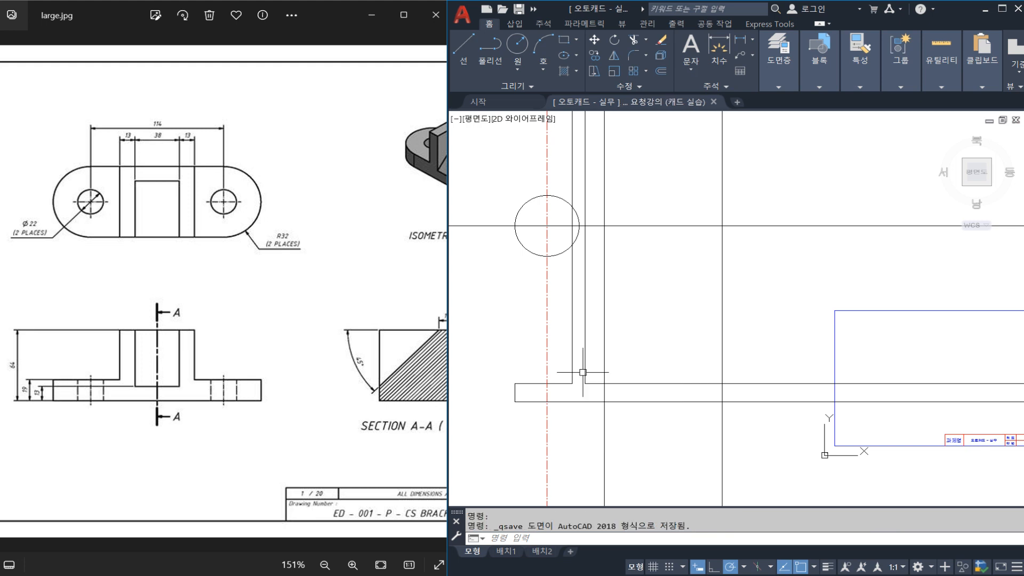
Offset the front view's base line 64 upward for the top of the upright.
{"action": "middle_click_drag", "start_coordinate": [592, 373], "coordinate": [548, 353]}
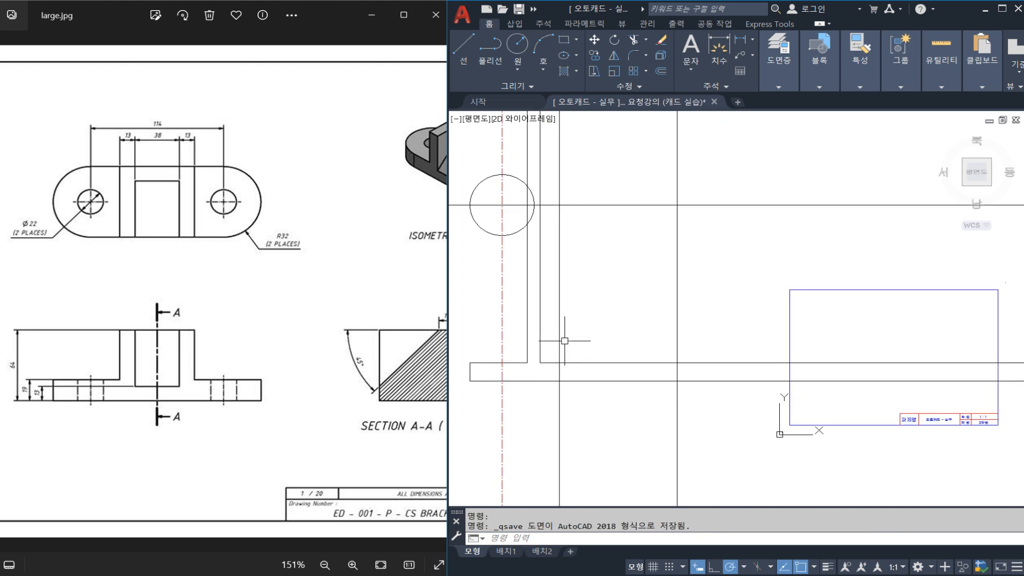
{"action": "scroll", "coordinate": [565, 328], "scroll_direction": "up", "scroll_amount": 4}
{"action": "scroll", "coordinate": [614, 267], "scroll_direction": "down", "scroll_amount": 4}
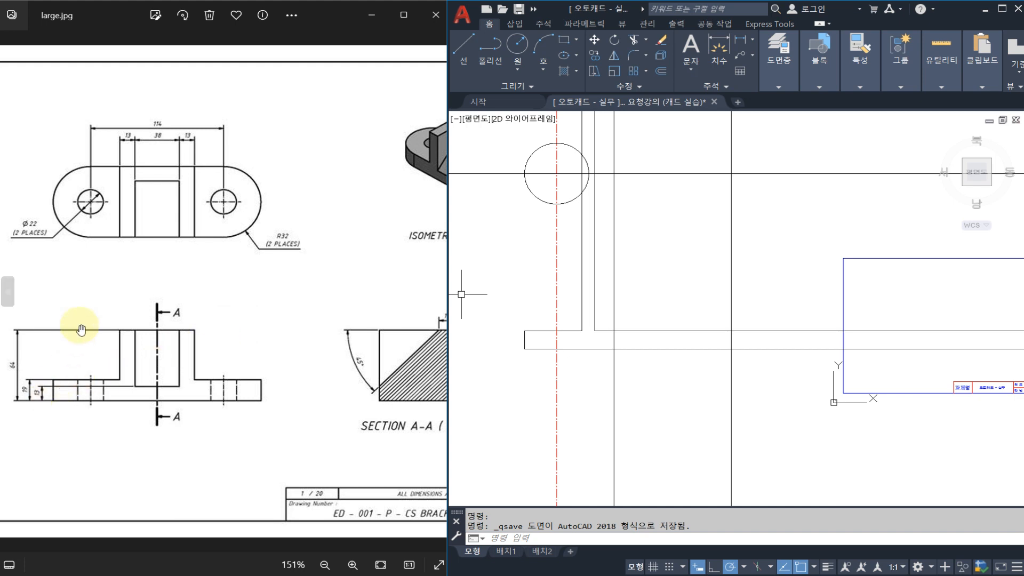
{"action": "type", "text": "o"}
{"action": "key", "text": "Return"}
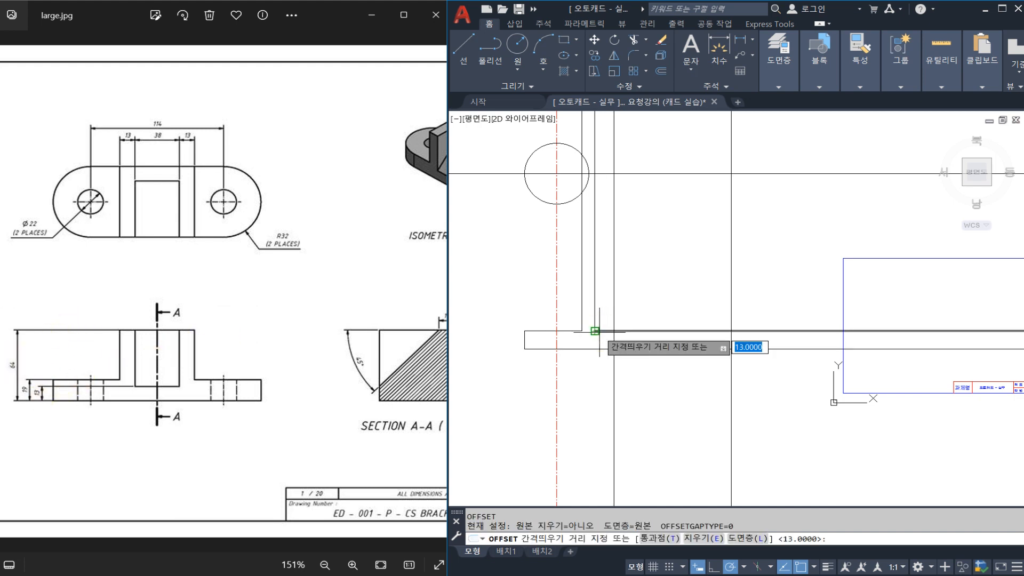
{"action": "type", "text": "64"}
{"action": "key", "text": "Return"}
{"action": "left_click", "coordinate": [597, 350]}
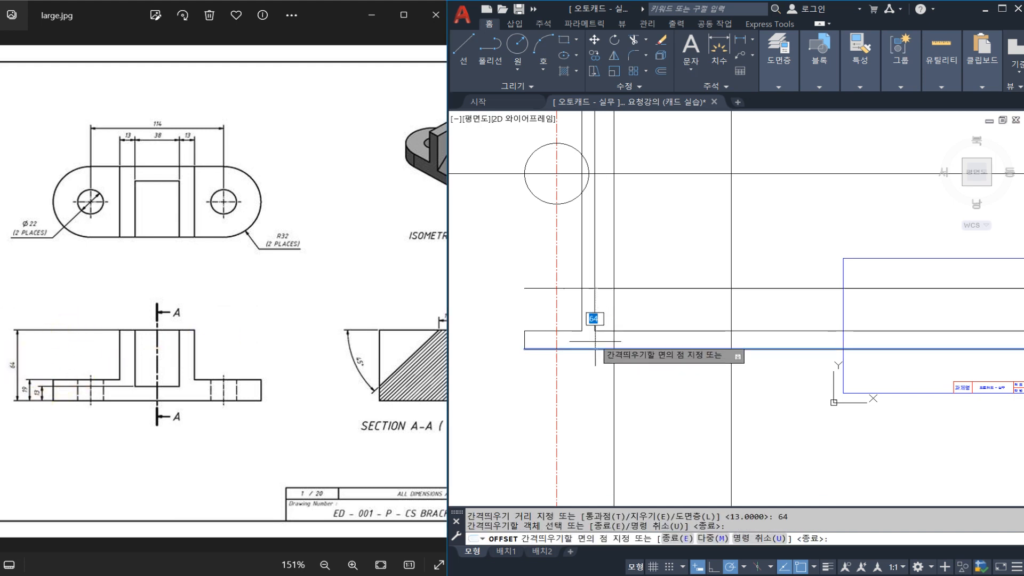
{"action": "left_click", "coordinate": [599, 331]}
{"action": "key", "text": "Escape"}
Trim the upright's top line beyond its left edge, and save the drawing.
{"action": "left_click", "coordinate": [632, 288]}
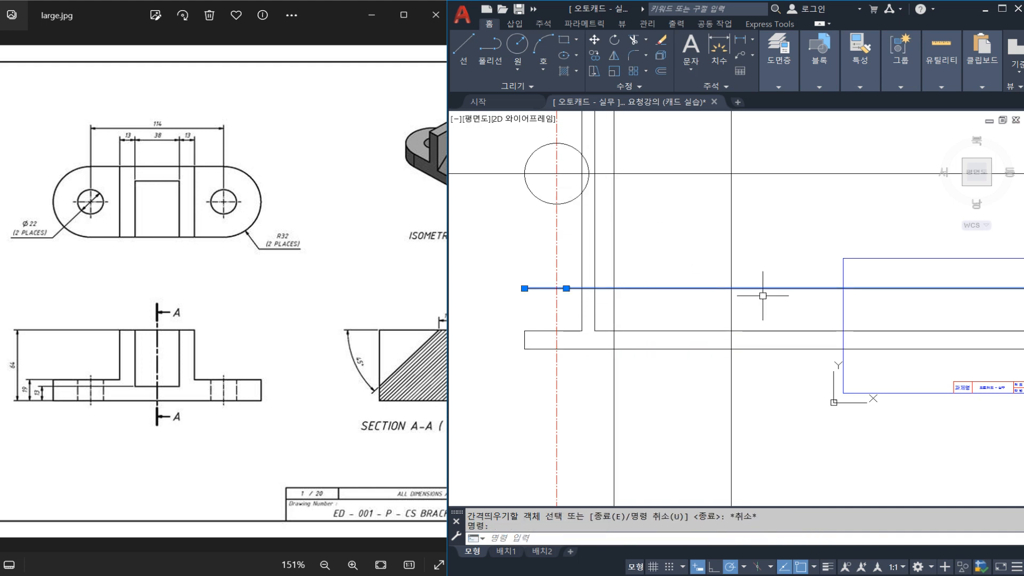
{"action": "key", "text": "Escape"}
{"action": "type", "text": "tr"}
{"action": "key", "text": "space"}
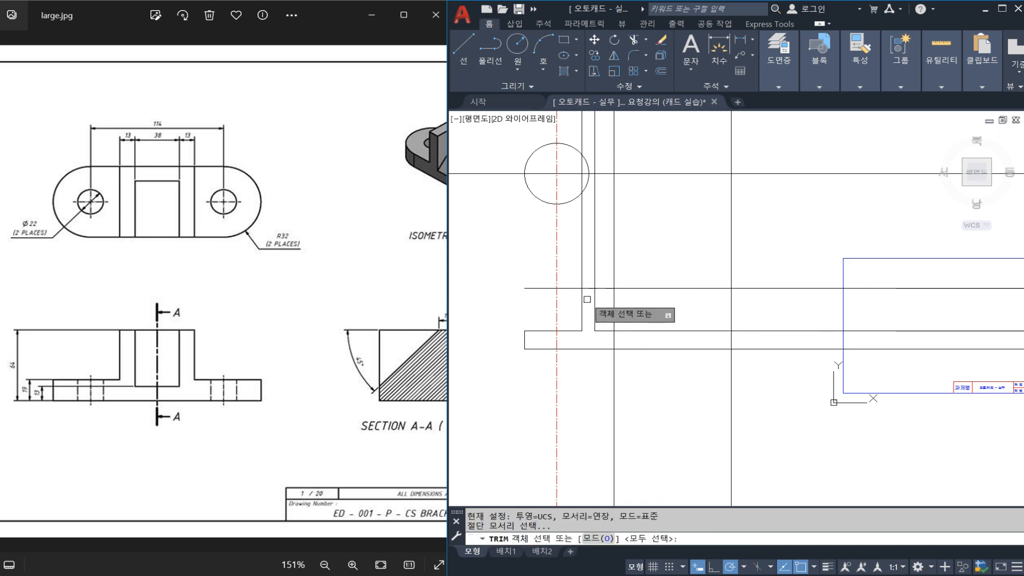
{"action": "key", "text": "space"}
{"action": "left_click", "coordinate": [565, 288]}
{"action": "key", "text": "Escape"}
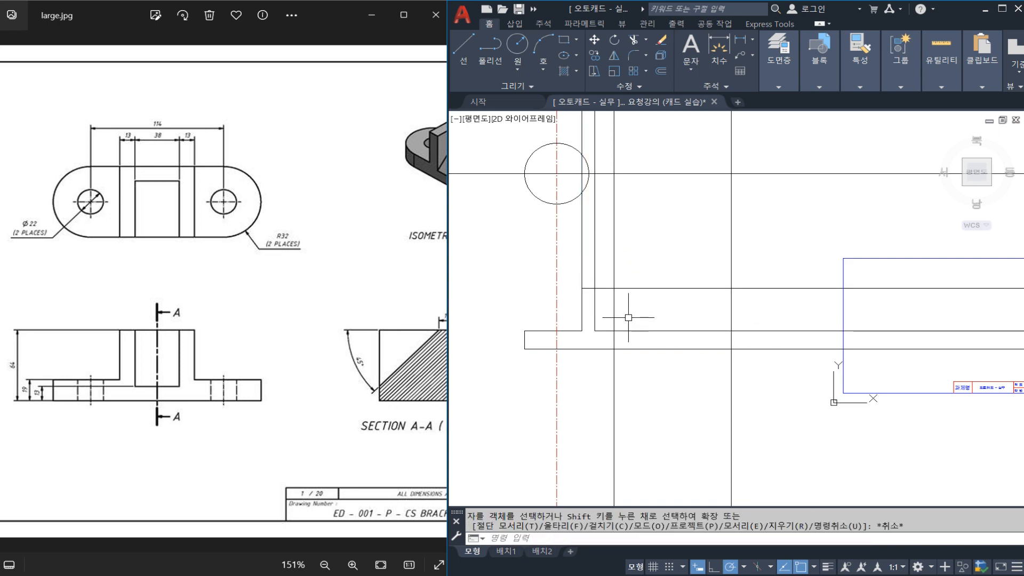
{"action": "key", "text": "ctrl+s"}
Draw the left hole as a circle of diameter 22, concentric with the top view's rounded end.
{"action": "scroll", "coordinate": [619, 315], "scroll_direction": "up", "scroll_amount": 2}
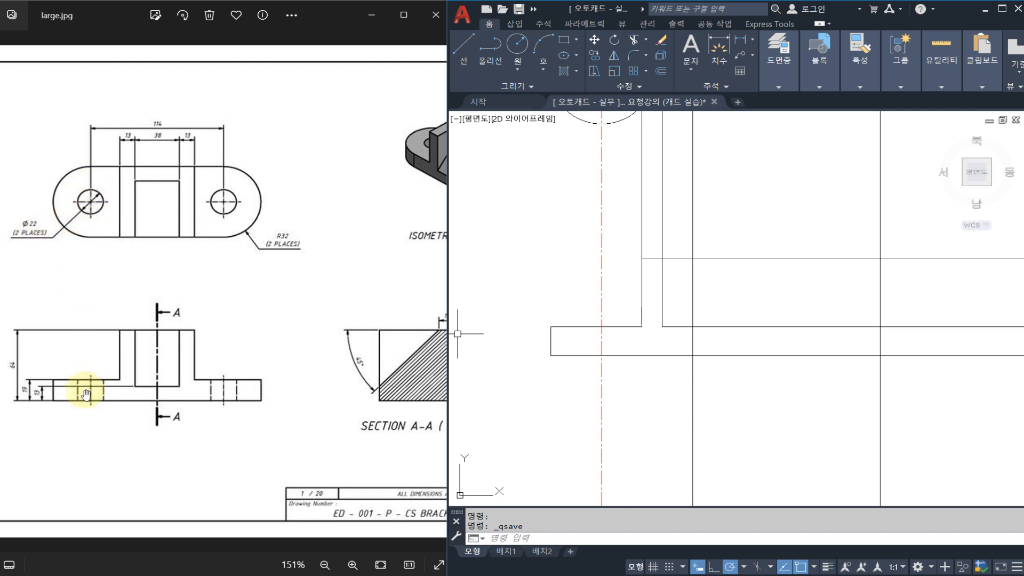
{"action": "scroll", "coordinate": [603, 291], "scroll_direction": "down", "scroll_amount": 2}
{"action": "middle_click_drag", "start_coordinate": [618, 206], "coordinate": [605, 267]}
{"action": "scroll", "coordinate": [593, 205], "scroll_direction": "up", "scroll_amount": 4}
{"action": "type", "text": "c"}
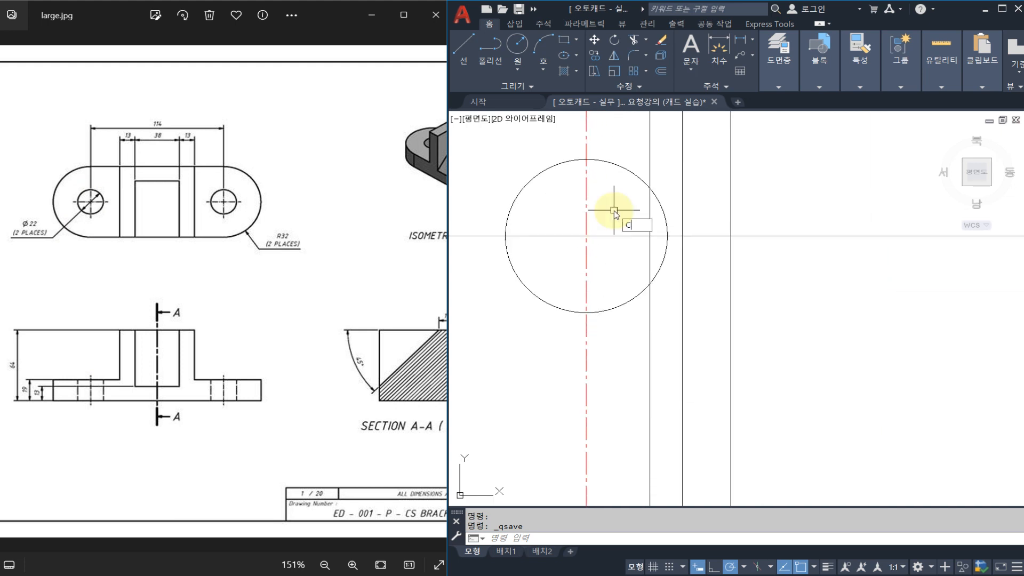
{"action": "key", "text": "Return"}
{"action": "left_click", "coordinate": [587, 235]}
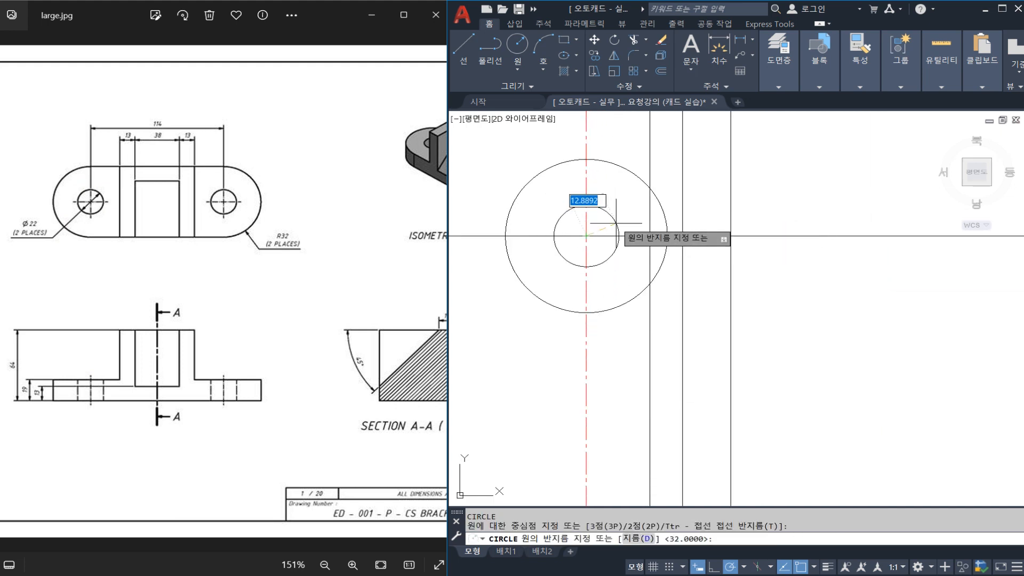
{"action": "type", "text": "D"}
{"action": "key", "text": "Return"}
{"action": "type", "text": "22"}
{"action": "key", "text": "Return"}
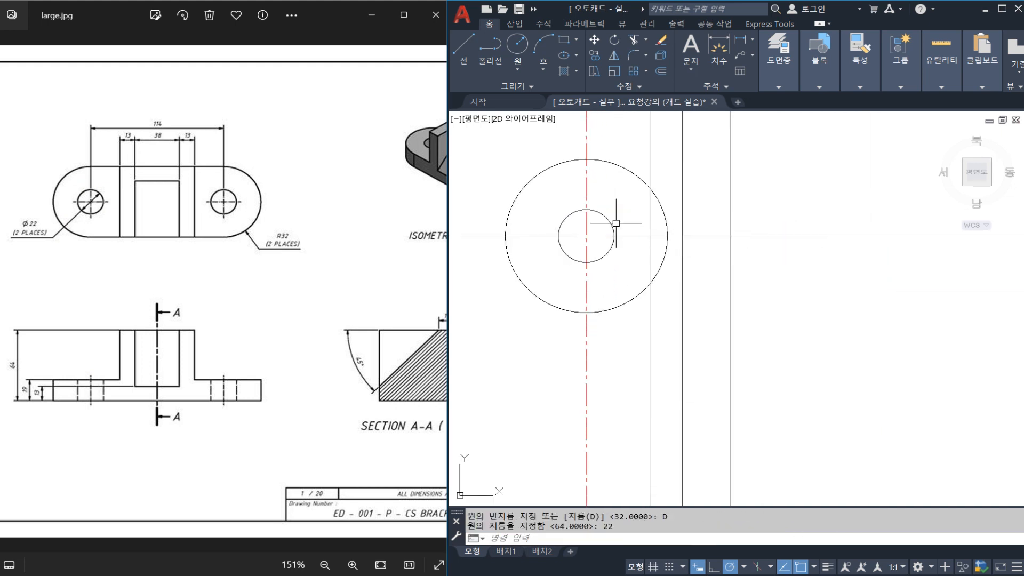
Draw a vertical construction line through the right quadrant of the left hole to project its edge to the front view.
{"action": "type", "text": "XL"}
{"action": "key", "text": "Return"}
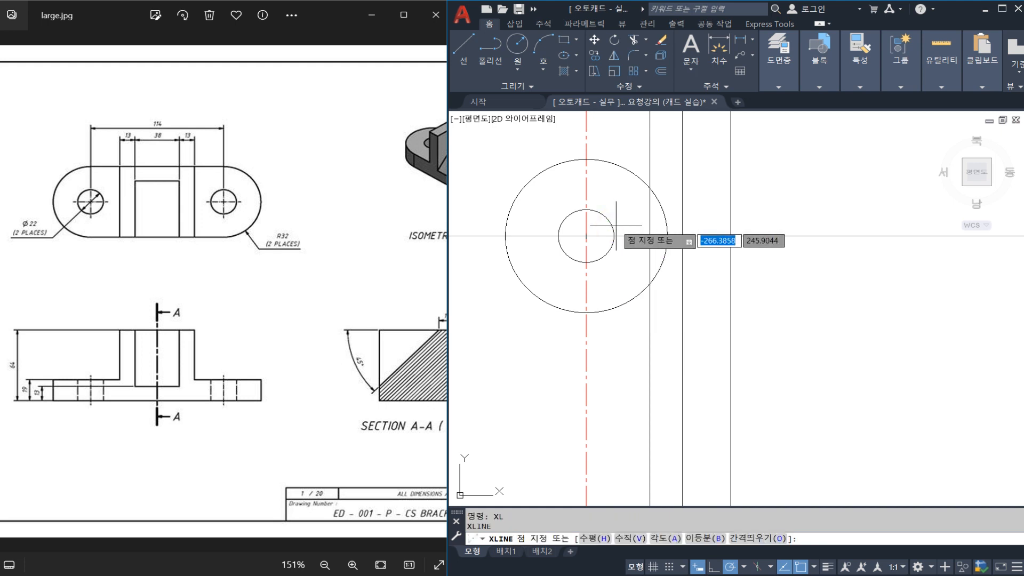
{"action": "key", "text": "Escape"}
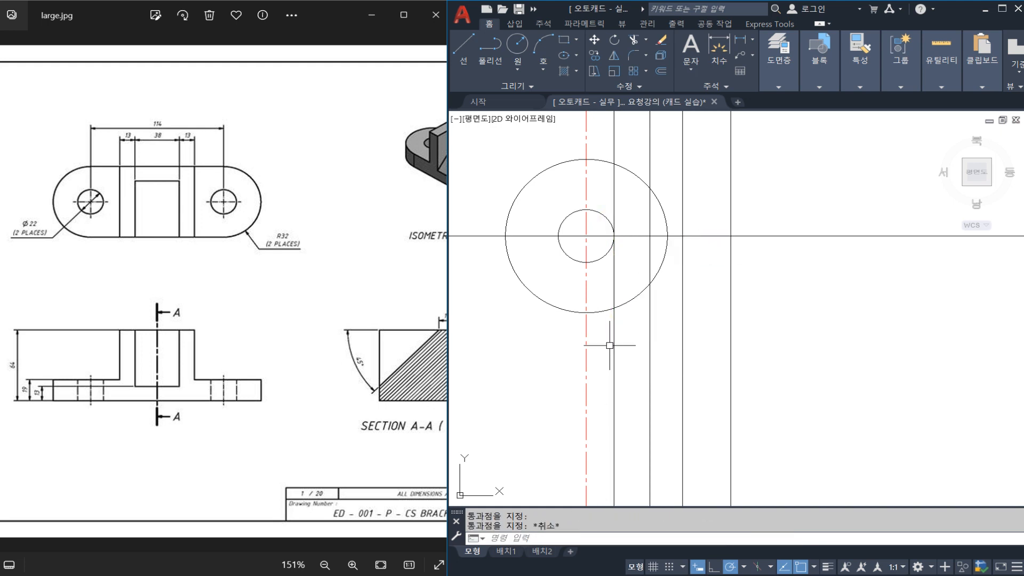
Trim the left hole's projected edge line to the thickness of the front view's base plate.
{"action": "scroll", "coordinate": [610, 345], "scroll_direction": "down", "scroll_amount": 2}
{"action": "middle_click_drag", "start_coordinate": [615, 423], "coordinate": [616, 288]}
{"action": "type", "text": "TR"}
{"action": "key", "text": "Return"}
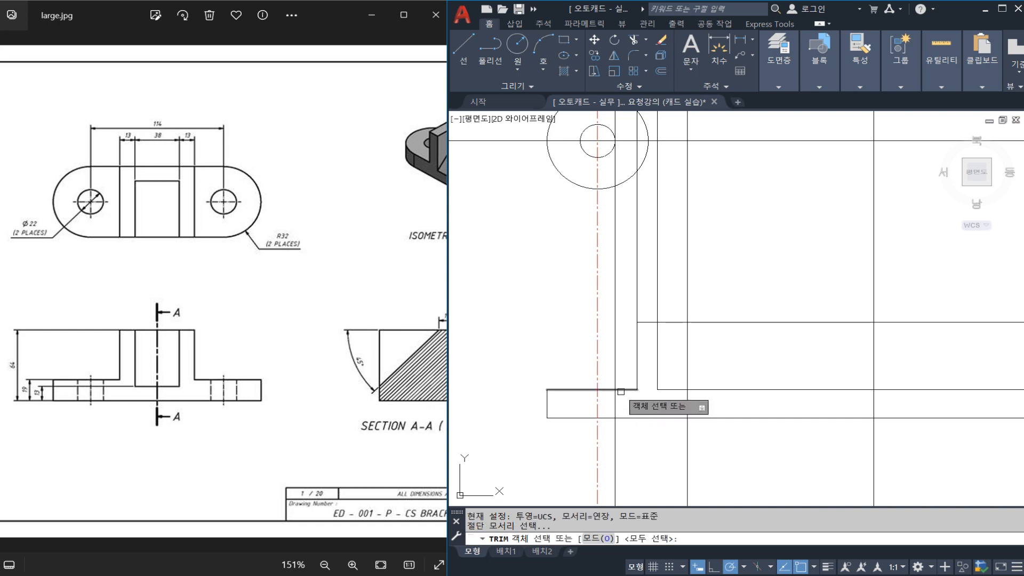
{"action": "left_click", "coordinate": [622, 390]}
{"action": "key", "text": "Return"}
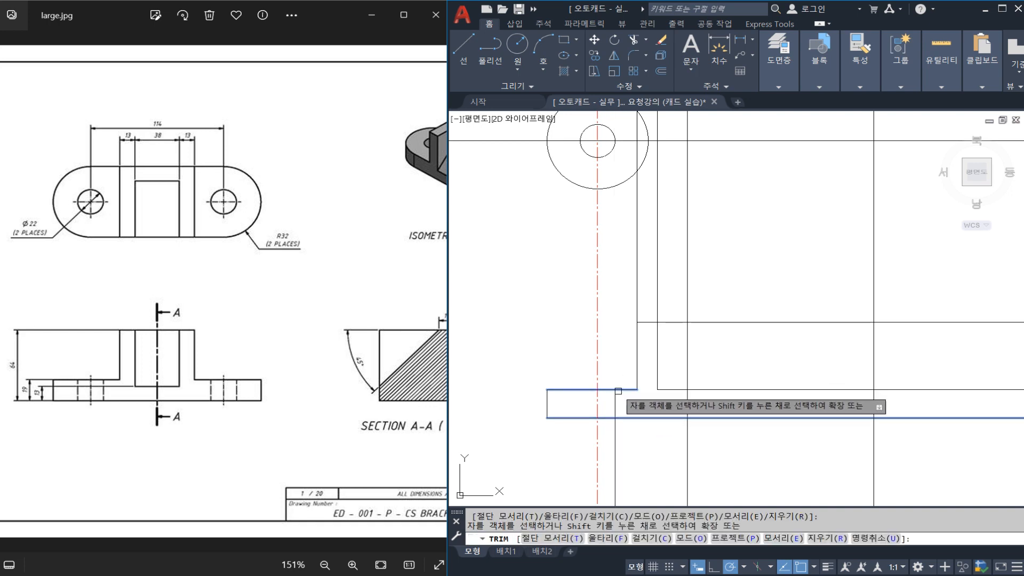
{"action": "key", "text": "Escape"}
Assign the trimmed hole edge in the front view to the hidden-line layer 숨은선.
{"action": "left_click", "coordinate": [615, 404]}
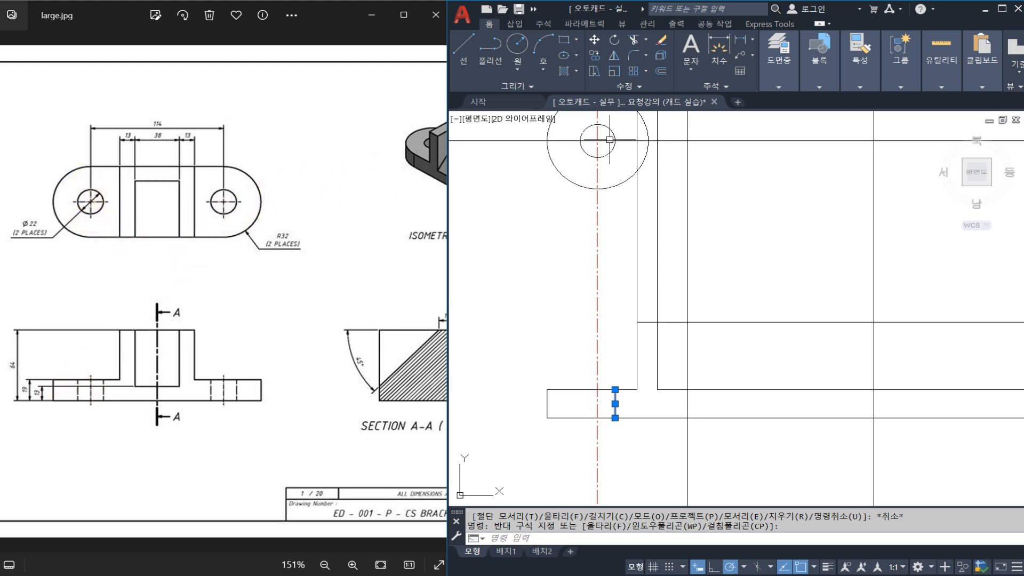
{"action": "left_click", "coordinate": [770, 78]}
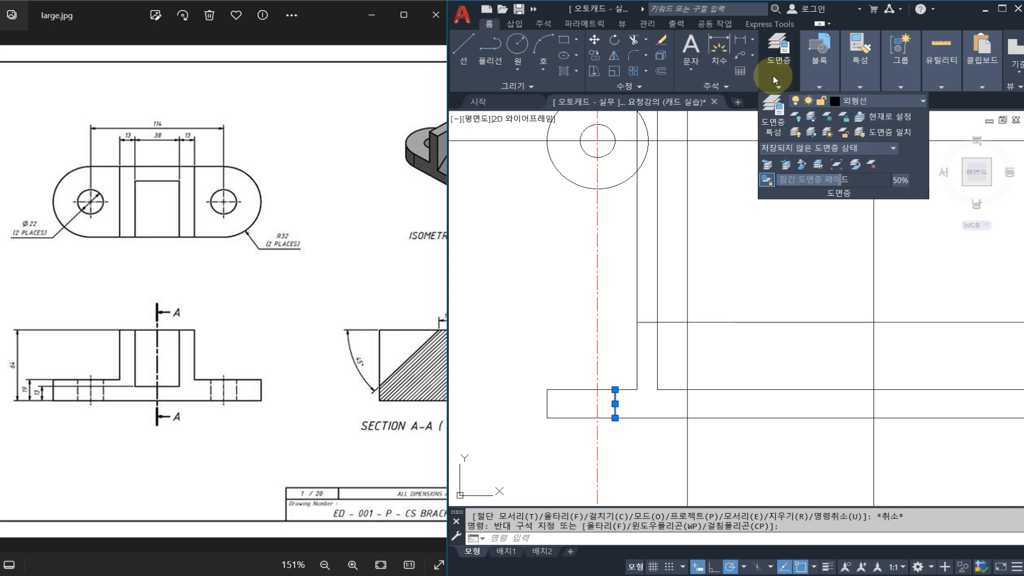
{"action": "left_click", "coordinate": [854, 105]}
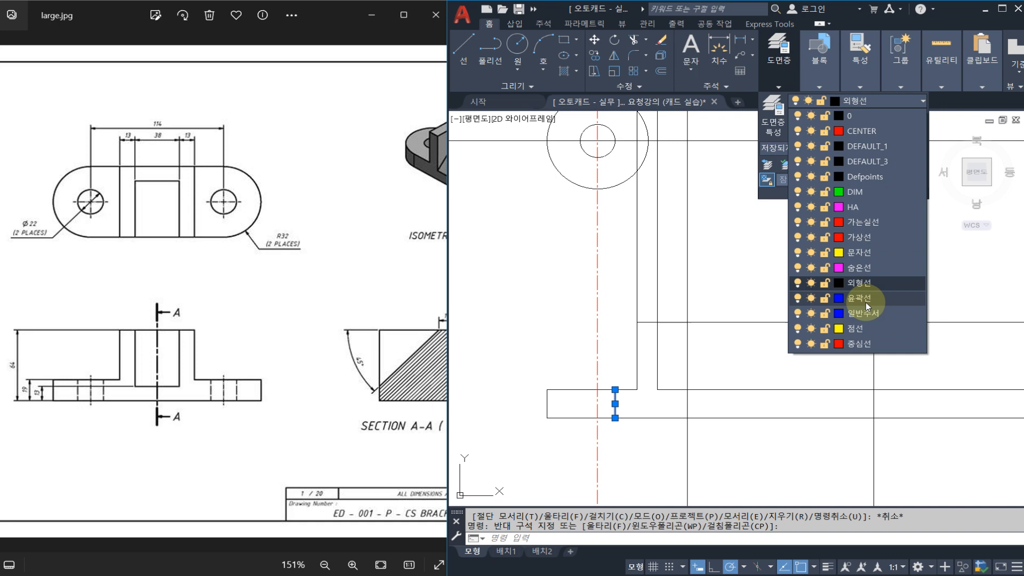
{"action": "left_click", "coordinate": [865, 273]}
{"action": "key", "text": "Escape"}
{"action": "key", "text": "Escape"}
{"action": "scroll", "coordinate": [616, 423], "scroll_direction": "up", "scroll_amount": 2}
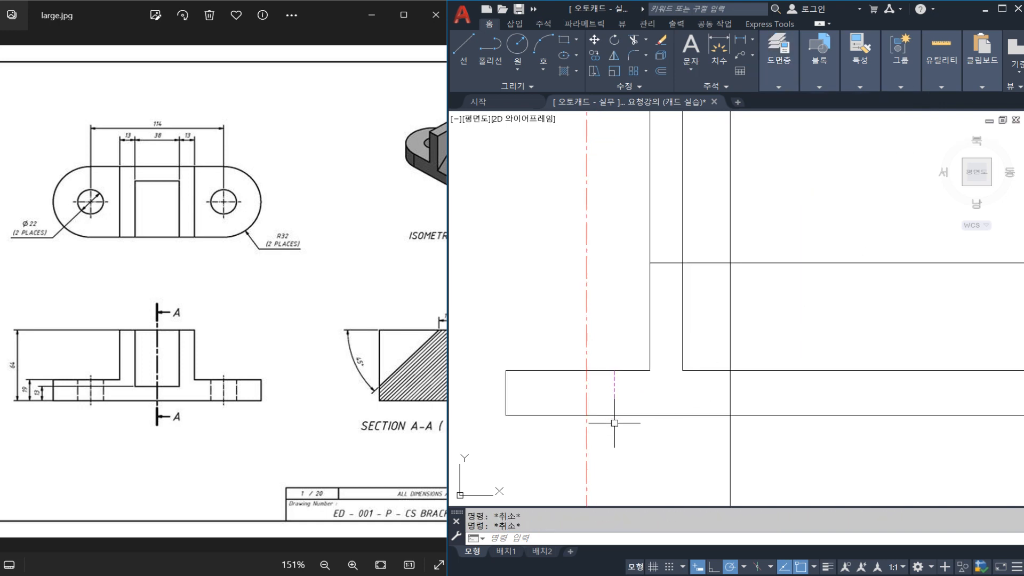
Mirror the hidden hole edge about the hole's vertical centre line, keeping the original.
{"action": "type", "text": "MI"}
{"action": "key", "text": "Return"}
{"action": "left_click", "coordinate": [614, 406]}
{"action": "key", "text": "Return"}
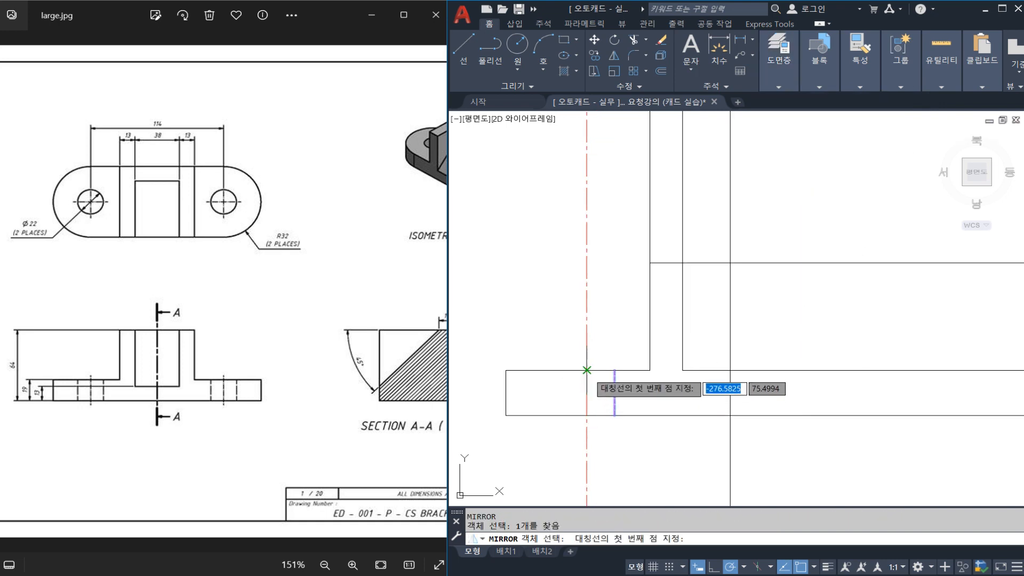
{"action": "left_click", "coordinate": [586, 370]}
{"action": "left_click", "coordinate": [587, 395]}
{"action": "key", "text": "Return"}
{"action": "middle_click_drag", "start_coordinate": [580, 437], "coordinate": [559, 430]}
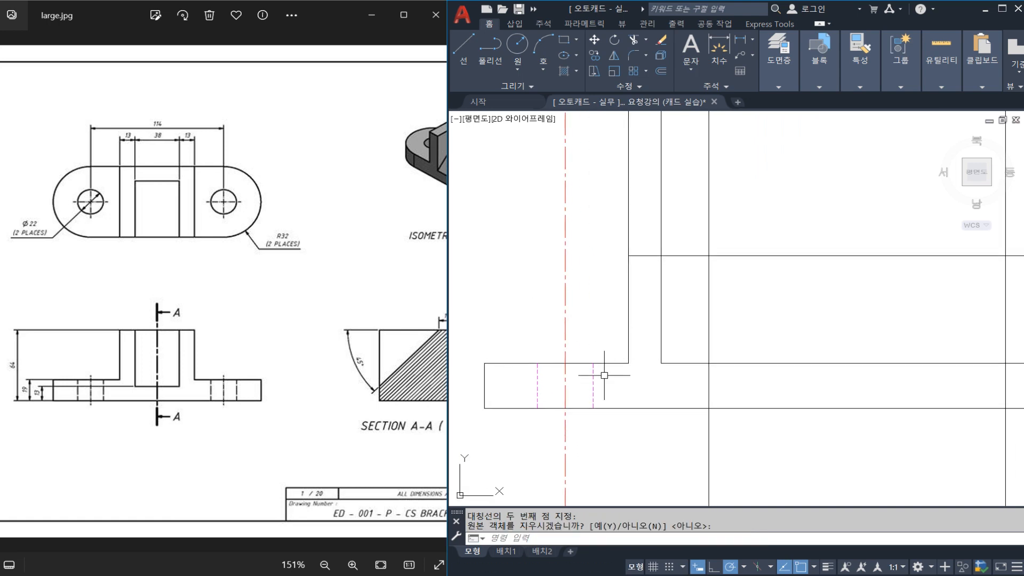
Break the hole's centre line just above and below the front view's base, and erase the leftover piece underneath.
{"action": "type", "text": "BR"}
{"action": "key", "text": "Return"}
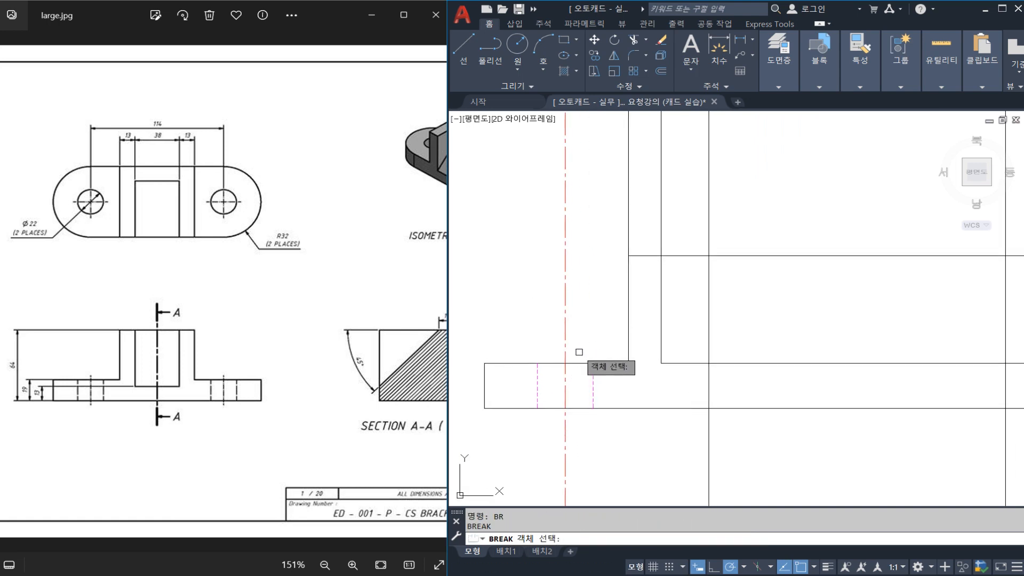
{"action": "left_click", "coordinate": [565, 349]}
{"action": "key", "text": "Escape"}
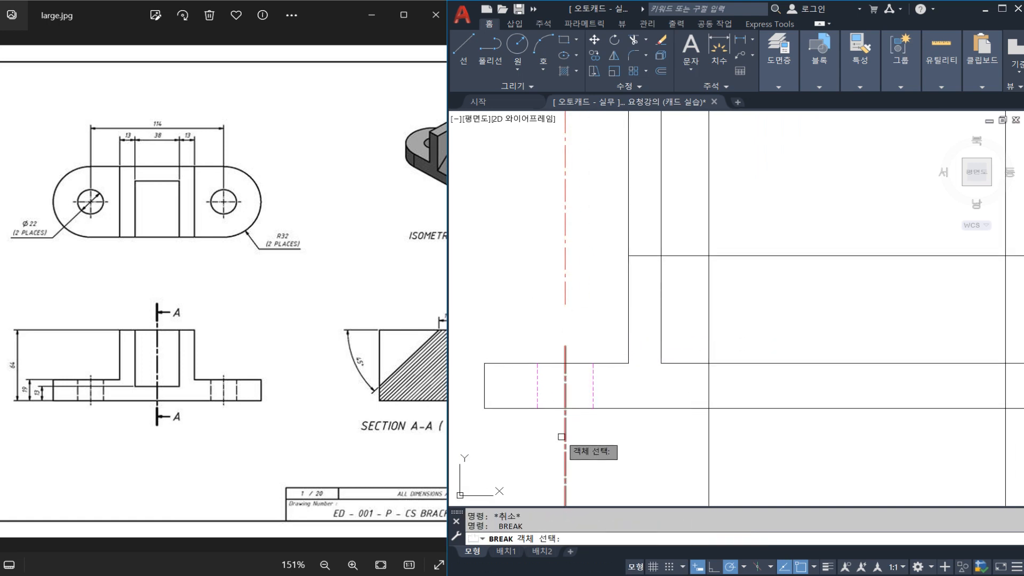
{"action": "left_click", "coordinate": [574, 459]}
{"action": "left_click", "coordinate": [560, 411]}
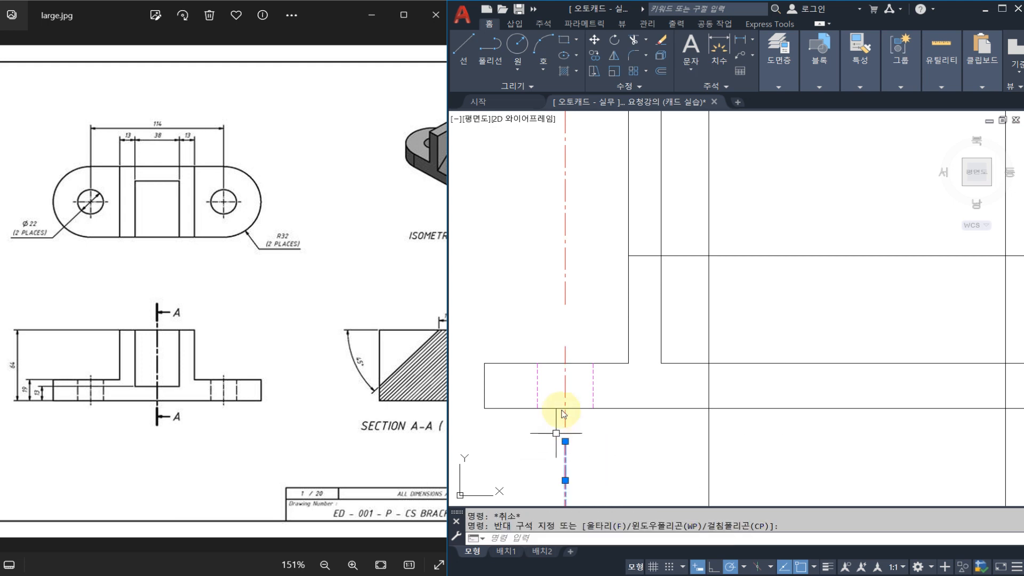
{"action": "type", "text": "E"}
{"action": "key", "text": "Return"}
{"action": "scroll", "coordinate": [583, 337], "scroll_direction": "down", "scroll_amount": 2}
{"action": "middle_click_drag", "start_coordinate": [627, 313], "coordinate": [608, 329]}
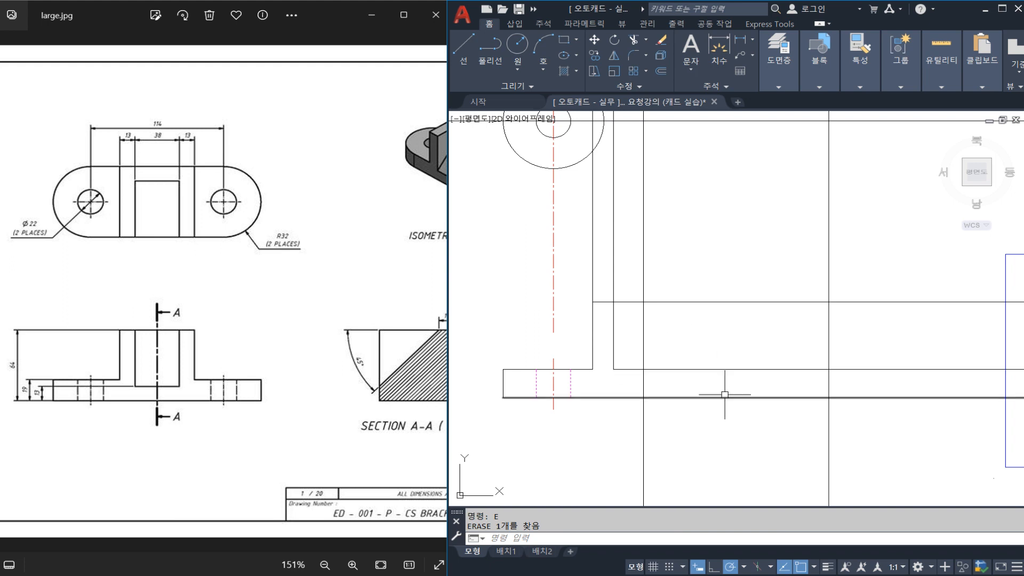
{"action": "middle_click_drag", "start_coordinate": [666, 234], "coordinate": [685, 333]}
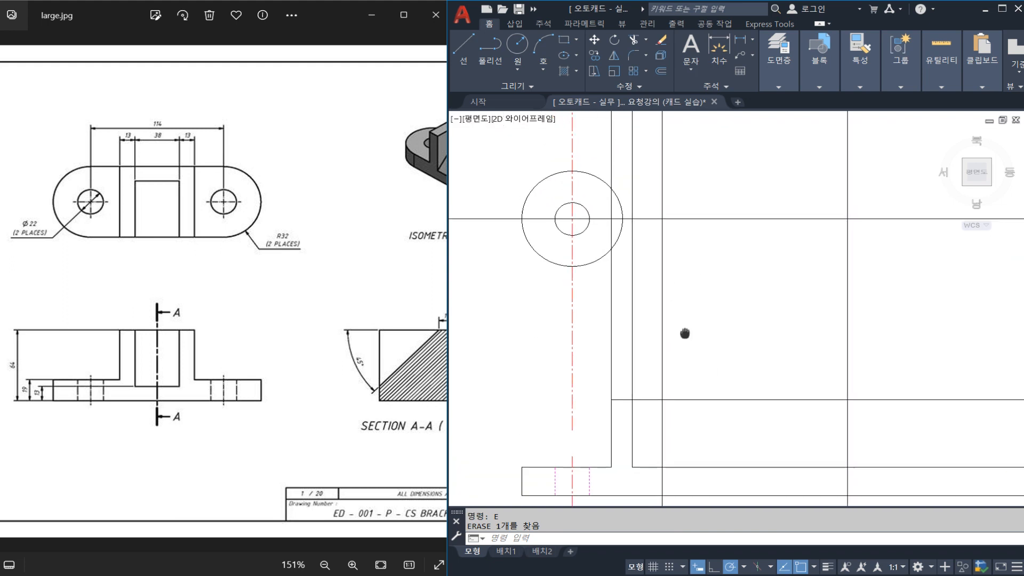
{"action": "left_click", "coordinate": [644, 327]}
{"action": "left_click", "coordinate": [609, 320]}
{"action": "key", "text": "Escape"}
{"action": "middle_click_drag", "start_coordinate": [633, 239], "coordinate": [624, 261]}
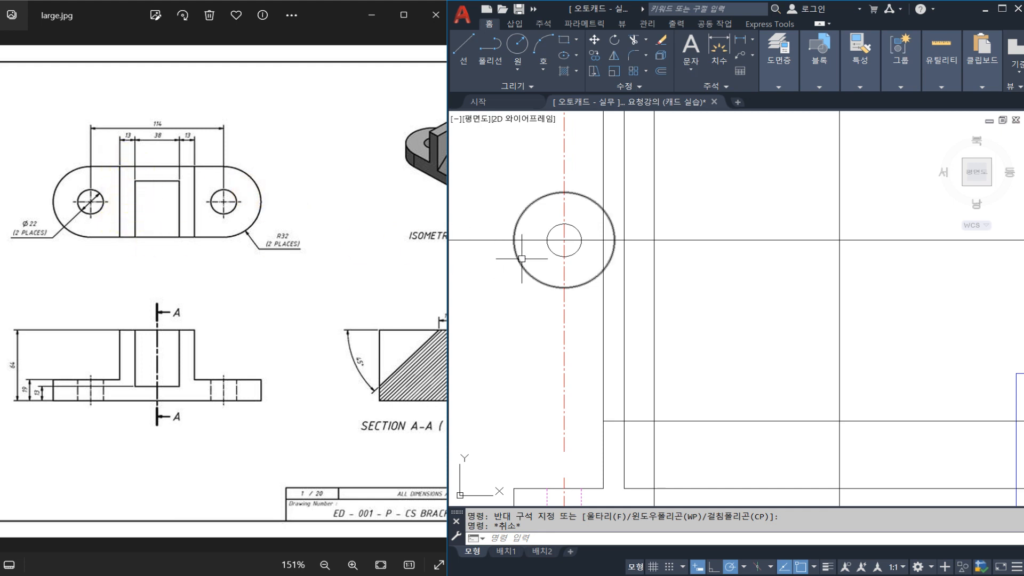
{"action": "key", "text": "Escape"}
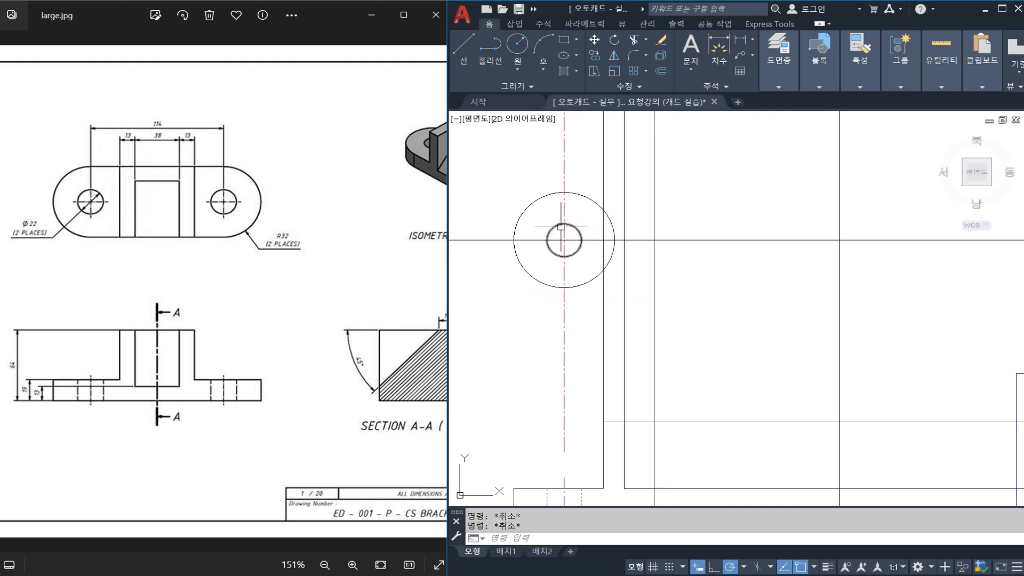
Draw horizontal construction lines through the upper and lower quadrants of the top view's large left circle.
{"action": "type", "text": "xl"}
{"action": "key", "text": "Return"}
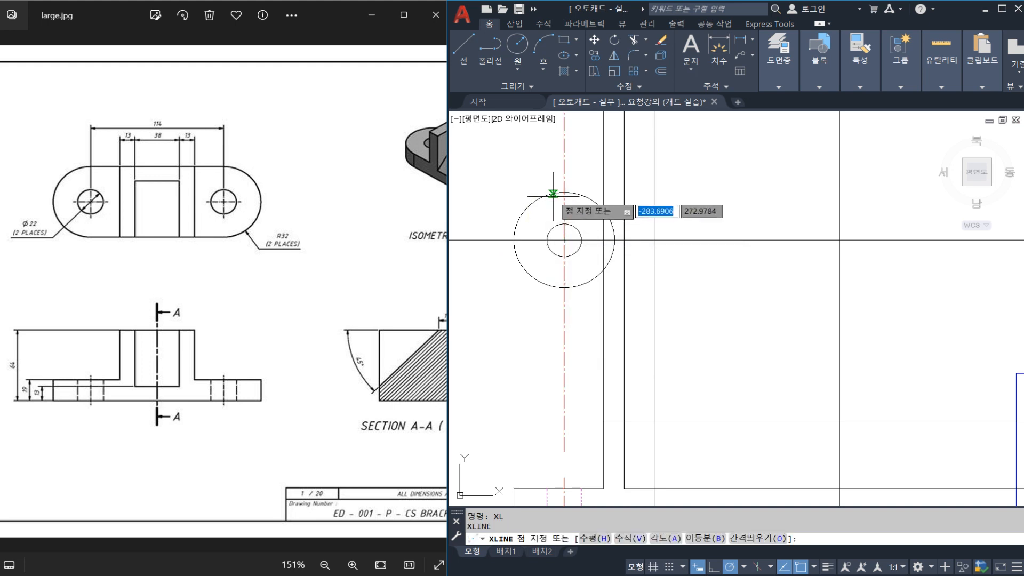
{"action": "left_click", "coordinate": [564, 193]}
{"action": "left_click", "coordinate": [697, 192]}
{"action": "key", "text": "Escape"}
{"action": "key", "text": "Return"}
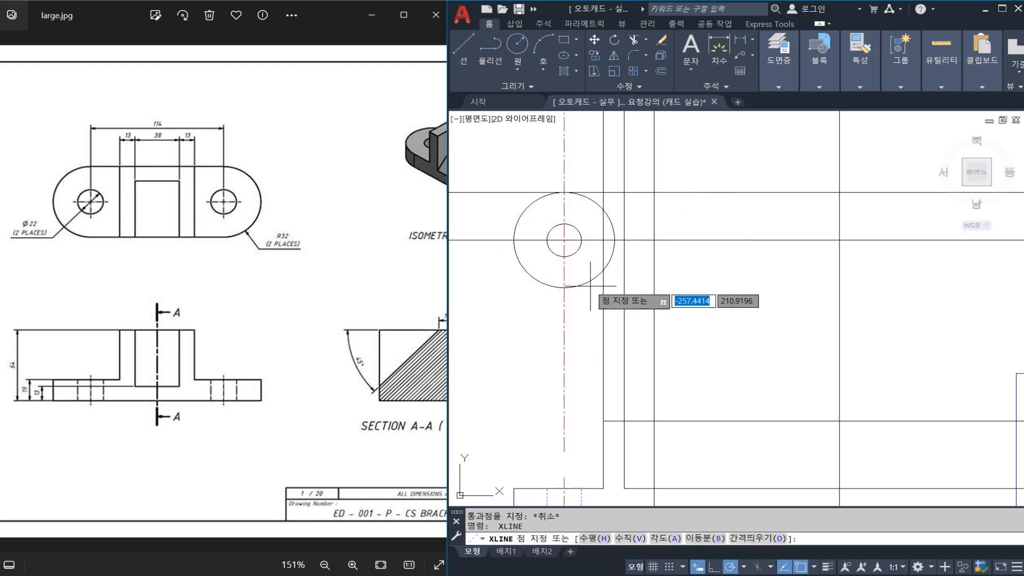
{"action": "left_click", "coordinate": [565, 288]}
{"action": "left_click", "coordinate": [720, 288]}
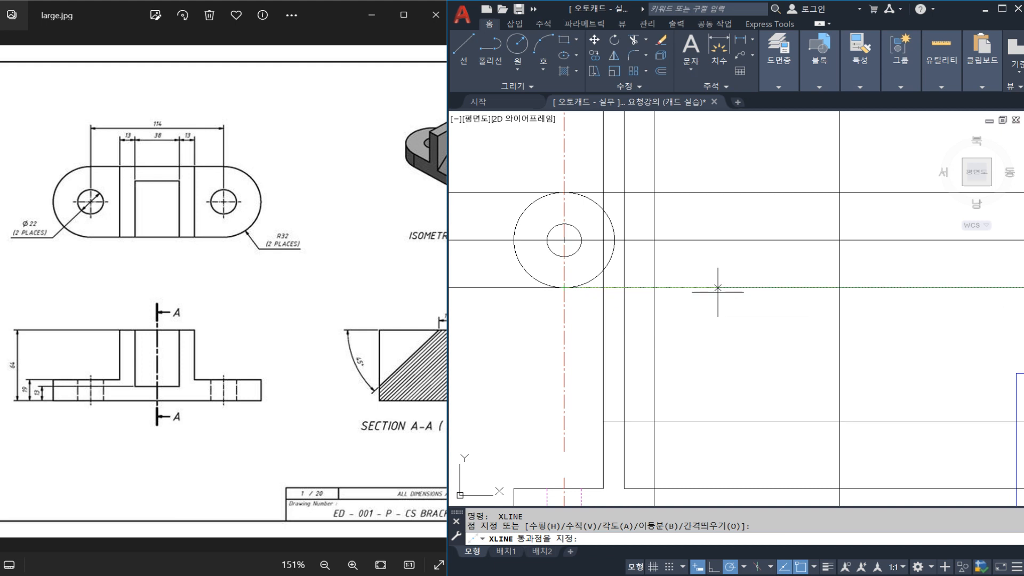
{"action": "key", "text": "Escape"}
Trim both horizontal lines left of the hole's centre line and the large circle's right half to form the rounded end.
{"action": "type", "text": "tr"}
{"action": "key", "text": "Return"}
{"action": "left_click", "coordinate": [564, 282]}
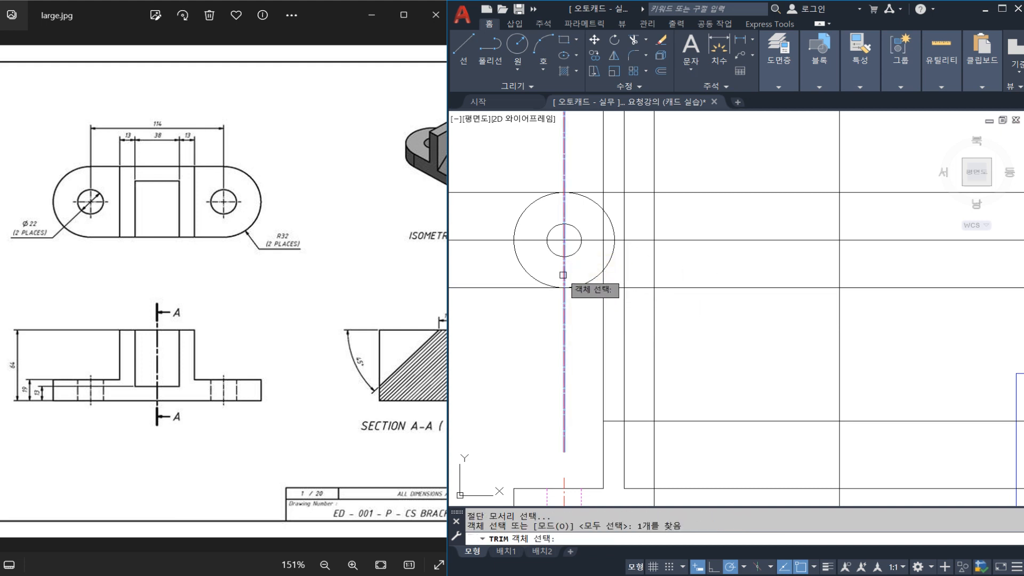
{"action": "key", "text": "Return"}
{"action": "left_click", "coordinate": [522, 288]}
{"action": "left_click", "coordinate": [526, 193]}
{"action": "left_click", "coordinate": [597, 201]}
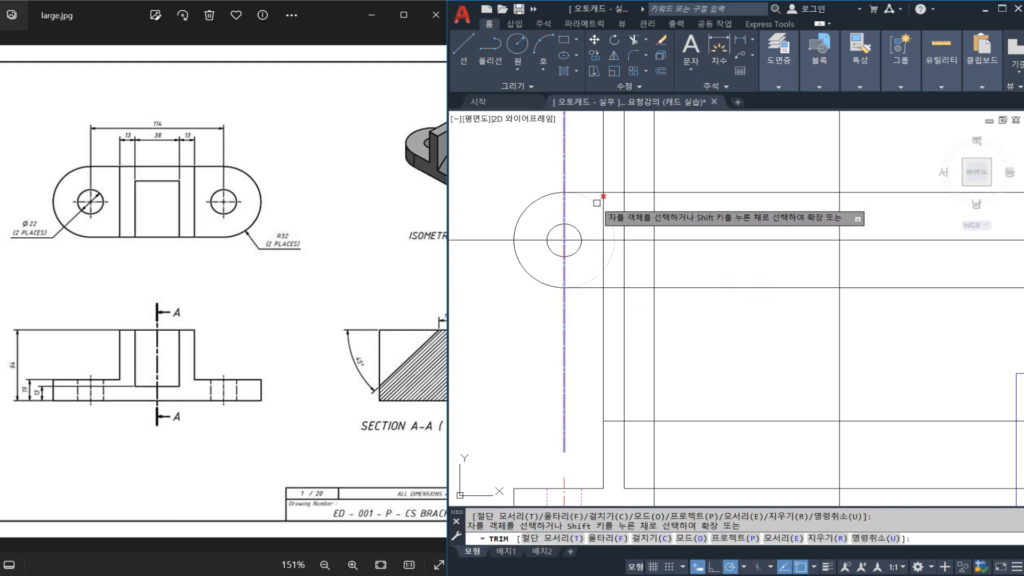
{"action": "key", "text": "Escape"}
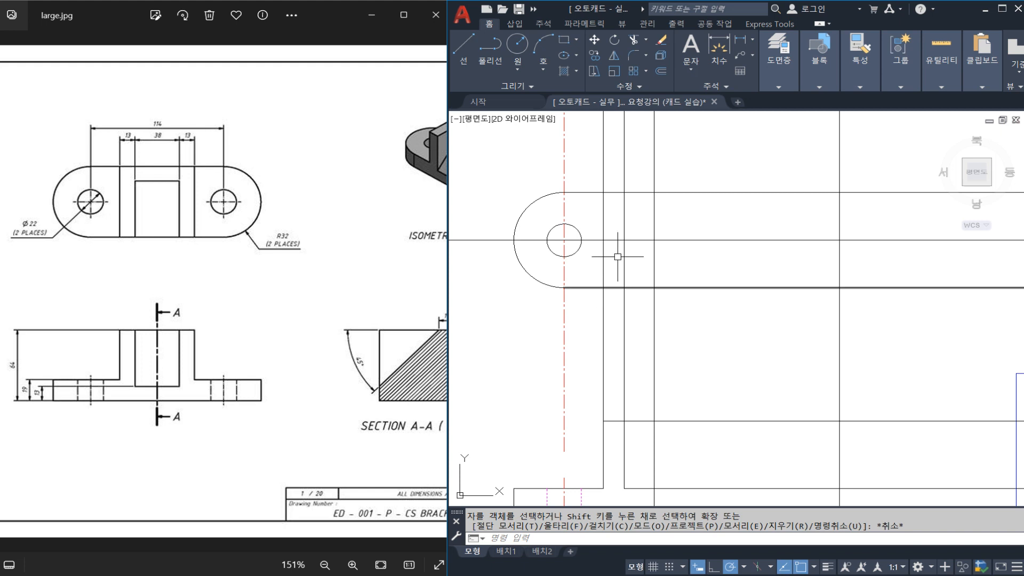
Trim the upright's outer left edge line between the two views and above the top view's outline.
{"action": "type", "text": "tr"}
{"action": "key", "text": "Return"}
{"action": "left_click", "coordinate": [612, 193]}
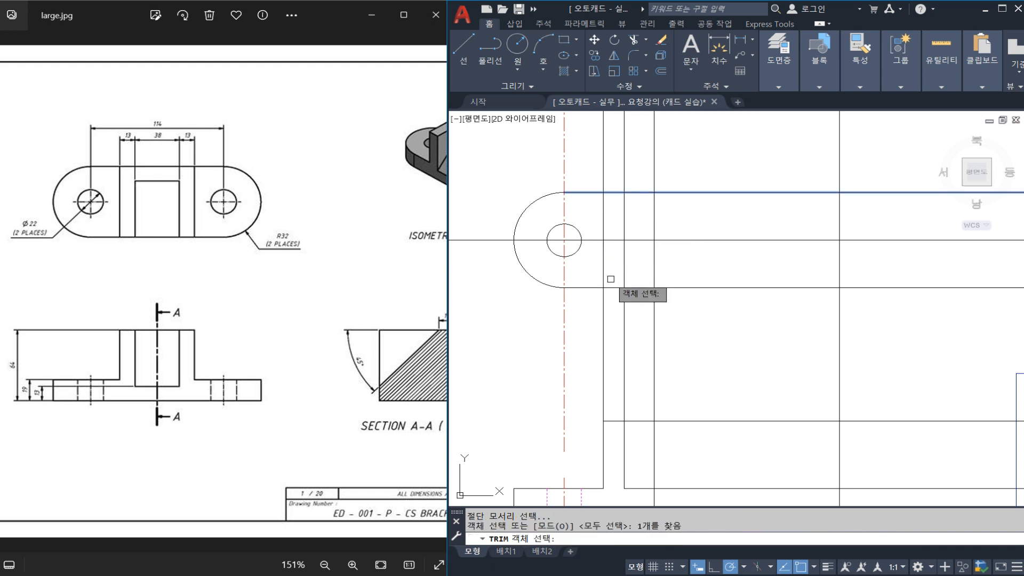
{"action": "left_click", "coordinate": [612, 288]}
{"action": "left_click", "coordinate": [611, 421]}
{"action": "key", "text": "Return"}
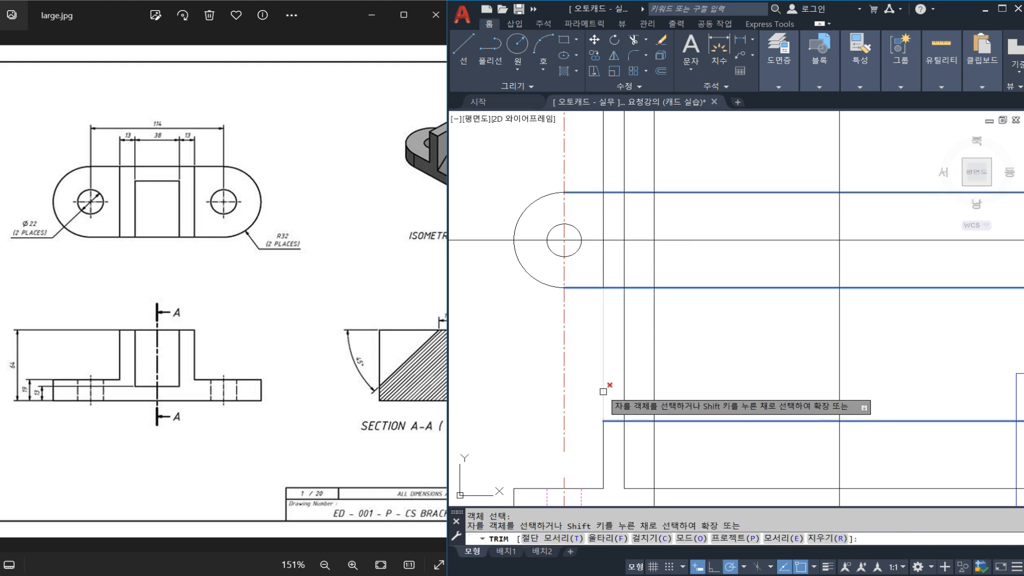
{"action": "left_click", "coordinate": [604, 387]}
{"action": "left_click", "coordinate": [602, 174]}
{"action": "key", "text": "Escape"}
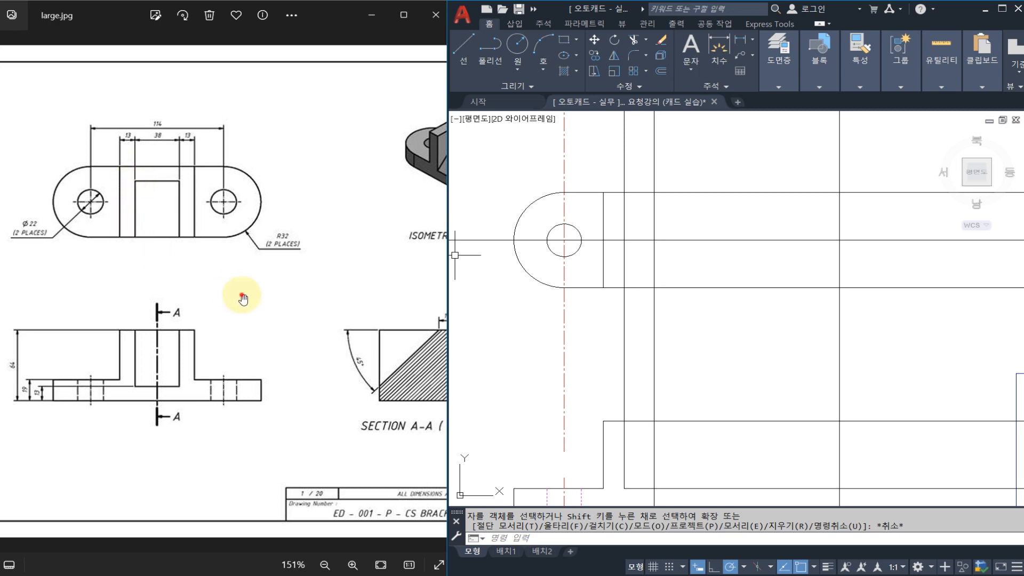
Examine the isometric view and section A-A in the reference image for the upright's wall thickness.
{"action": "left_click_drag", "start_coordinate": [243, 299], "coordinate": [213, 299]}
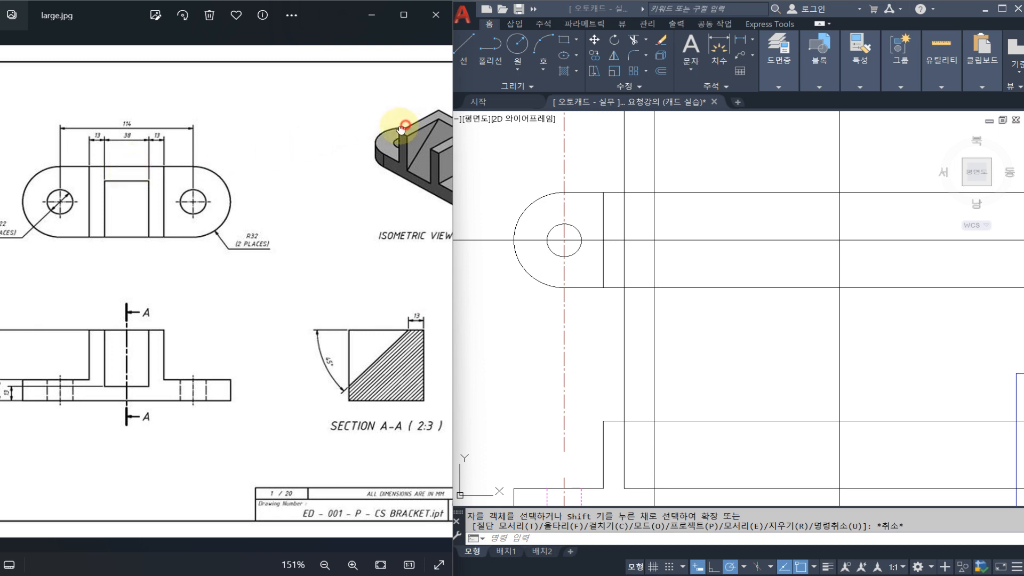
{"action": "left_click_drag", "start_coordinate": [453, 124], "coordinate": [395, 123]}
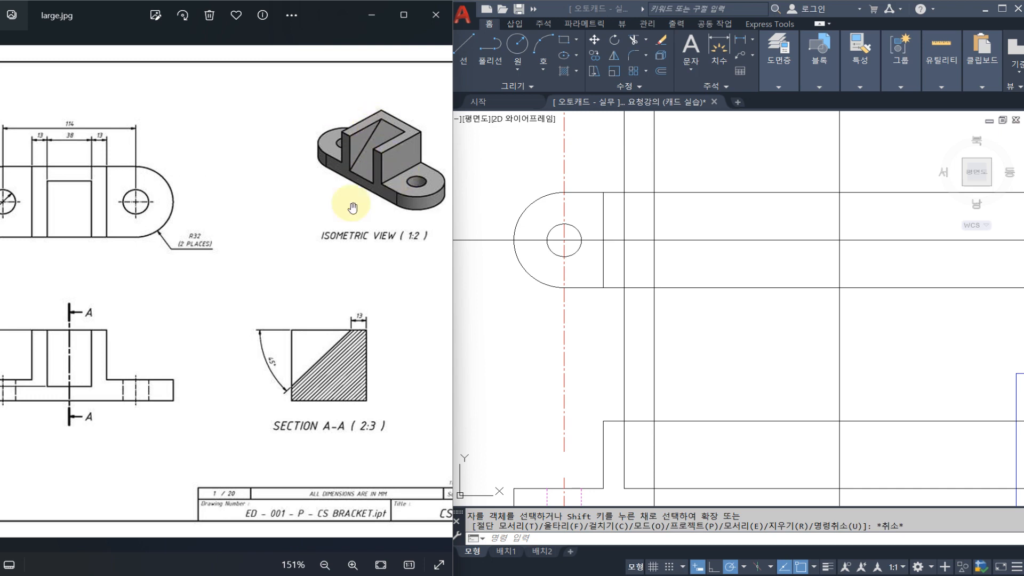
{"action": "mouse_move", "coordinate": [269, 247]}
{"action": "left_mouse_down"}
{"action": "mouse_move", "coordinate": [372, 244]}
{"action": "mouse_move", "coordinate": [326, 242]}
{"action": "mouse_move", "coordinate": [333, 238]}
{"action": "left_mouse_up"}
{"action": "left_click_drag", "start_coordinate": [344, 230], "coordinate": [291, 231]}
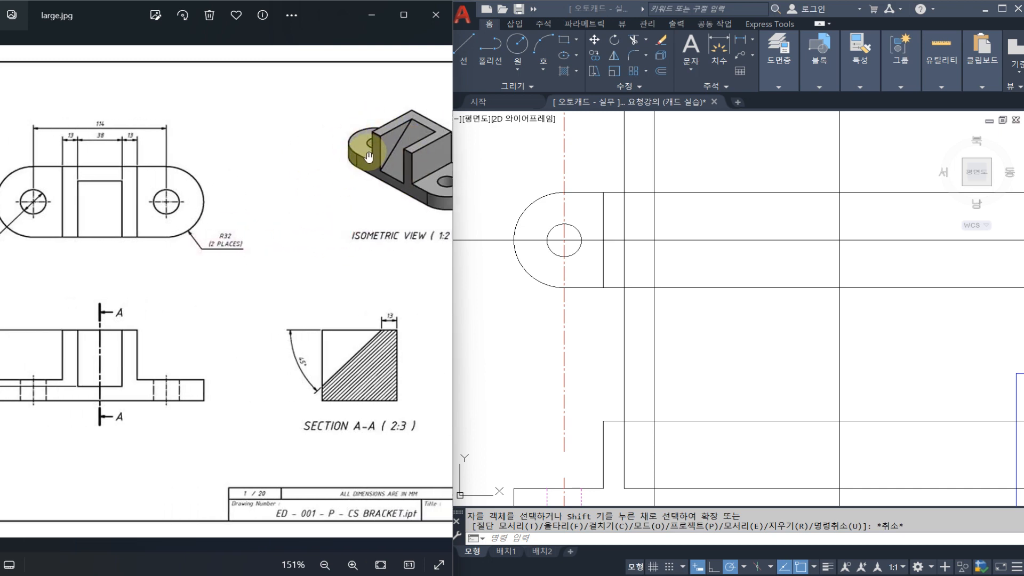
{"action": "left_click_drag", "start_coordinate": [251, 257], "coordinate": [295, 258]}
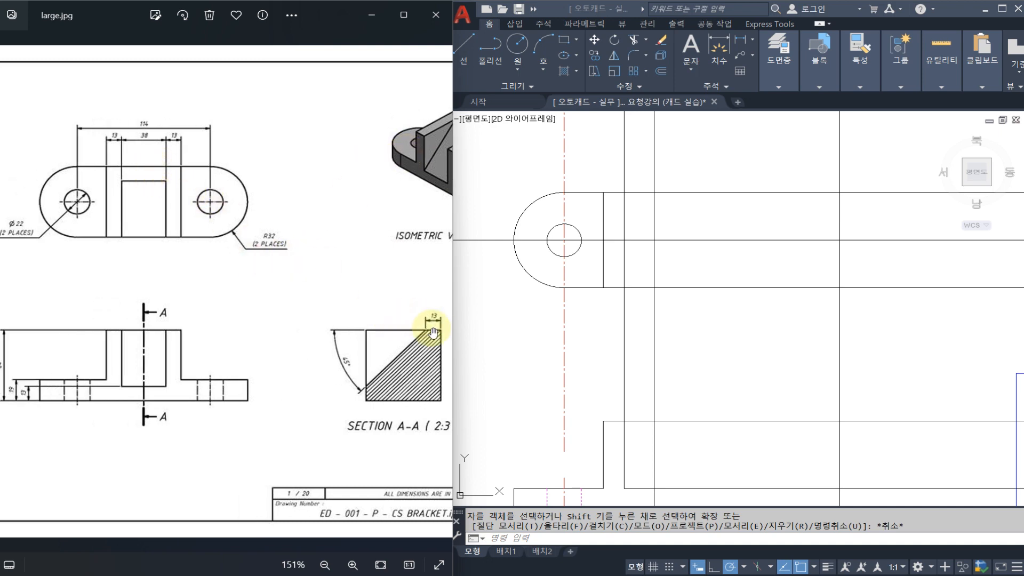
Offset the top view's upper edge line 13 downward for the inside of the back wall.
{"action": "left_click", "coordinate": [755, 227]}
{"action": "key", "text": "Escape"}
{"action": "key", "text": "Escape"}
{"action": "type", "text": "o"}
{"action": "key", "text": "Return"}
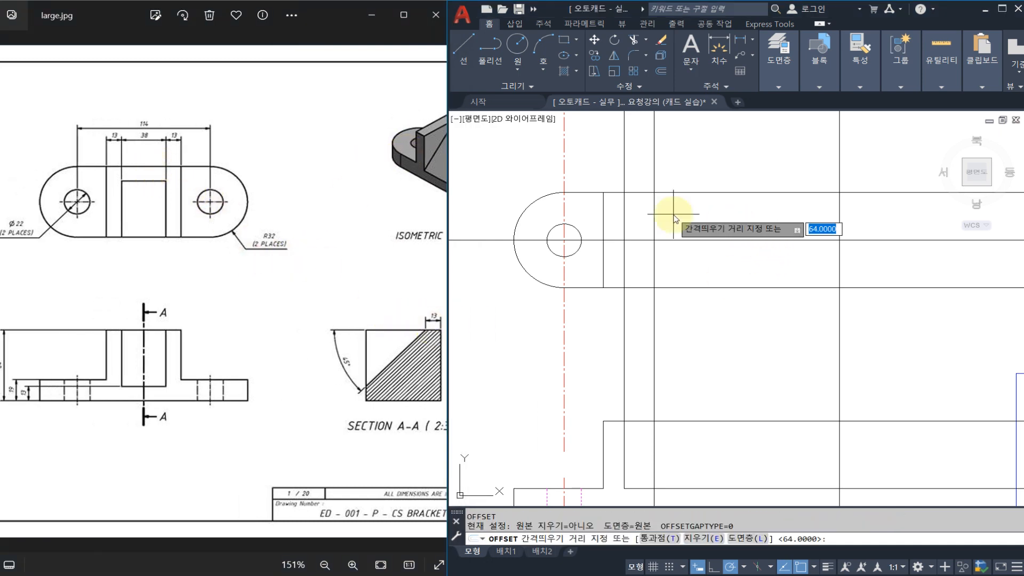
{"action": "key", "text": "Return"}
{"action": "left_click", "coordinate": [671, 193]}
{"action": "left_click", "coordinate": [678, 210]}
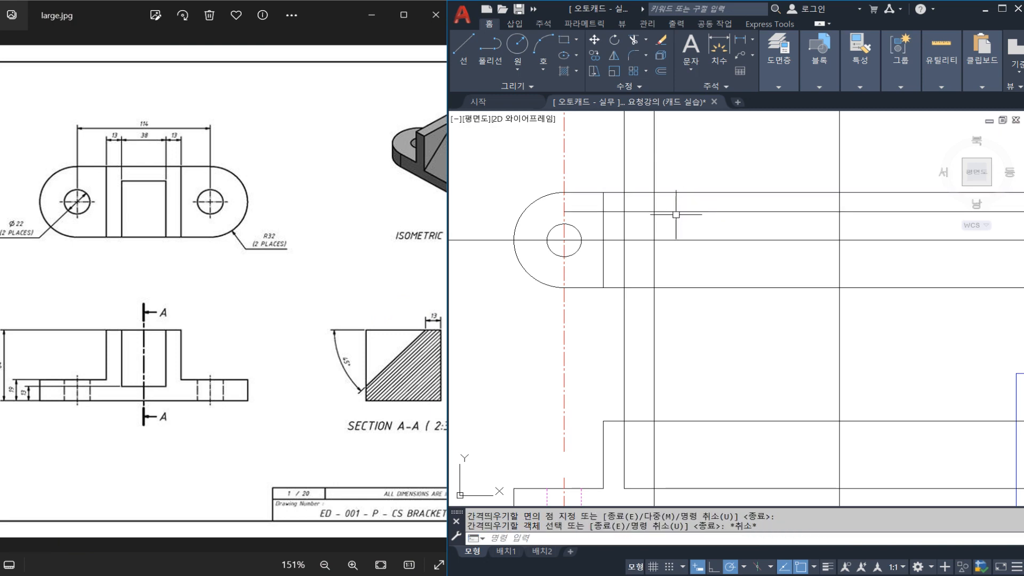
{"action": "key", "text": "Escape"}
Trim the offset line and the upright's inner left edge to a clean corner in the top view.
{"action": "type", "text": "tr"}
{"action": "key", "text": "Return"}
{"action": "left_click", "coordinate": [633, 223]}
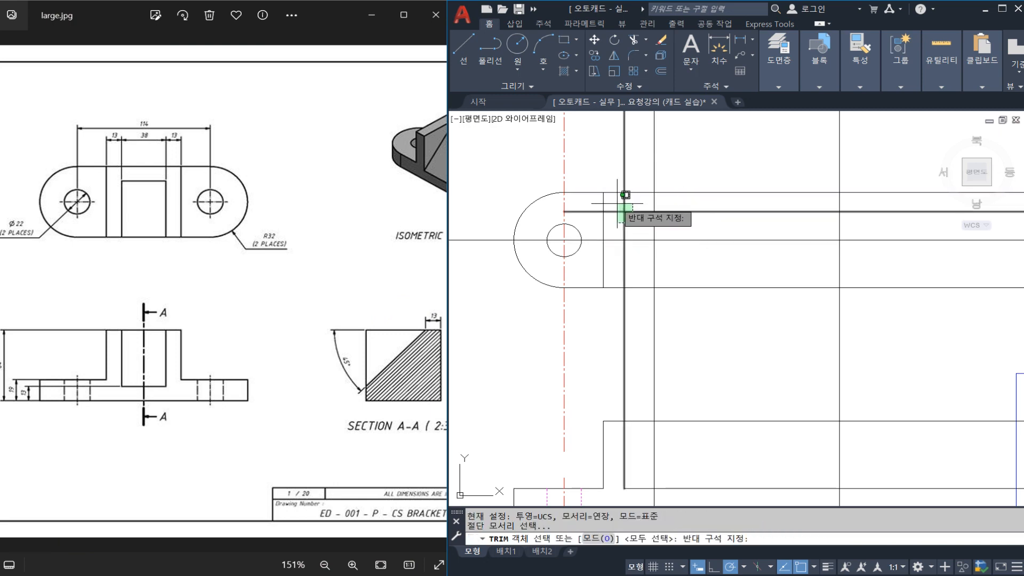
{"action": "left_click", "coordinate": [617, 207]}
{"action": "key", "text": "Return"}
{"action": "left_click", "coordinate": [617, 212]}
{"action": "left_click", "coordinate": [624, 171]}
{"action": "key", "text": "Escape"}
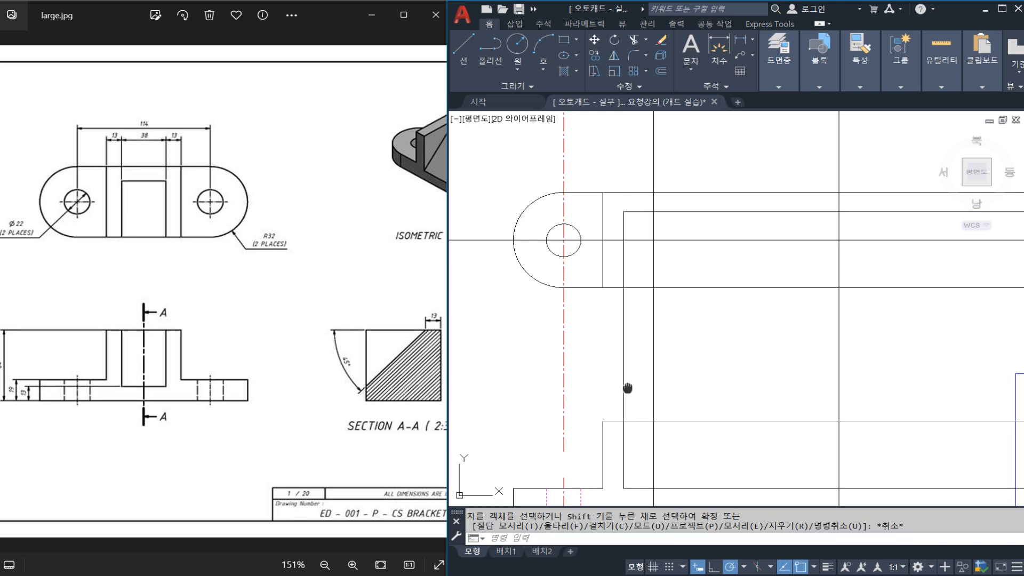
Trim the upright's inner left edge line between the top view's lower edge and the front view's top line.
{"action": "middle_click_drag", "start_coordinate": [642, 396], "coordinate": [650, 342]}
{"action": "key", "text": "Return"}
{"action": "left_click", "coordinate": [652, 367]}
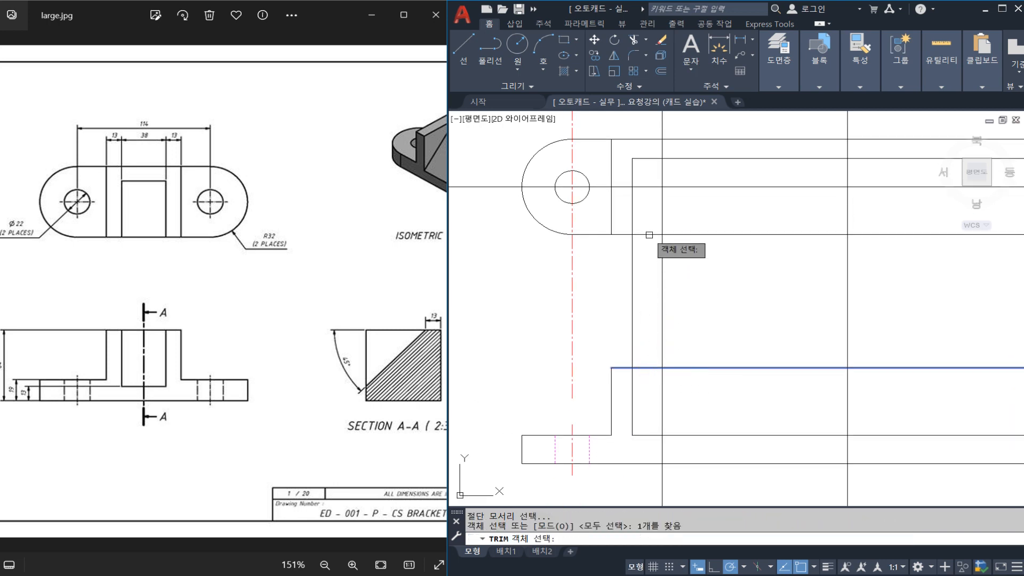
{"action": "left_click", "coordinate": [649, 234]}
{"action": "key", "text": "Return"}
{"action": "key", "text": "Escape"}
{"action": "scroll", "coordinate": [635, 256], "scroll_direction": "down", "scroll_amount": 2}
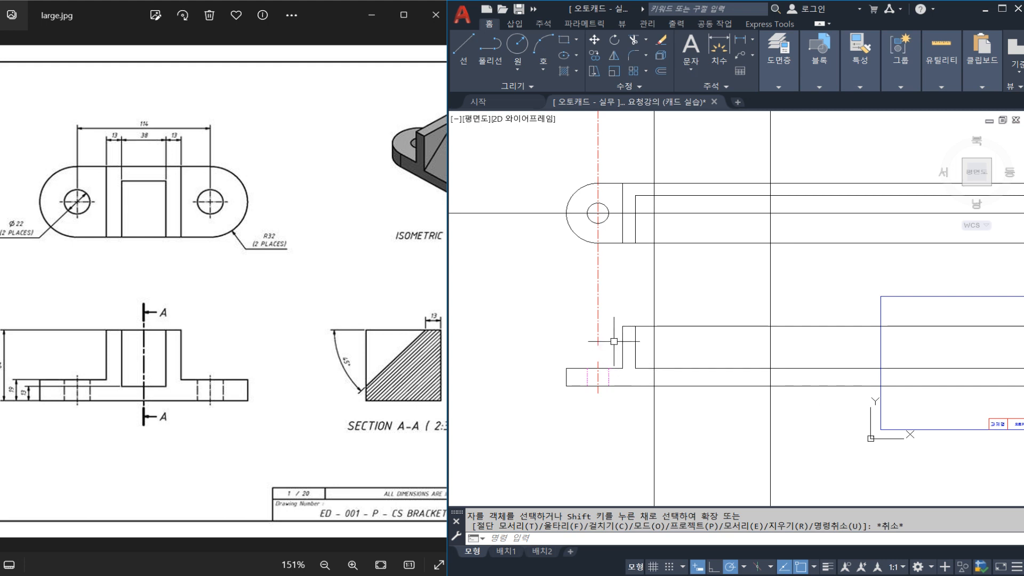
{"action": "mouse_move", "coordinate": [186, 414]}
{"action": "left_mouse_down"}
{"action": "mouse_move", "coordinate": [46, 359]}
{"action": "mouse_move", "coordinate": [219, 333]}
{"action": "mouse_move", "coordinate": [174, 442]}
{"action": "left_mouse_up"}
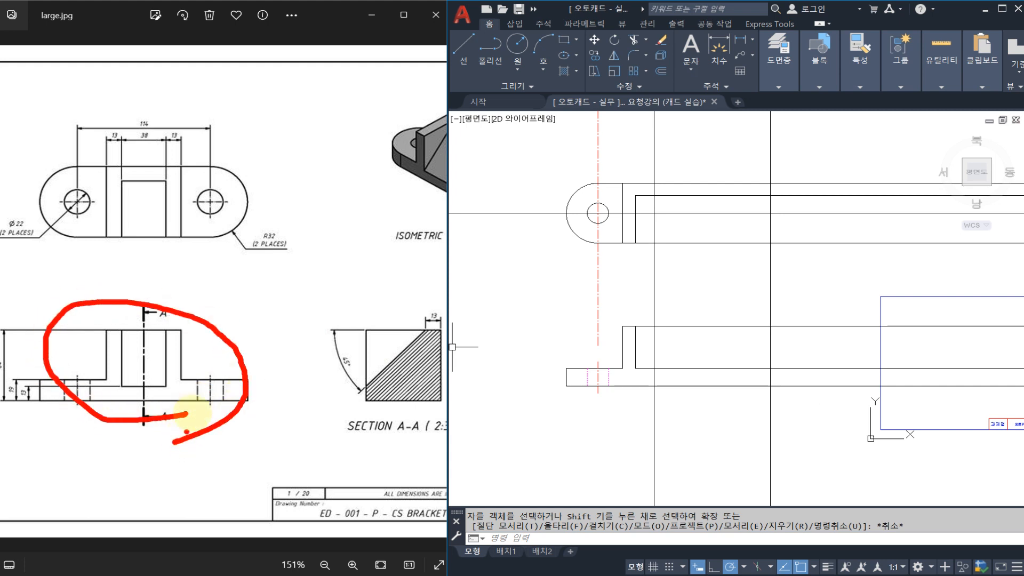
{"action": "left_click_drag", "start_coordinate": [195, 345], "coordinate": [233, 342]}
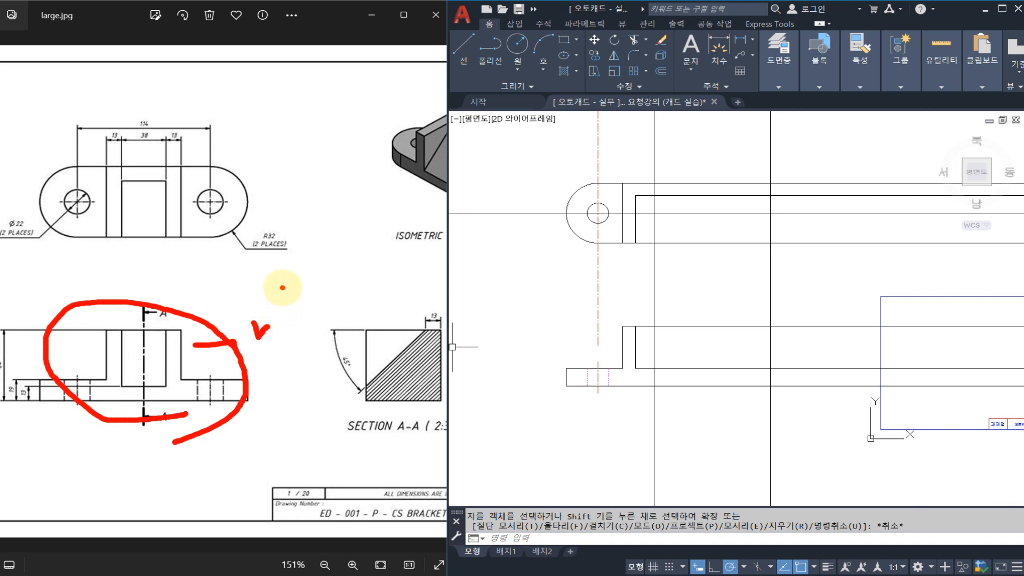
{"action": "left_click_drag", "start_coordinate": [225, 298], "coordinate": [268, 303]}
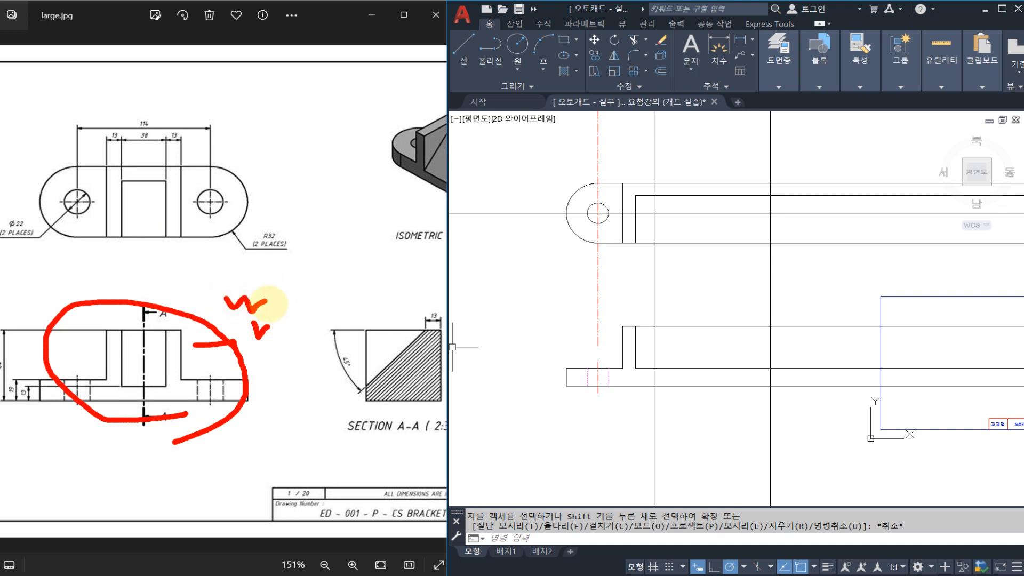
{"action": "mouse_move", "coordinate": [194, 277]}
{"action": "left_mouse_down"}
{"action": "mouse_move", "coordinate": [297, 277]}
{"action": "mouse_move", "coordinate": [362, 257]}
{"action": "left_mouse_up"}
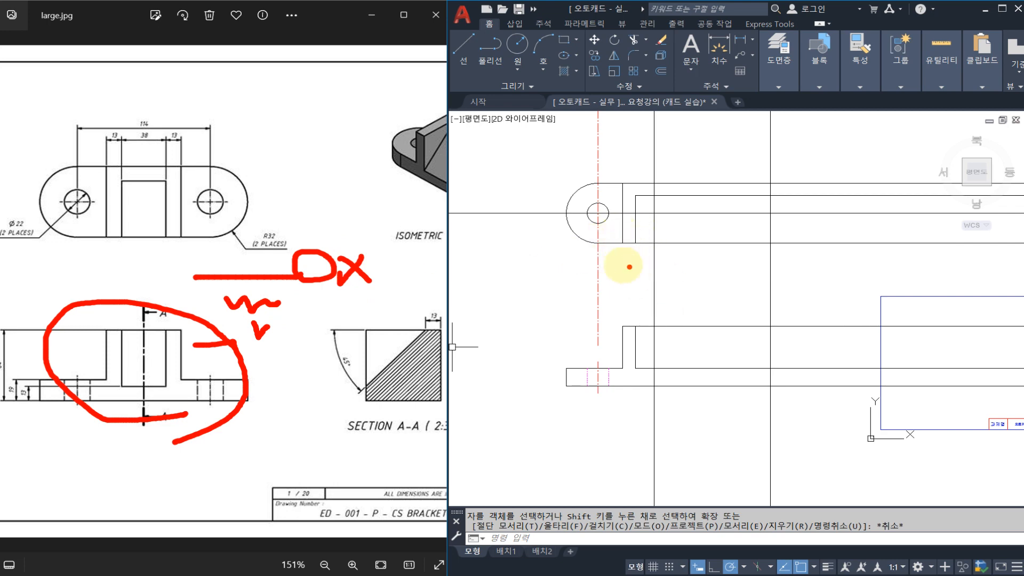
{"action": "key", "text": "Escape"}
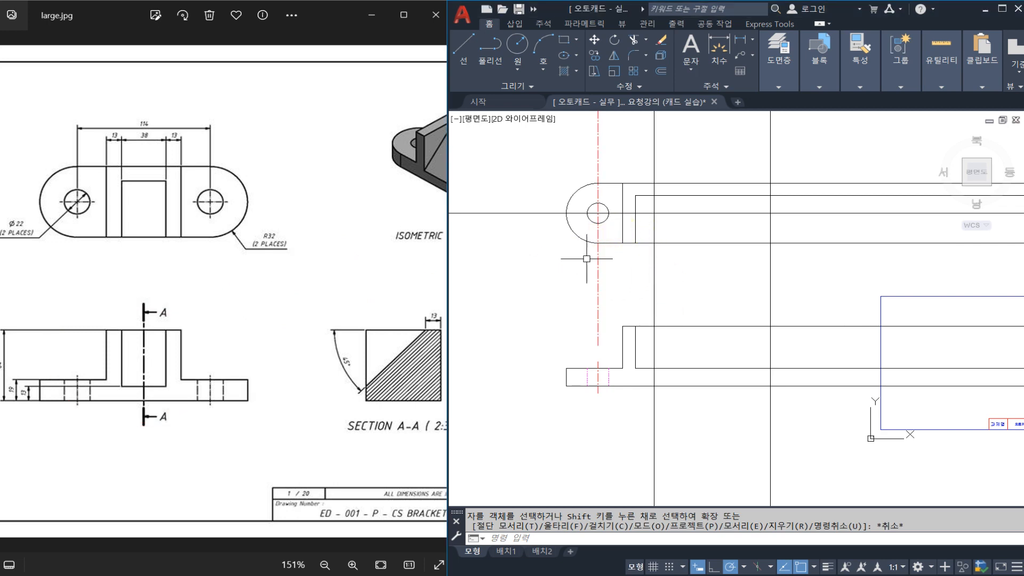
{"action": "left_click_drag", "start_coordinate": [305, 269], "coordinate": [313, 268]}
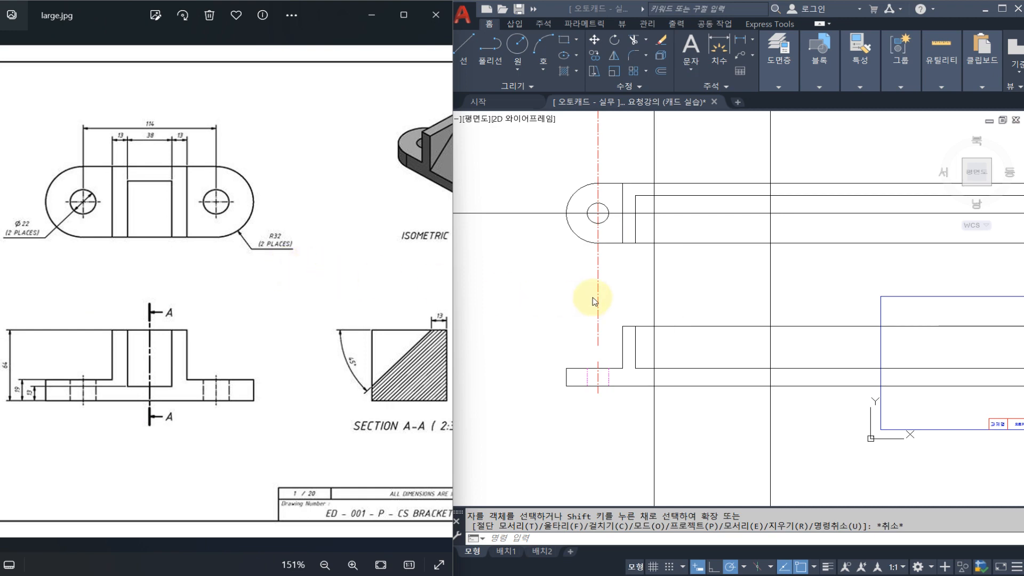
{"action": "left_click", "coordinate": [574, 293]}
{"action": "key", "text": "Escape"}
{"action": "key", "text": "Escape"}
{"action": "middle_click_drag", "start_coordinate": [589, 264], "coordinate": [576, 272]}
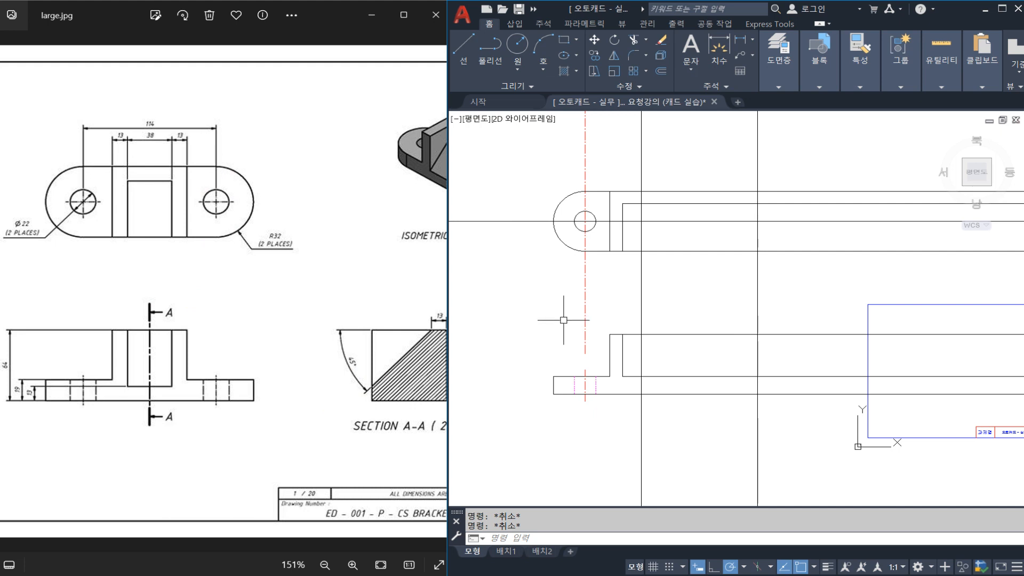
Break the hole's vertical centre line just above and just below the top view outline.
{"action": "type", "text": "br"}
{"action": "key", "text": "space"}
{"action": "scroll", "coordinate": [584, 176], "scroll_direction": "up", "scroll_amount": 2}
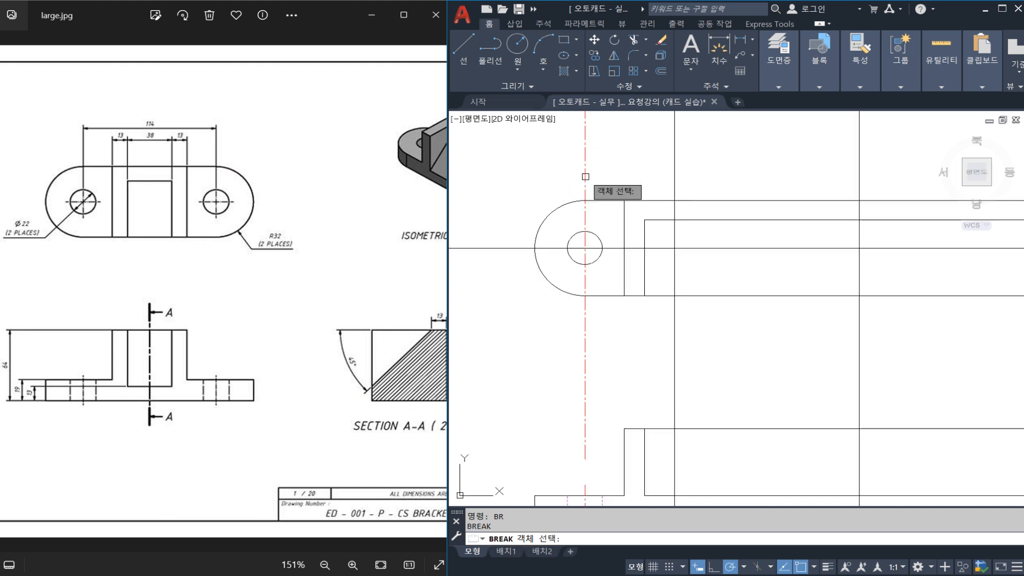
{"action": "key", "text": "Escape"}
{"action": "key", "text": "Escape"}
{"action": "type", "text": "BR"}
{"action": "key", "text": "space"}
{"action": "left_click", "coordinate": [584, 190]}
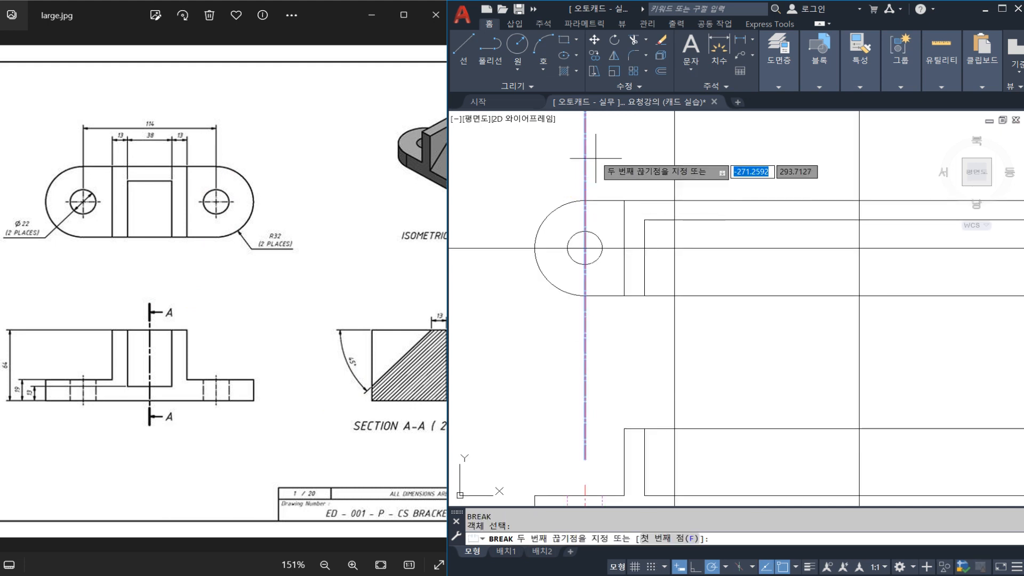
{"action": "left_click", "coordinate": [584, 153]}
{"action": "key", "text": "space"}
{"action": "left_click", "coordinate": [584, 308]}
{"action": "left_click", "coordinate": [585, 324]}
{"action": "key", "text": "Escape"}
Erase the leftover centre line pieces above and below the top view.
{"action": "left_click", "coordinate": [586, 338]}
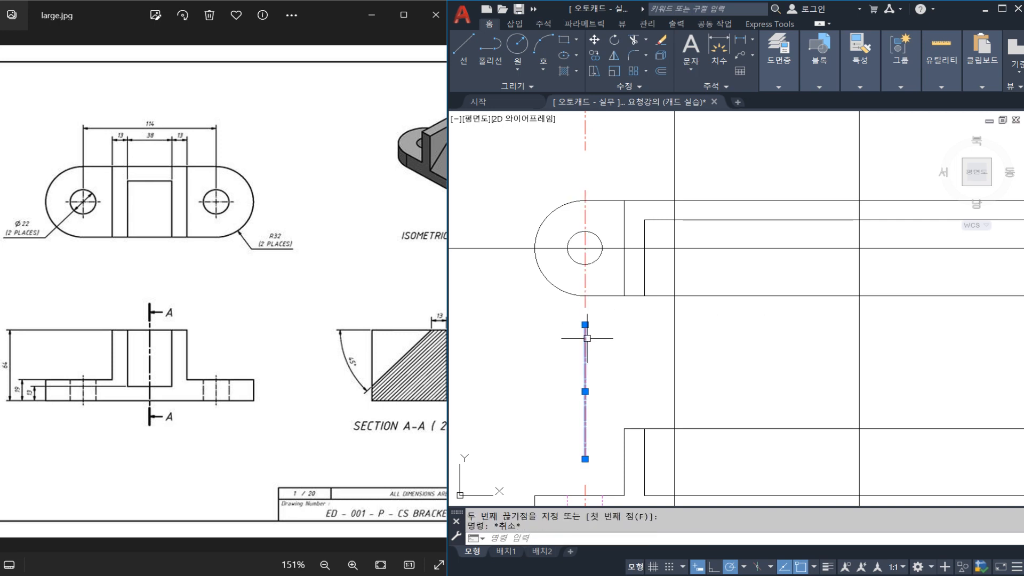
{"action": "type", "text": "e"}
{"action": "key", "text": "space"}
{"action": "left_click", "coordinate": [591, 149]}
{"action": "scroll", "coordinate": [573, 198], "scroll_direction": "down", "scroll_amount": 3}
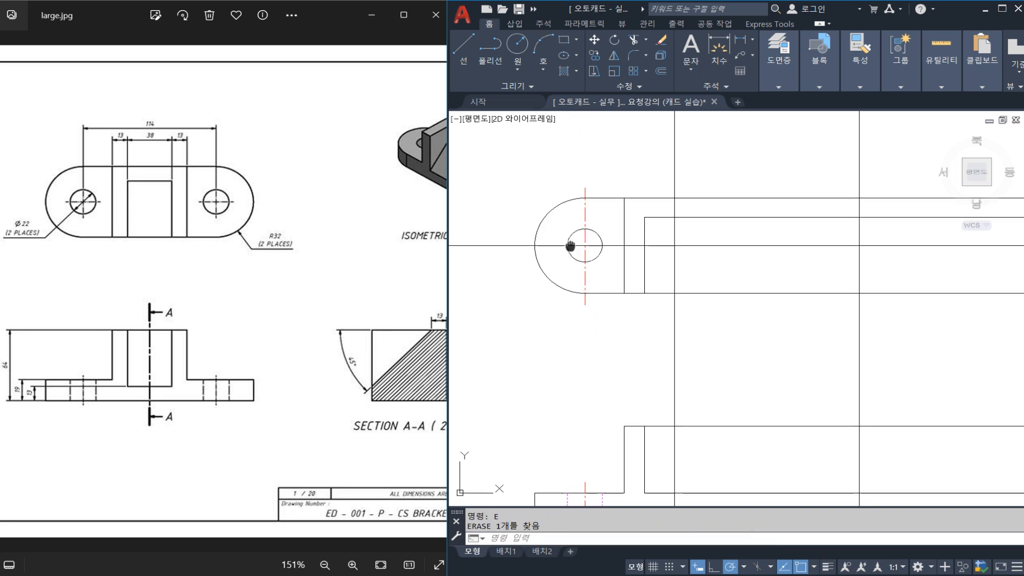
Mirror the front view's left half about the vertical centre line, keeping the original objects.
{"action": "middle_click_drag", "start_coordinate": [547, 285], "coordinate": [555, 286]}
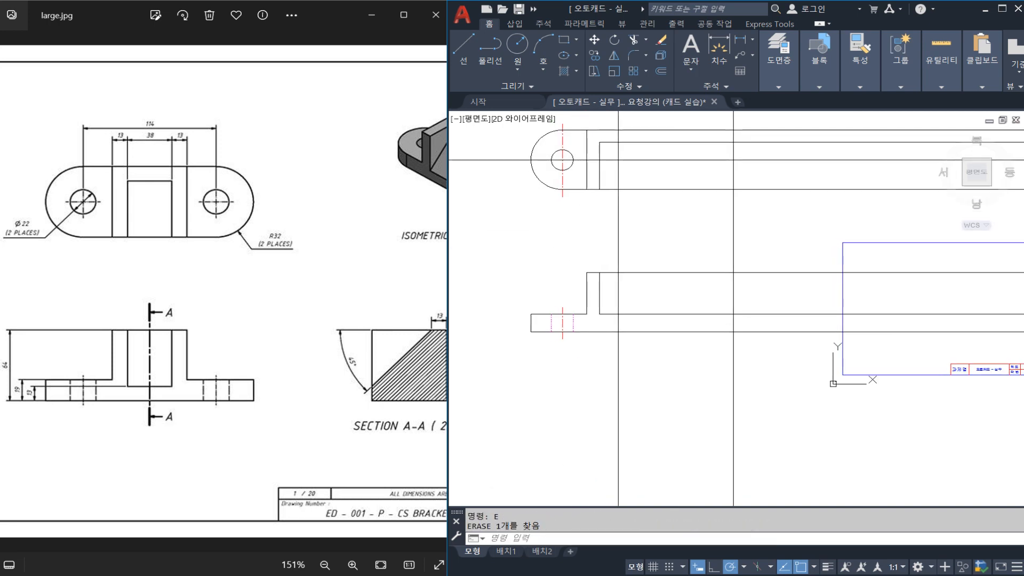
{"action": "left_click", "coordinate": [505, 235]}
{"action": "left_click", "coordinate": [617, 350]}
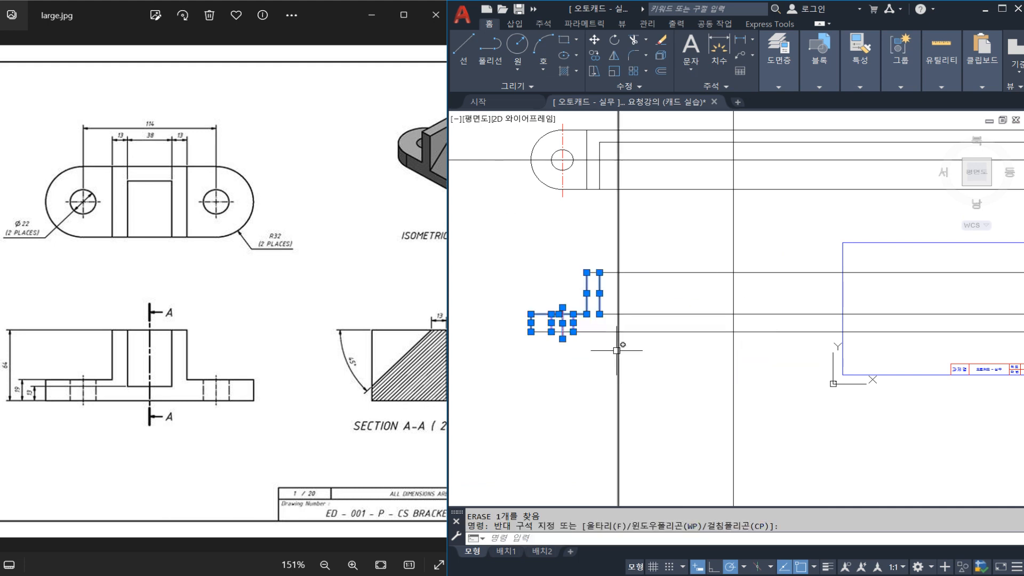
{"action": "type", "text": "MIRROR 대칭선의 두 번째 점 지정:"}
{"action": "key", "text": "Return"}
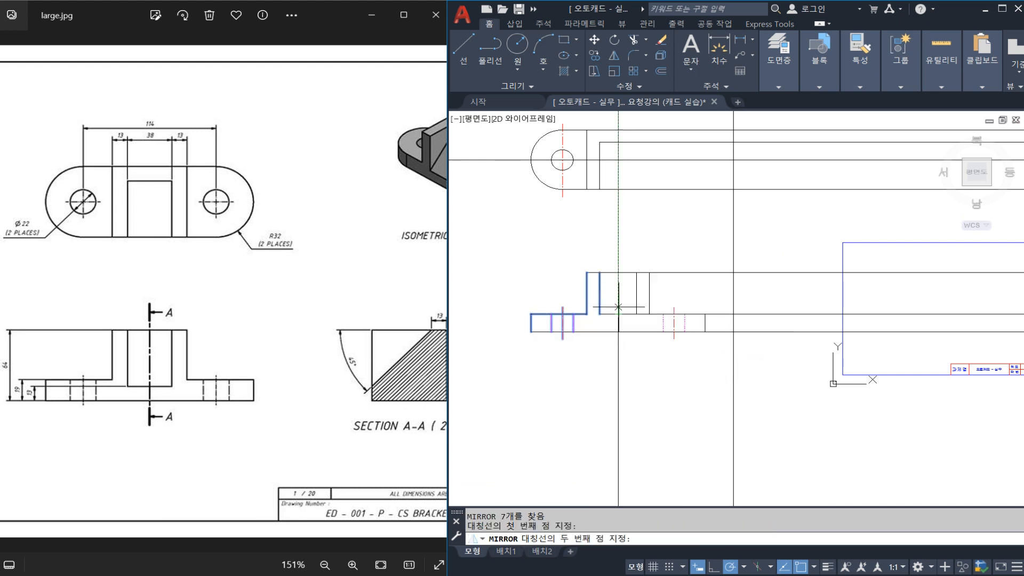
{"action": "left_click", "coordinate": [618, 349]}
{"action": "left_click", "coordinate": [619, 301]}
{"action": "left_click", "coordinate": [651, 344]}
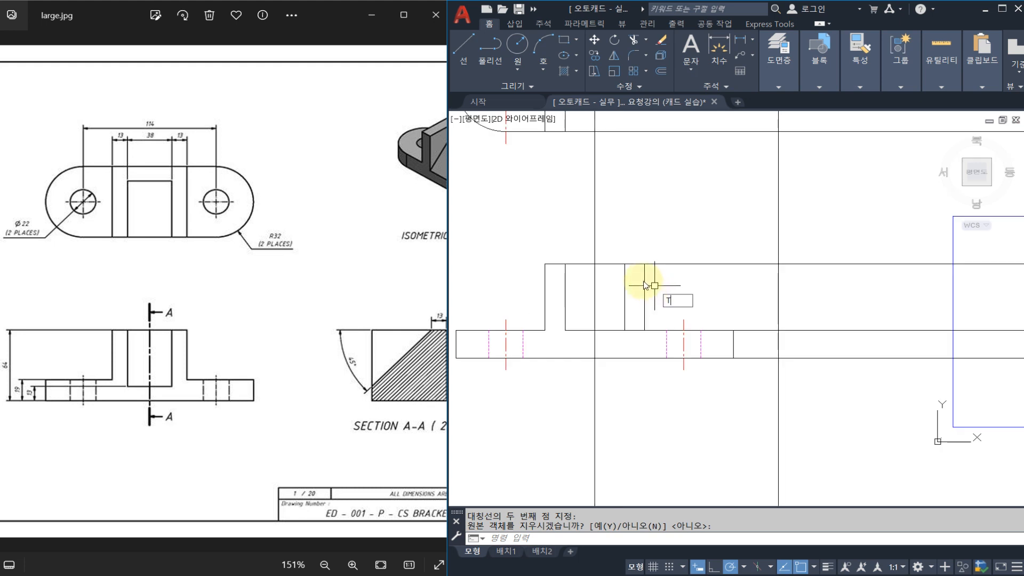
Trim the front view's top line between the right upright's outer edge and the vertical construction line beyond the base.
{"action": "key", "text": "Escape"}
{"action": "key", "text": "Escape"}
{"action": "scroll", "coordinate": [657, 286], "scroll_direction": "up", "scroll_amount": 2}
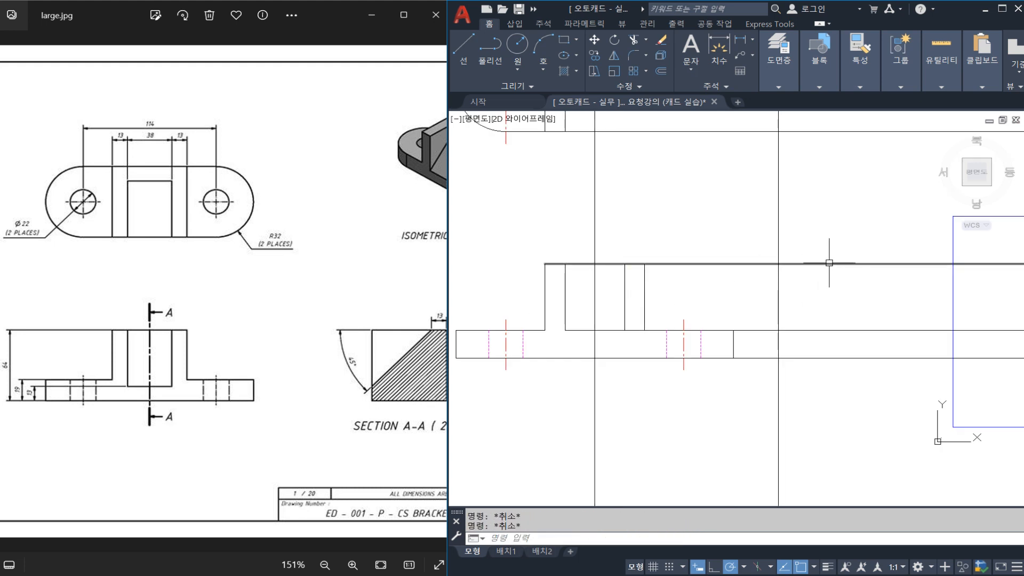
{"action": "type", "text": "tr"}
{"action": "key", "text": "Return"}
{"action": "left_click", "coordinate": [645, 276]}
{"action": "key", "text": "Return"}
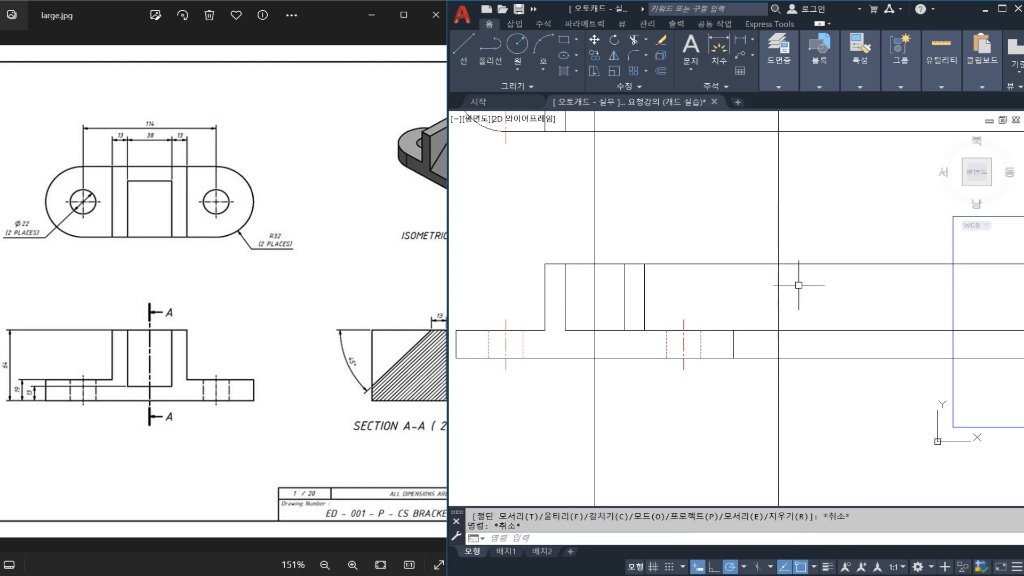
{"action": "left_click", "coordinate": [798, 288]}
{"action": "left_click", "coordinate": [647, 270]}
{"action": "left_click", "coordinate": [670, 265]}
{"action": "key", "text": "Escape"}
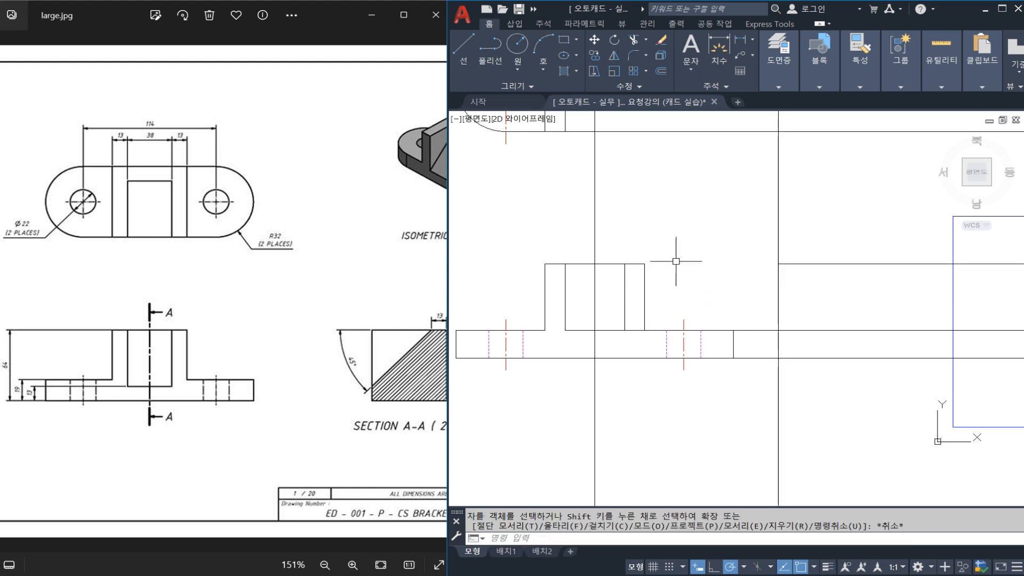
Trim the base's upper and lower lines between its right end and the vertical construction line in the front view.
{"action": "key", "text": "space"}
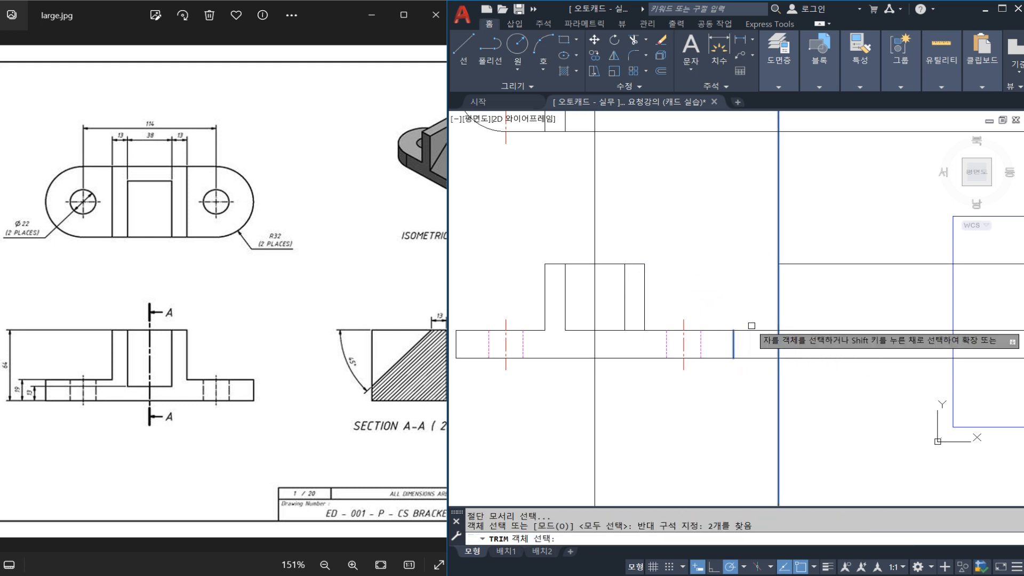
{"action": "left_click", "coordinate": [759, 319]}
{"action": "left_click", "coordinate": [744, 380]}
{"action": "key", "text": "Escape"}
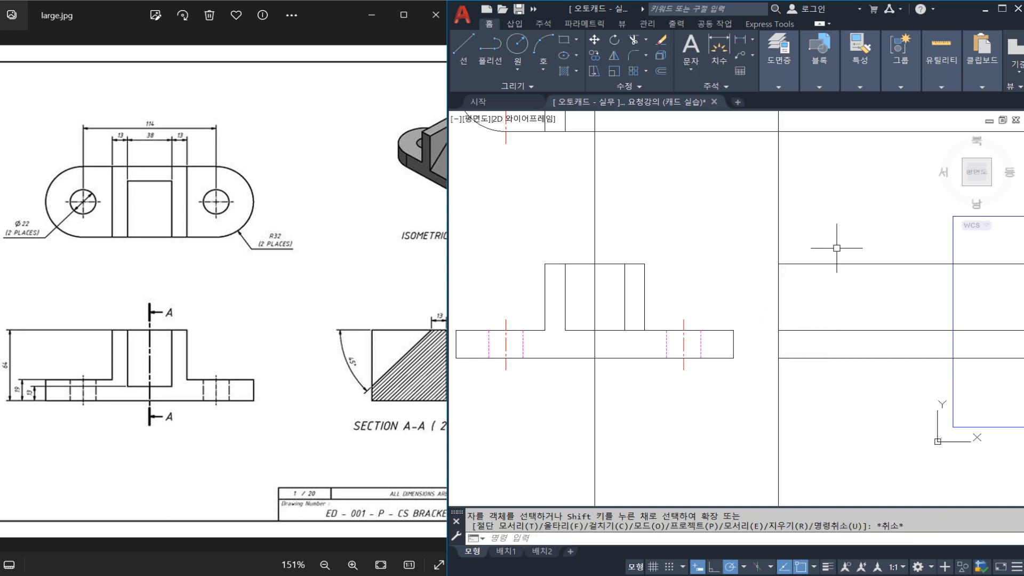
Trim the base's upper line between the right upright's inner and outer edges in the front view.
{"action": "type", "text": "tr"}
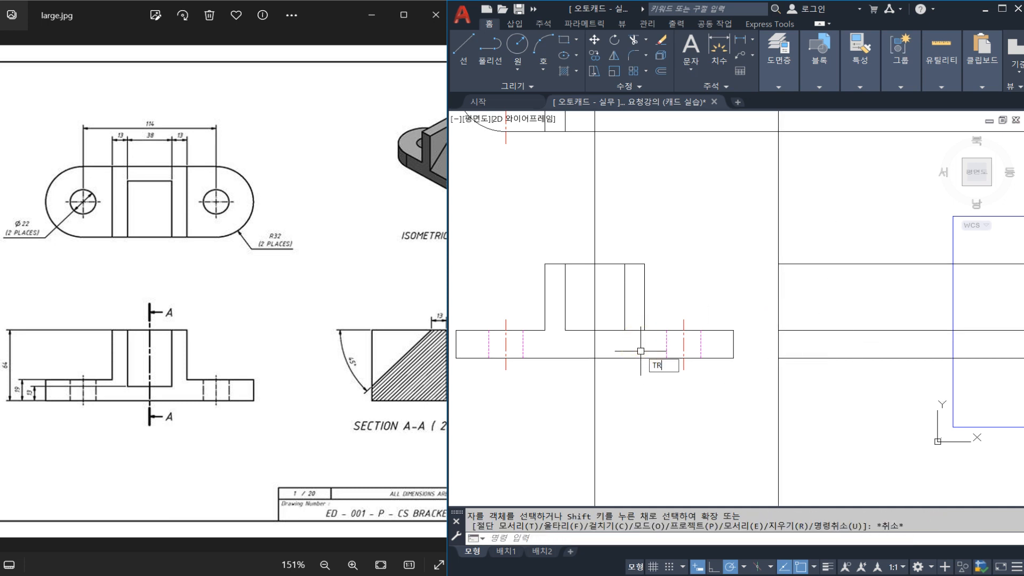
{"action": "key", "text": "space"}
{"action": "left_click", "coordinate": [647, 318]}
{"action": "left_click", "coordinate": [627, 316]}
{"action": "key", "text": "space"}
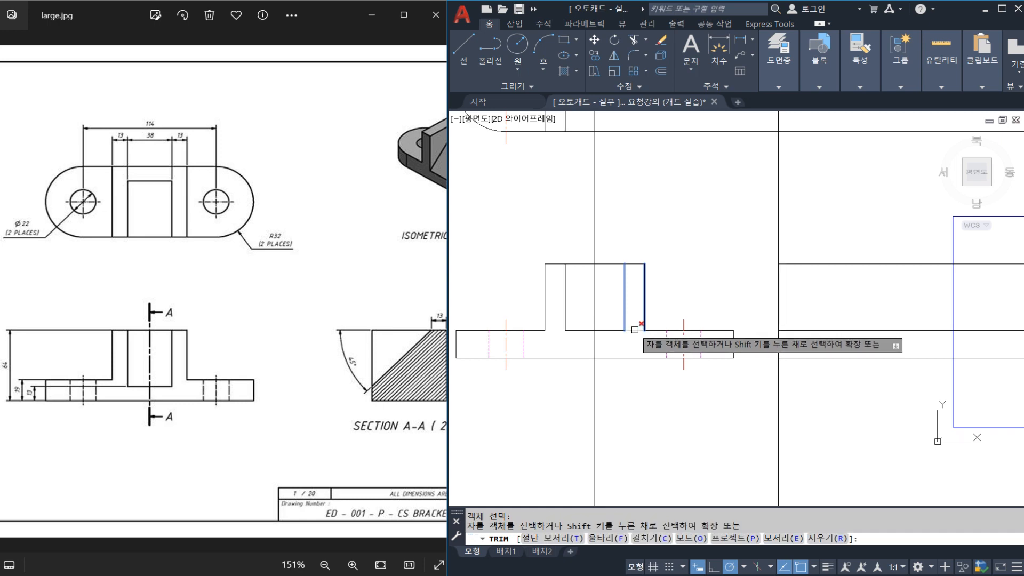
{"action": "key", "text": "Escape"}
Mirror the top view's left half about the vertical centre line, keeping the original objects.
{"action": "middle_click_drag", "start_coordinate": [545, 360], "coordinate": [584, 364]}
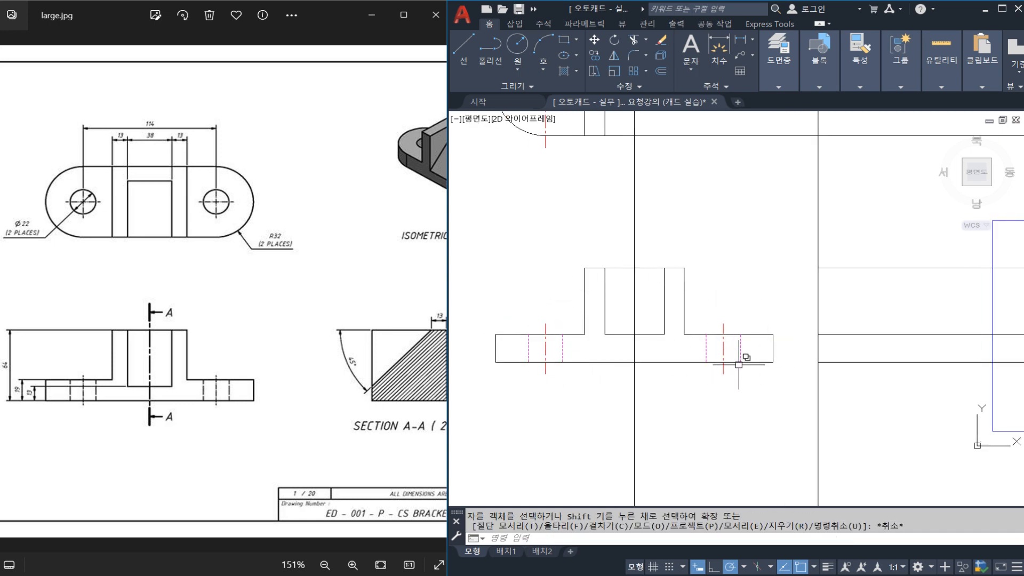
{"action": "mouse_move", "coordinate": [537, 375]}
{"action": "middle_mouse_down"}
{"action": "mouse_move", "coordinate": [576, 402]}
{"action": "mouse_move", "coordinate": [601, 403]}
{"action": "mouse_move", "coordinate": [596, 297]}
{"action": "middle_mouse_up"}
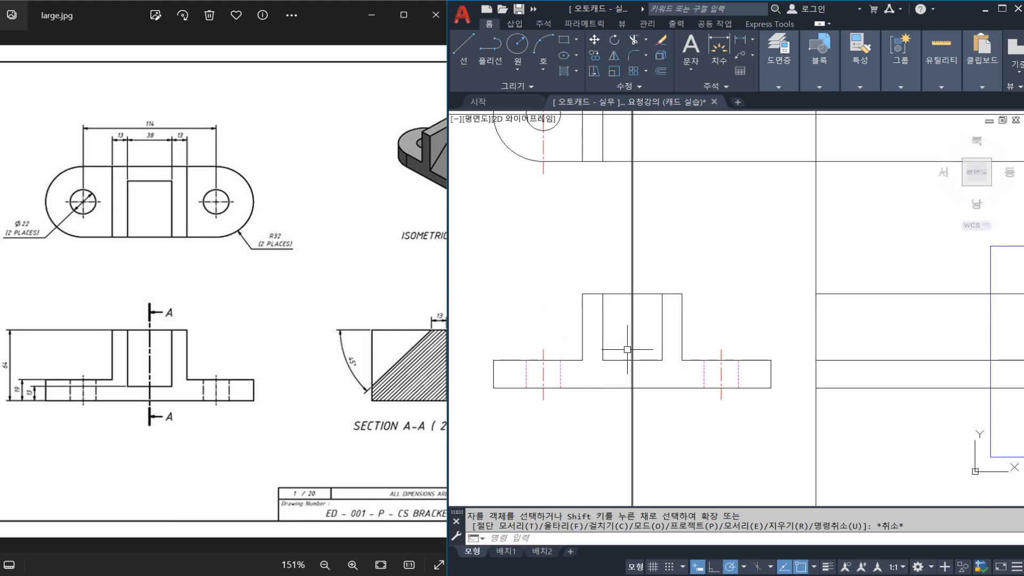
{"action": "middle_click_drag", "start_coordinate": [628, 216], "coordinate": [623, 312]}
{"action": "middle_click_drag", "start_coordinate": [556, 258], "coordinate": [585, 274]}
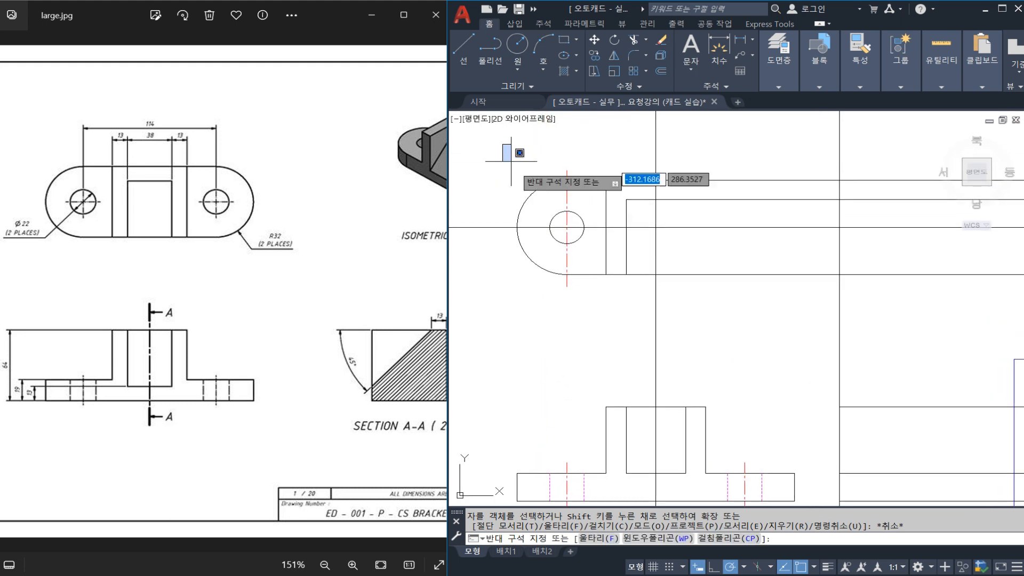
{"action": "left_click", "coordinate": [488, 147]}
{"action": "left_click", "coordinate": [635, 318]}
{"action": "key", "text": "Return"}
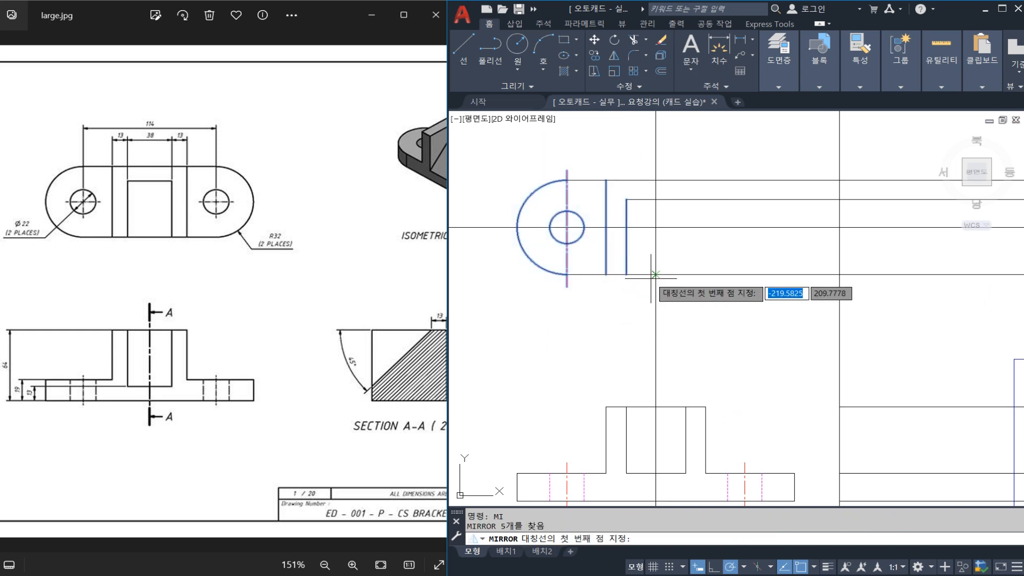
{"action": "left_click", "coordinate": [657, 275]}
{"action": "left_click", "coordinate": [663, 243]}
Trim the top view's back wall line beyond the right inner edge and its outline lines beyond the right arc.
{"action": "type", "text": "T"}
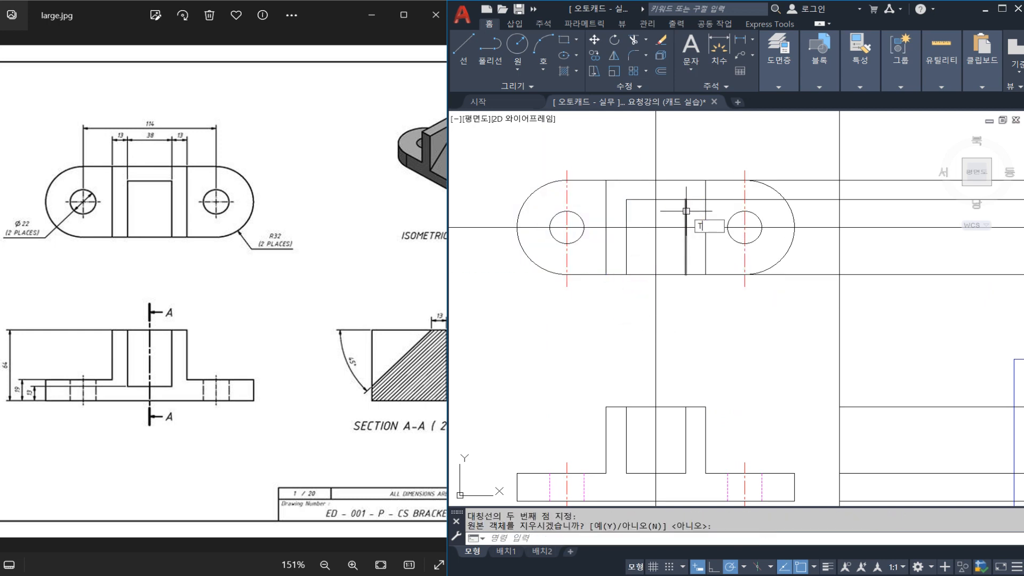
{"action": "type", "text": "R"}
{"action": "key", "text": "Return"}
{"action": "left_click", "coordinate": [686, 211]}
{"action": "key", "text": "Return"}
{"action": "left_click", "coordinate": [712, 201]}
{"action": "key", "text": "Escape"}
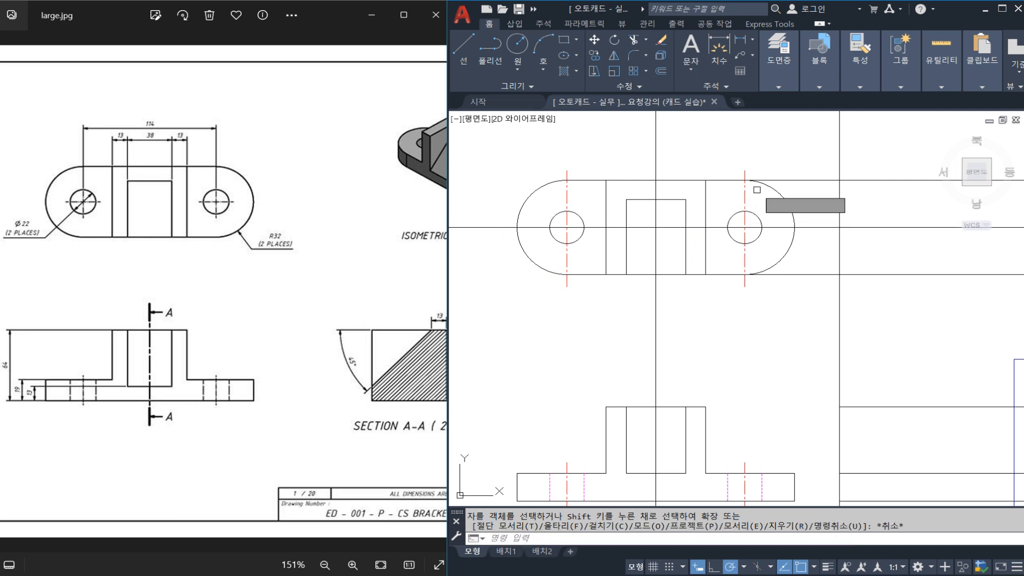
{"action": "key", "text": "Return"}
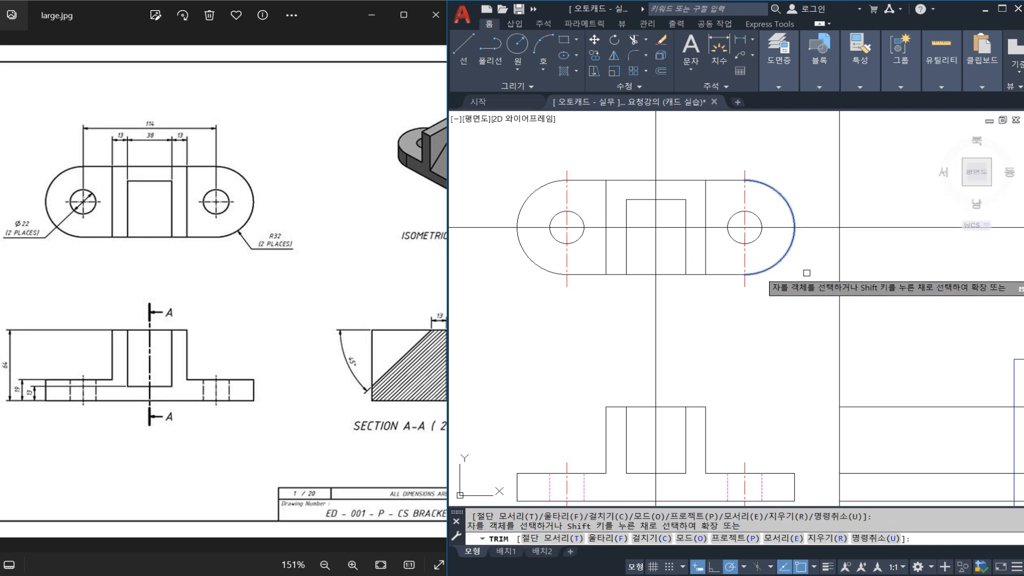
{"action": "key", "text": "Escape"}
Save the drawing.
{"action": "mouse_move", "coordinate": [739, 320]}
{"action": "middle_mouse_down"}
{"action": "mouse_move", "coordinate": [729, 274]}
{"action": "mouse_move", "coordinate": [668, 254]}
{"action": "middle_mouse_up"}
{"action": "key", "text": "ctrl+s"}
{"action": "middle_click_drag", "start_coordinate": [725, 304], "coordinate": [660, 282]}
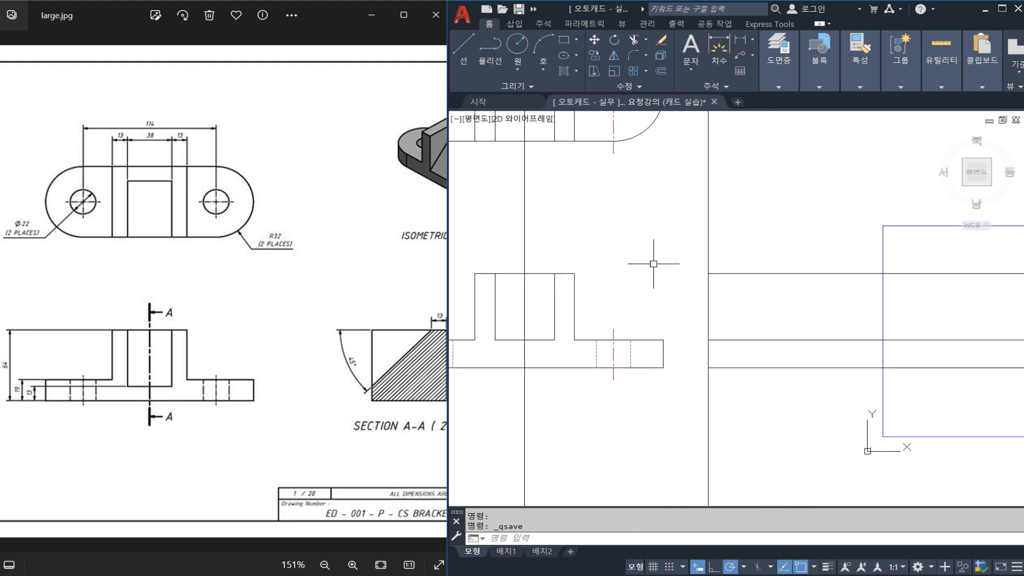
{"action": "middle_click_drag", "start_coordinate": [652, 227], "coordinate": [638, 301]}
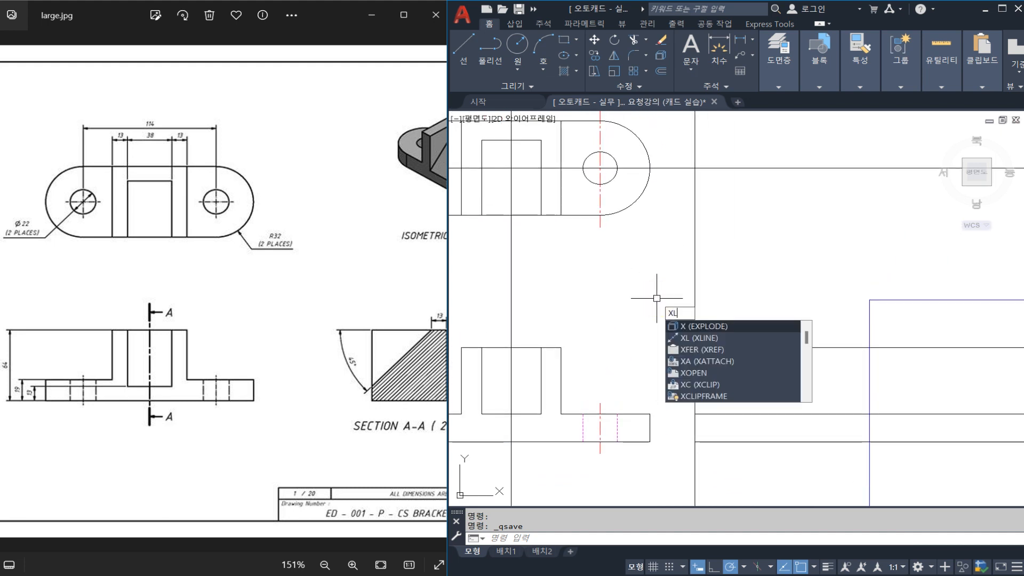
{"action": "type", "text": "L"}
{"action": "key", "text": "Return"}
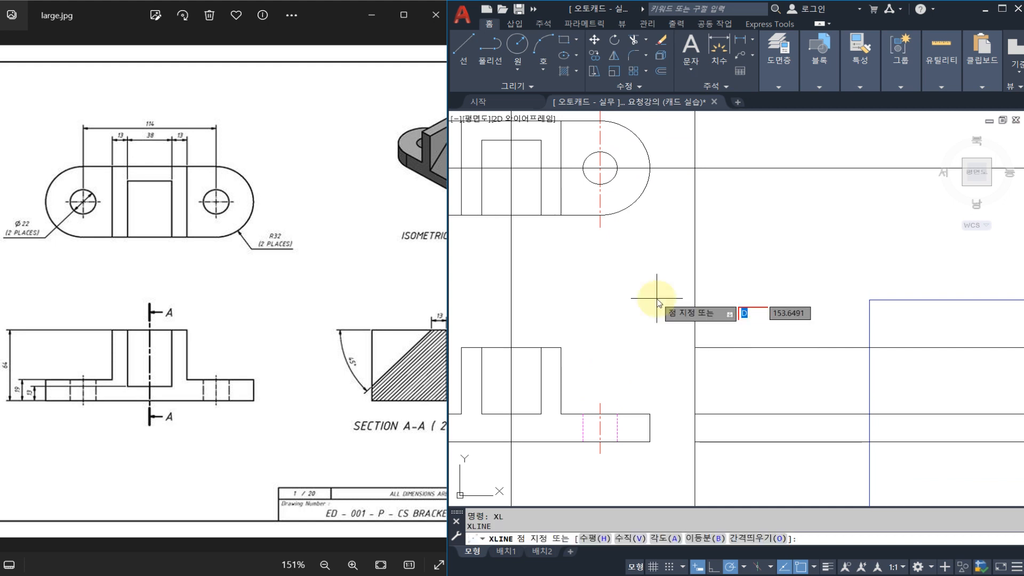
{"action": "key", "text": "Return"}
{"action": "key", "text": "Escape"}
{"action": "key", "text": "Escape"}
{"action": "key", "text": "Escape"}
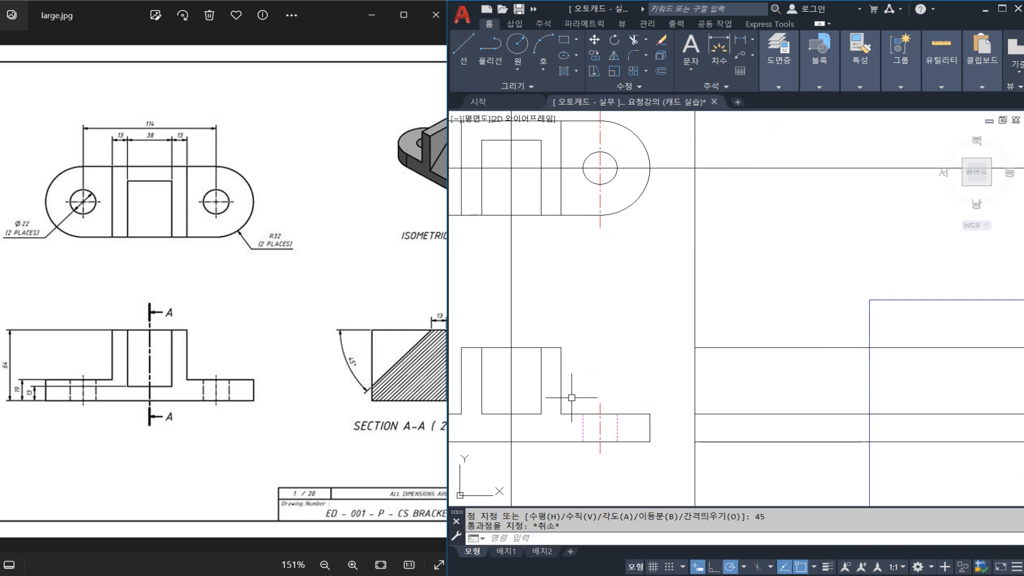
Draw a 45-degree construction line through the intersection of the centre line and the front view's lower edge.
{"action": "type", "text": "XL"}
{"action": "key", "text": "Return"}
{"action": "type", "text": "A"}
{"action": "key", "text": "Return"}
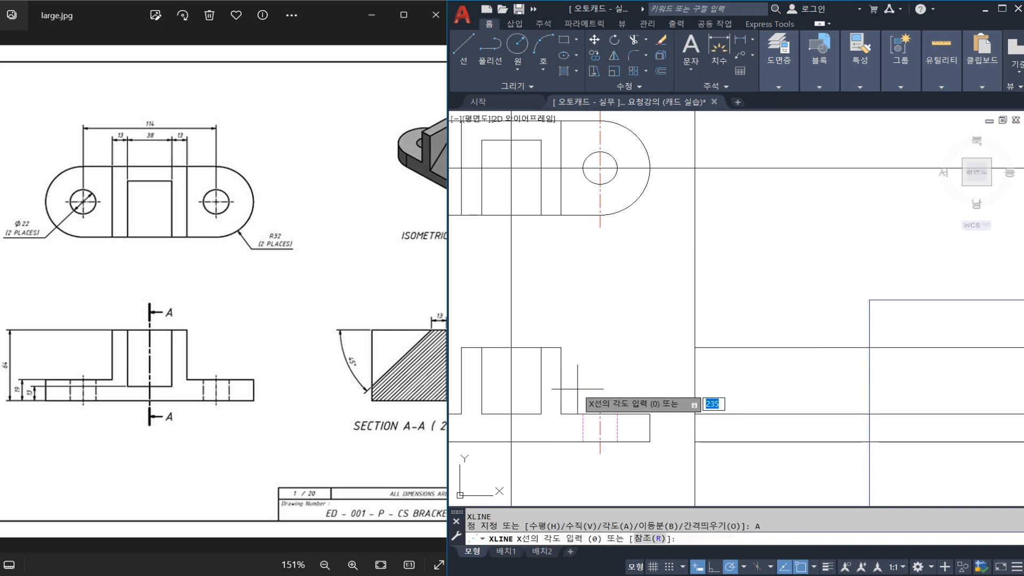
{"action": "type", "text": "45"}
{"action": "key", "text": "Return"}
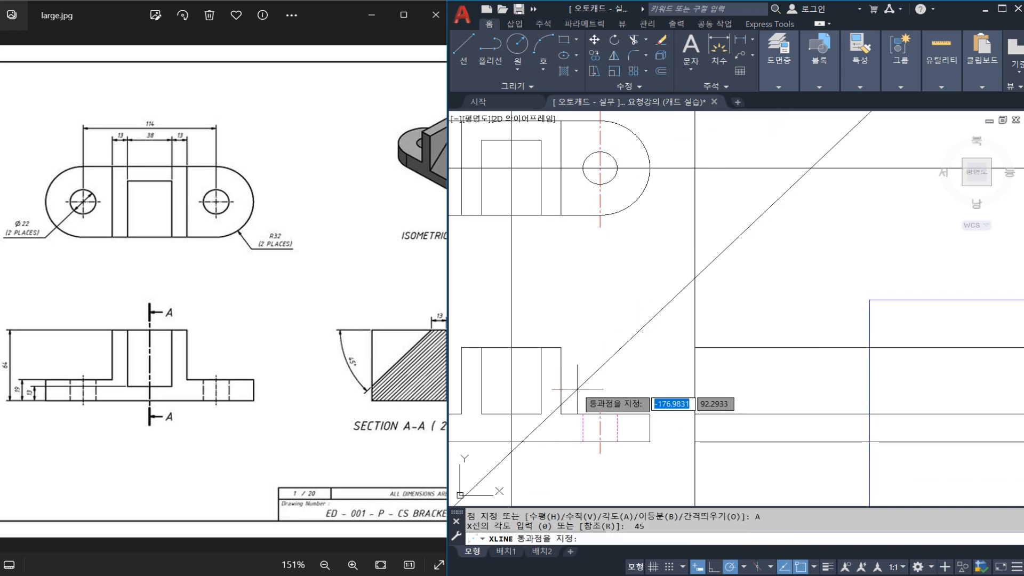
{"action": "left_click", "coordinate": [511, 441]}
{"action": "key", "text": "Escape"}
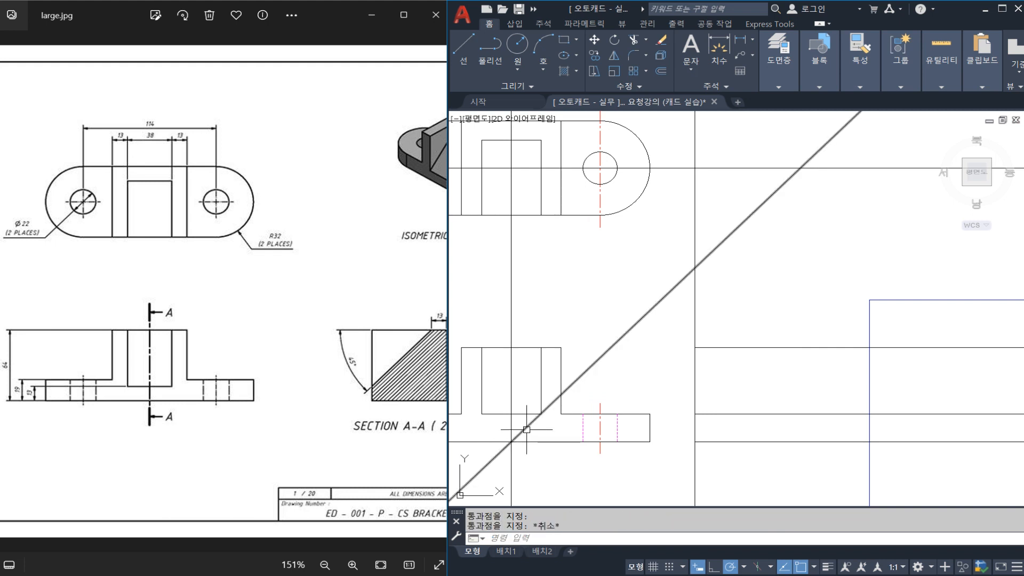
{"action": "middle_click_drag", "start_coordinate": [700, 226], "coordinate": [692, 276]}
{"action": "left_click_drag", "start_coordinate": [584, 268], "coordinate": [794, 271]}
{"action": "mouse_move", "coordinate": [589, 165]}
{"action": "left_mouse_down"}
{"action": "mouse_move", "coordinate": [877, 168]}
{"action": "mouse_move", "coordinate": [856, 420]}
{"action": "left_mouse_up"}
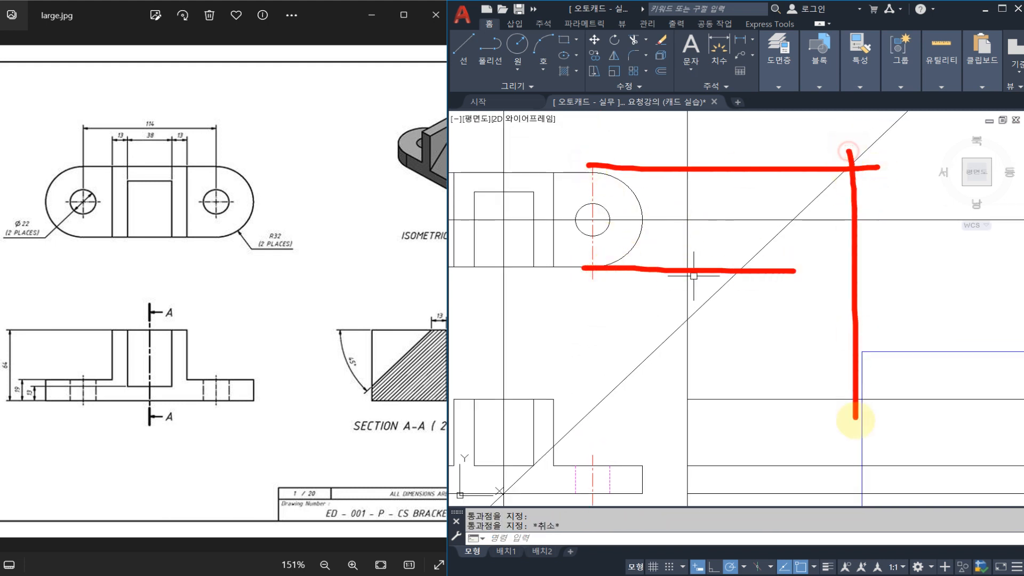
{"action": "left_click_drag", "start_coordinate": [729, 262], "coordinate": [751, 405]}
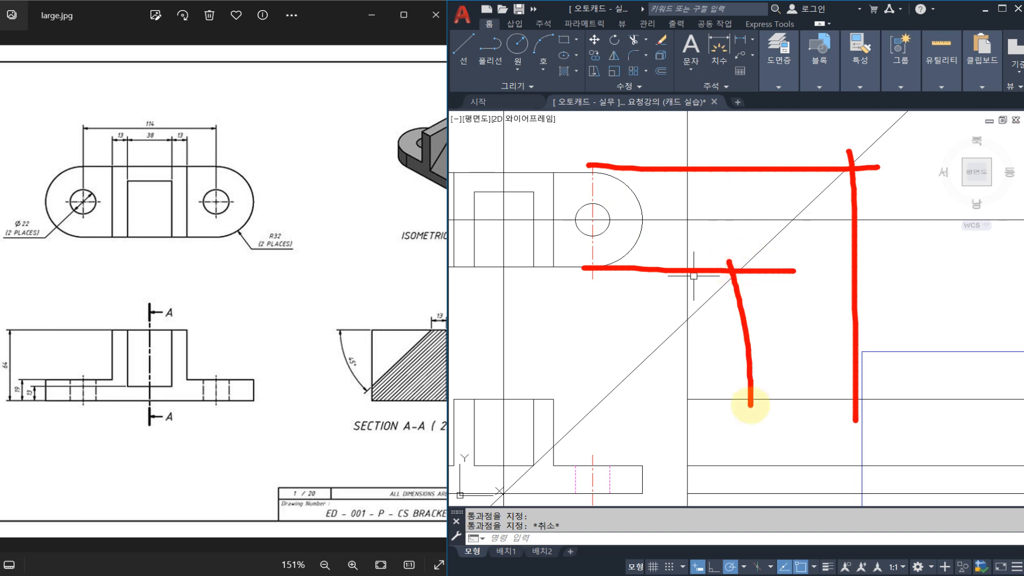
{"action": "mouse_move", "coordinate": [796, 287]}
{"action": "left_mouse_down"}
{"action": "mouse_move", "coordinate": [709, 236]}
{"action": "mouse_move", "coordinate": [755, 281]}
{"action": "left_mouse_up"}
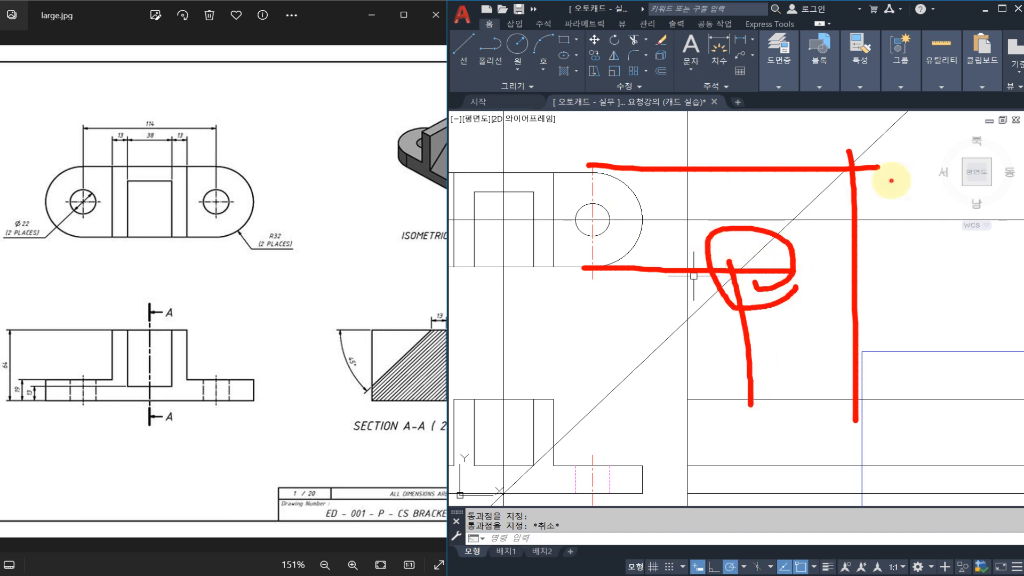
{"action": "left_click_drag", "start_coordinate": [891, 181], "coordinate": [877, 209]}
{"action": "left_click_drag", "start_coordinate": [878, 257], "coordinate": [903, 254]}
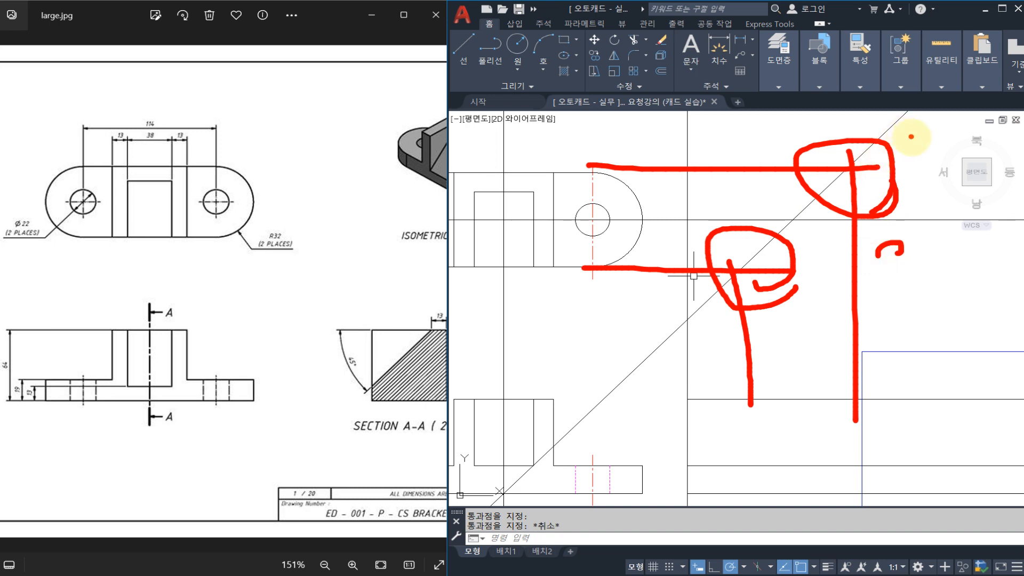
{"action": "left_click_drag", "start_coordinate": [914, 204], "coordinate": [930, 190]}
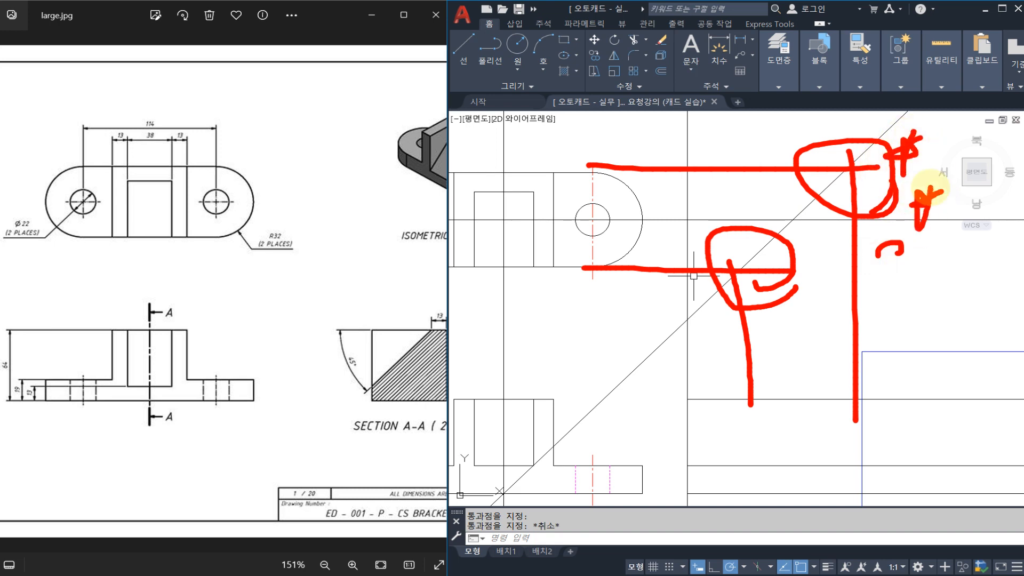
{"action": "mouse_move", "coordinate": [915, 278]}
{"action": "left_mouse_down"}
{"action": "mouse_move", "coordinate": [963, 241]}
{"action": "mouse_move", "coordinate": [923, 258]}
{"action": "left_mouse_up"}
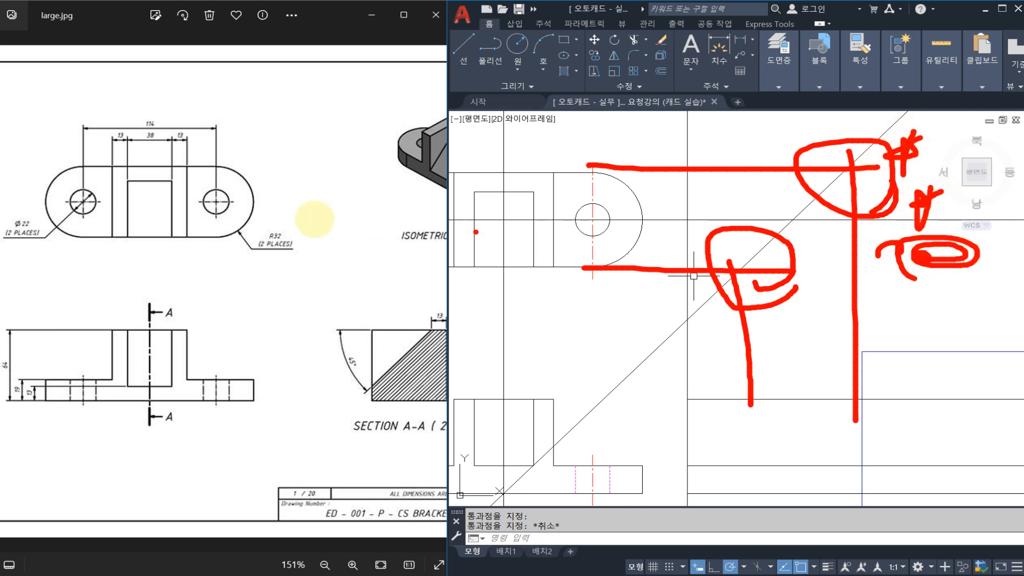
{"action": "mouse_move", "coordinate": [208, 334]}
{"action": "left_mouse_down"}
{"action": "mouse_move", "coordinate": [195, 302]}
{"action": "mouse_move", "coordinate": [226, 310]}
{"action": "left_mouse_up"}
{"action": "left_click_drag", "start_coordinate": [287, 268], "coordinate": [260, 305]}
{"action": "left_click_drag", "start_coordinate": [250, 267], "coordinate": [297, 306]}
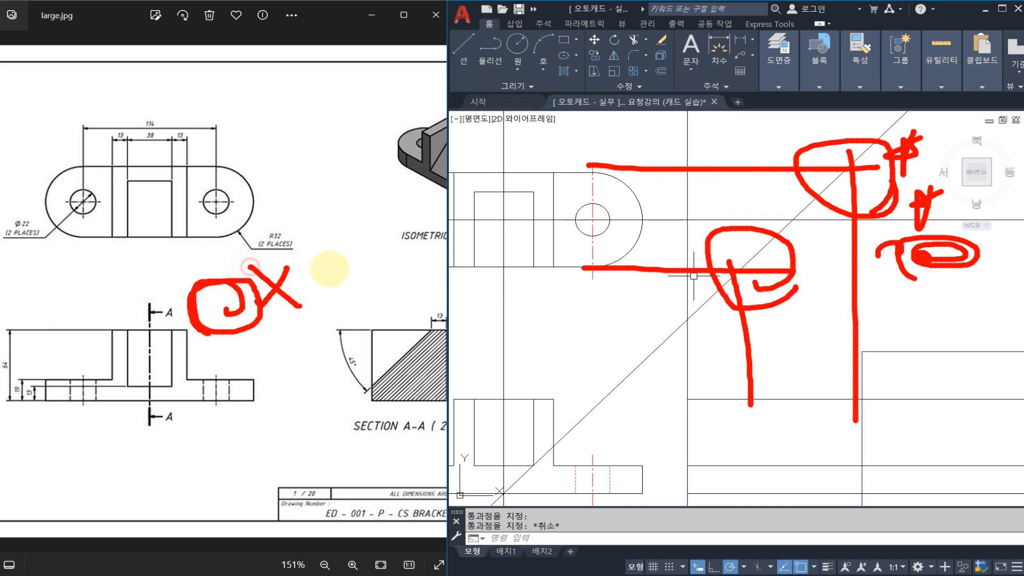
{"action": "left_click_drag", "start_coordinate": [333, 265], "coordinate": [297, 293]}
{"action": "mouse_move", "coordinate": [301, 254]}
{"action": "left_mouse_down"}
{"action": "mouse_move", "coordinate": [344, 292]}
{"action": "mouse_move", "coordinate": [368, 290]}
{"action": "left_mouse_up"}
{"action": "left_click_drag", "start_coordinate": [381, 262], "coordinate": [309, 300]}
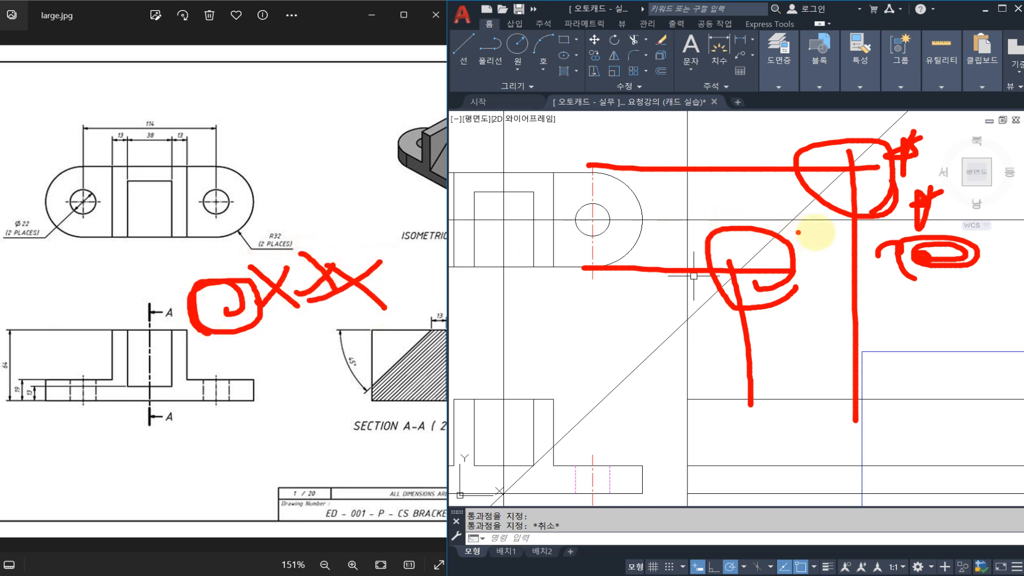
{"action": "mouse_move", "coordinate": [605, 206]}
{"action": "left_mouse_down"}
{"action": "mouse_move", "coordinate": [784, 267]}
{"action": "mouse_move", "coordinate": [788, 419]}
{"action": "left_mouse_up"}
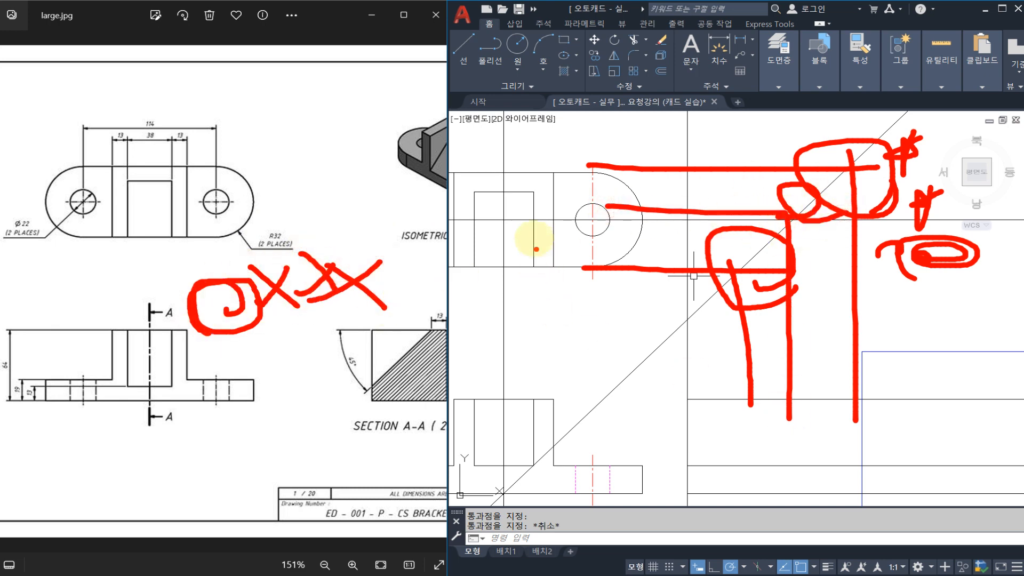
{"action": "left_click_drag", "start_coordinate": [533, 235], "coordinate": [808, 456]}
{"action": "key", "text": "Escape"}
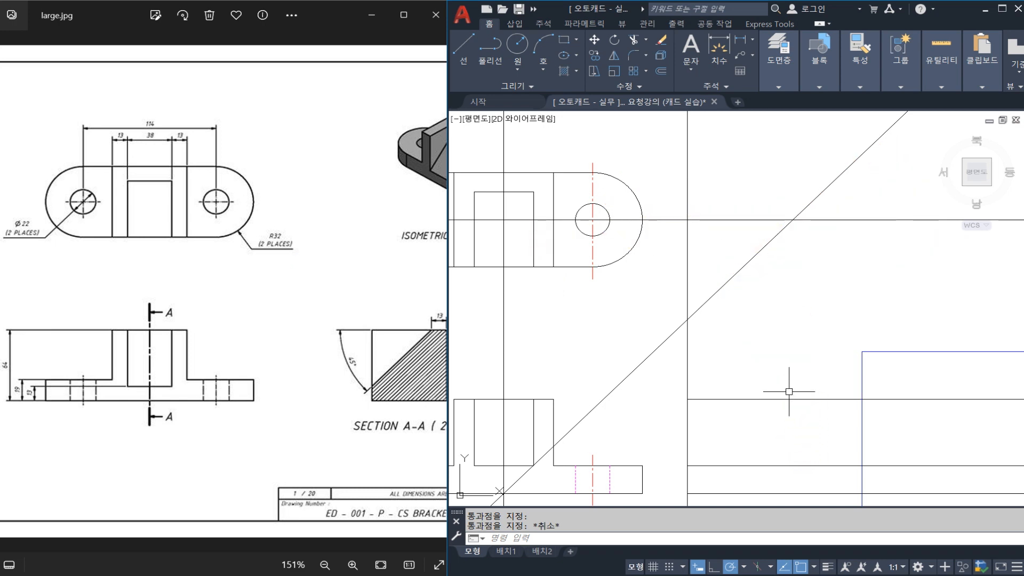
Erase the 45-degree construction line running through the front view's lower edge.
{"action": "middle_click_drag", "start_coordinate": [647, 375], "coordinate": [655, 366]}
{"action": "key", "text": "Escape"}
{"action": "left_click", "coordinate": [654, 366]}
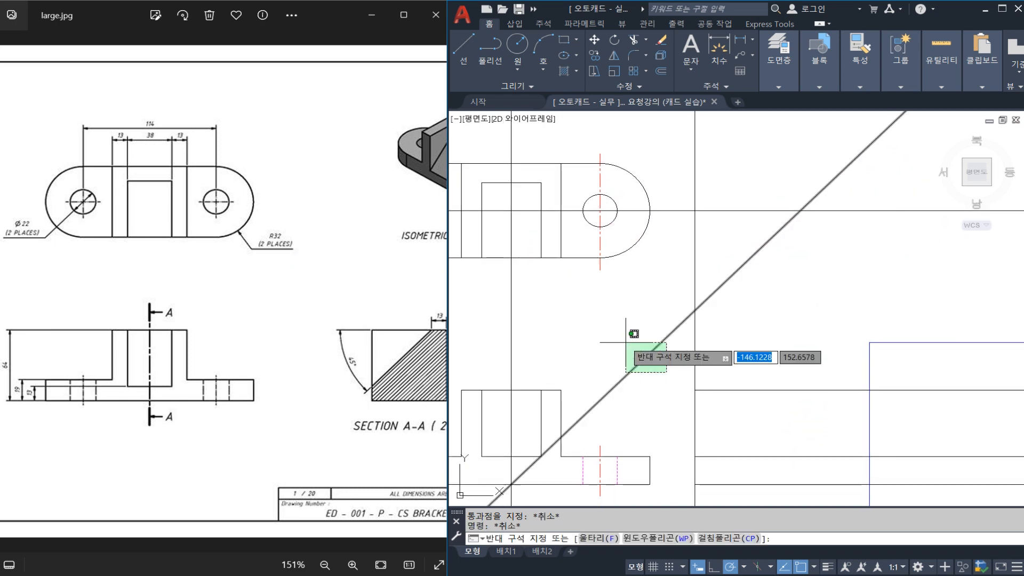
{"action": "left_click", "coordinate": [635, 343]}
{"action": "type", "text": "E"}
{"action": "key", "text": "Return"}
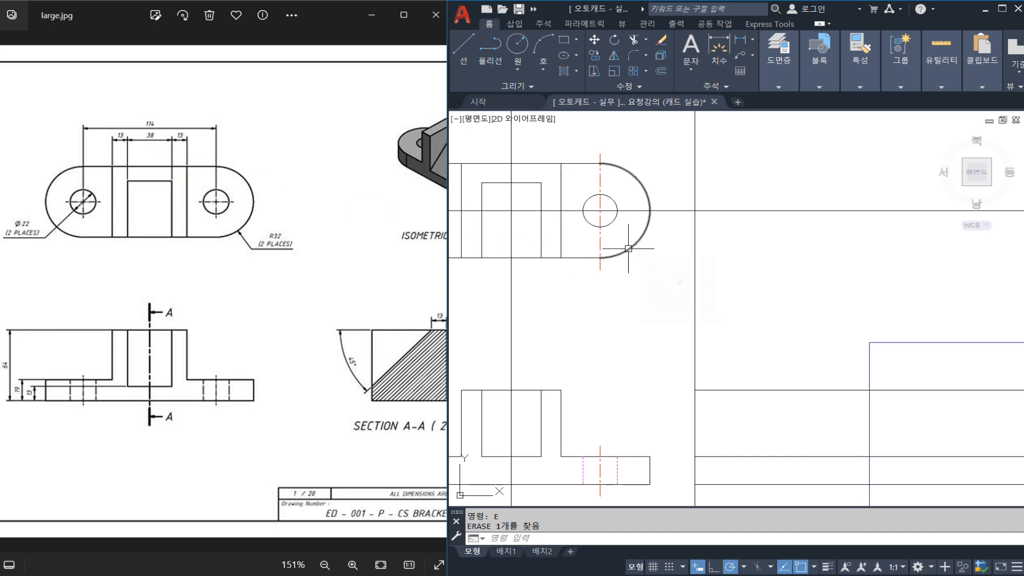
{"action": "key", "text": "Escape"}
{"action": "key", "text": "Escape"}
{"action": "mouse_move", "coordinate": [758, 333]}
{"action": "middle_mouse_down"}
{"action": "mouse_move", "coordinate": [743, 332]}
{"action": "mouse_move", "coordinate": [705, 272]}
{"action": "middle_mouse_up"}
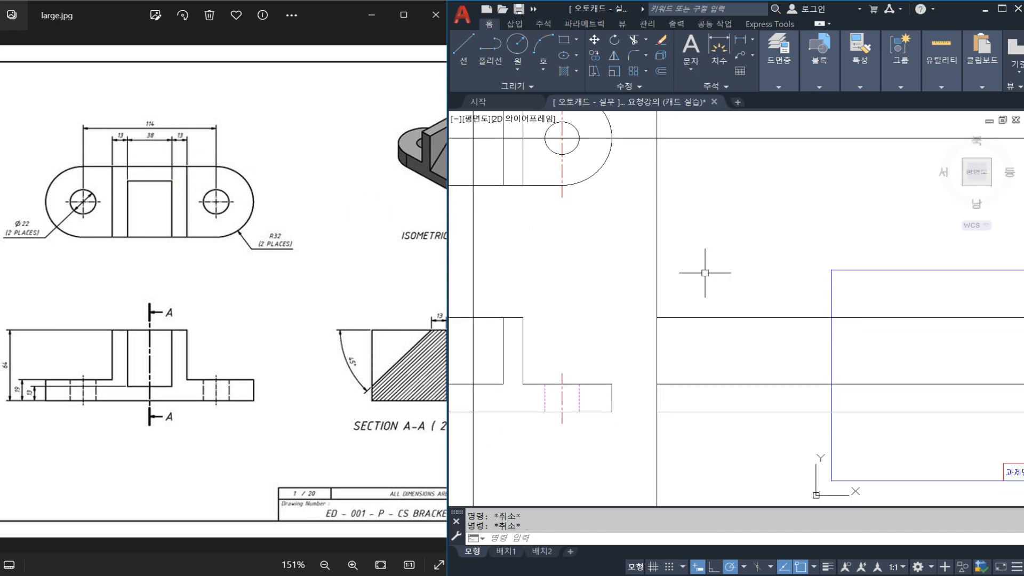
{"action": "left_click_drag", "start_coordinate": [344, 406], "coordinate": [333, 404]}
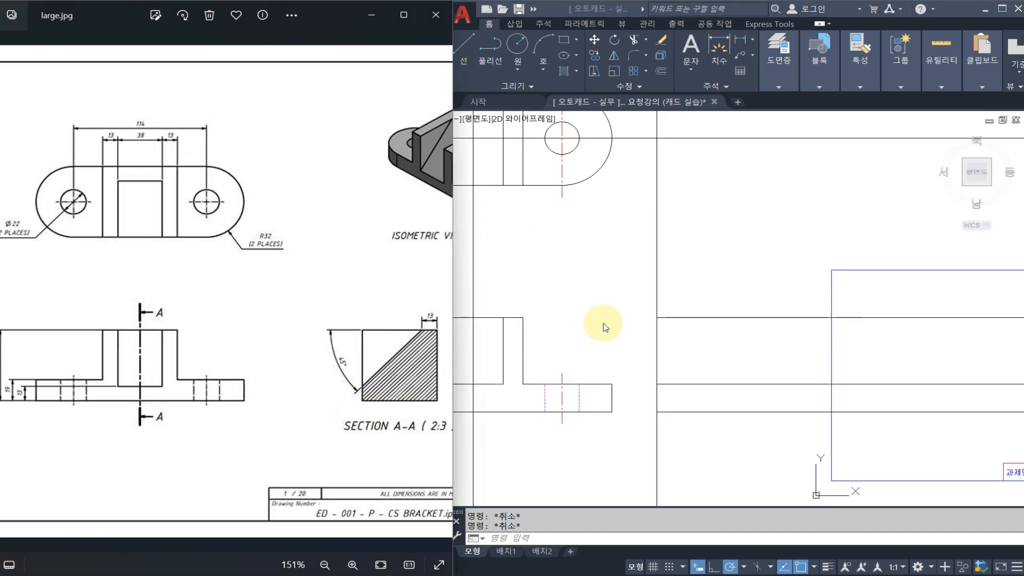
{"action": "left_click", "coordinate": [692, 324]}
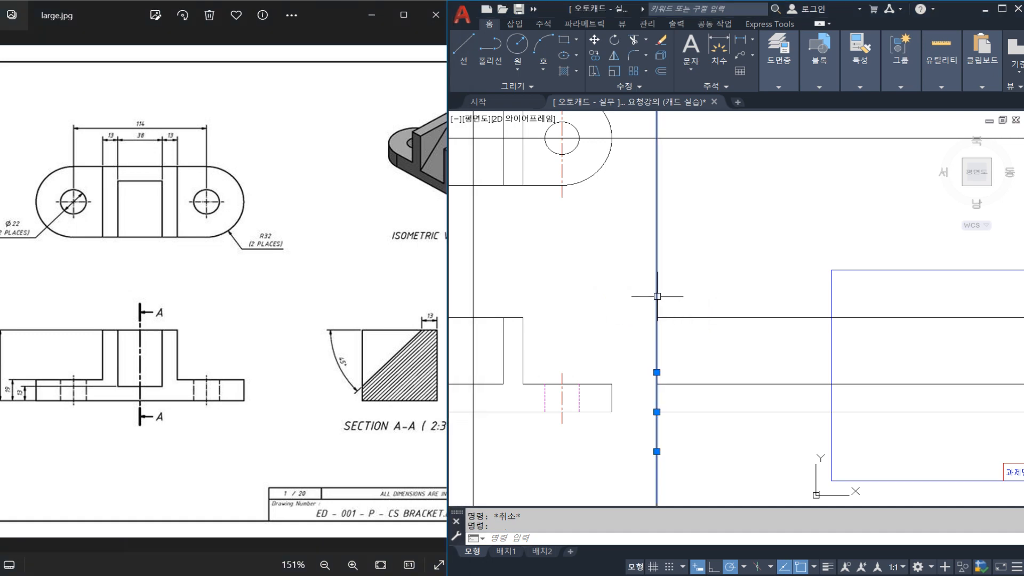
{"action": "left_click_drag", "start_coordinate": [359, 326], "coordinate": [362, 387]}
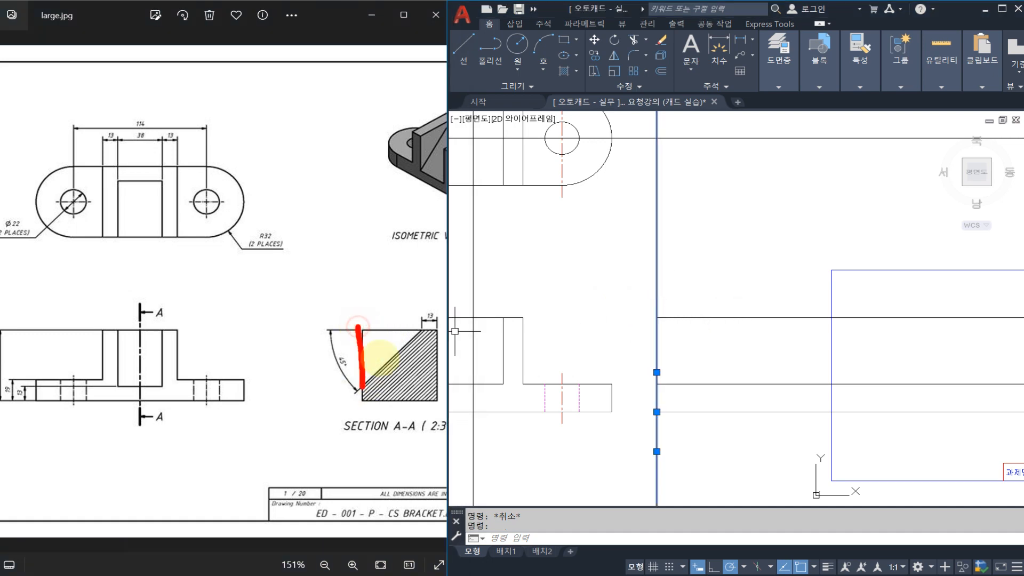
{"action": "left_click_drag", "start_coordinate": [435, 319], "coordinate": [442, 397]}
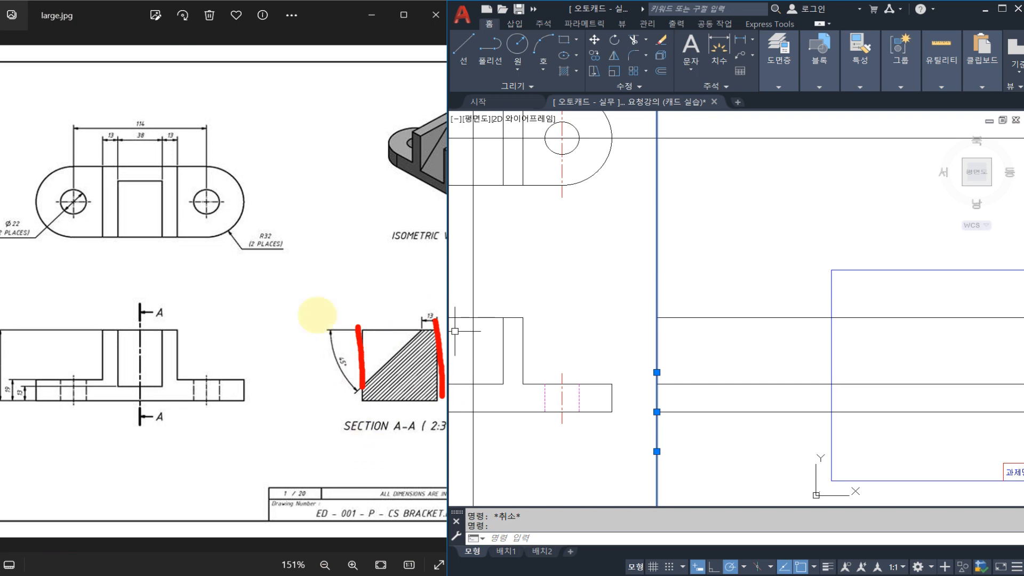
{"action": "left_click_drag", "start_coordinate": [329, 205], "coordinate": [244, 205]}
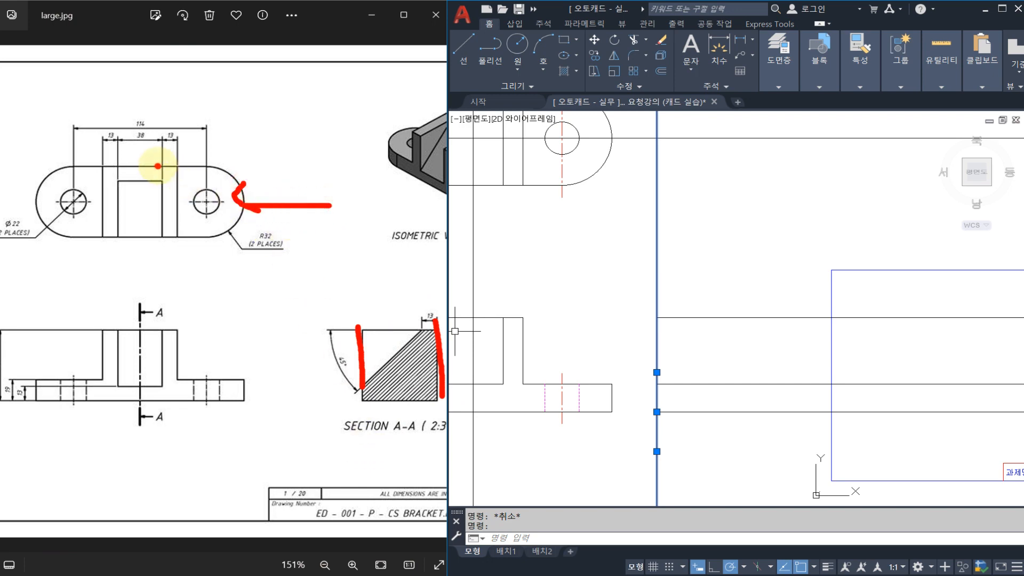
{"action": "left_click_drag", "start_coordinate": [158, 166], "coordinate": [272, 166]}
{"action": "left_click_drag", "start_coordinate": [145, 239], "coordinate": [297, 239]}
{"action": "key", "text": "Escape"}
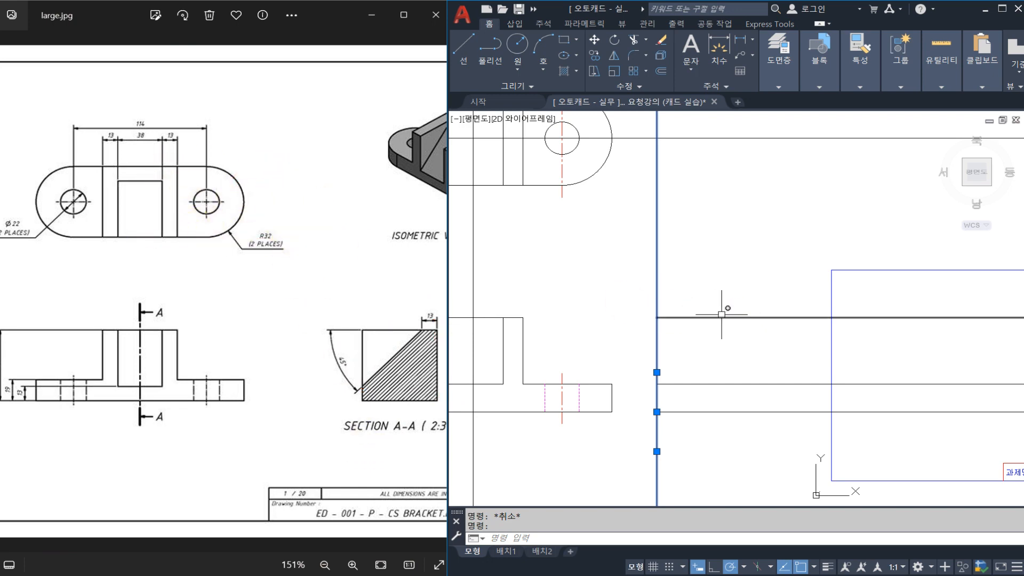
{"action": "key", "text": "Escape"}
{"action": "middle_click_drag", "start_coordinate": [727, 327], "coordinate": [703, 330]}
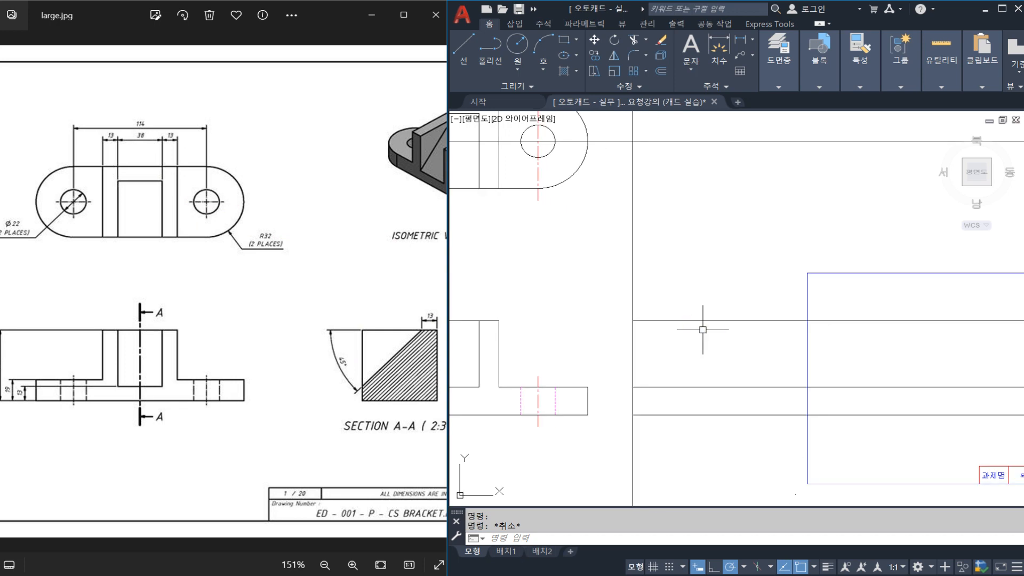
{"action": "type", "text": "o"}
{"action": "key", "text": "Return"}
{"action": "type", "text": "32"}
{"action": "key", "text": "Return"}
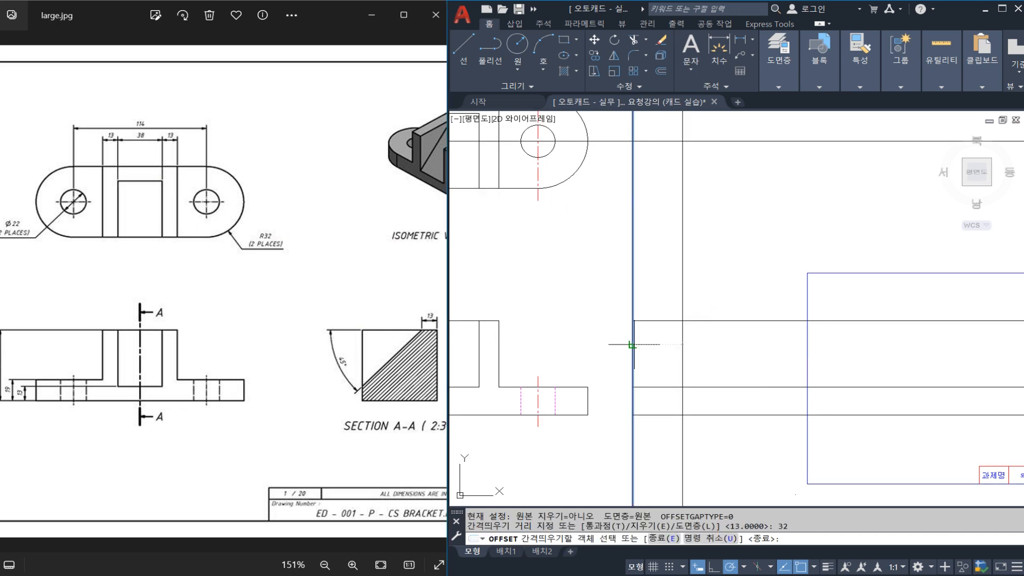
{"action": "left_click", "coordinate": [633, 346]}
{"action": "key", "text": "Escape"}
{"action": "key", "text": "Escape"}
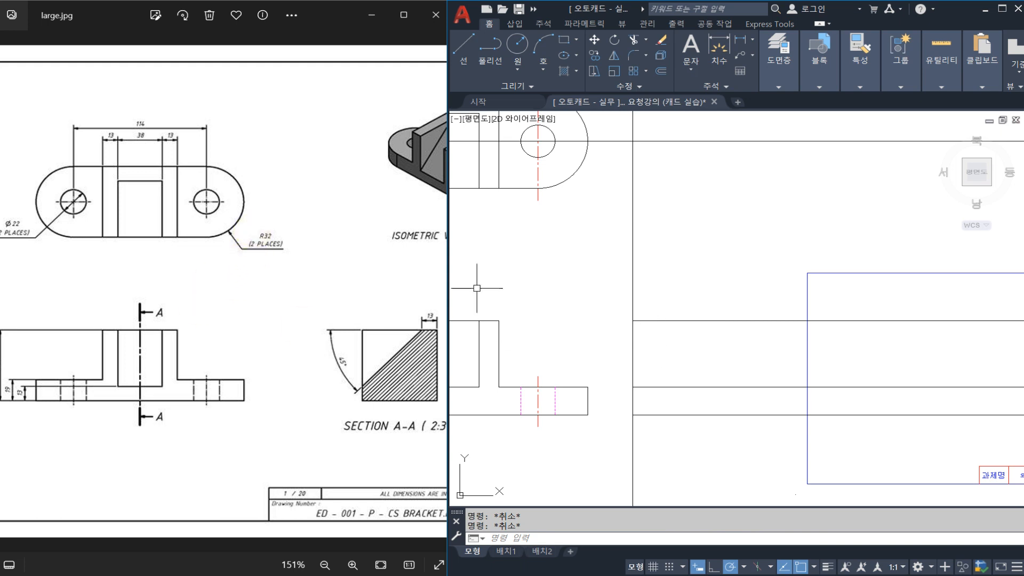
Offset the section view's left vertical line 64 mm to the right to set the section's width.
{"action": "type", "text": "o"}
{"action": "key", "text": "Return"}
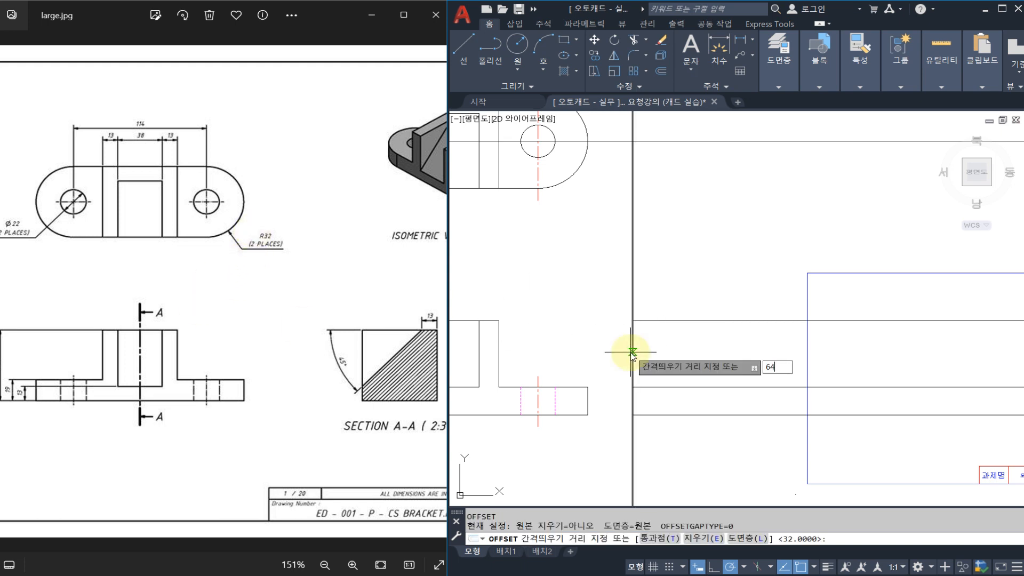
{"action": "key", "text": "Return"}
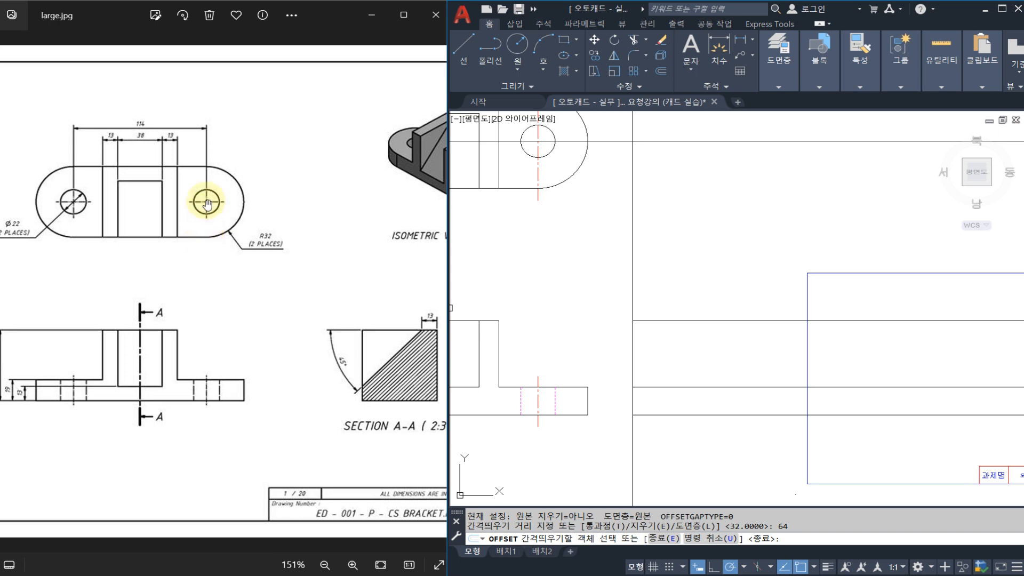
{"action": "left_click", "coordinate": [633, 350]}
{"action": "key", "text": "Escape"}
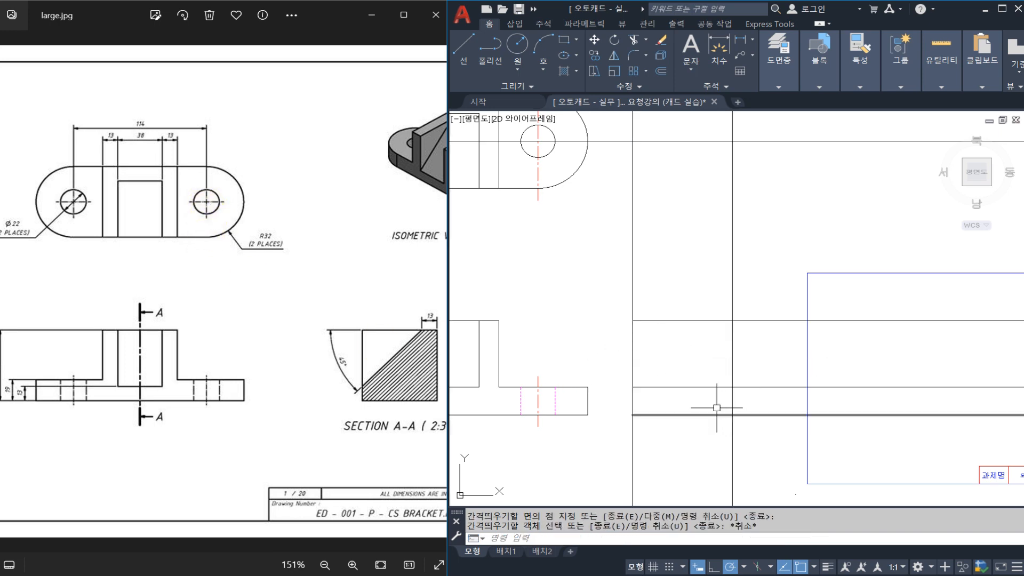
Offset the section view's right vertical line 13 mm inward to mark where the slope starts.
{"action": "middle_click_drag", "start_coordinate": [651, 406], "coordinate": [750, 394]}
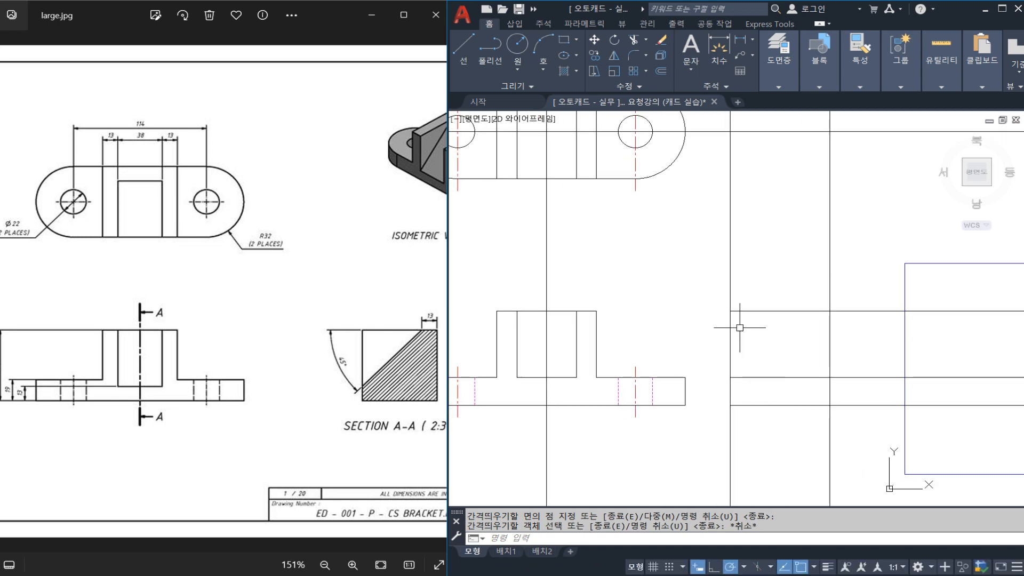
{"action": "key", "text": "space"}
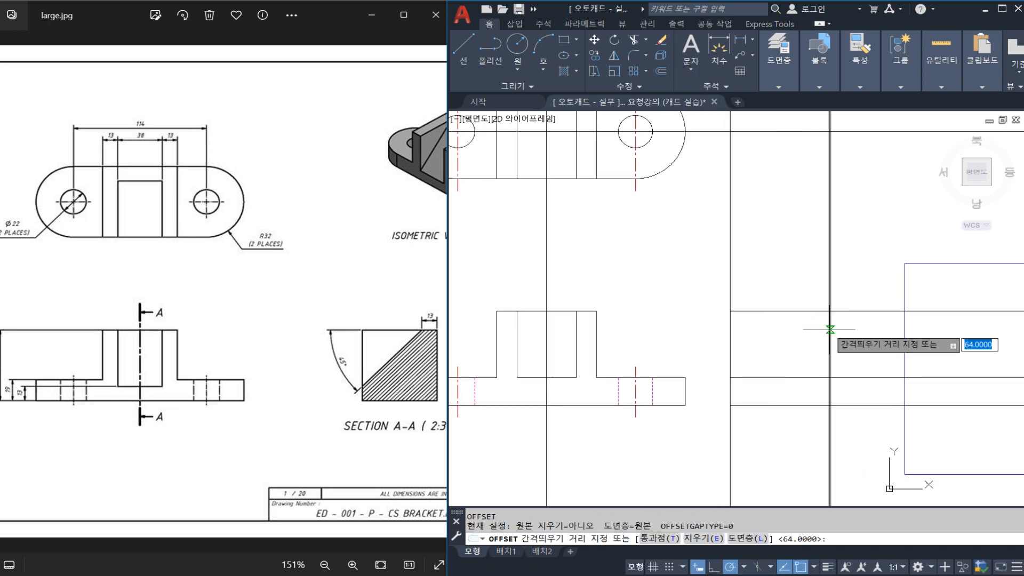
{"action": "type", "text": "13"}
{"action": "key", "text": "Return"}
{"action": "left_click", "coordinate": [830, 326]}
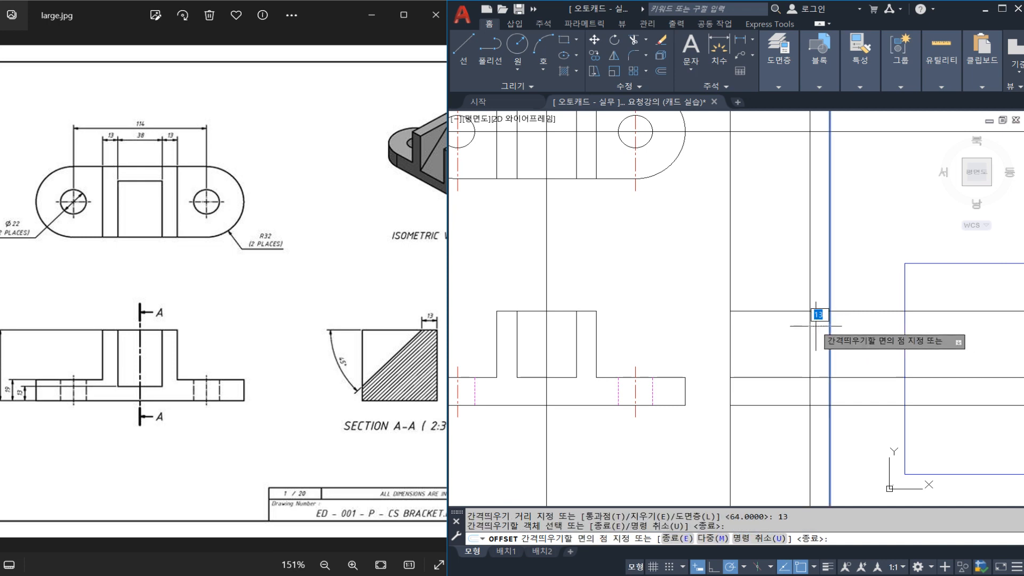
{"action": "left_click", "coordinate": [812, 327]}
{"action": "key", "text": "Escape"}
{"action": "mouse_move", "coordinate": [457, 320]}
{"action": "left_mouse_down"}
{"action": "mouse_move", "coordinate": [430, 280]}
{"action": "mouse_move", "coordinate": [442, 335]}
{"action": "left_mouse_up"}
{"action": "left_click_drag", "start_coordinate": [136, 201], "coordinate": [163, 184]}
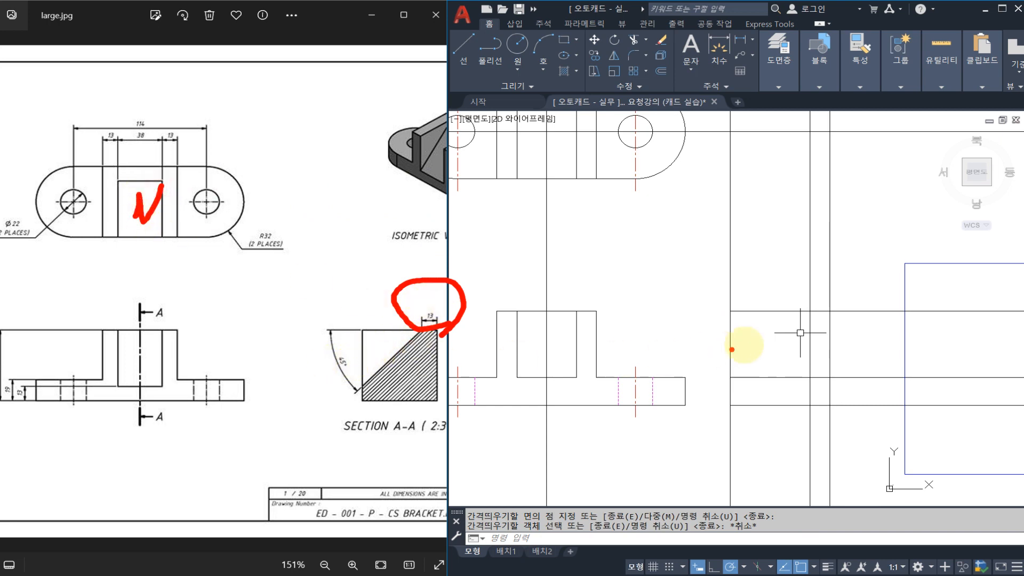
{"action": "key", "text": "Escape"}
{"action": "key", "text": "Escape"}
{"action": "key", "text": "Escape"}
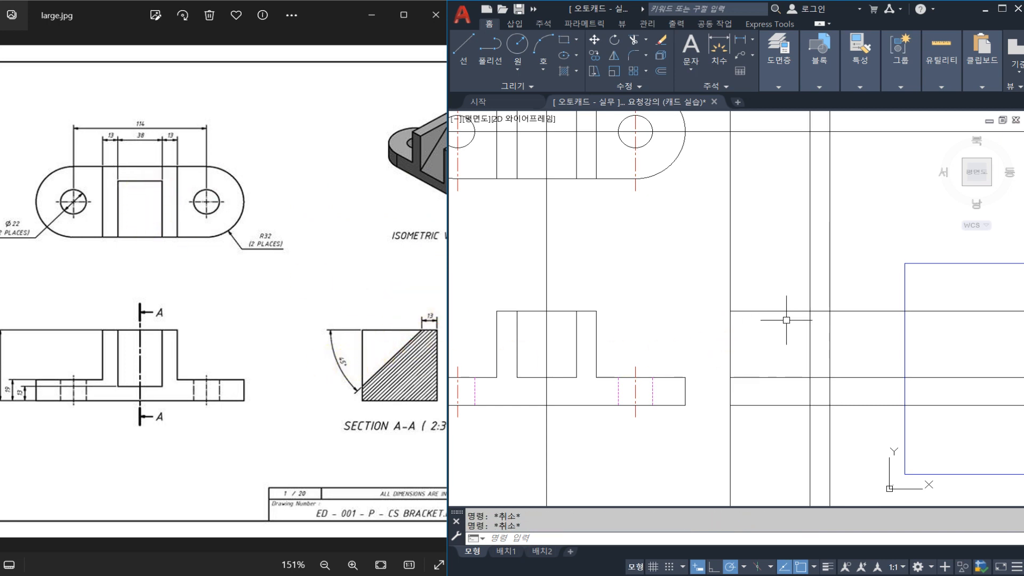
Draw a 45-degree construction line through the intersection of the section view's upper edge and the 13 mm offset line.
{"action": "type", "text": "XL"}
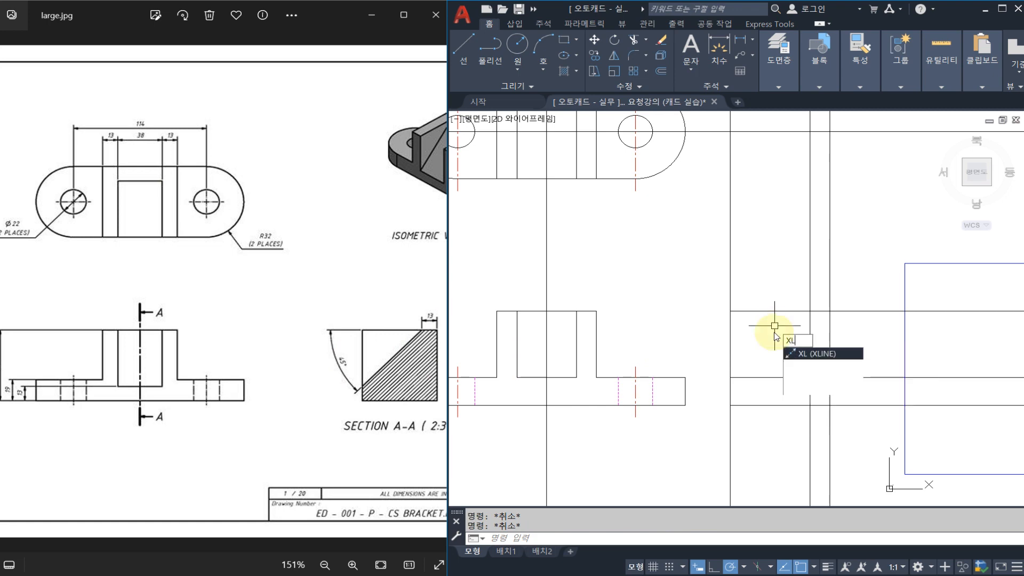
{"action": "key", "text": "Return"}
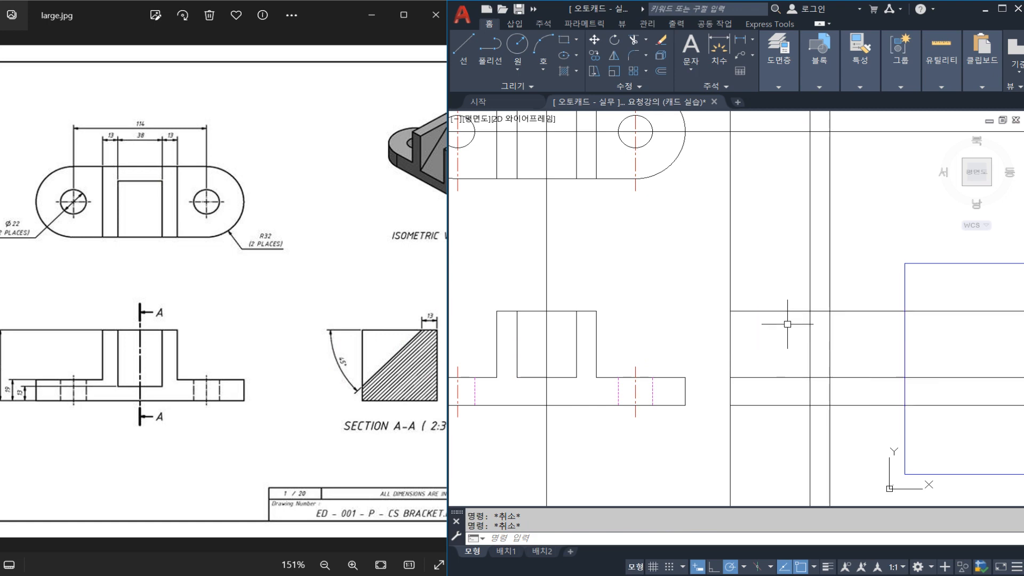
{"action": "type", "text": "L"}
{"action": "key", "text": "Return"}
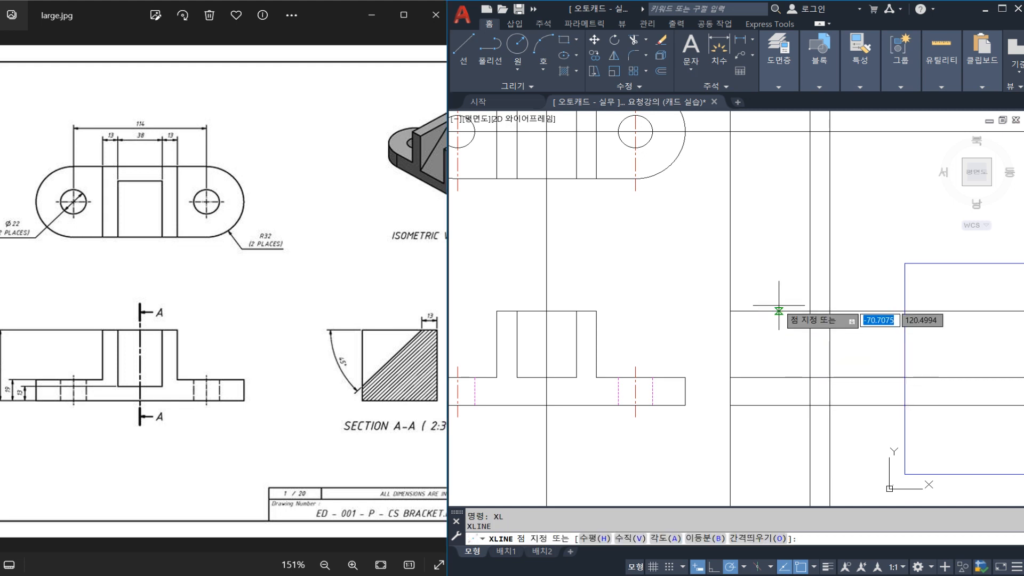
{"action": "type", "text": "A"}
{"action": "key", "text": "Return"}
{"action": "type", "text": "45"}
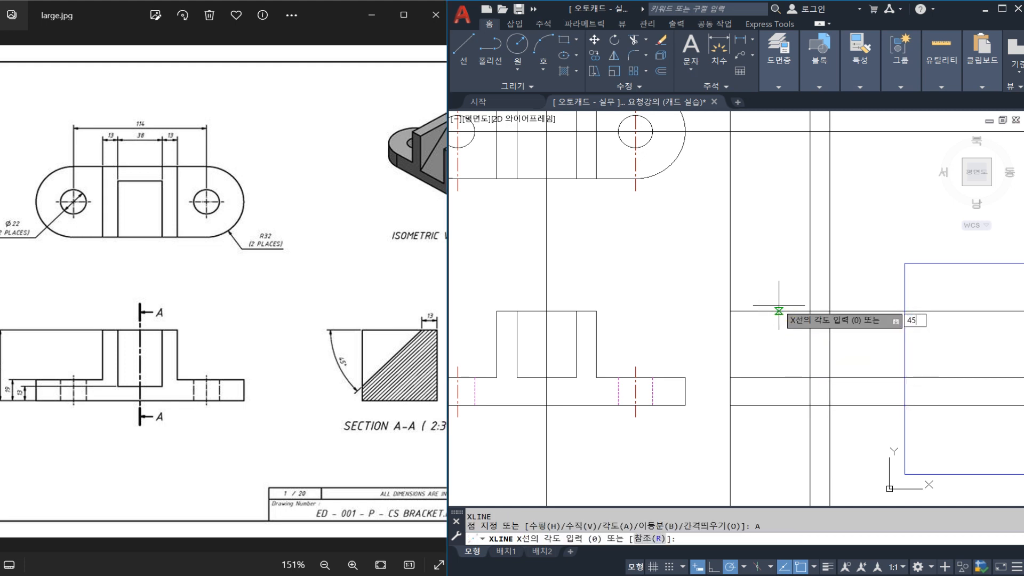
{"action": "key", "text": "Return"}
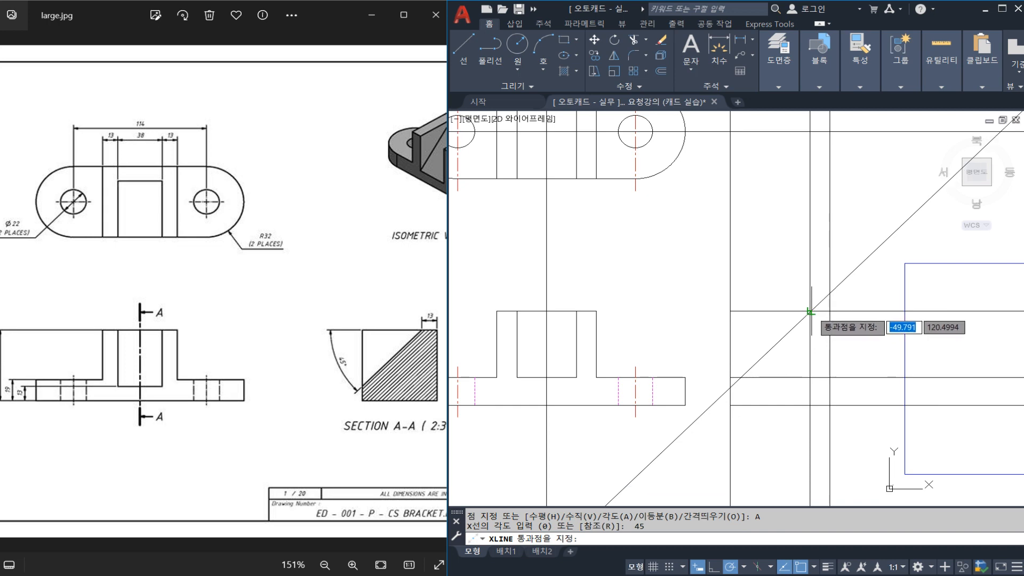
{"action": "left_click", "coordinate": [810, 311]}
{"action": "key", "text": "Escape"}
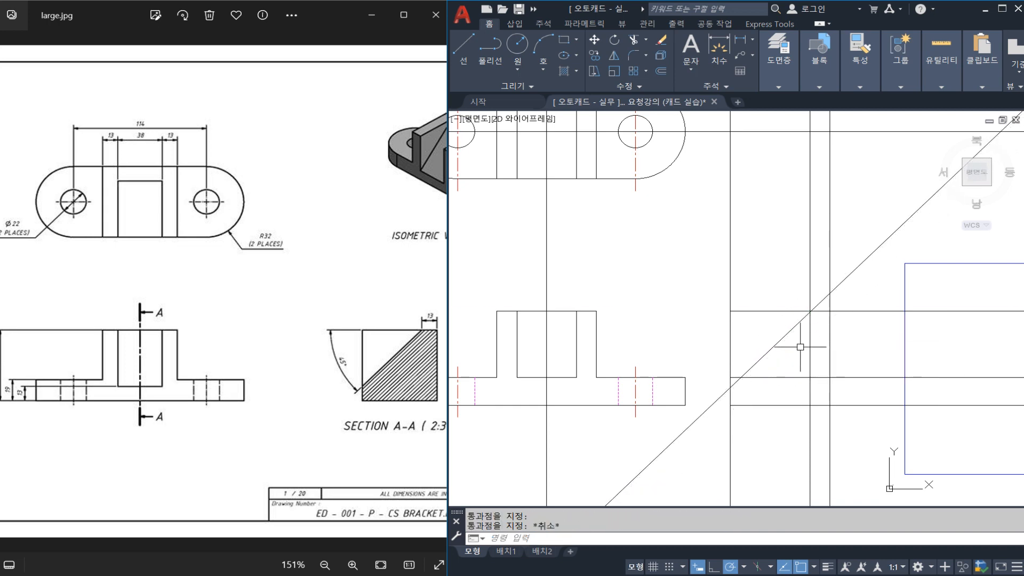
Erase the 45-degree construction line running through the section view's upper edge.
{"action": "scroll", "coordinate": [816, 302], "scroll_direction": "up", "scroll_amount": 4}
{"action": "left_click", "coordinate": [822, 307]}
{"action": "type", "text": "E"}
{"action": "key", "text": "Return"}
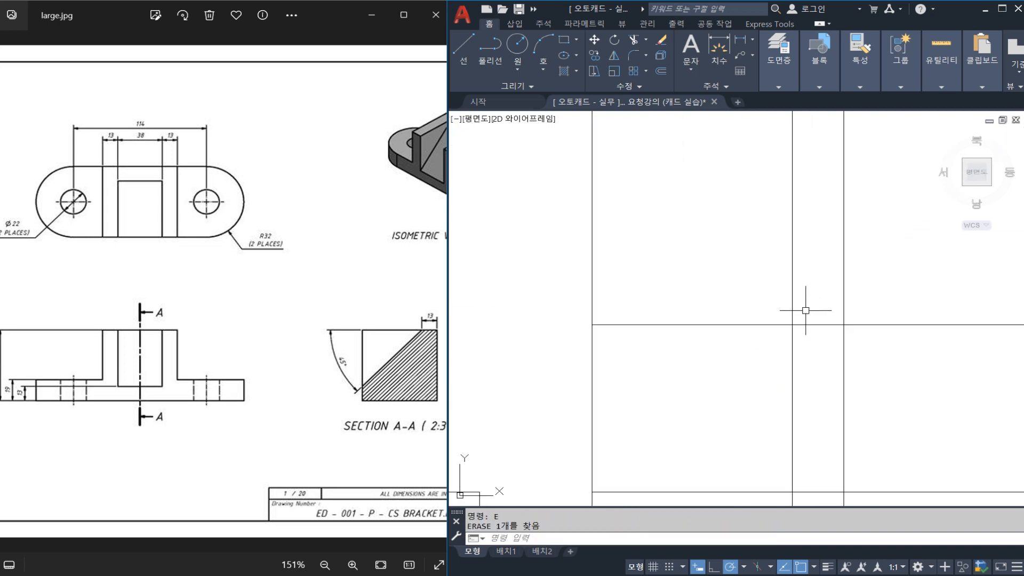
{"action": "scroll", "coordinate": [805, 312], "scroll_direction": "down", "scroll_amount": 4}
{"action": "type", "text": "xl"}
{"action": "key", "text": "Return"}
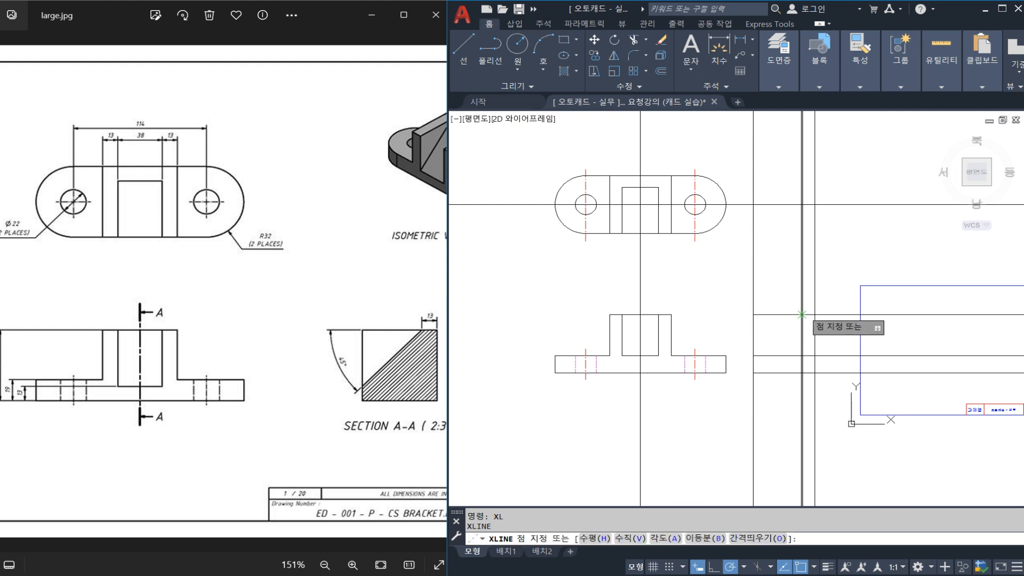
{"action": "type", "text": "a"}
{"action": "key", "text": "Return"}
{"action": "key", "text": "Escape"}
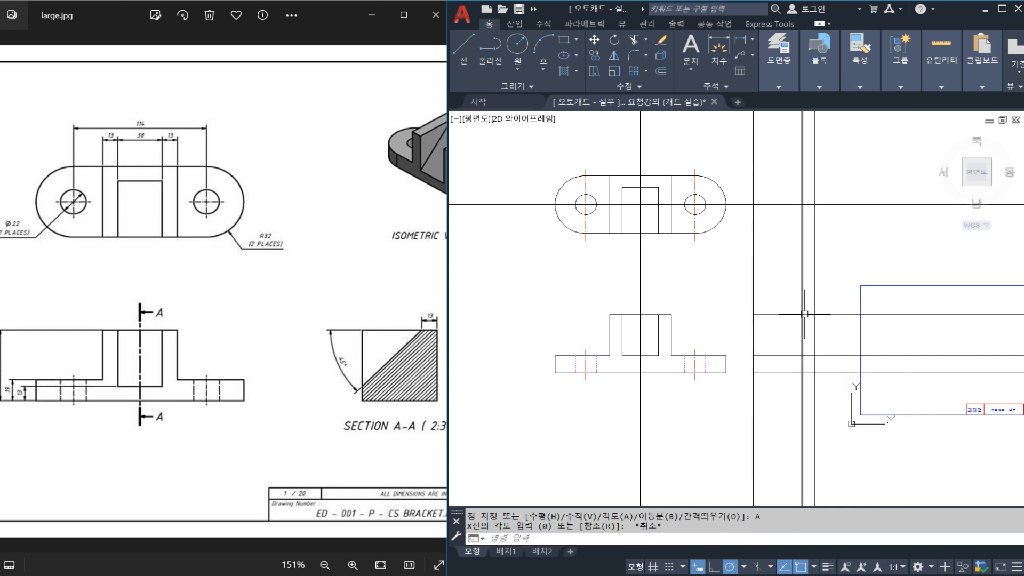
Compare the front view's slot depth and section A-A's slope with the dimensions in the reference image.
{"action": "scroll", "coordinate": [646, 349], "scroll_direction": "up", "scroll_amount": 4}
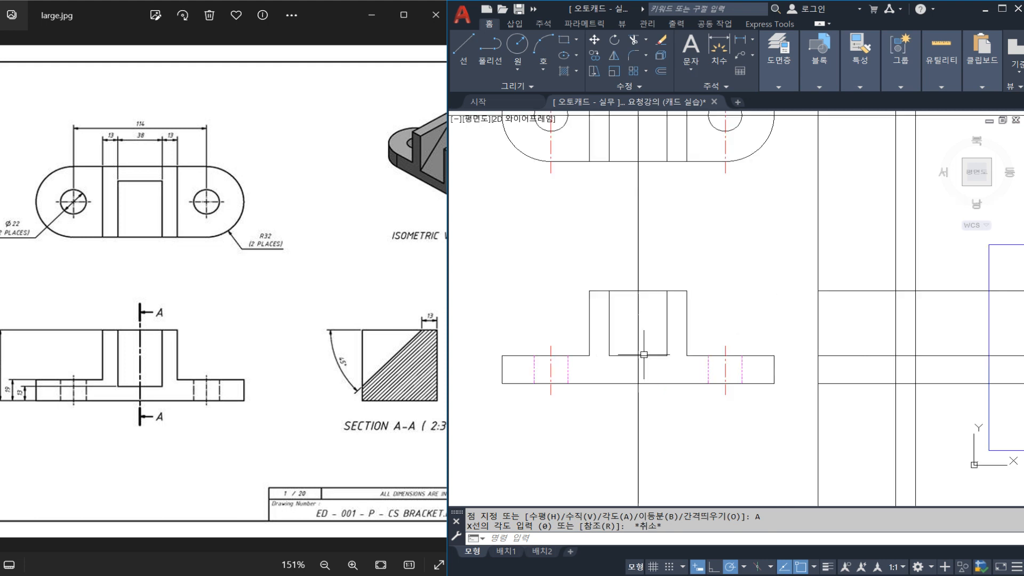
{"action": "mouse_move", "coordinate": [643, 339]}
{"action": "middle_mouse_down"}
{"action": "mouse_move", "coordinate": [618, 345]}
{"action": "mouse_move", "coordinate": [653, 342]}
{"action": "middle_mouse_up"}
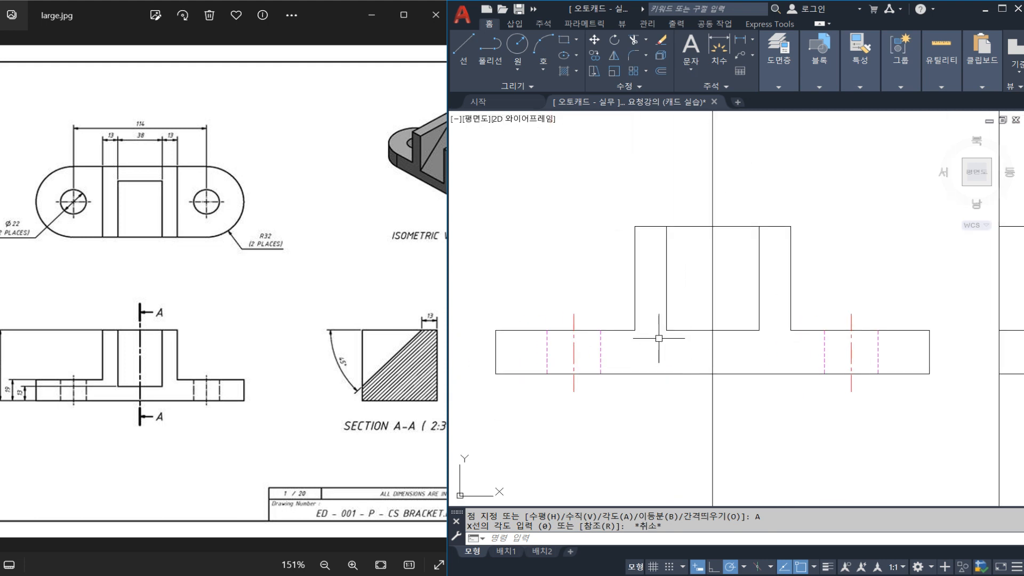
{"action": "mouse_move", "coordinate": [222, 379]}
{"action": "left_mouse_down"}
{"action": "mouse_move", "coordinate": [261, 373]}
{"action": "mouse_move", "coordinate": [260, 384]}
{"action": "left_mouse_up"}
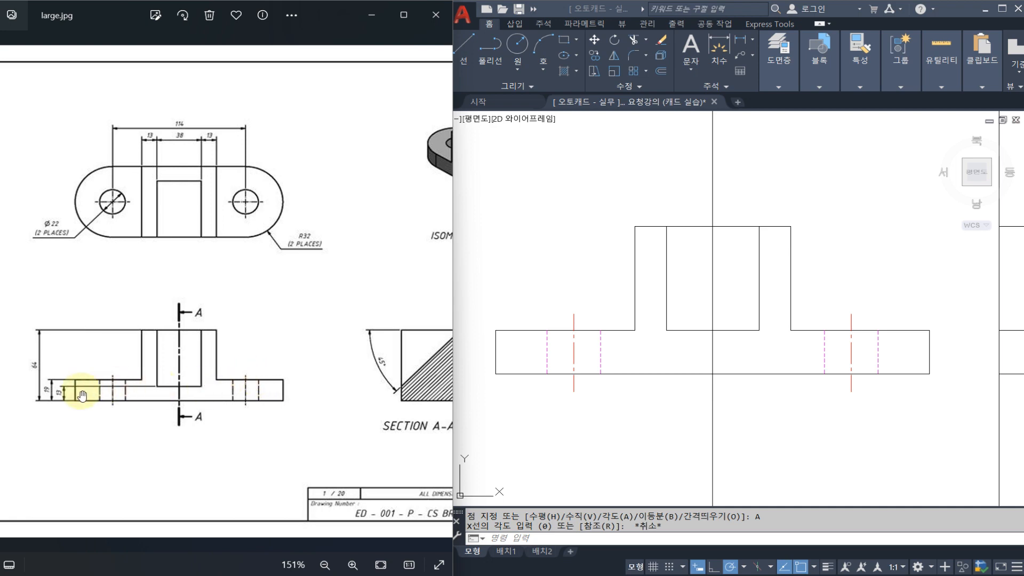
{"action": "left_click_drag", "start_coordinate": [74, 403], "coordinate": [45, 410]}
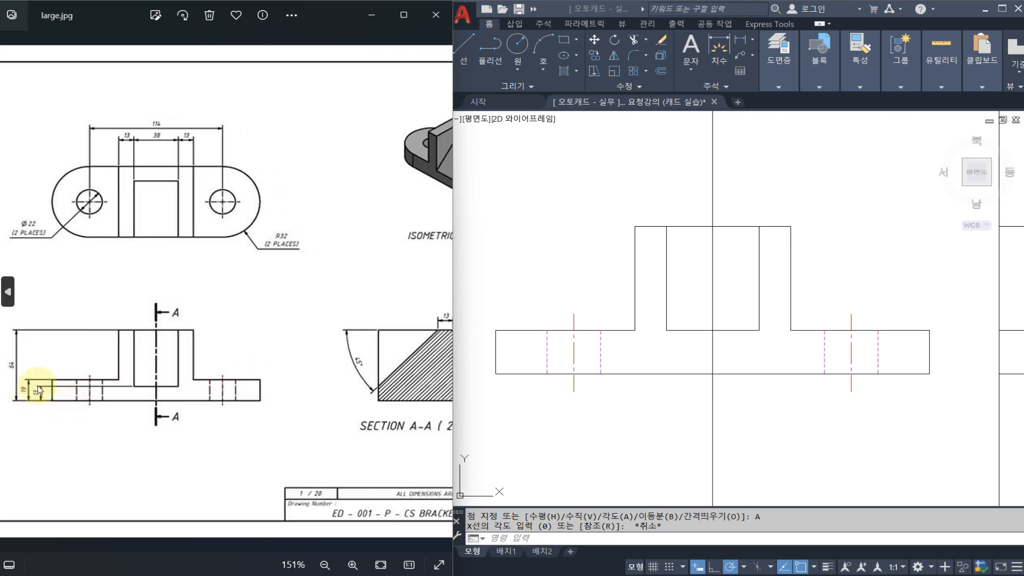
{"action": "left_click_drag", "start_coordinate": [349, 356], "coordinate": [286, 349]}
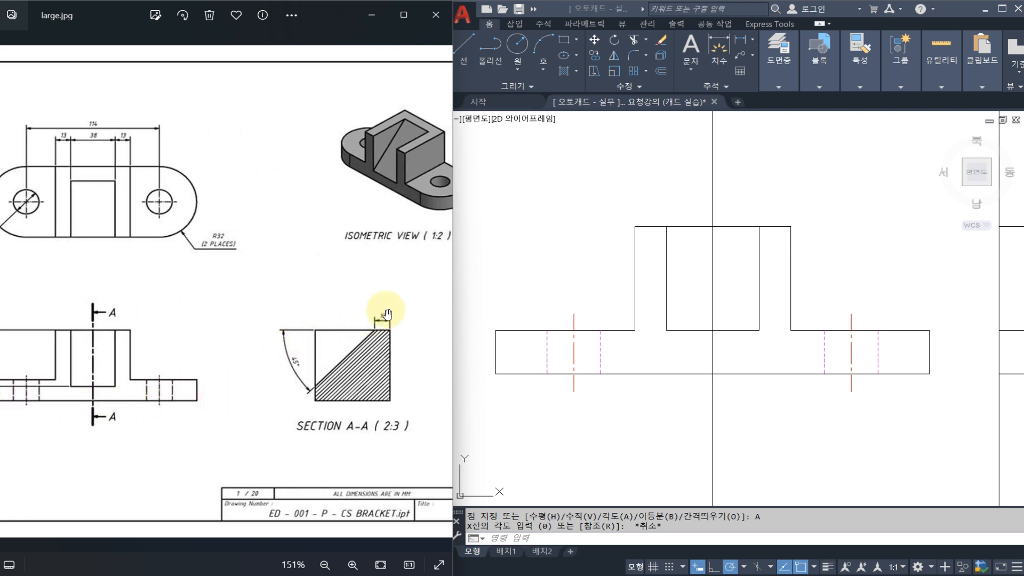
{"action": "mouse_move", "coordinate": [210, 370]}
{"action": "left_mouse_down"}
{"action": "mouse_move", "coordinate": [304, 377]}
{"action": "mouse_move", "coordinate": [187, 382]}
{"action": "mouse_move", "coordinate": [288, 382]}
{"action": "mouse_move", "coordinate": [334, 368]}
{"action": "left_mouse_up"}
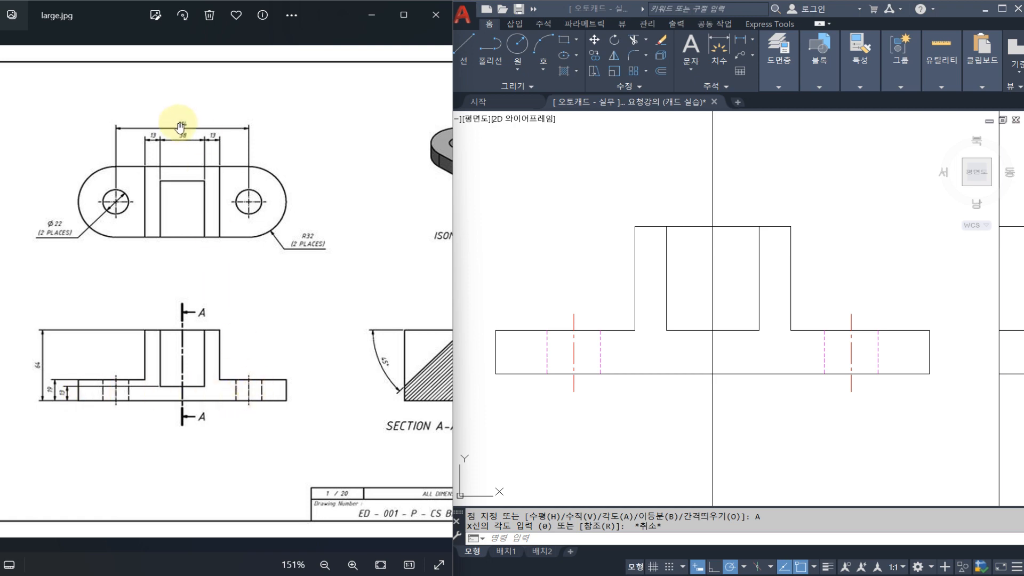
{"action": "mouse_move", "coordinate": [279, 361]}
{"action": "left_mouse_down"}
{"action": "mouse_move", "coordinate": [263, 343]}
{"action": "mouse_move", "coordinate": [349, 342]}
{"action": "left_mouse_up"}
{"action": "left_click_drag", "start_coordinate": [225, 348], "coordinate": [116, 352]}
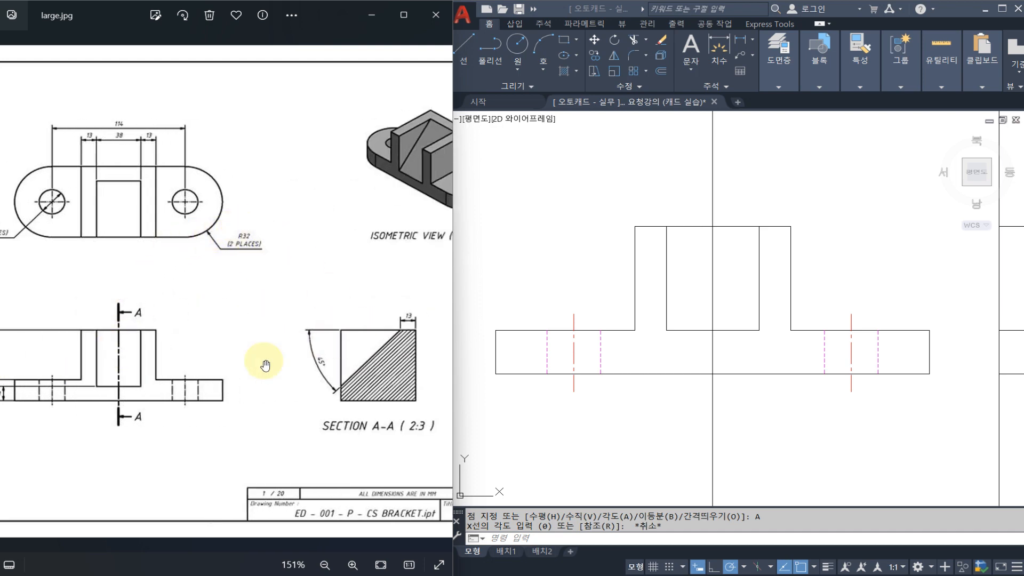
{"action": "left_click_drag", "start_coordinate": [179, 380], "coordinate": [258, 389]}
{"action": "left_click", "coordinate": [582, 372]}
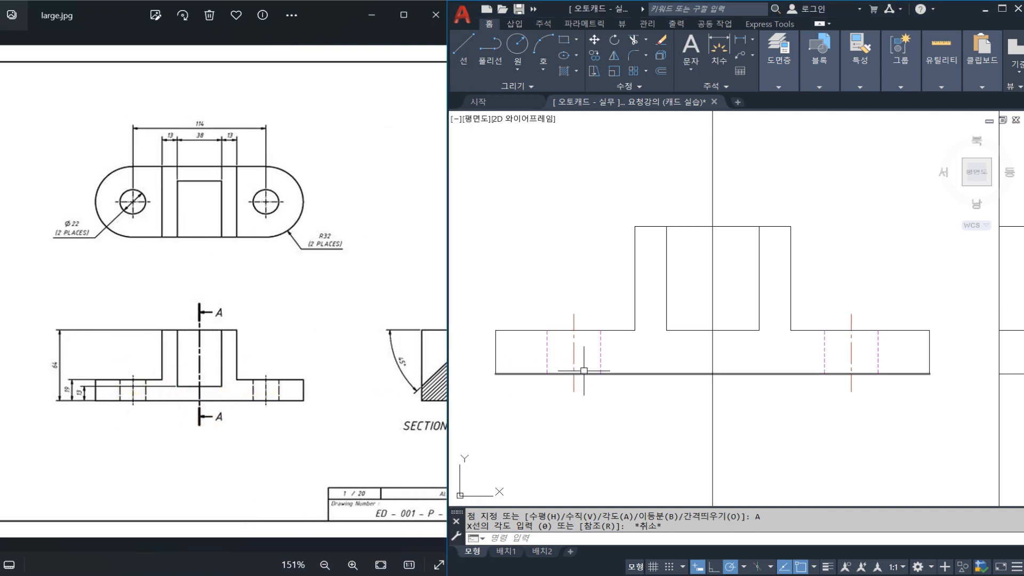
Offset the front view's lower edge 13 mm upward to mark the bottom of the central slot.
{"action": "key", "text": "Escape"}
{"action": "middle_click_drag", "start_coordinate": [727, 363], "coordinate": [705, 358]}
{"action": "type", "text": "o"}
{"action": "key", "text": "Return"}
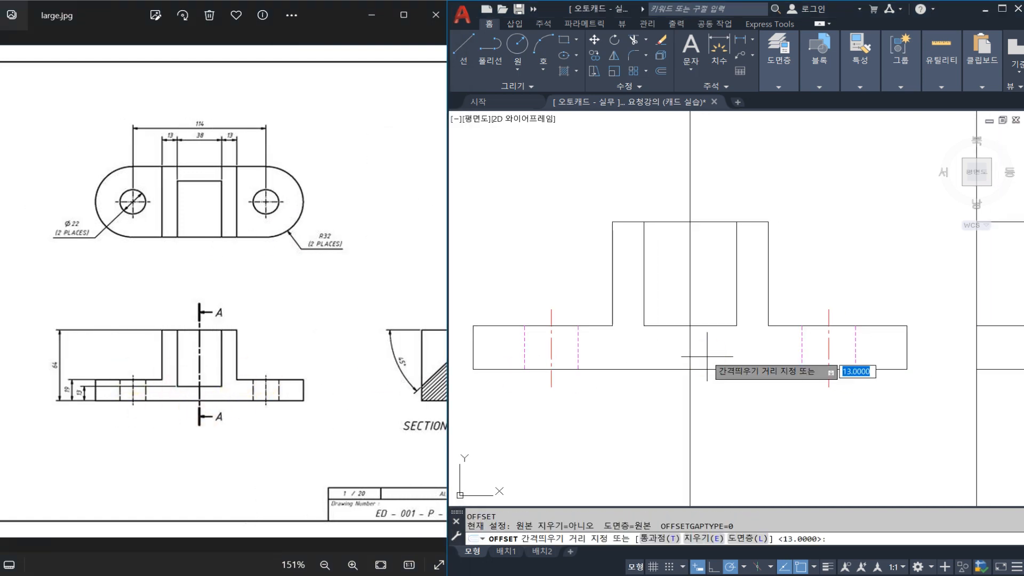
{"action": "key", "text": "Return"}
{"action": "left_click", "coordinate": [721, 368]}
{"action": "left_click", "coordinate": [732, 350]}
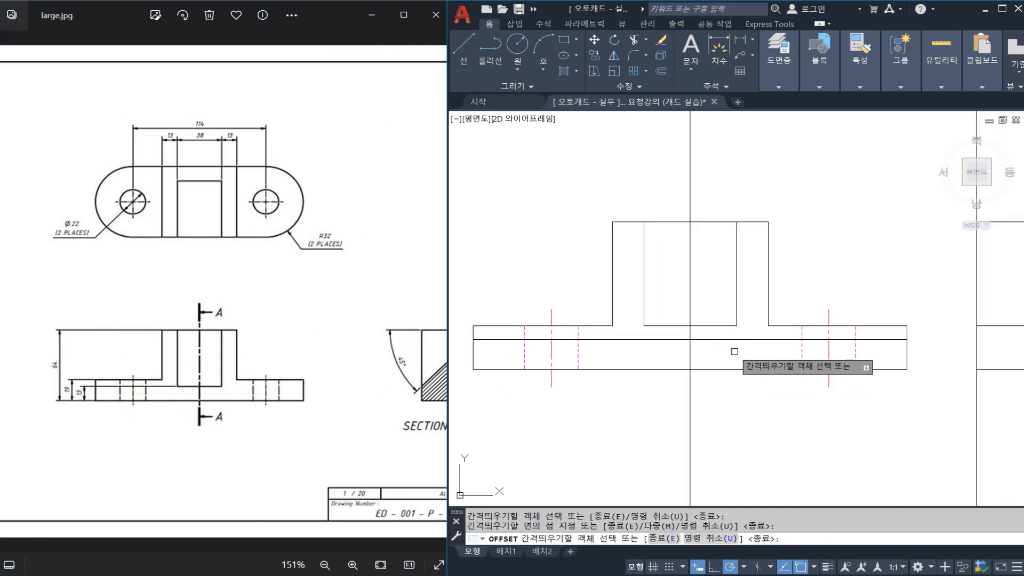
{"action": "key", "text": "Escape"}
Stretch the front view's central slot down to the 13 mm offset line and erase that helper line.
{"action": "key", "text": "Return"}
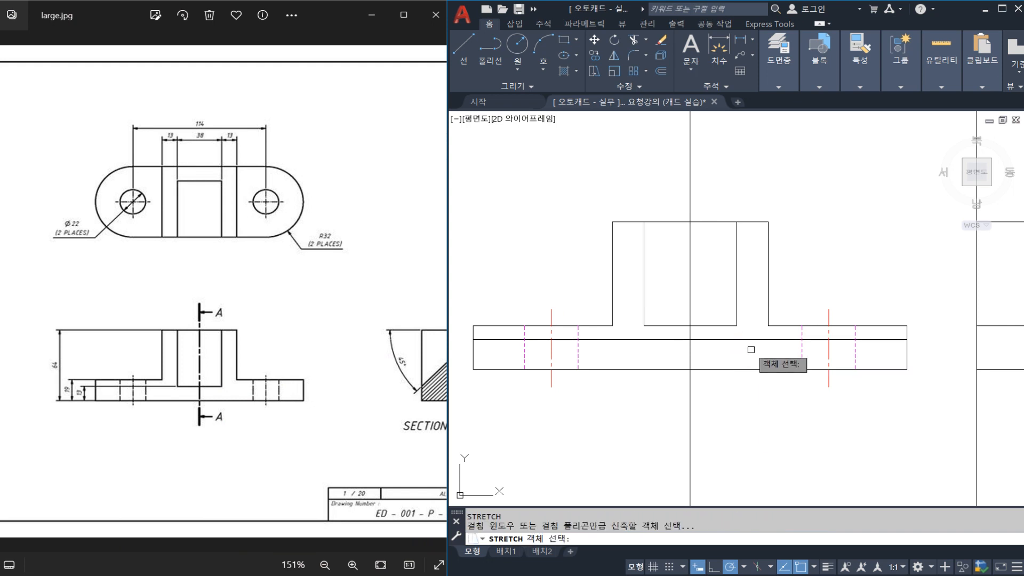
{"action": "left_click", "coordinate": [749, 348]}
{"action": "left_click", "coordinate": [639, 314]}
{"action": "key", "text": "Return"}
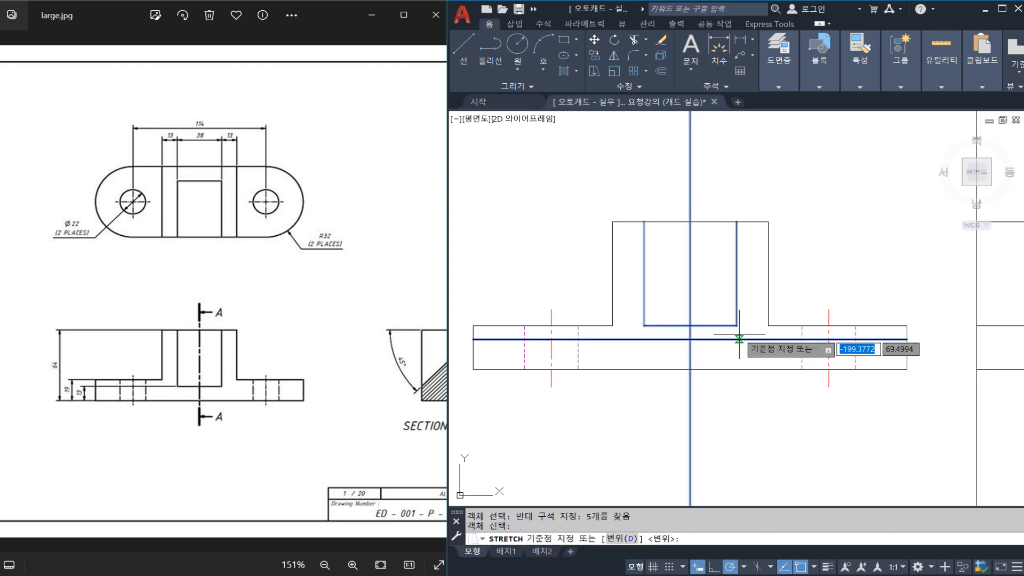
{"action": "left_click", "coordinate": [737, 326]}
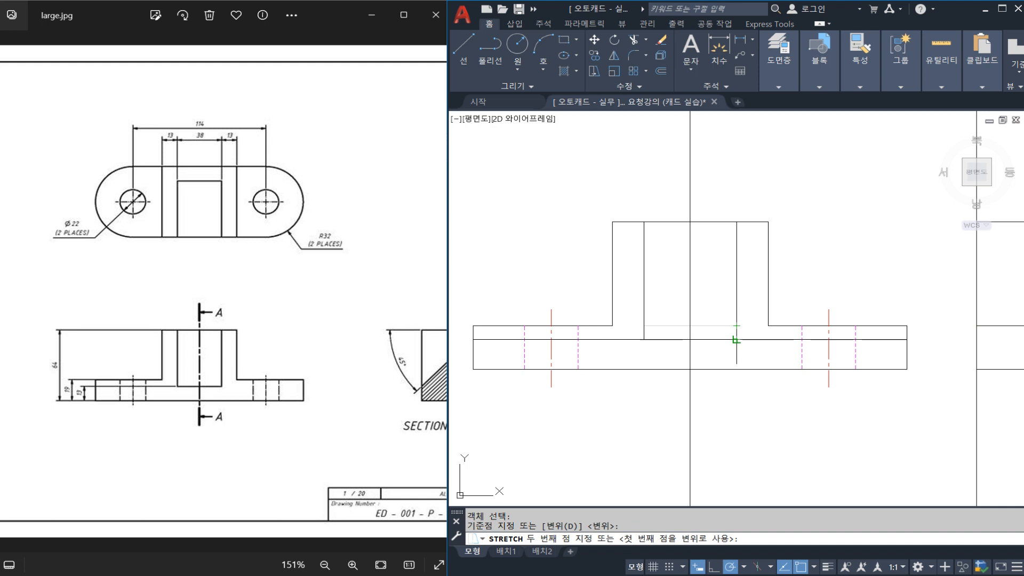
{"action": "left_click", "coordinate": [737, 339]}
{"action": "left_click", "coordinate": [765, 339]}
{"action": "type", "text": "e"}
{"action": "key", "text": "Return"}
Draw a horizontal construction line through the bottom corner of the front view's central slot across to the section view.
{"action": "middle_click_drag", "start_coordinate": [822, 340], "coordinate": [663, 332]}
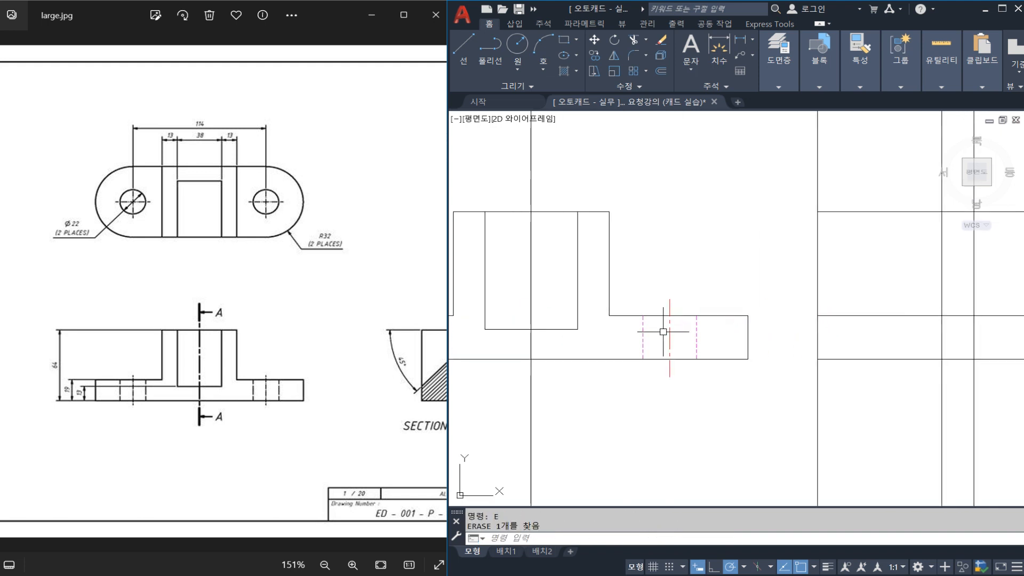
{"action": "type", "text": "xl"}
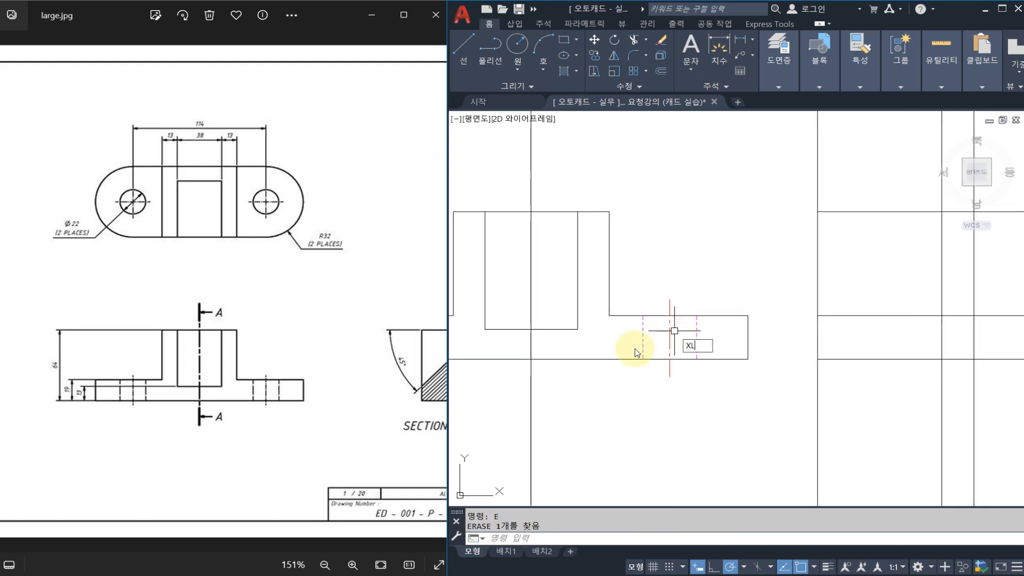
{"action": "key", "text": "Return"}
{"action": "left_click", "coordinate": [577, 329]}
{"action": "left_click", "coordinate": [611, 332]}
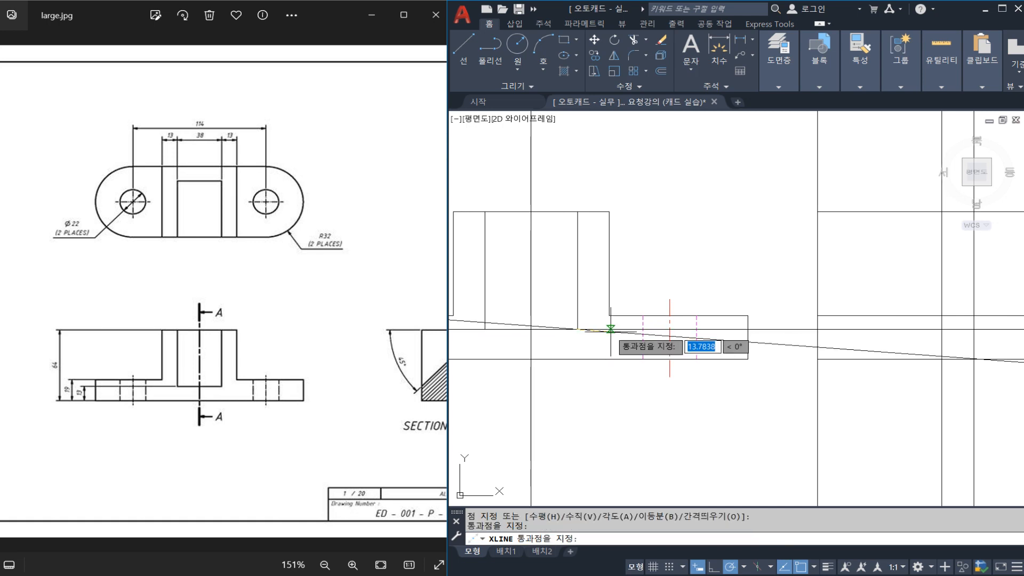
{"action": "key", "text": "Escape"}
{"action": "middle_click_drag", "start_coordinate": [766, 327], "coordinate": [624, 327]}
{"action": "type", "text": "D"}
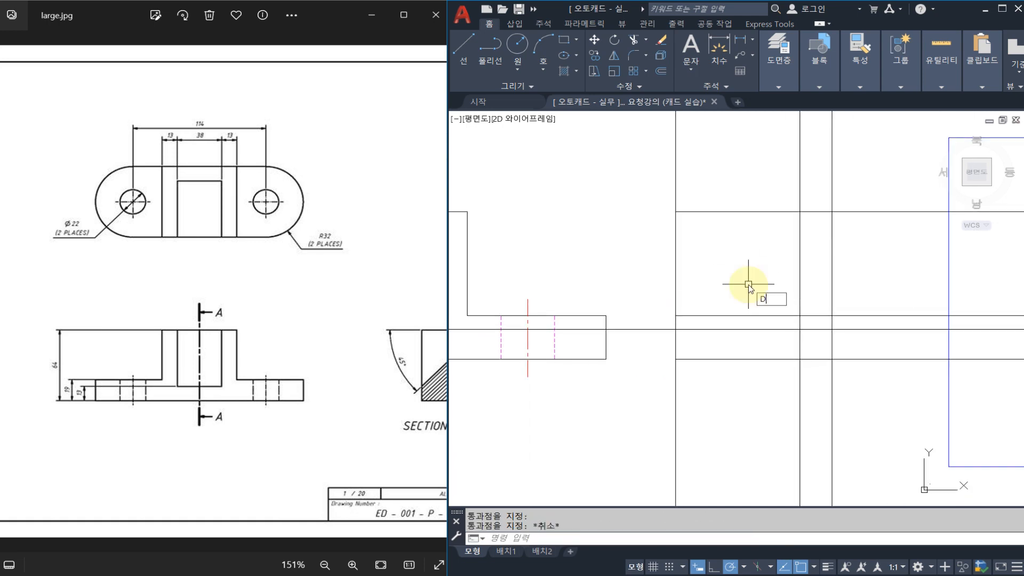
{"action": "type", "text": "IMLI"}
{"action": "key", "text": "Return"}
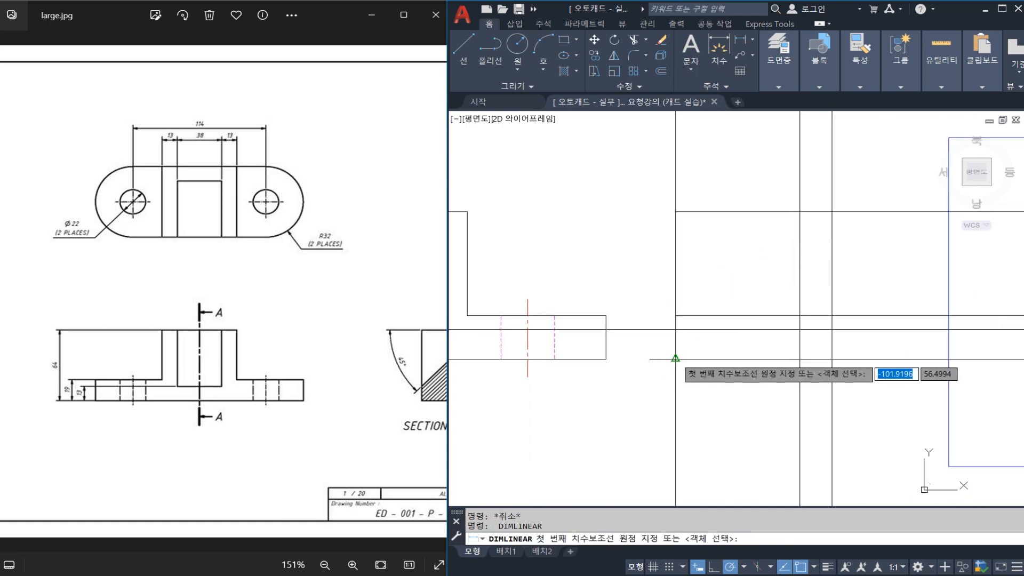
{"action": "left_click", "coordinate": [676, 359]}
{"action": "key", "text": "Escape"}
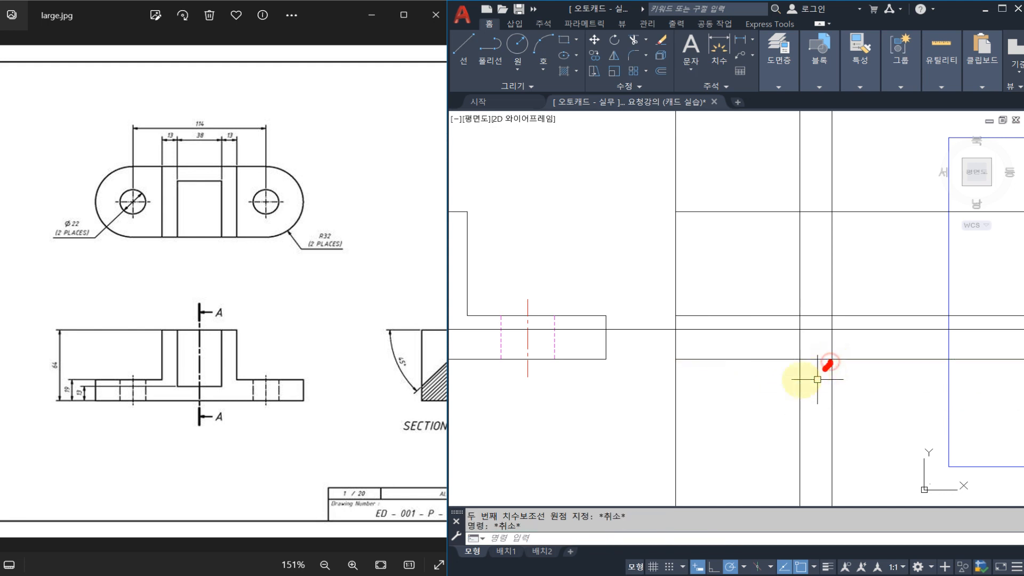
{"action": "mouse_move", "coordinate": [828, 365]}
{"action": "left_mouse_down"}
{"action": "mouse_move", "coordinate": [662, 365]}
{"action": "mouse_move", "coordinate": [664, 356]}
{"action": "left_mouse_up"}
{"action": "mouse_move", "coordinate": [840, 204]}
{"action": "left_mouse_down"}
{"action": "mouse_move", "coordinate": [859, 351]}
{"action": "mouse_move", "coordinate": [847, 359]}
{"action": "left_mouse_up"}
{"action": "mouse_move", "coordinate": [832, 212]}
{"action": "left_mouse_down"}
{"action": "mouse_move", "coordinate": [818, 199]}
{"action": "mouse_move", "coordinate": [796, 203]}
{"action": "left_mouse_up"}
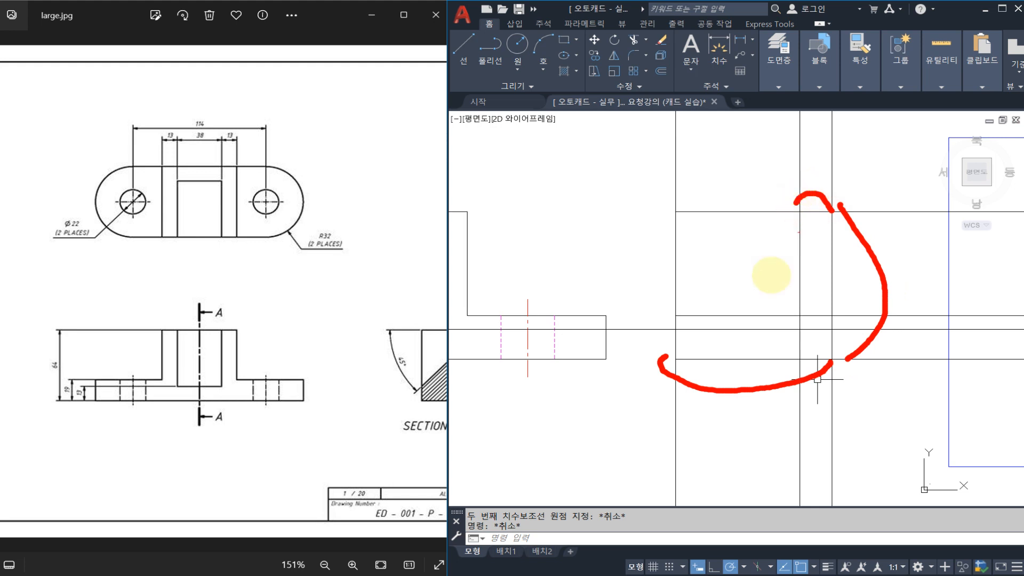
{"action": "left_click_drag", "start_coordinate": [699, 351], "coordinate": [681, 333]}
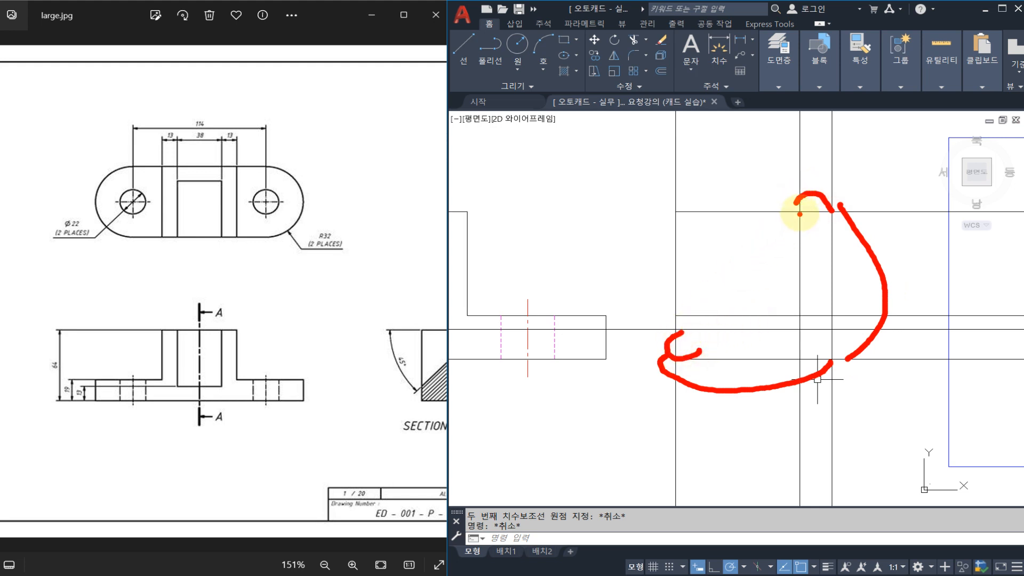
{"action": "left_click_drag", "start_coordinate": [799, 212], "coordinate": [694, 312]}
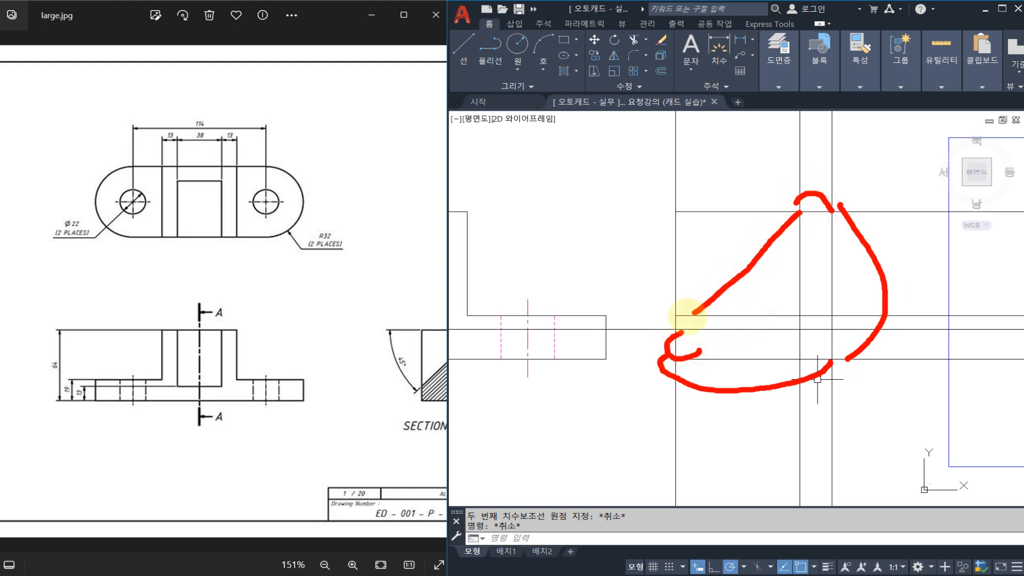
{"action": "key", "text": "Escape"}
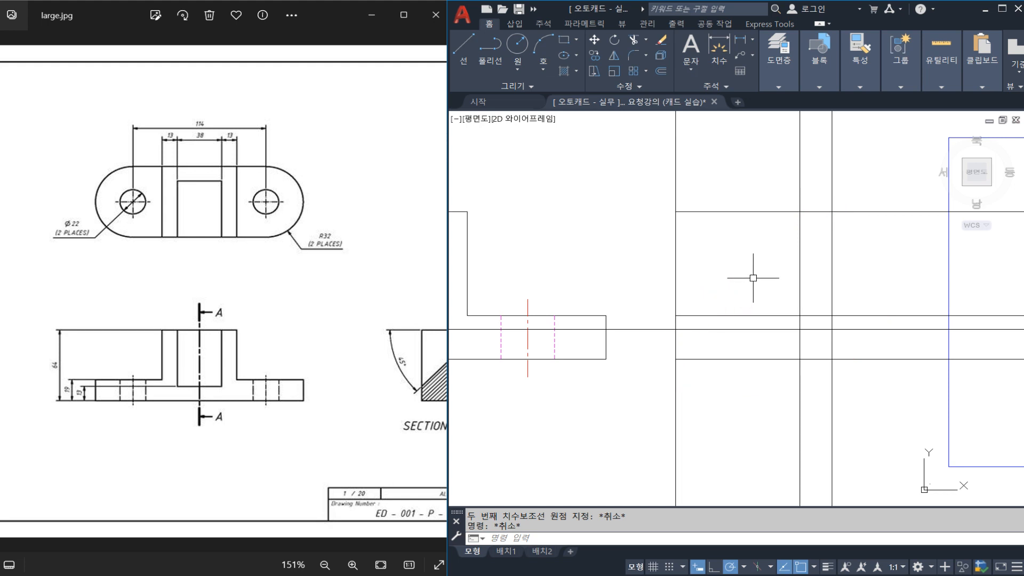
Draw section A-A's slope line from the 13 mm mark on the upper edge to where the slot-bottom construction line meets the left vertical.
{"action": "left_click", "coordinate": [440, 324]}
{"action": "left_click_drag", "start_coordinate": [412, 316], "coordinate": [306, 303]}
{"action": "left_click", "coordinate": [801, 283]}
{"action": "key", "text": "Escape"}
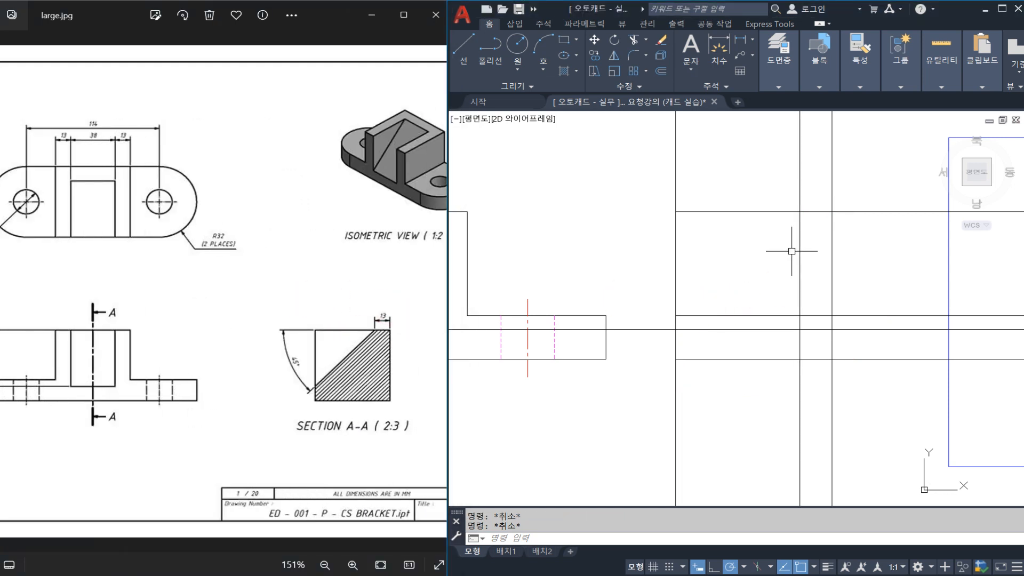
{"action": "type", "text": "l"}
{"action": "key", "text": "Return"}
{"action": "left_click", "coordinate": [799, 212]}
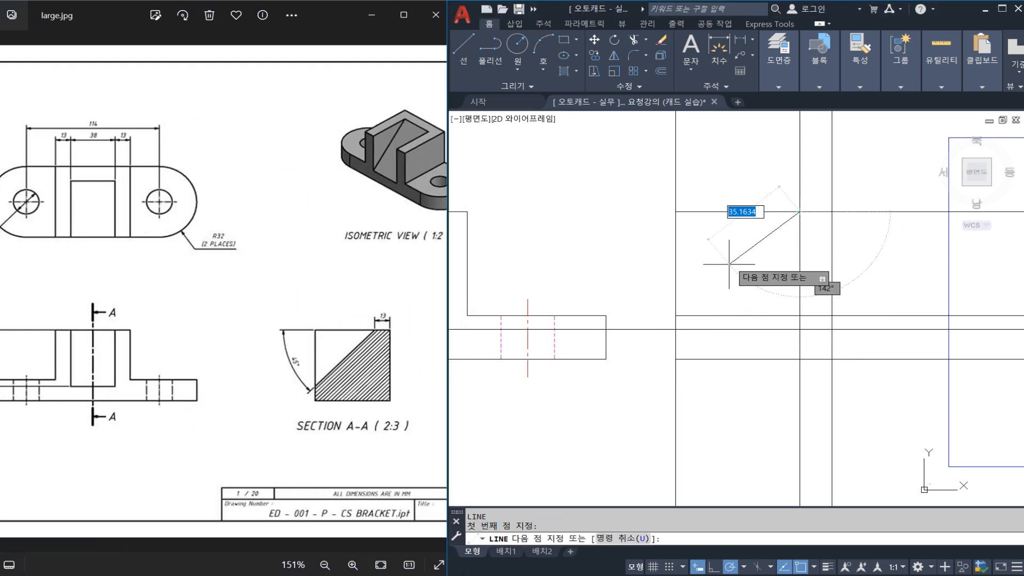
{"action": "left_click", "coordinate": [675, 327]}
{"action": "key", "text": "Escape"}
{"action": "middle_click_drag", "start_coordinate": [796, 277], "coordinate": [760, 282]}
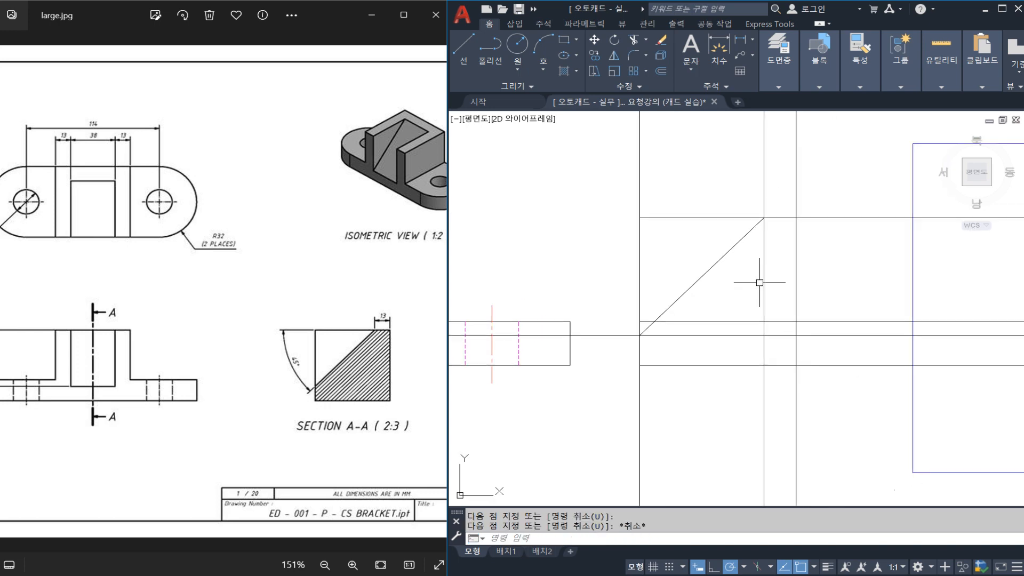
Trim the section view's vertical construction lines above its upper edge, using that edge as the cutting boundary.
{"action": "left_click_drag", "start_coordinate": [241, 326], "coordinate": [286, 321]}
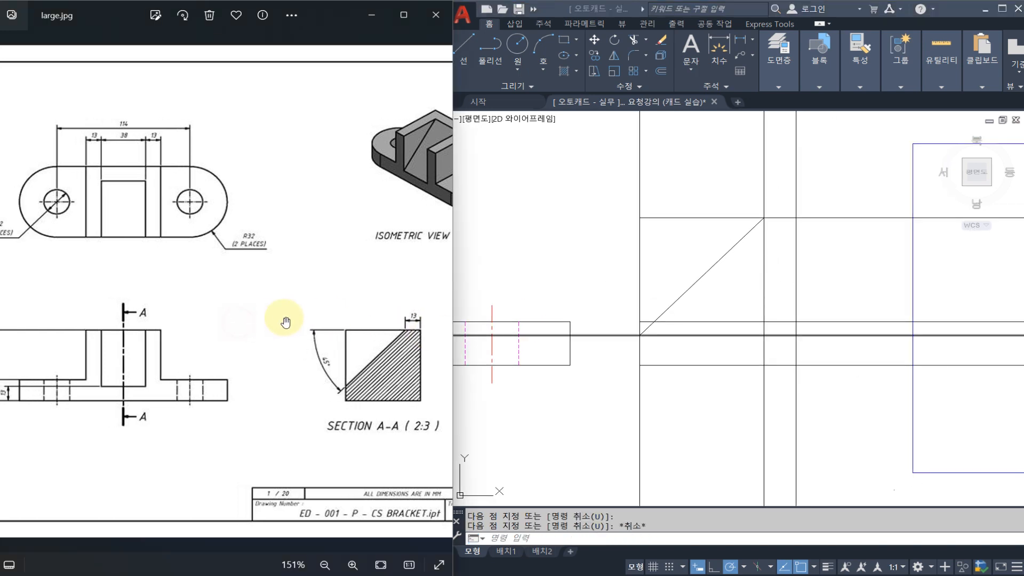
{"action": "left_click", "coordinate": [643, 312]}
{"action": "key", "text": "Escape"}
{"action": "middle_click_drag", "start_coordinate": [721, 281], "coordinate": [795, 296]}
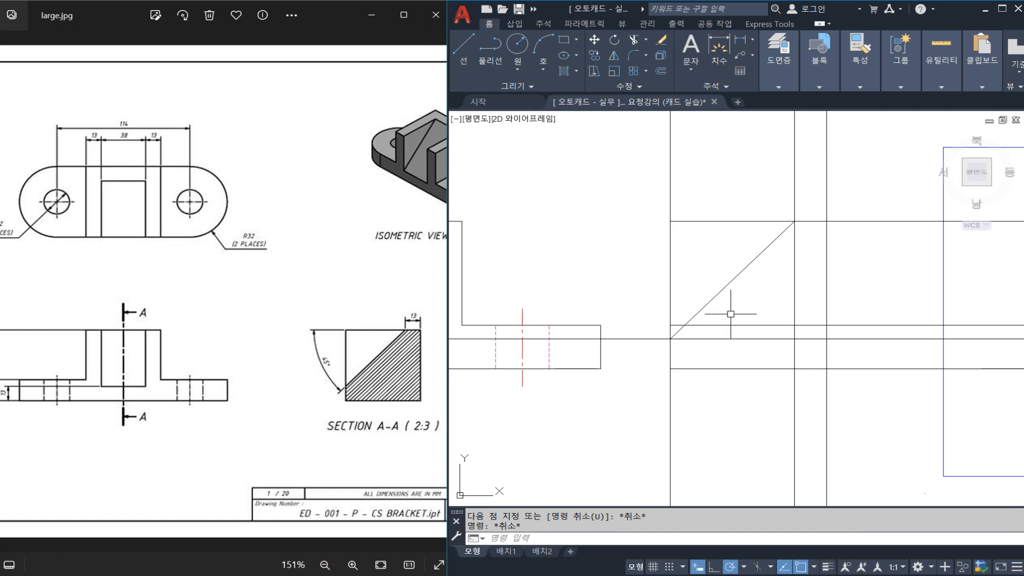
{"action": "middle_click_drag", "start_coordinate": [730, 314], "coordinate": [765, 300]}
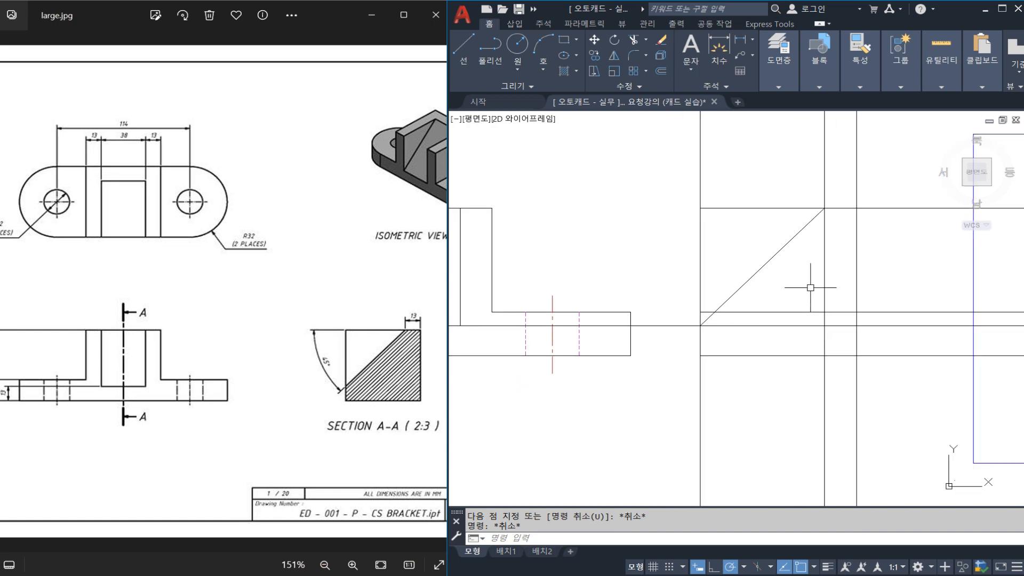
{"action": "middle_click_drag", "start_coordinate": [821, 280], "coordinate": [798, 279]}
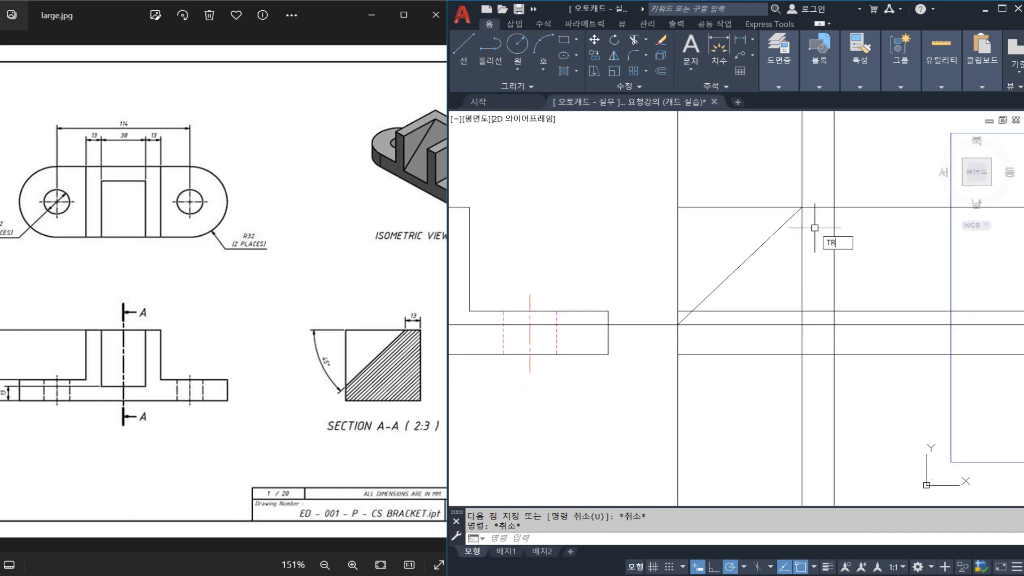
{"action": "key", "text": "Return"}
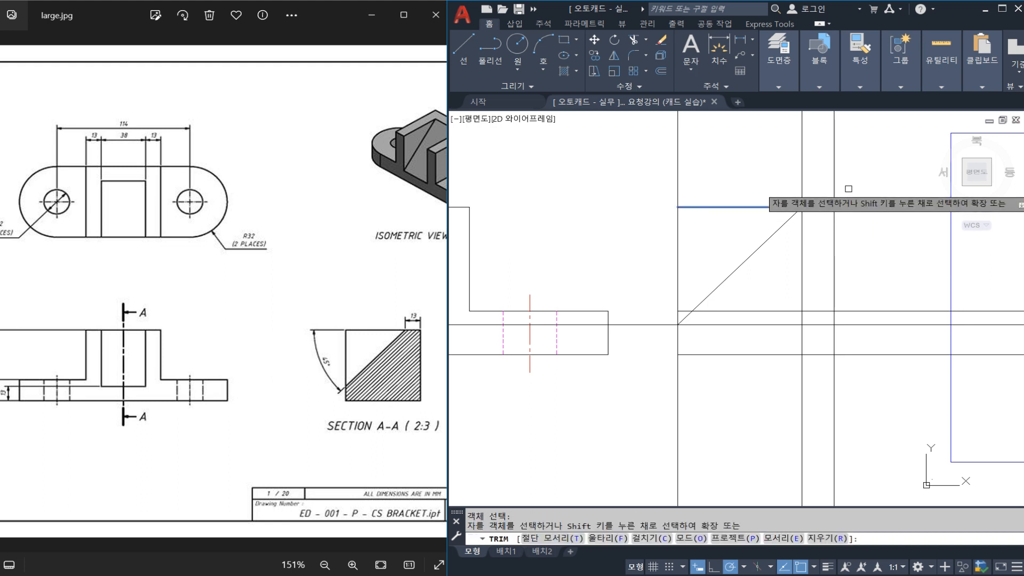
{"action": "left_click", "coordinate": [850, 189]}
{"action": "left_click", "coordinate": [623, 170]}
{"action": "key", "text": "Escape"}
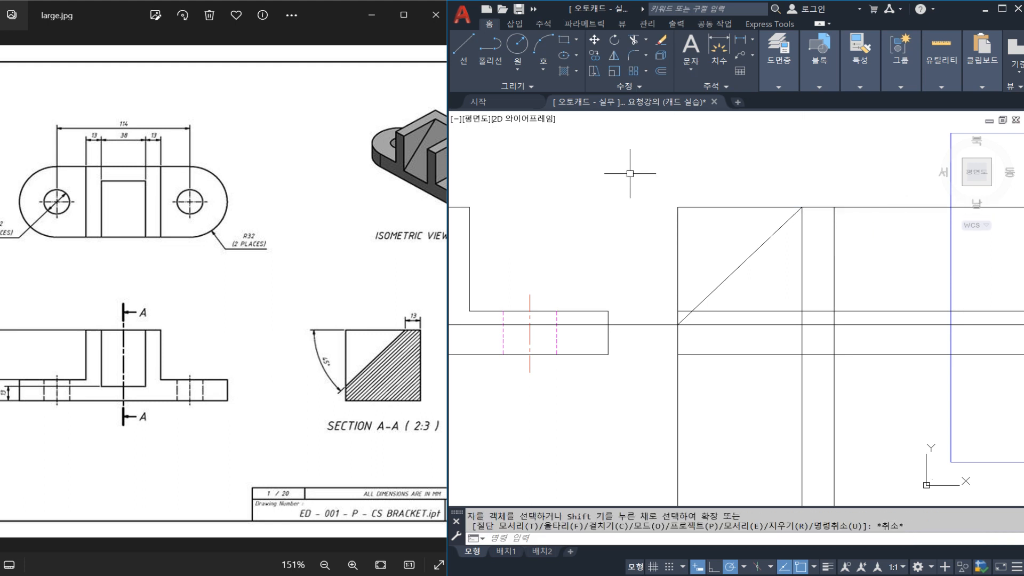
Erase the vertical helper line that marks the 13 mm offset at the upper end of the section's slope.
{"action": "left_click", "coordinate": [802, 275]}
{"action": "type", "text": "e"}
{"action": "key", "text": "Return"}
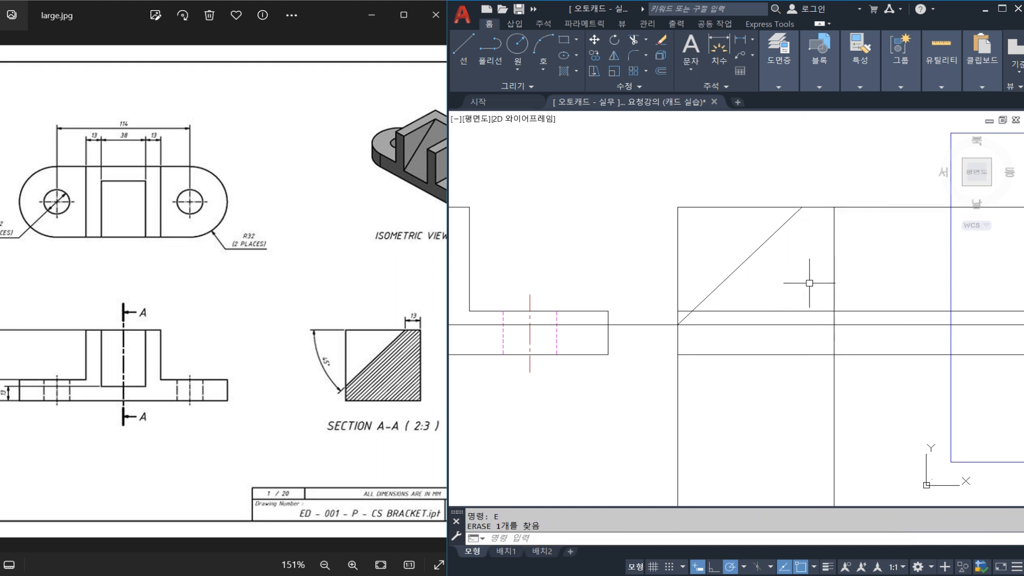
Trim the horizontal construction lines that extend beyond the outer vertical edge on the section view's right side.
{"action": "type", "text": "tr"}
{"action": "key", "text": "Return"}
{"action": "left_click", "coordinate": [855, 254]}
{"action": "left_click", "coordinate": [809, 252]}
{"action": "key", "text": "Return"}
{"action": "left_click", "coordinate": [885, 167]}
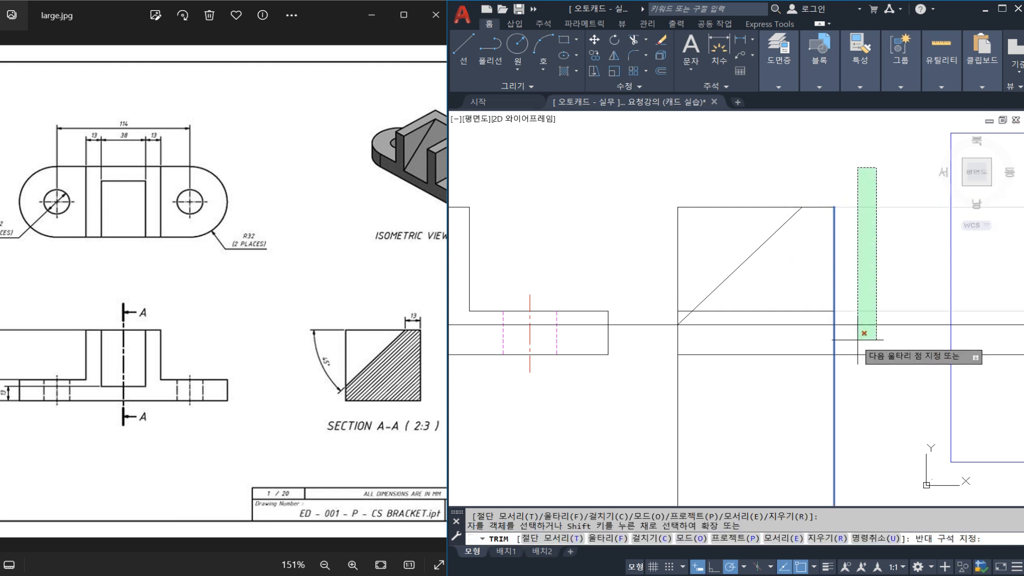
{"action": "left_click", "coordinate": [851, 373]}
{"action": "key", "text": "Escape"}
{"action": "key", "text": "Escape"}
{"action": "key", "text": "Escape"}
Trim the slot-bottom construction line between the front view and the section, using the section's left vertical as the cutting edge.
{"action": "key", "text": "Return"}
{"action": "left_click", "coordinate": [680, 339]}
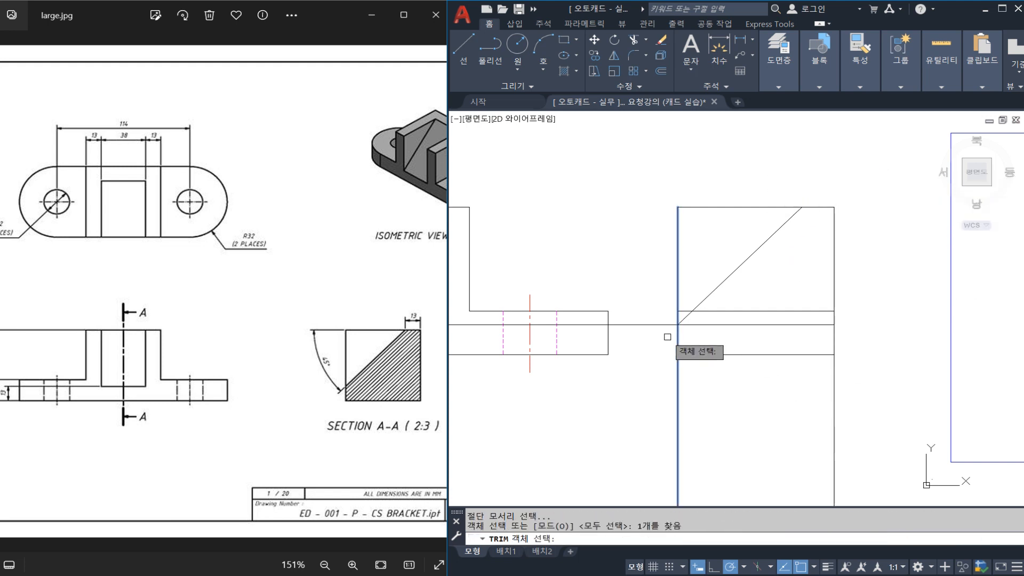
{"action": "key", "text": "Return"}
{"action": "left_click", "coordinate": [661, 324]}
{"action": "key", "text": "Return"}
{"action": "key", "text": "Return"}
Trim both section verticals below the lower edge to close the section A-A outline.
{"action": "left_click", "coordinate": [711, 355]}
{"action": "key", "text": "Return"}
{"action": "left_click", "coordinate": [856, 397]}
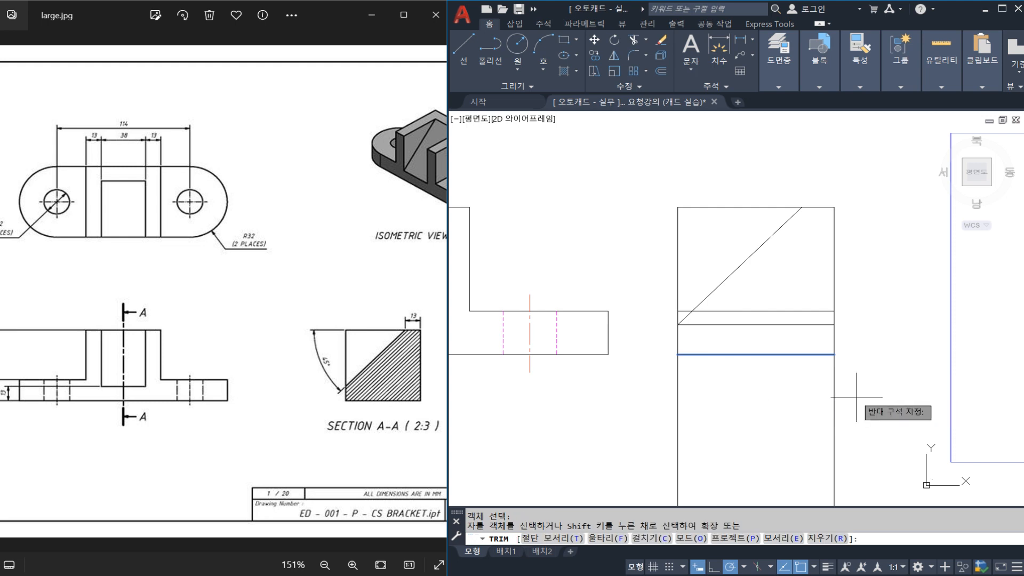
{"action": "left_click", "coordinate": [666, 389]}
{"action": "key", "text": "Escape"}
Select the sloped line in section A-A.
{"action": "middle_click_drag", "start_coordinate": [657, 360], "coordinate": [787, 346]}
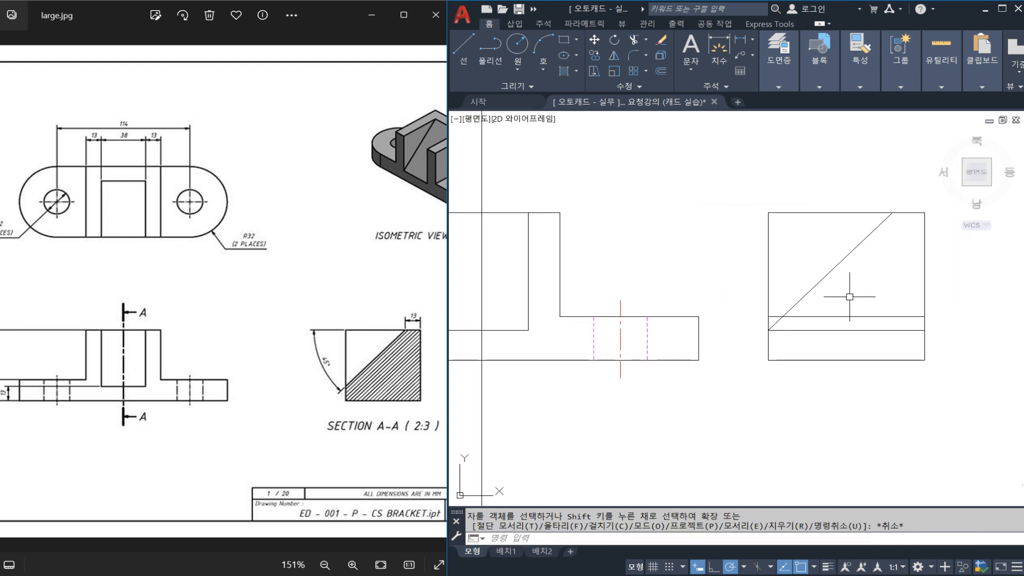
{"action": "middle_click_drag", "start_coordinate": [824, 304], "coordinate": [847, 300]}
{"action": "left_click", "coordinate": [846, 276]}
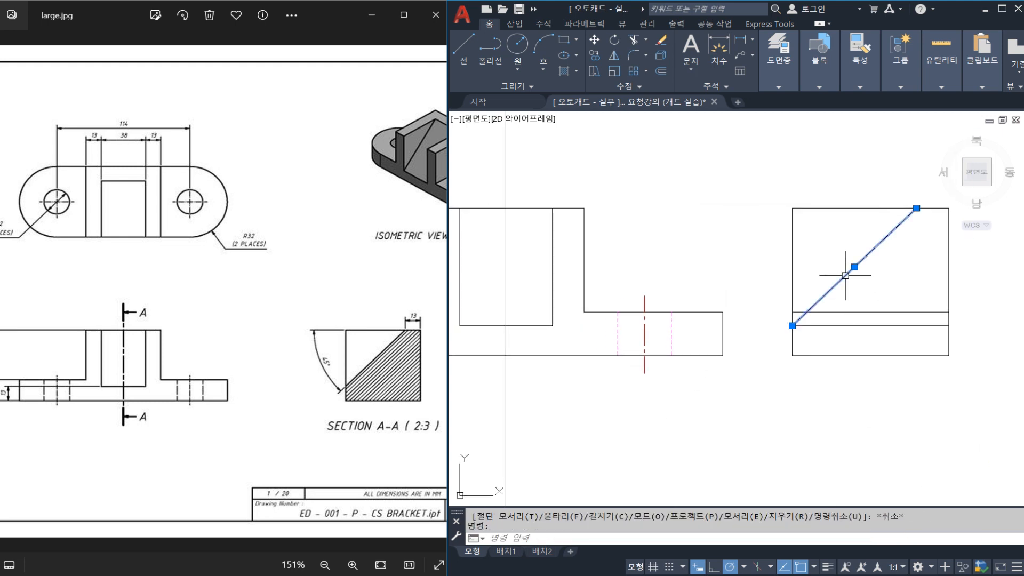
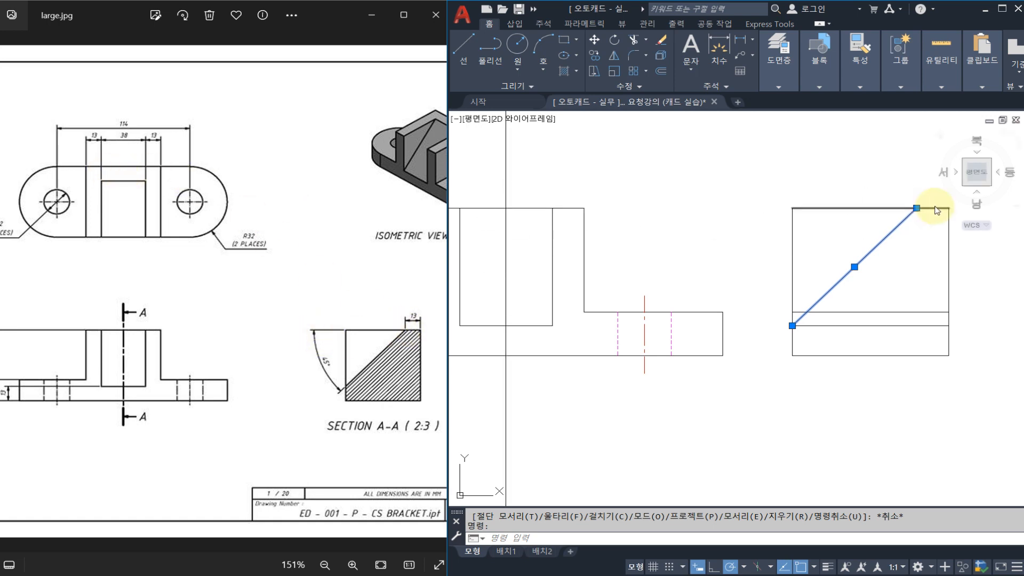
Match the sloped line in the side view to the dashed hidden-line properties of the hole edge in the front view.
{"action": "left_click", "coordinate": [792, 325]}
{"action": "key", "text": "Escape"}
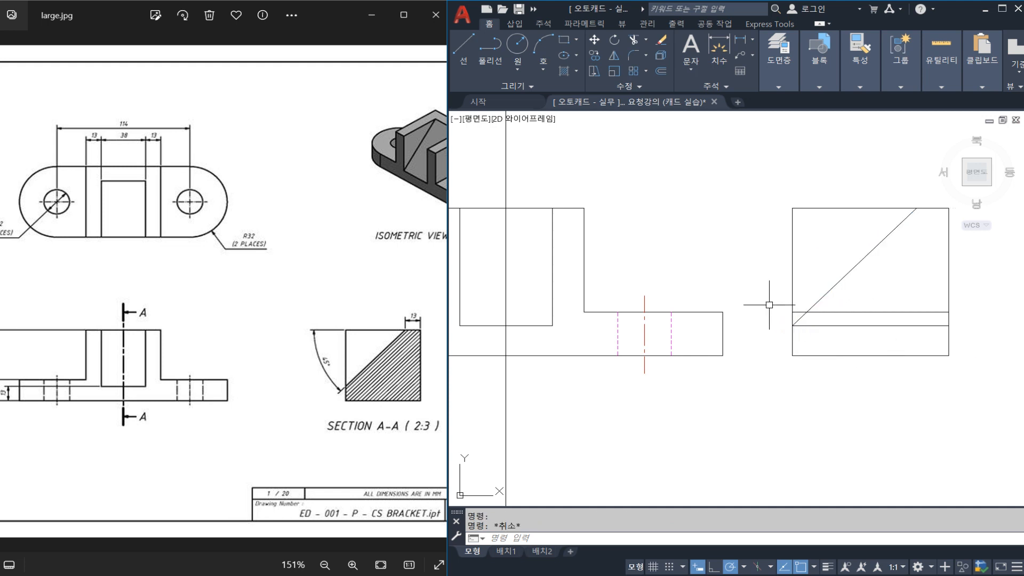
{"action": "key", "text": "Return"}
{"action": "left_click", "coordinate": [672, 339]}
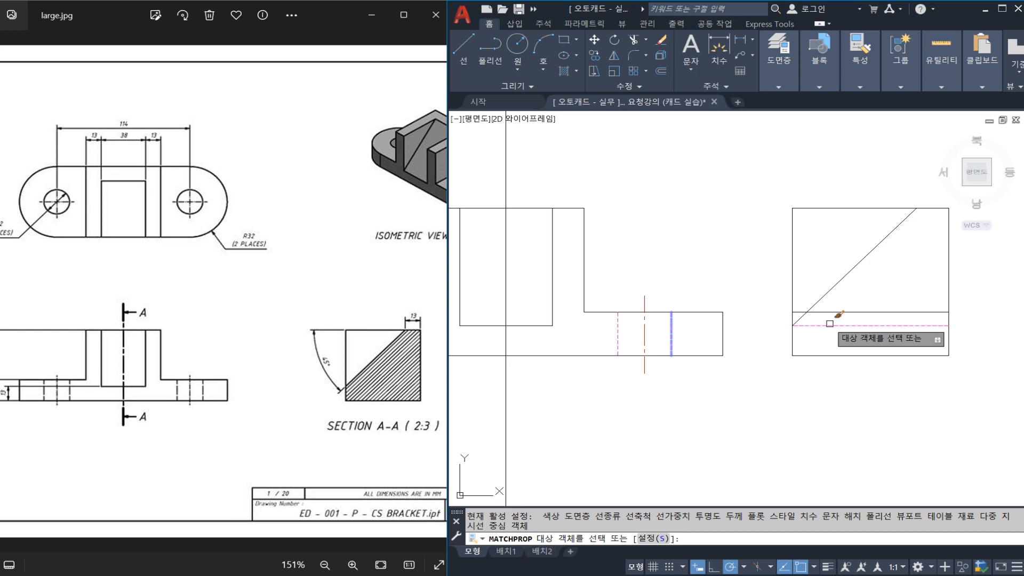
{"action": "left_click", "coordinate": [840, 280]}
{"action": "key", "text": "Escape"}
{"action": "middle_click_drag", "start_coordinate": [862, 309], "coordinate": [806, 310]}
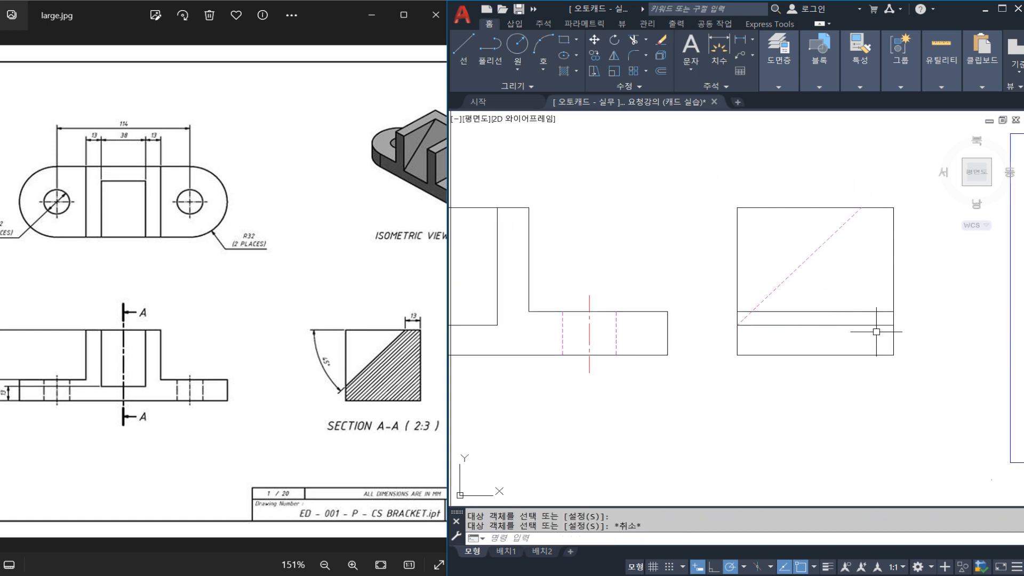
{"action": "key", "text": "Escape"}
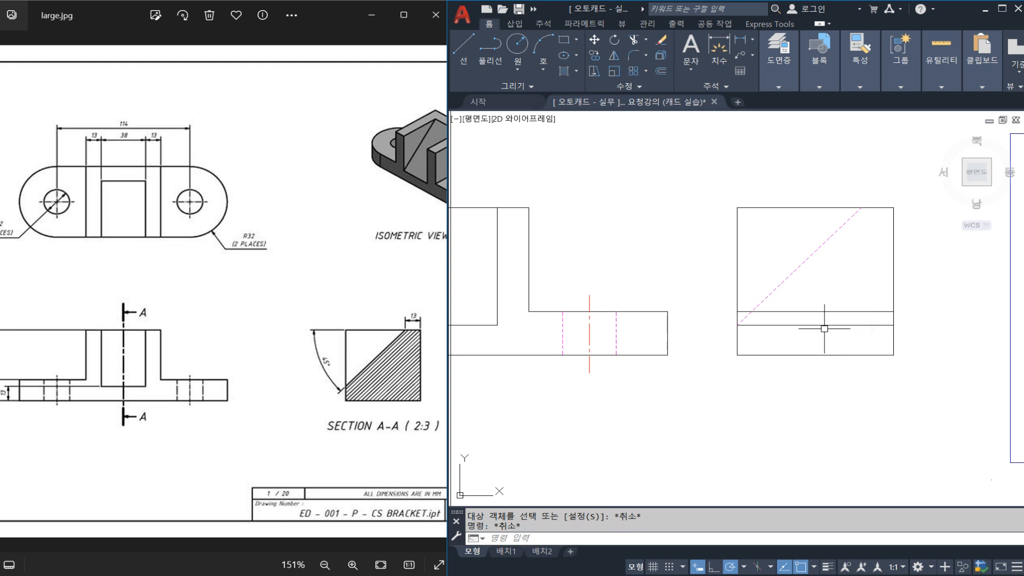
Erase the horizontal slot-bottom line that crosses the side view just below the base's upper edge line.
{"action": "left_click", "coordinate": [823, 325]}
{"action": "type", "text": "E"}
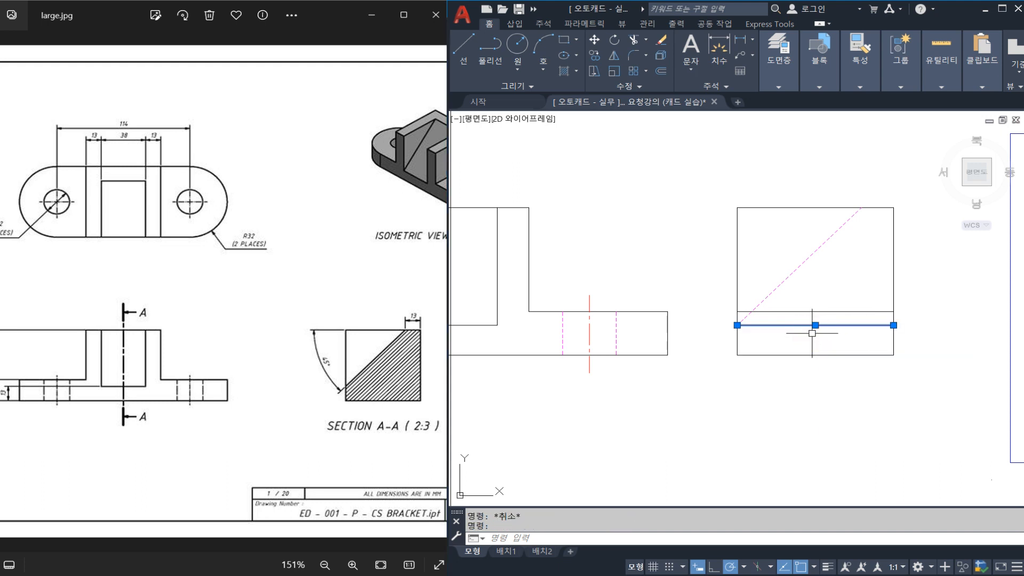
{"action": "key", "text": "Return"}
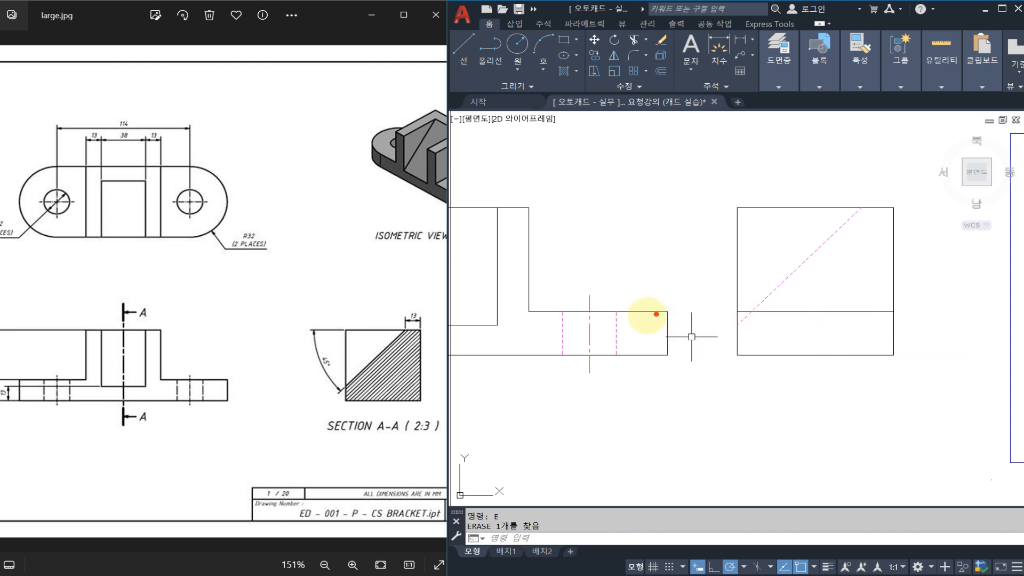
Examine the reference's isometric view to compare the base's top face and upright block with the side view's lines.
{"action": "left_click_drag", "start_coordinate": [647, 315], "coordinate": [760, 316]}
{"action": "left_click_drag", "start_coordinate": [832, 307], "coordinate": [817, 325]}
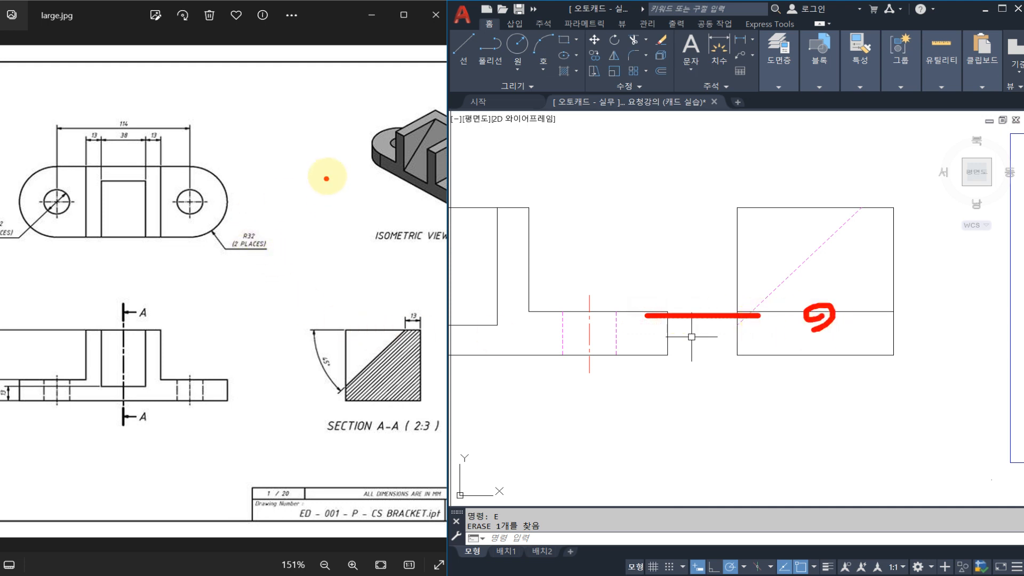
{"action": "key", "text": "Escape"}
{"action": "left_click_drag", "start_coordinate": [283, 232], "coordinate": [206, 228]}
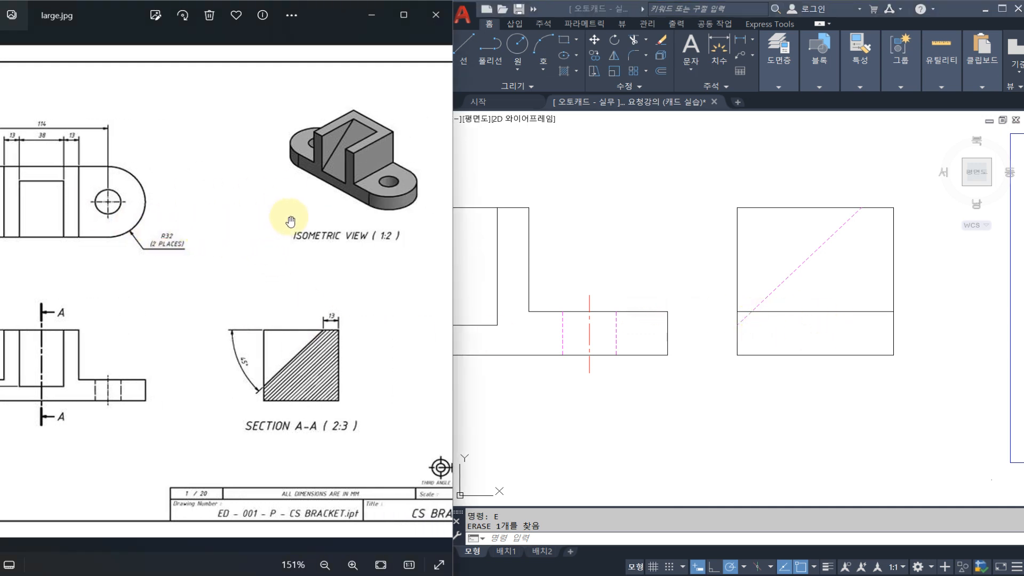
{"action": "mouse_move", "coordinate": [365, 177]}
{"action": "left_mouse_down"}
{"action": "mouse_move", "coordinate": [367, 186]}
{"action": "mouse_move", "coordinate": [361, 176]}
{"action": "left_mouse_up"}
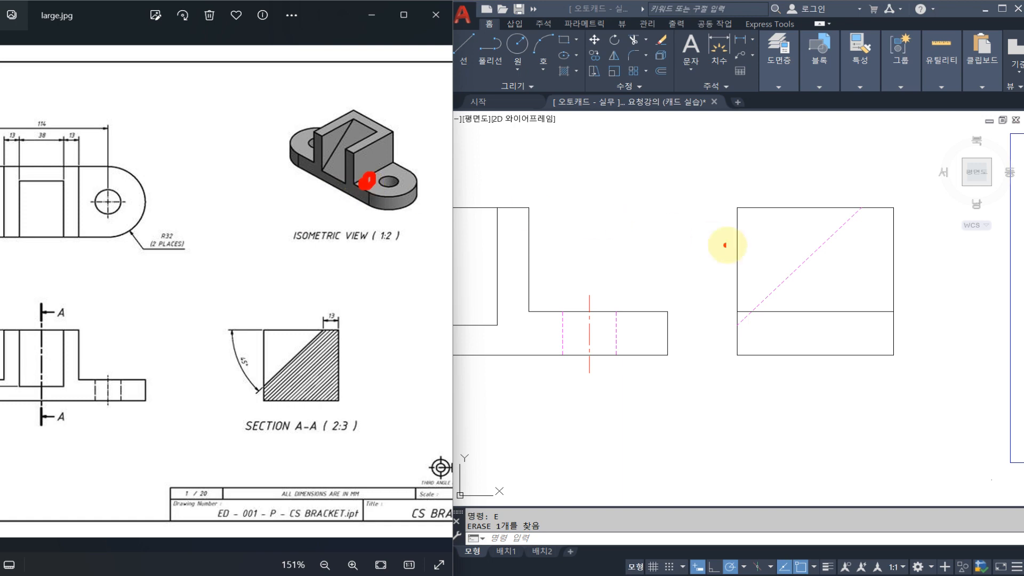
{"action": "left_click_drag", "start_coordinate": [779, 308], "coordinate": [772, 309]}
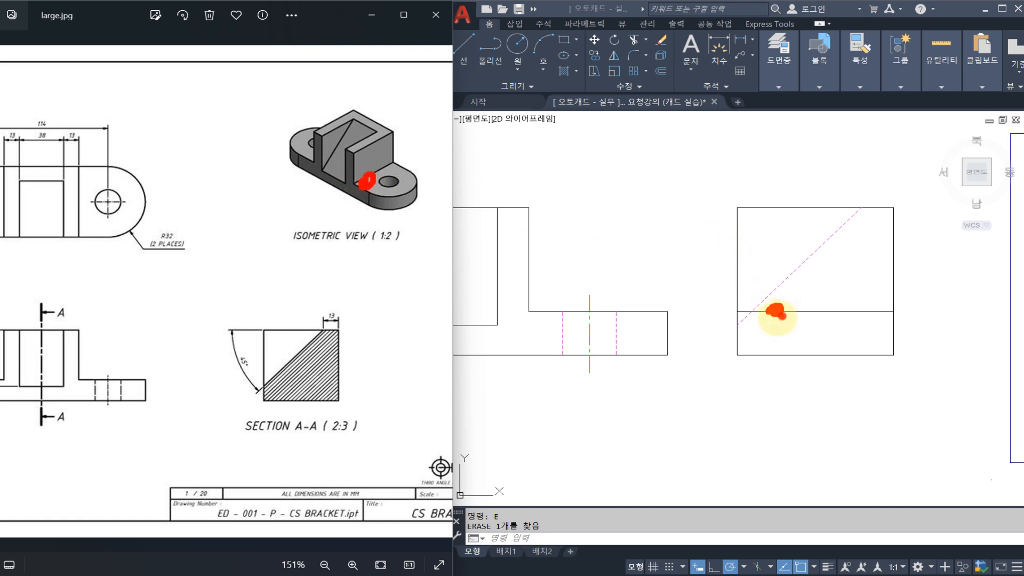
{"action": "left_click", "coordinate": [319, 158]}
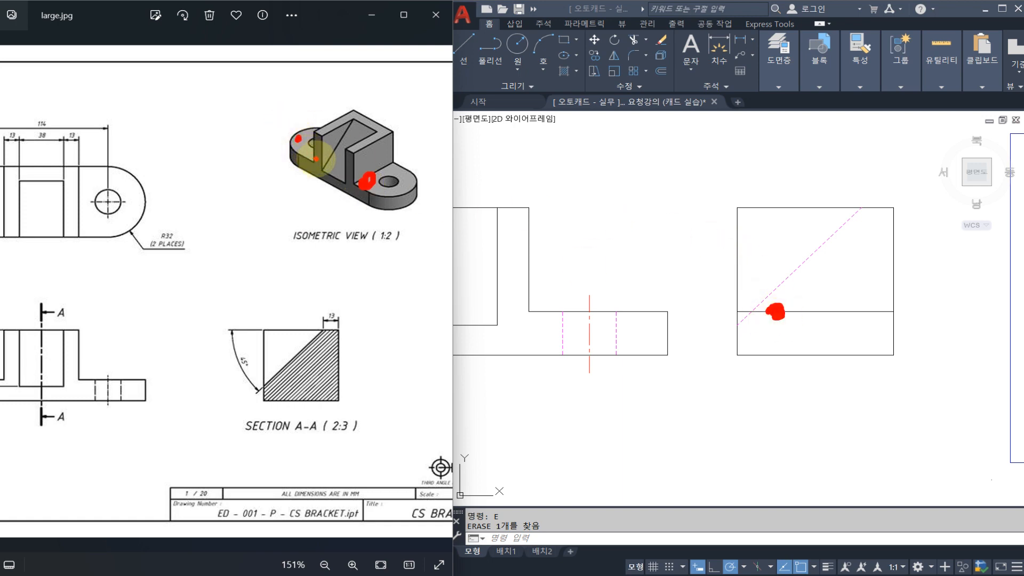
{"action": "left_click", "coordinate": [331, 150]}
{"action": "left_click", "coordinate": [344, 143]}
{"action": "left_click", "coordinate": [357, 137]}
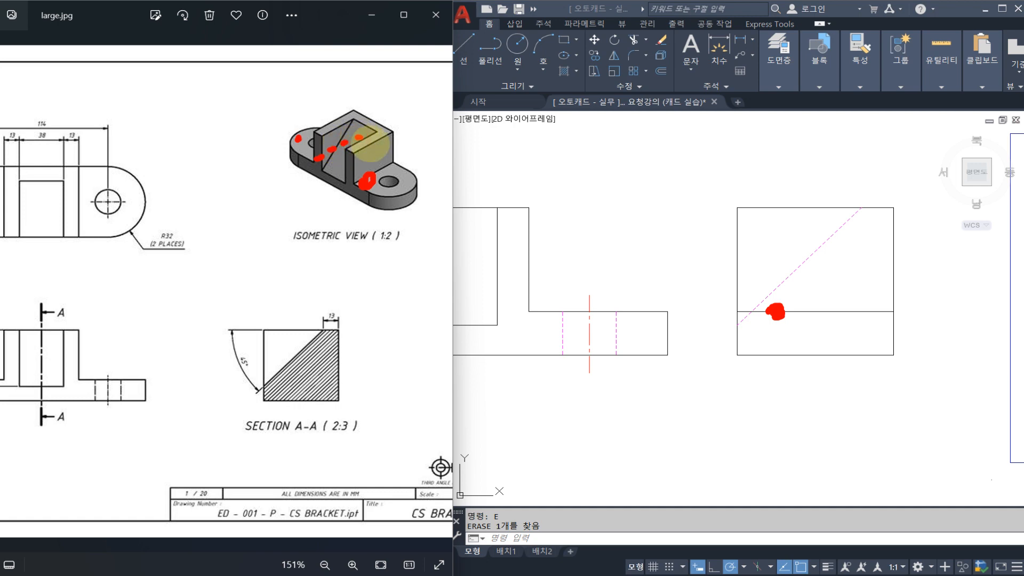
{"action": "left_click", "coordinate": [389, 160]}
{"action": "left_click_drag", "start_coordinate": [395, 159], "coordinate": [372, 136]}
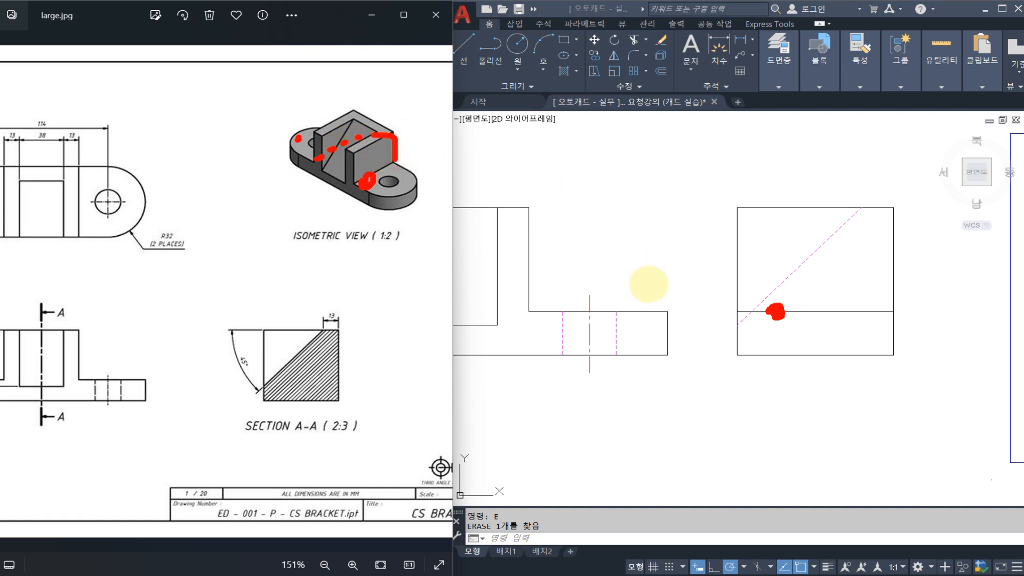
{"action": "left_click_drag", "start_coordinate": [808, 318], "coordinate": [808, 306]}
{"action": "left_click_drag", "start_coordinate": [799, 270], "coordinate": [795, 285]}
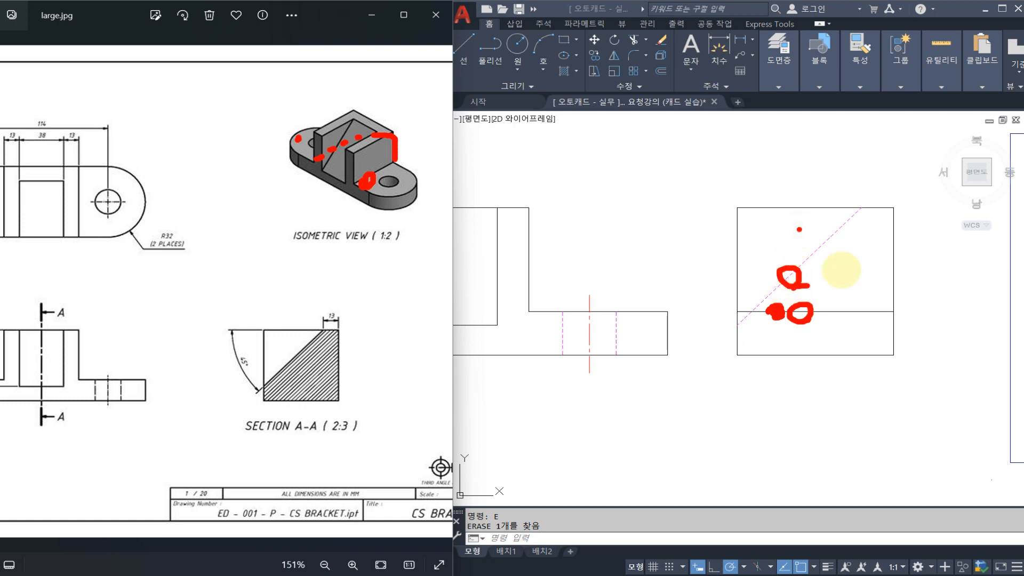
{"action": "mouse_move", "coordinate": [855, 321]}
{"action": "left_mouse_down"}
{"action": "mouse_move", "coordinate": [881, 320]}
{"action": "mouse_move", "coordinate": [853, 297]}
{"action": "left_mouse_up"}
{"action": "left_click_drag", "start_coordinate": [849, 251], "coordinate": [825, 251]}
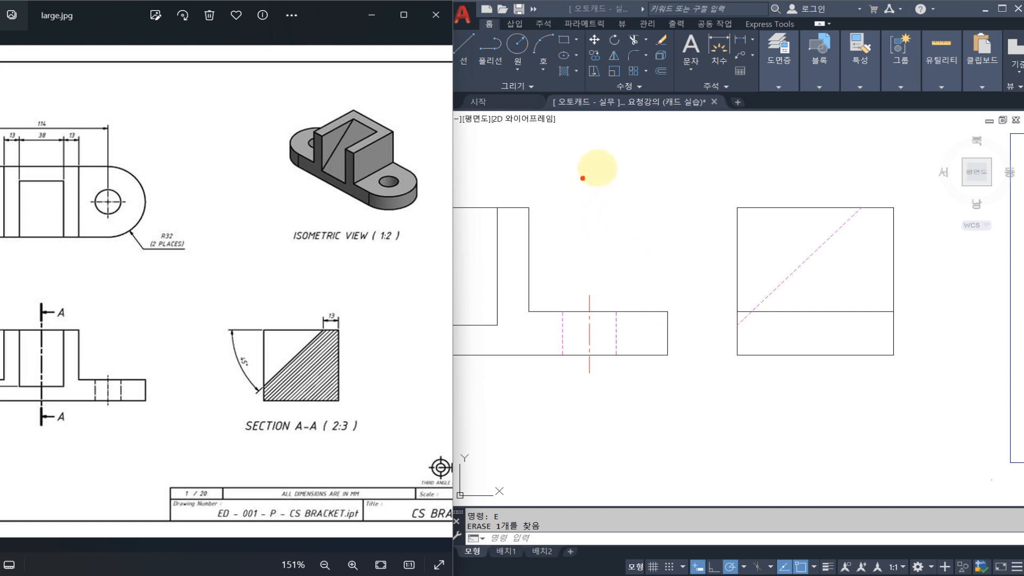
{"action": "left_click_drag", "start_coordinate": [572, 171], "coordinate": [729, 169]}
{"action": "left_click_drag", "start_coordinate": [761, 166], "coordinate": [783, 168]}
{"action": "left_click_drag", "start_coordinate": [857, 163], "coordinate": [867, 164]}
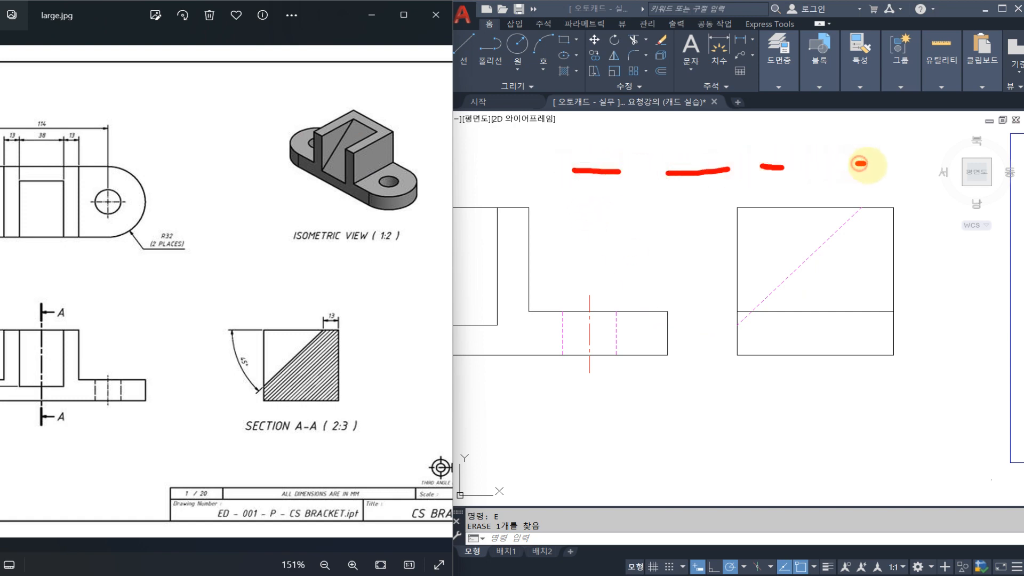
{"action": "left_click_drag", "start_coordinate": [609, 217], "coordinate": [840, 224]}
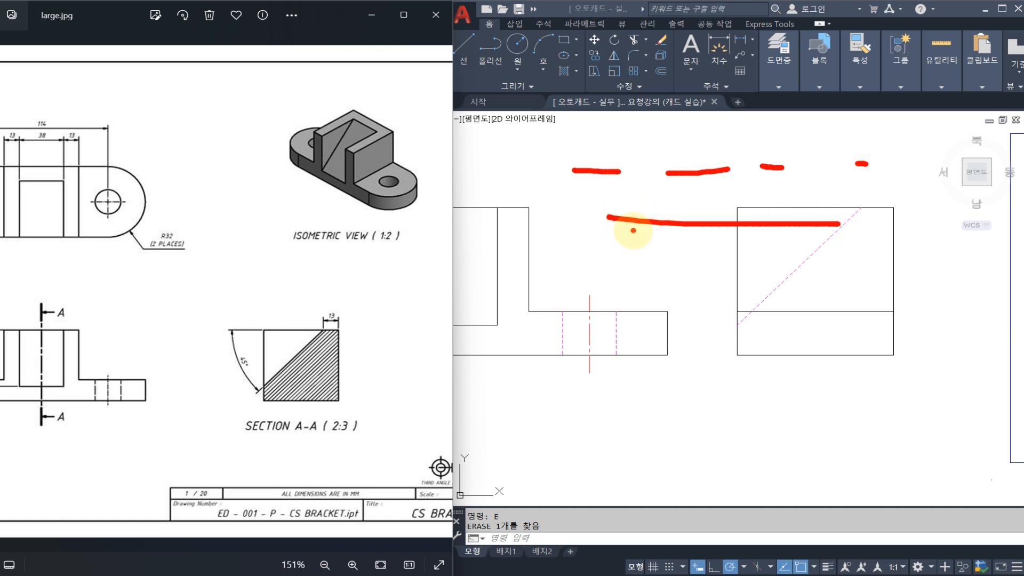
{"action": "mouse_move", "coordinate": [638, 227]}
{"action": "left_mouse_down"}
{"action": "mouse_move", "coordinate": [622, 251]}
{"action": "mouse_move", "coordinate": [648, 251]}
{"action": "left_mouse_up"}
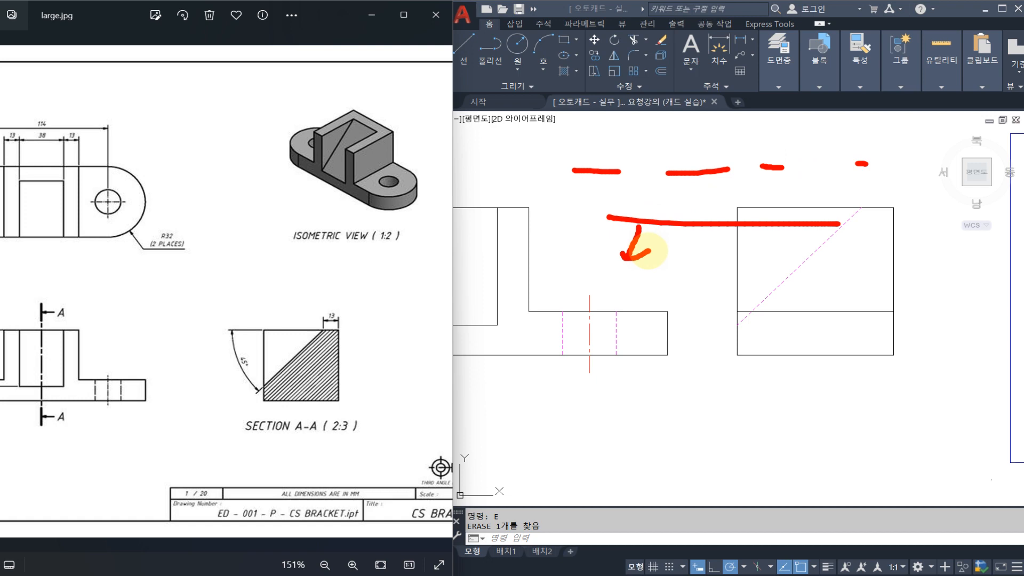
{"action": "left_click_drag", "start_coordinate": [614, 216], "coordinate": [625, 218]}
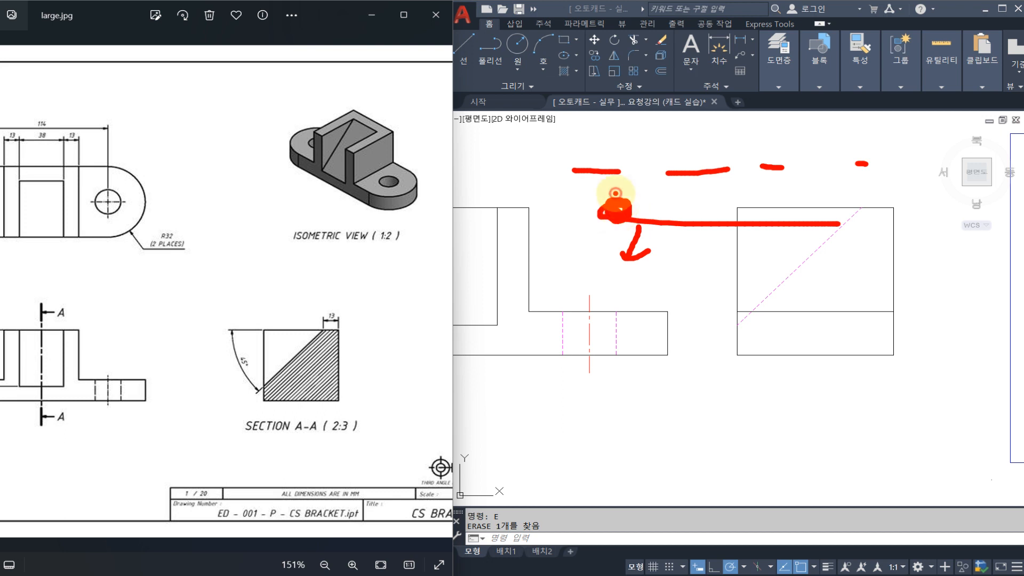
{"action": "left_click_drag", "start_coordinate": [618, 409], "coordinate": [945, 423]}
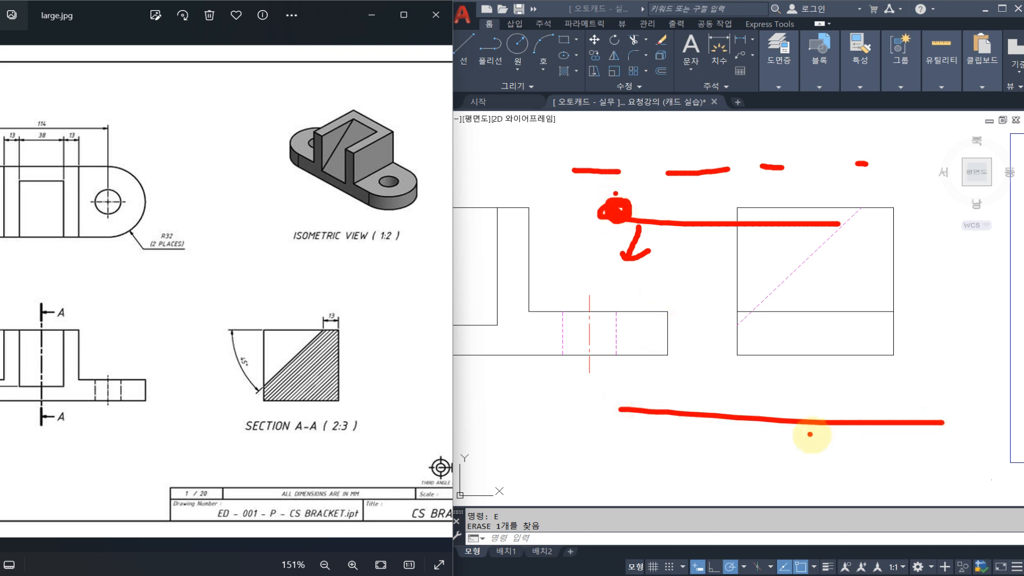
{"action": "mouse_move", "coordinate": [784, 448]}
{"action": "left_mouse_down"}
{"action": "mouse_move", "coordinate": [722, 416]}
{"action": "mouse_move", "coordinate": [745, 459]}
{"action": "left_mouse_up"}
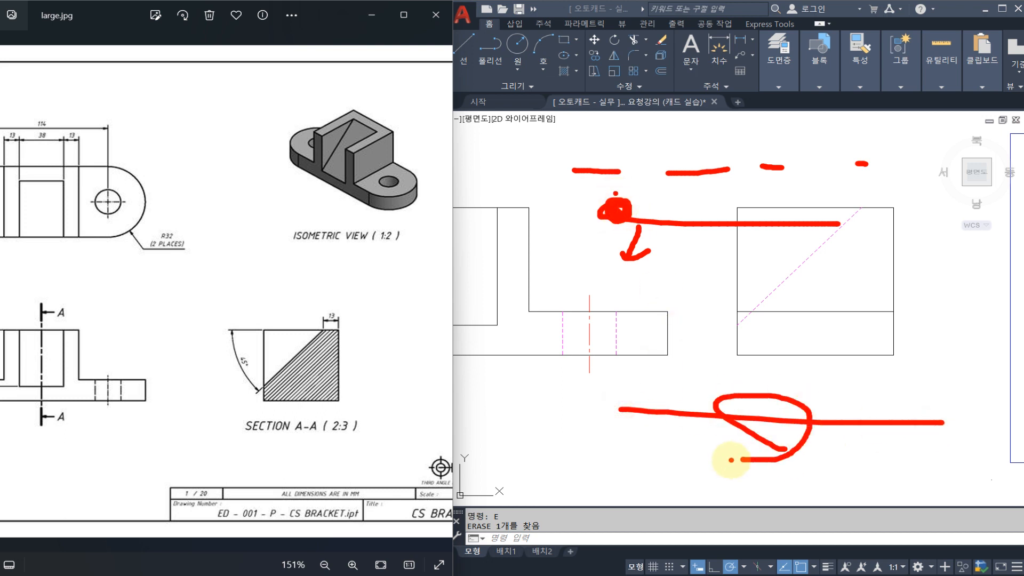
{"action": "key", "text": "Escape"}
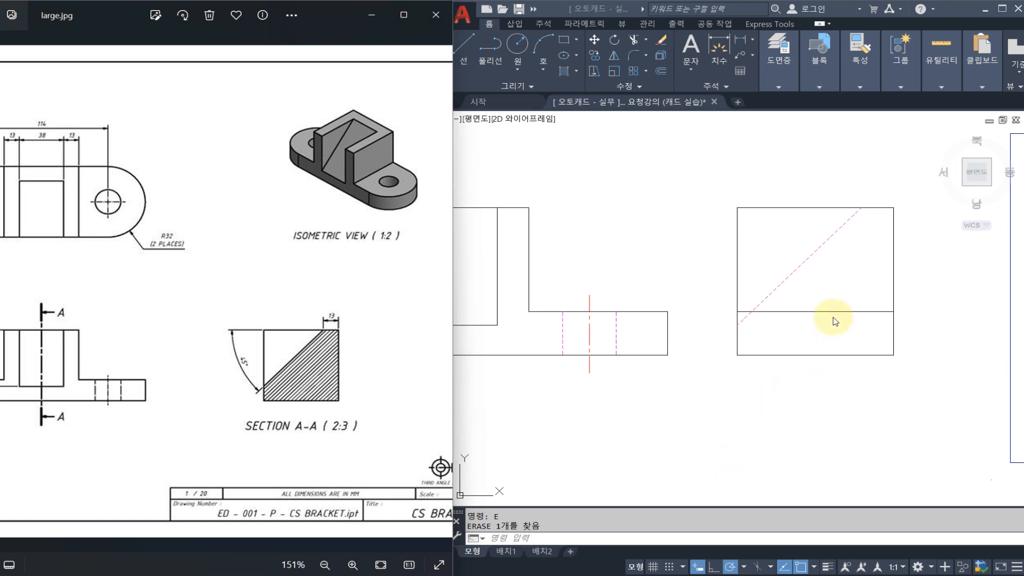
{"action": "left_click", "coordinate": [814, 277]}
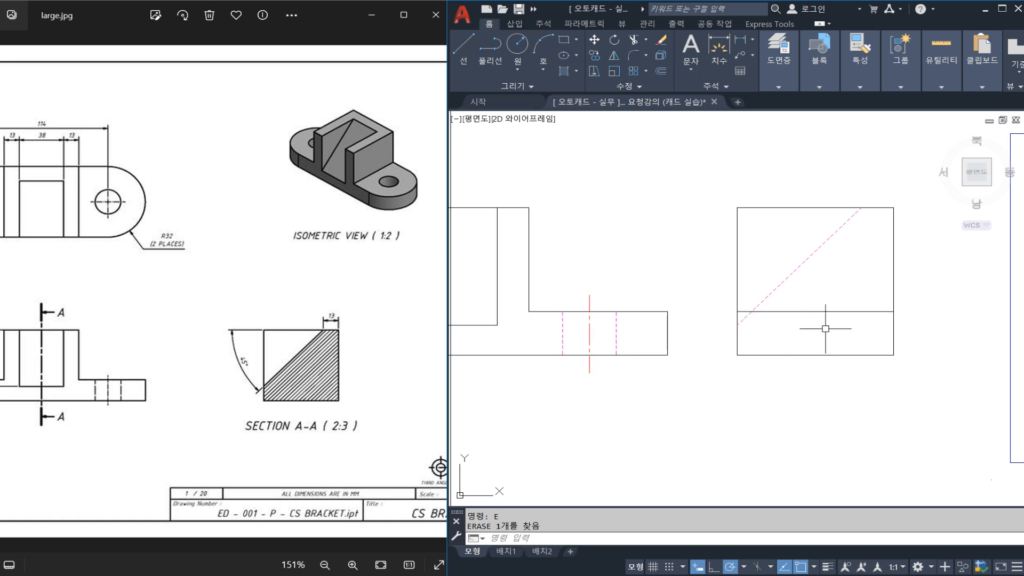
Place a vertical construction line through the midpoint of the side view's bottom edge.
{"action": "scroll", "coordinate": [805, 321], "scroll_direction": "down", "scroll_amount": 4}
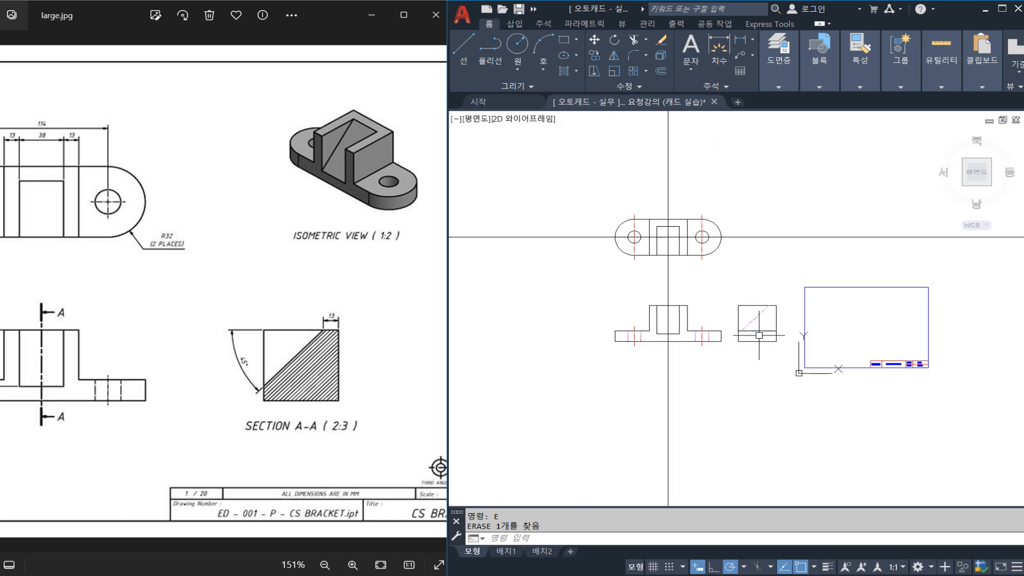
{"action": "scroll", "coordinate": [761, 336], "scroll_direction": "up", "scroll_amount": 3}
{"action": "type", "text": "XL"}
{"action": "key", "text": "space"}
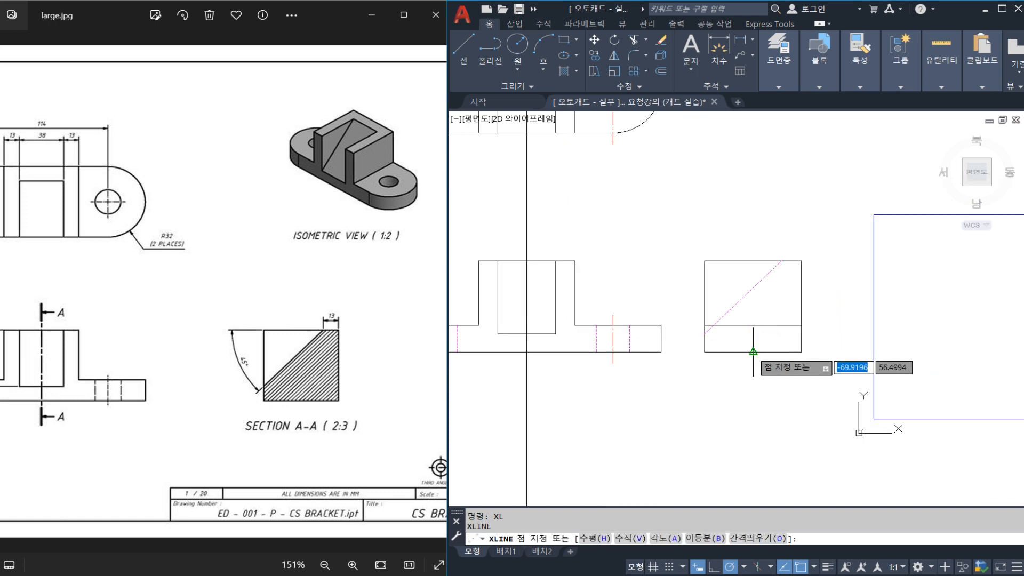
{"action": "left_click", "coordinate": [752, 352]}
{"action": "left_click", "coordinate": [751, 369]}
{"action": "key", "text": "Escape"}
Copy the right hole's two hidden lines and centre line from the front view onto the side view's vertical construction line.
{"action": "scroll", "coordinate": [601, 349], "scroll_direction": "up", "scroll_amount": 4}
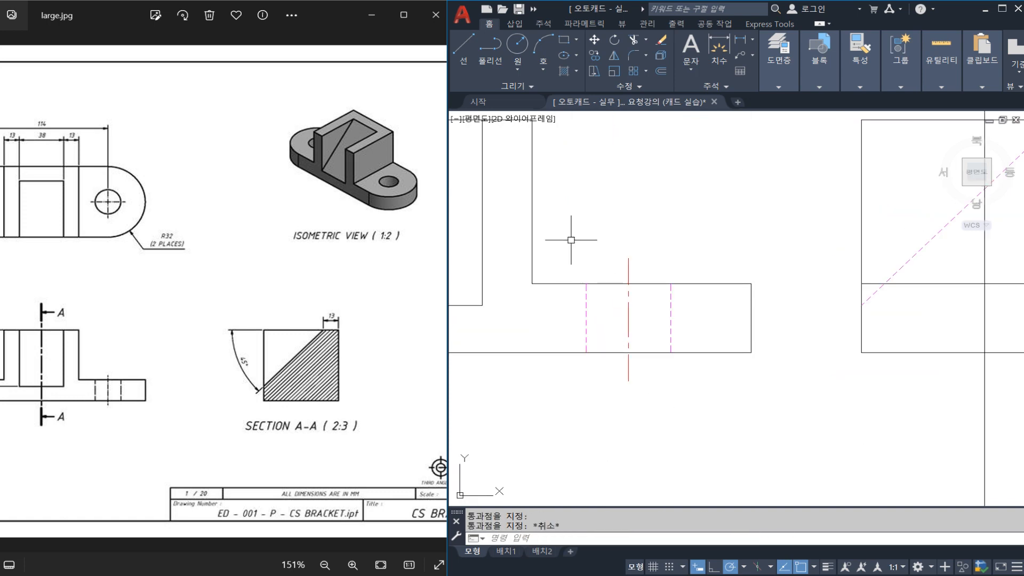
{"action": "left_click", "coordinate": [557, 220]}
{"action": "left_click", "coordinate": [691, 405]}
{"action": "type", "text": "CO"}
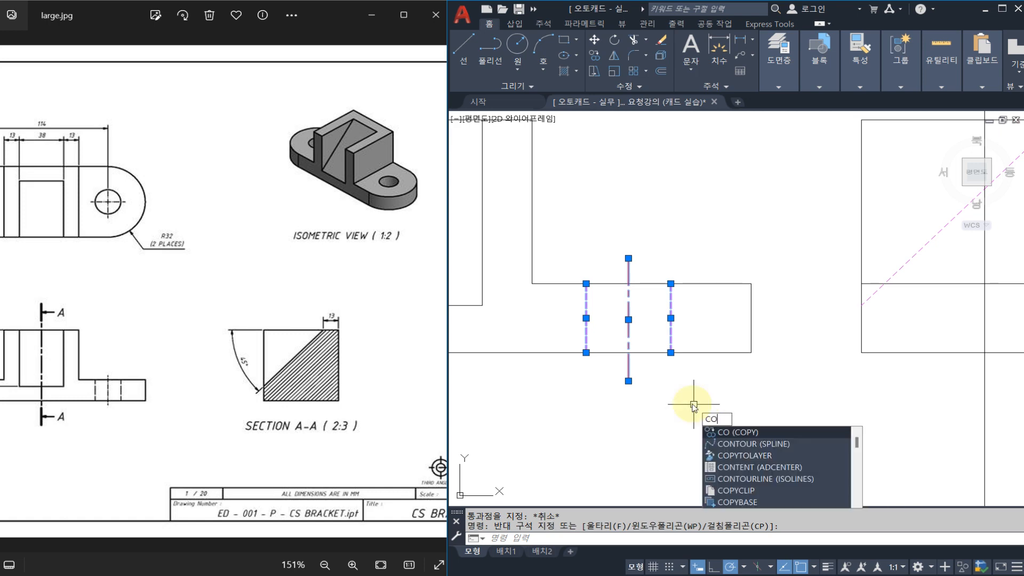
{"action": "key", "text": "space"}
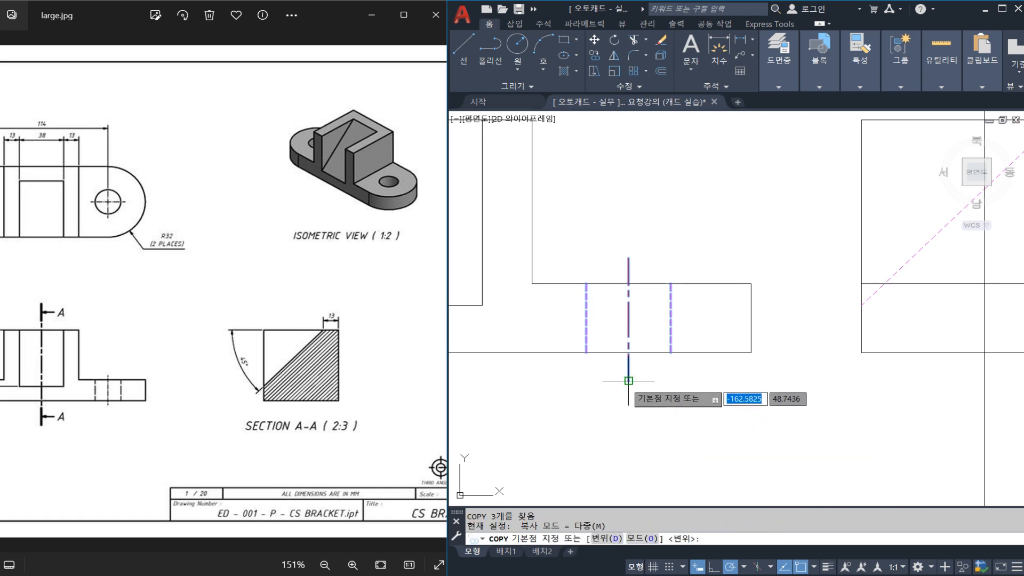
{"action": "left_click", "coordinate": [629, 381]}
{"action": "middle_click_drag", "start_coordinate": [939, 390], "coordinate": [741, 373]}
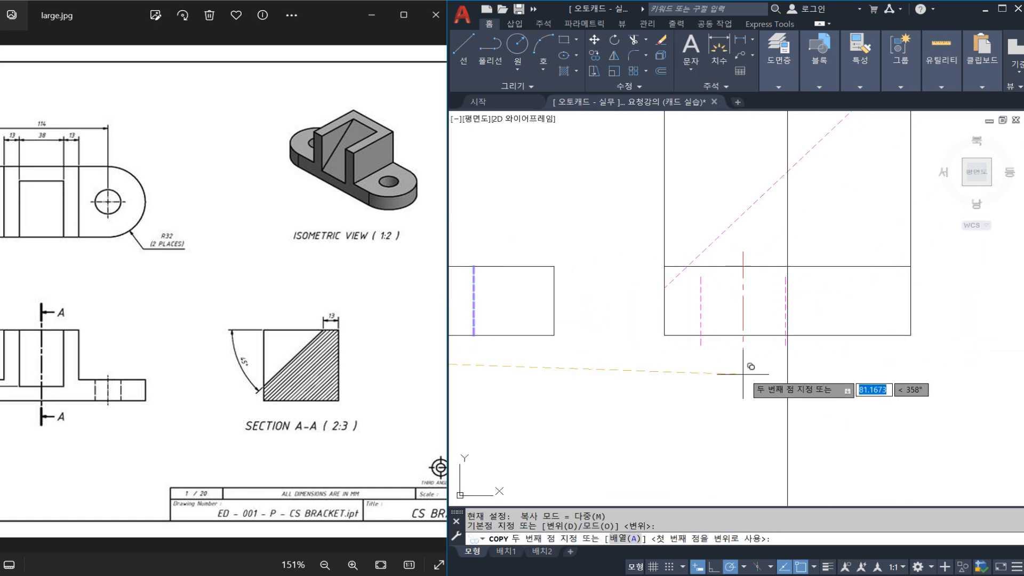
{"action": "left_click", "coordinate": [787, 365]}
{"action": "key", "text": "Escape"}
Erase the vertical construction line through the middle of the side view.
{"action": "left_click", "coordinate": [803, 427]}
{"action": "left_click", "coordinate": [743, 427]}
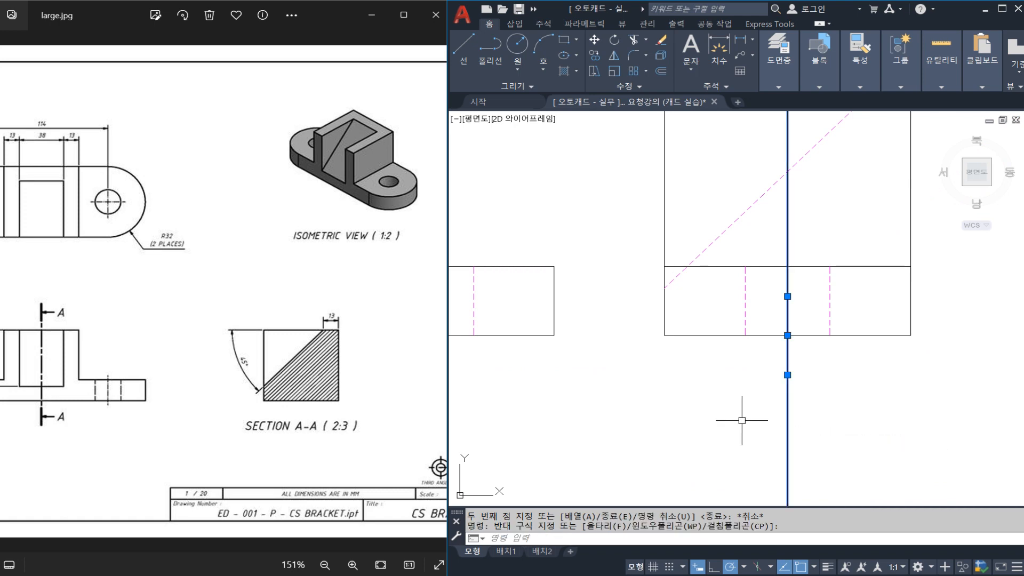
{"action": "type", "text": "e"}
{"action": "key", "text": "space"}
Break the vertical middle construction line a short distance above and below the front view.
{"action": "scroll", "coordinate": [730, 394], "scroll_direction": "down", "scroll_amount": 3}
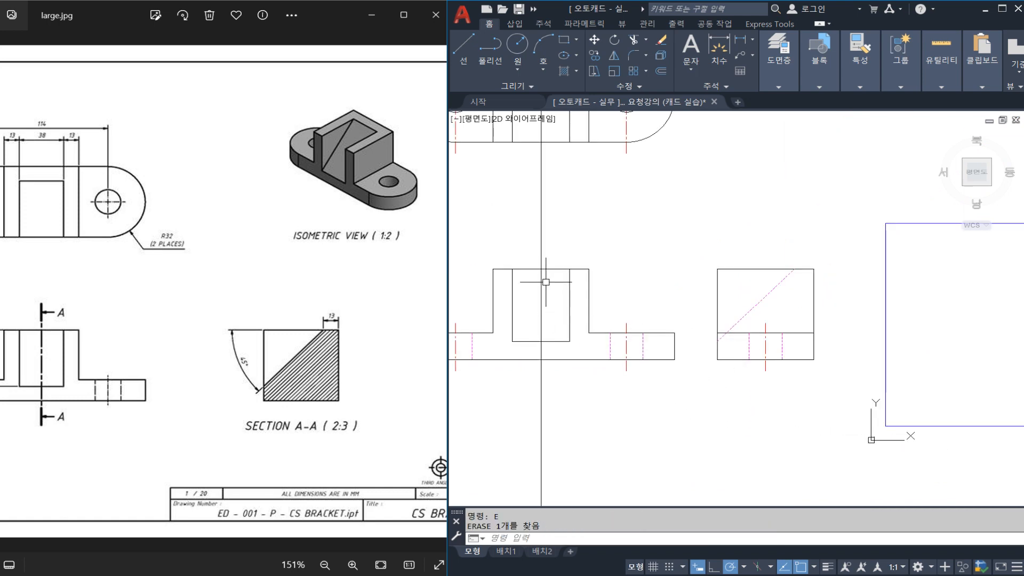
{"action": "type", "text": "br"}
{"action": "key", "text": "space"}
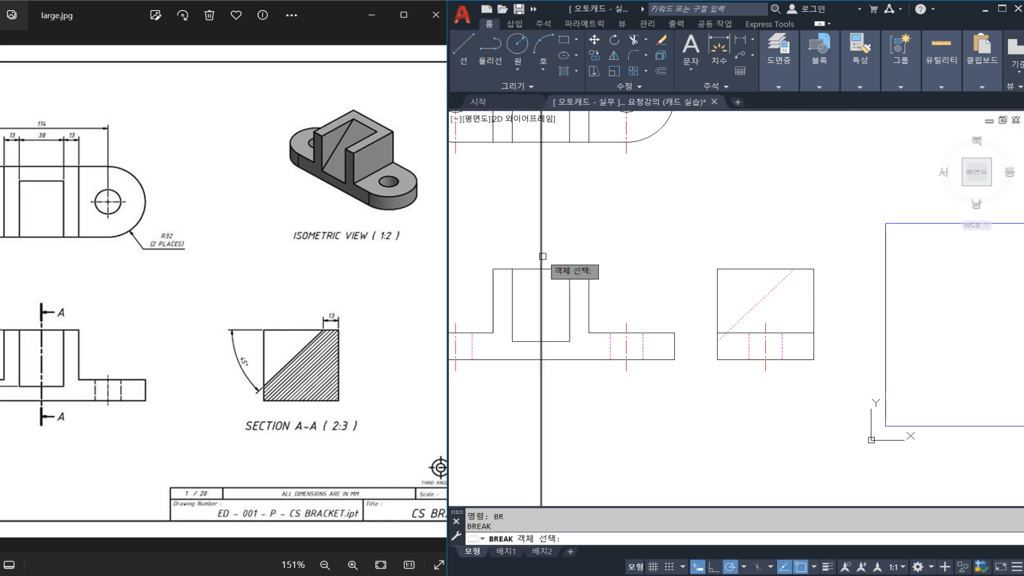
{"action": "left_click", "coordinate": [541, 256]}
{"action": "left_click", "coordinate": [542, 231]}
{"action": "key", "text": "space"}
{"action": "left_click", "coordinate": [541, 373]}
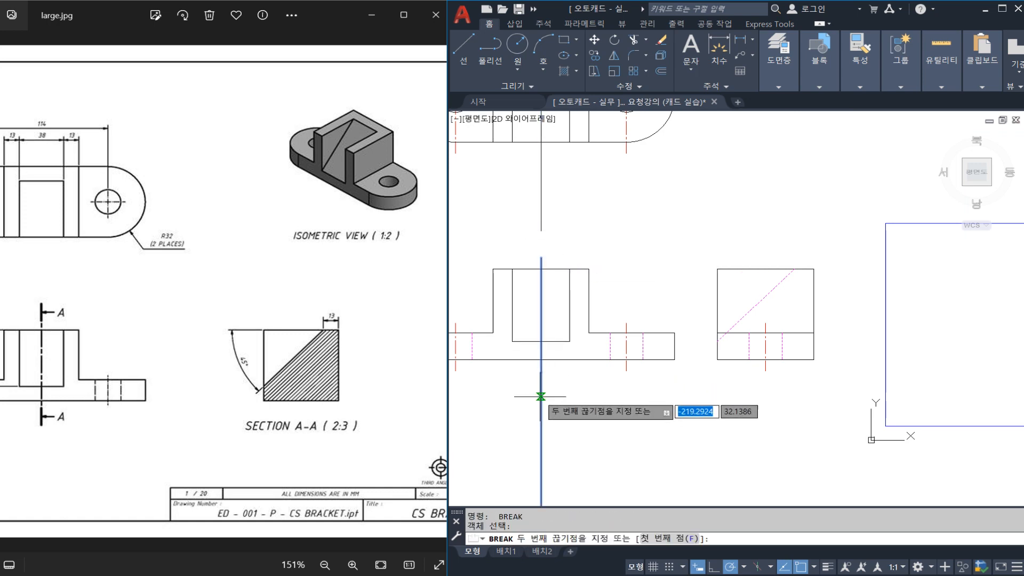
{"action": "left_click", "coordinate": [541, 396]}
{"action": "key", "text": "Escape"}
Break the vertical middle construction line a short distance below and above the top view.
{"action": "middle_click_drag", "start_coordinate": [581, 248], "coordinate": [682, 352]}
{"action": "key", "text": "space"}
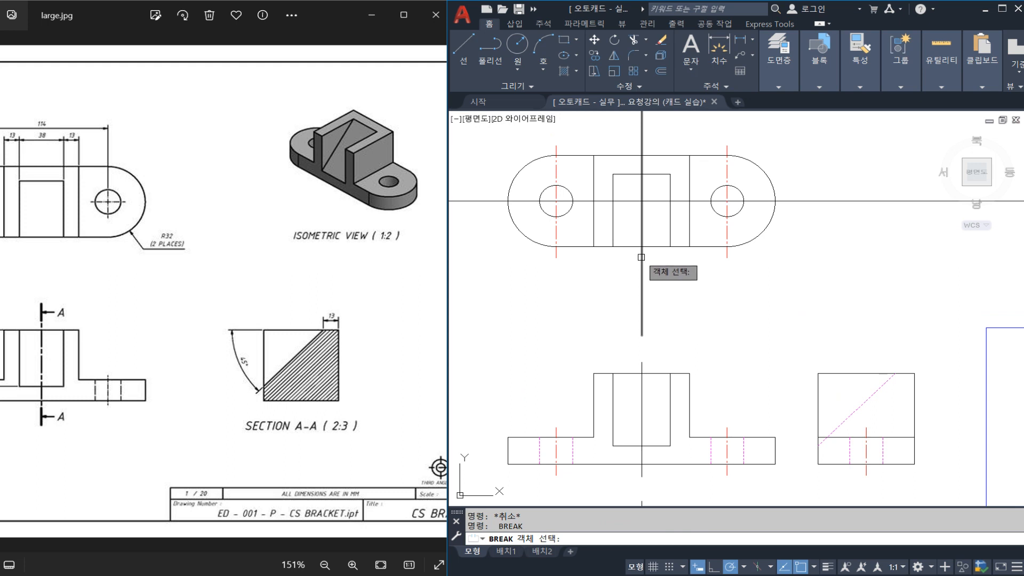
{"action": "left_click", "coordinate": [641, 258]}
{"action": "left_click", "coordinate": [644, 278]}
{"action": "key", "text": "Escape"}
{"action": "middle_click_drag", "start_coordinate": [666, 223], "coordinate": [670, 286]}
{"action": "key", "text": "space"}
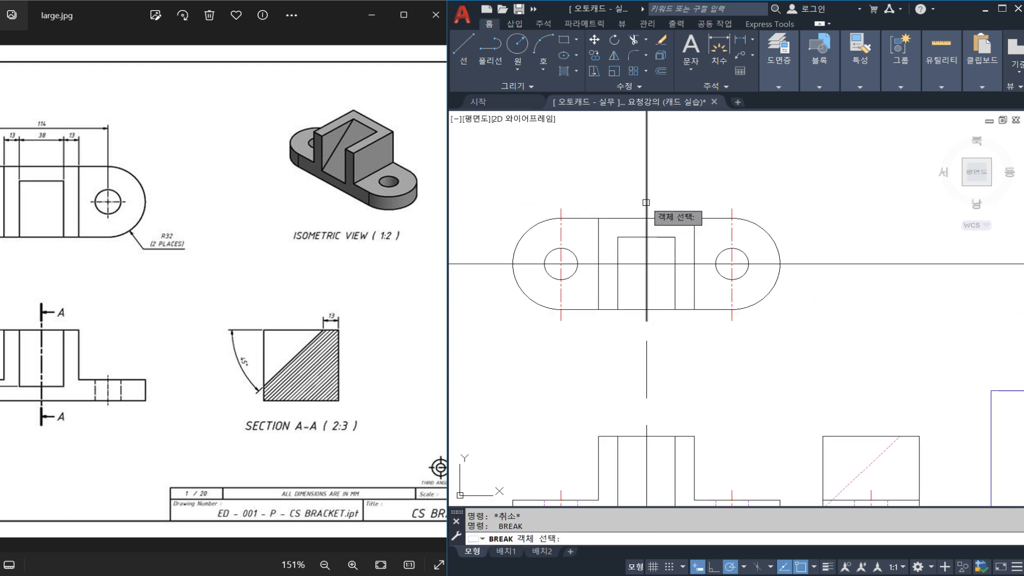
{"action": "left_click", "coordinate": [646, 202]}
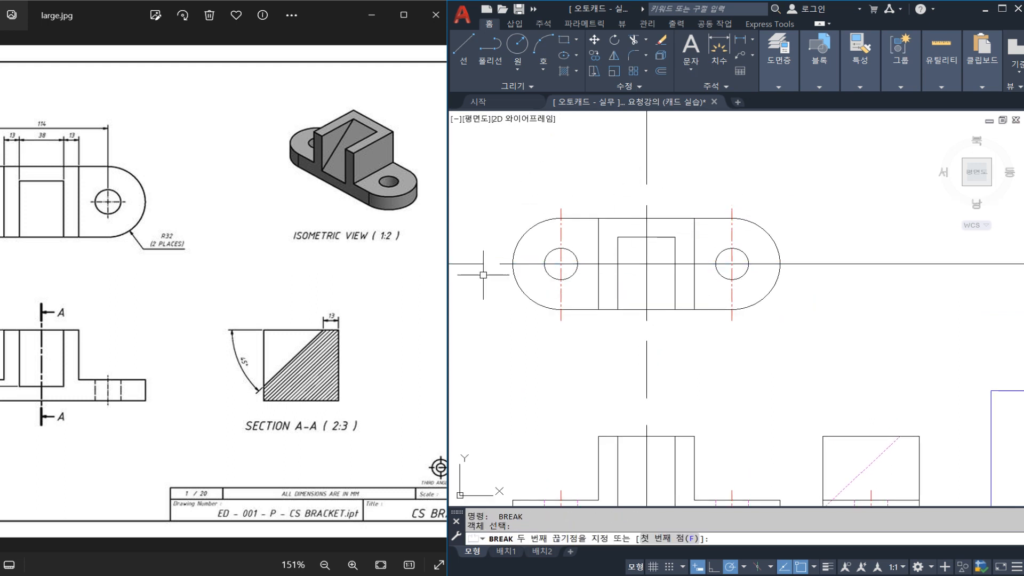
Break the horizontal middle construction line just beyond both rounded ends of the top view.
{"action": "key", "text": "Escape"}
{"action": "key", "text": "space"}
{"action": "left_click", "coordinate": [793, 264]}
{"action": "left_click", "coordinate": [806, 264]}
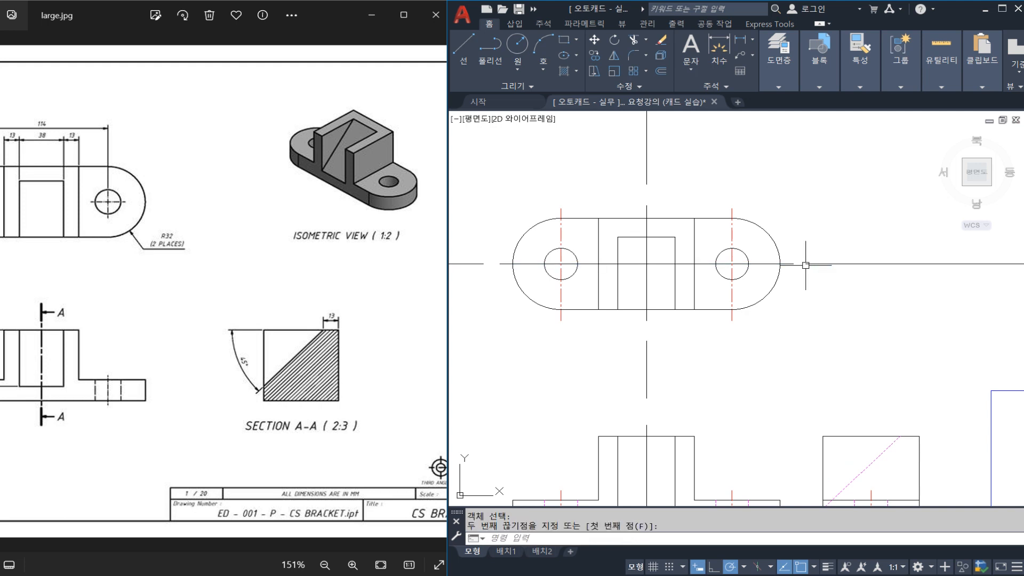
Erase the leftover construction line pieces around the top view and above and below the front view.
{"action": "left_click", "coordinate": [830, 279]}
{"action": "left_click", "coordinate": [809, 232]}
{"action": "type", "text": "e"}
{"action": "left_click", "coordinate": [660, 155]}
{"action": "left_click", "coordinate": [624, 163]}
{"action": "type", "text": "e"}
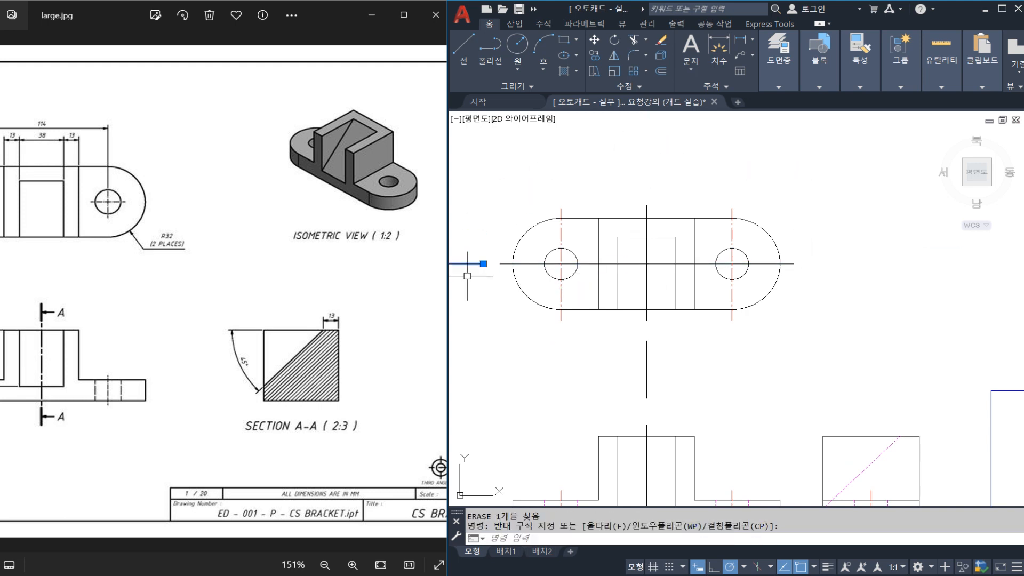
{"action": "middle_click_drag", "start_coordinate": [688, 458], "coordinate": [671, 295]}
{"action": "left_click", "coordinate": [630, 419]}
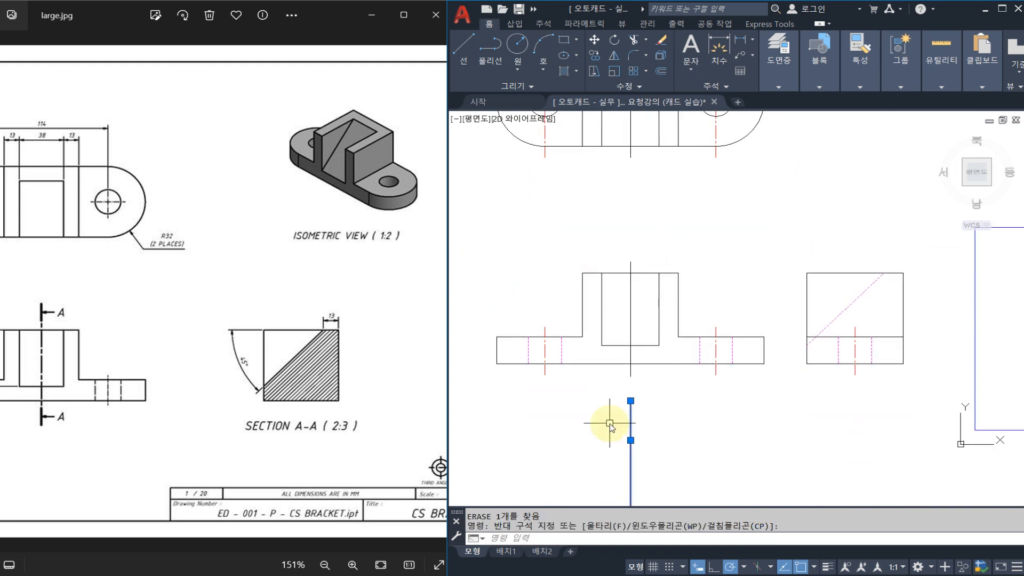
{"action": "type", "text": "e"}
Match the middle lines of the front and top views to the right hole's centre line properties and save the drawing.
{"action": "middle_click_drag", "start_coordinate": [635, 366], "coordinate": [617, 411]}
{"action": "type", "text": "ma"}
{"action": "key", "text": "Return"}
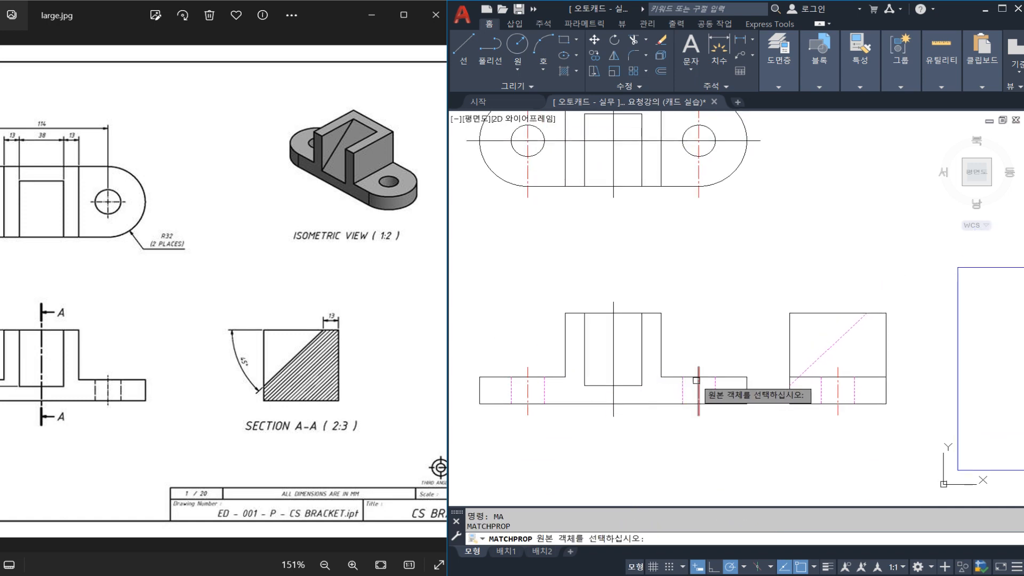
{"action": "left_click", "coordinate": [699, 390]}
{"action": "left_click", "coordinate": [616, 341]}
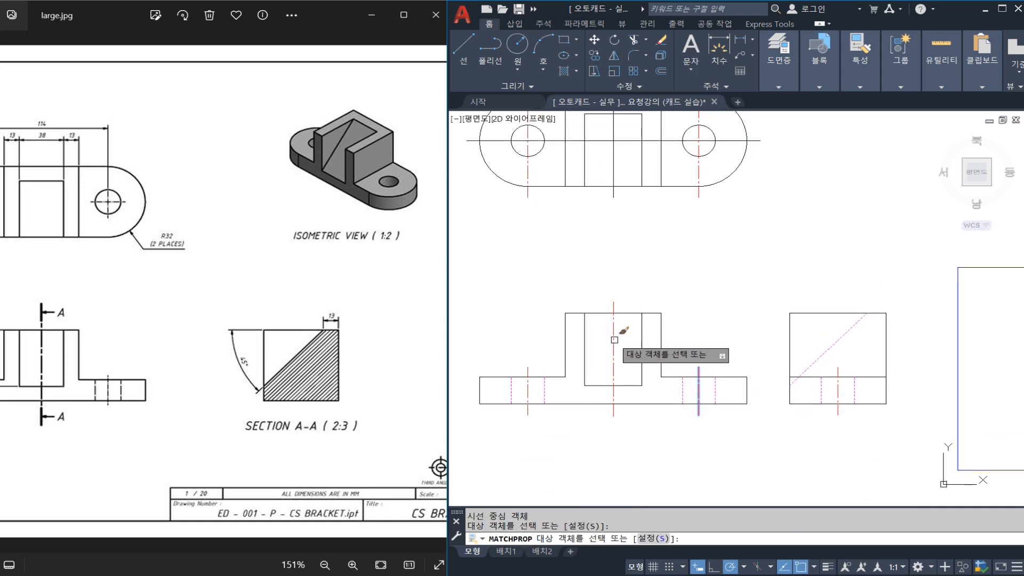
{"action": "mouse_move", "coordinate": [657, 227]}
{"action": "middle_mouse_down"}
{"action": "mouse_move", "coordinate": [681, 334]}
{"action": "mouse_move", "coordinate": [653, 304]}
{"action": "middle_mouse_up"}
{"action": "left_click", "coordinate": [637, 261]}
{"action": "left_click", "coordinate": [645, 247]}
{"action": "key", "text": "Return"}
{"action": "key", "text": "ctrl+s"}
Compare the top view's centre lines with those in the reference image.
{"action": "scroll", "coordinate": [673, 302], "scroll_direction": "down", "scroll_amount": 2}
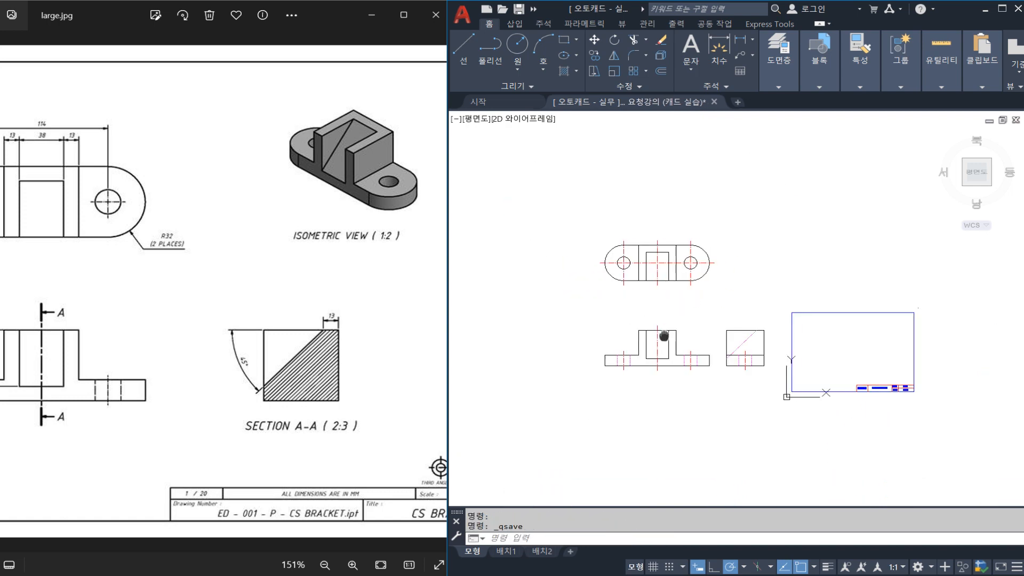
{"action": "middle_click_drag", "start_coordinate": [665, 334], "coordinate": [611, 342]}
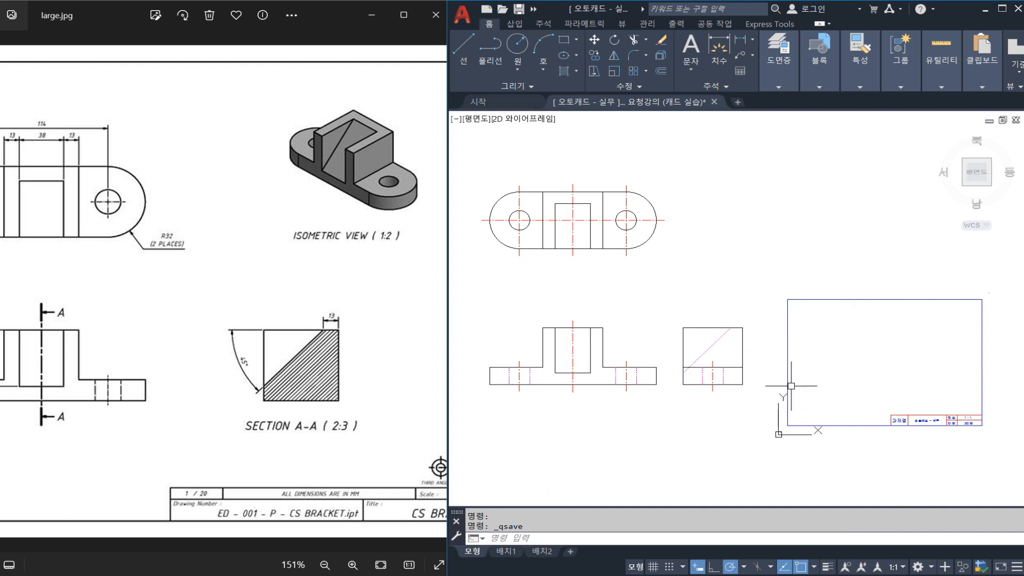
{"action": "scroll", "coordinate": [592, 280], "scroll_direction": "up", "scroll_amount": 2}
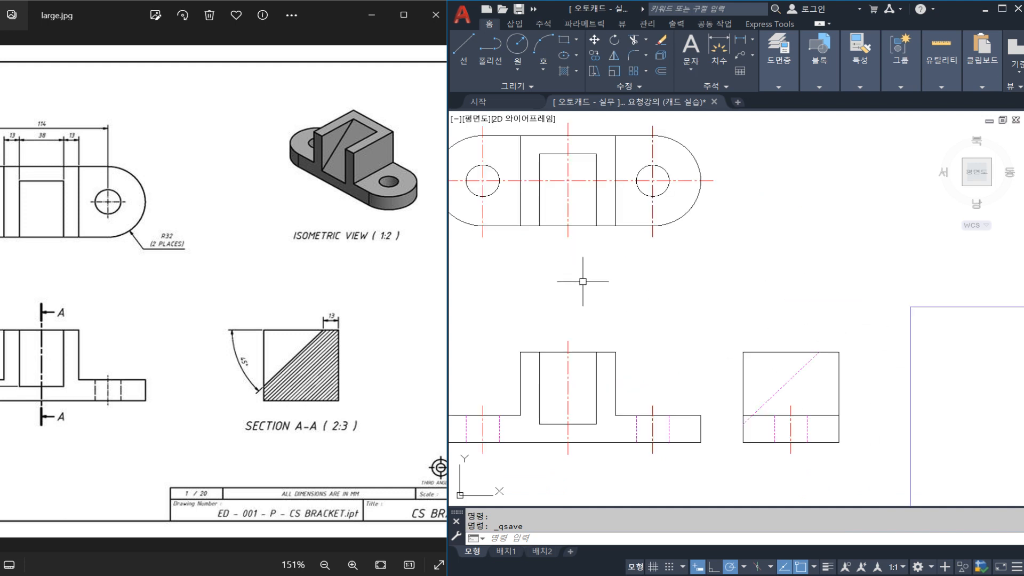
{"action": "left_click_drag", "start_coordinate": [279, 309], "coordinate": [379, 319]}
{"action": "left_click", "coordinate": [546, 283]}
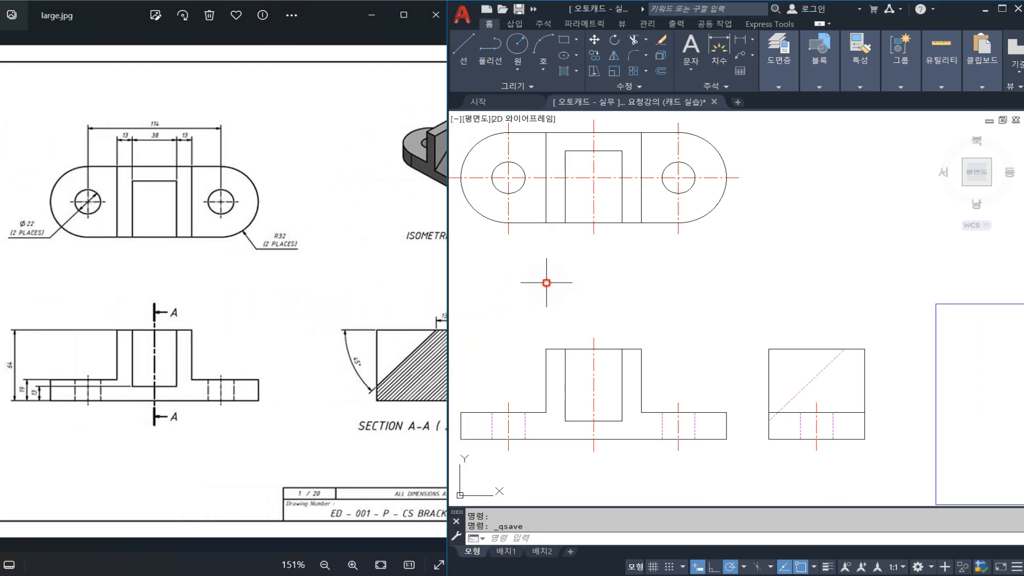
{"action": "middle_click_drag", "start_coordinate": [561, 275], "coordinate": [588, 287]}
{"action": "left_click", "coordinate": [599, 189]}
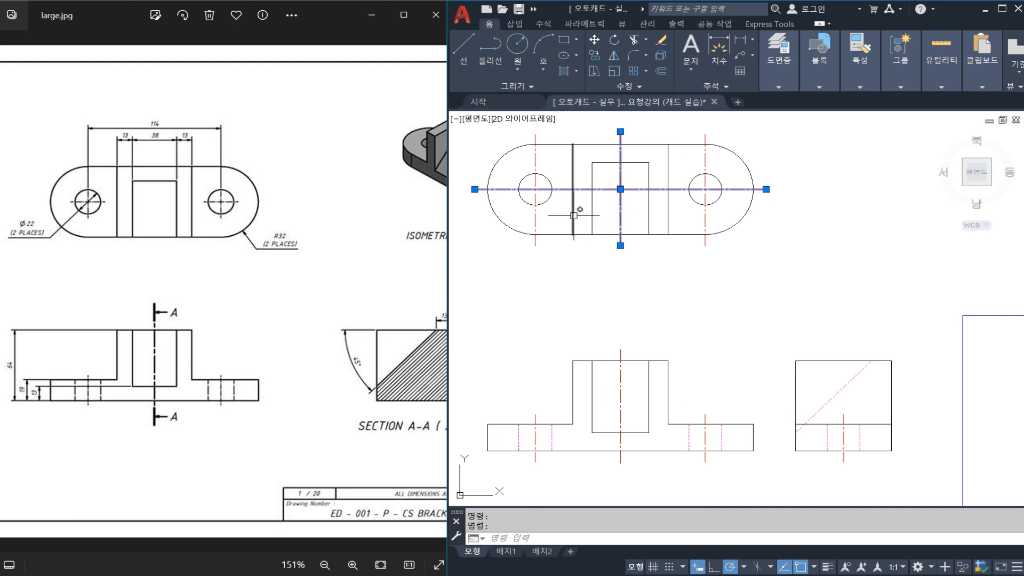
{"action": "key", "text": "Escape"}
{"action": "key", "text": "Escape"}
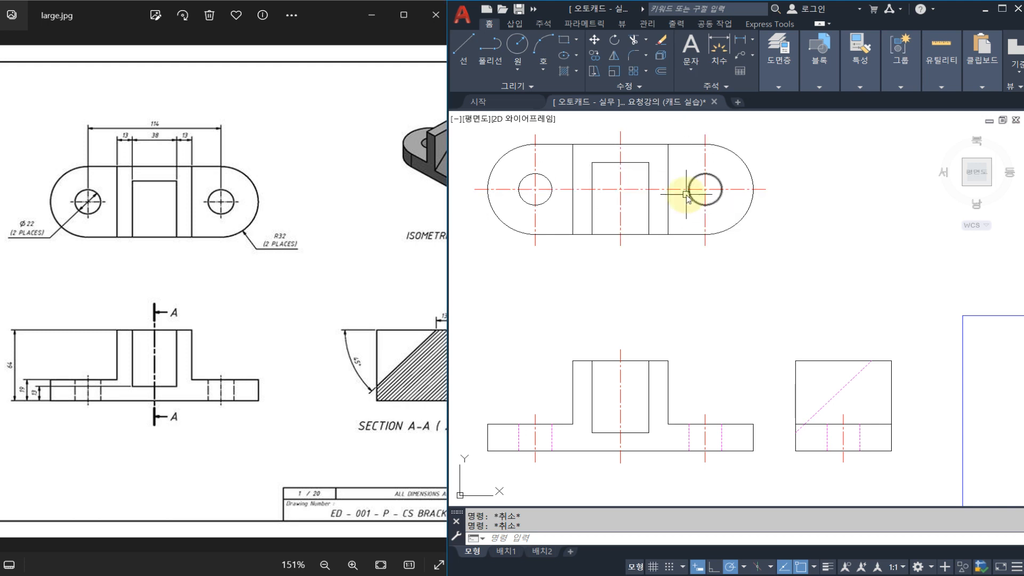
Break the top view's horizontal centre line between the two holes, leaving a short overhang at each hole, and save the drawing.
{"action": "key", "text": "Return"}
{"action": "left_click", "coordinate": [675, 189]}
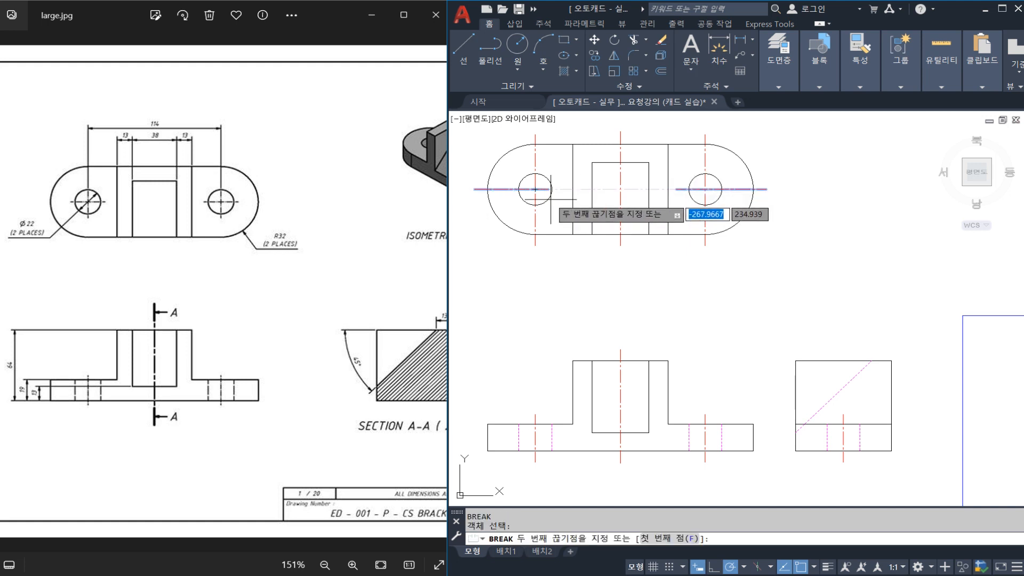
{"action": "key", "text": "Escape"}
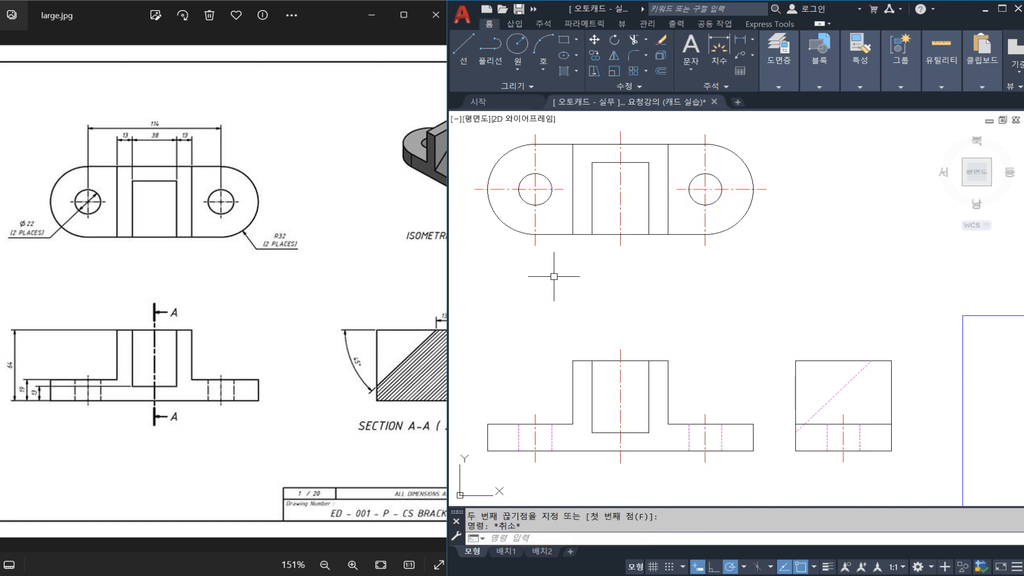
{"action": "key", "text": "ctrl+s"}
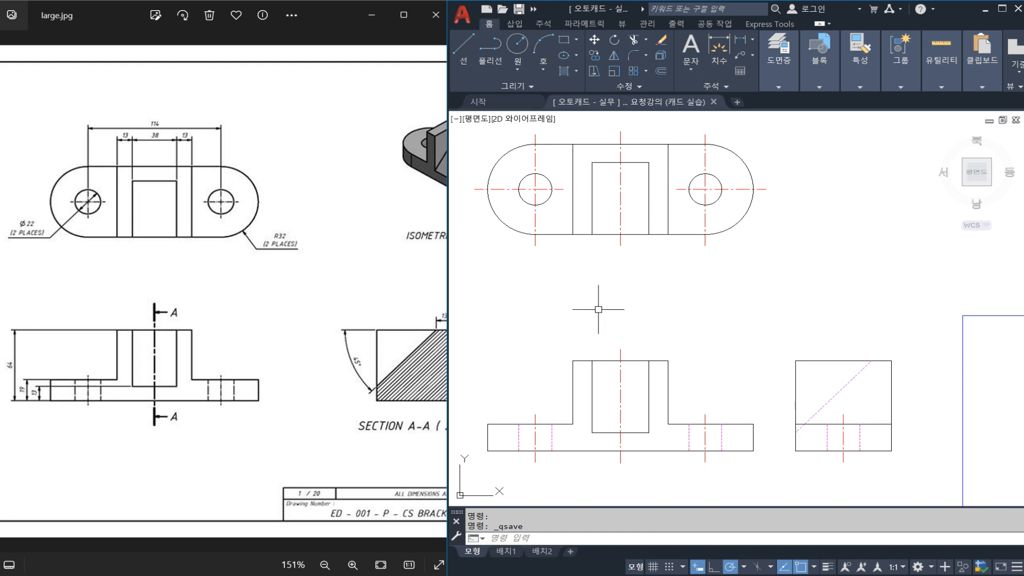
{"action": "left_click", "coordinate": [620, 224]}
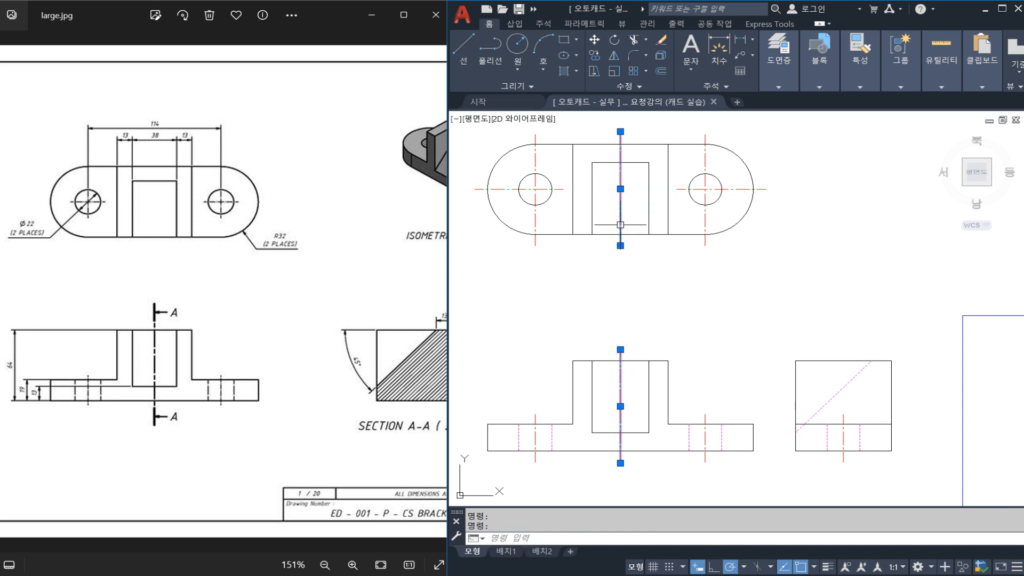
{"action": "key", "text": "Escape"}
{"action": "key", "text": "Escape"}
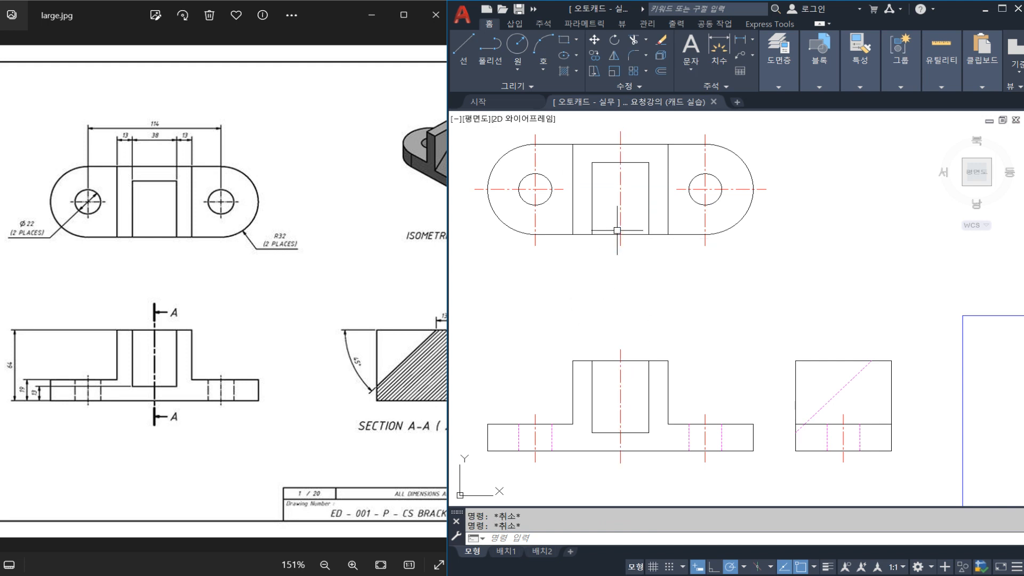
{"action": "left_click", "coordinate": [614, 255]}
{"action": "left_click", "coordinate": [606, 249]}
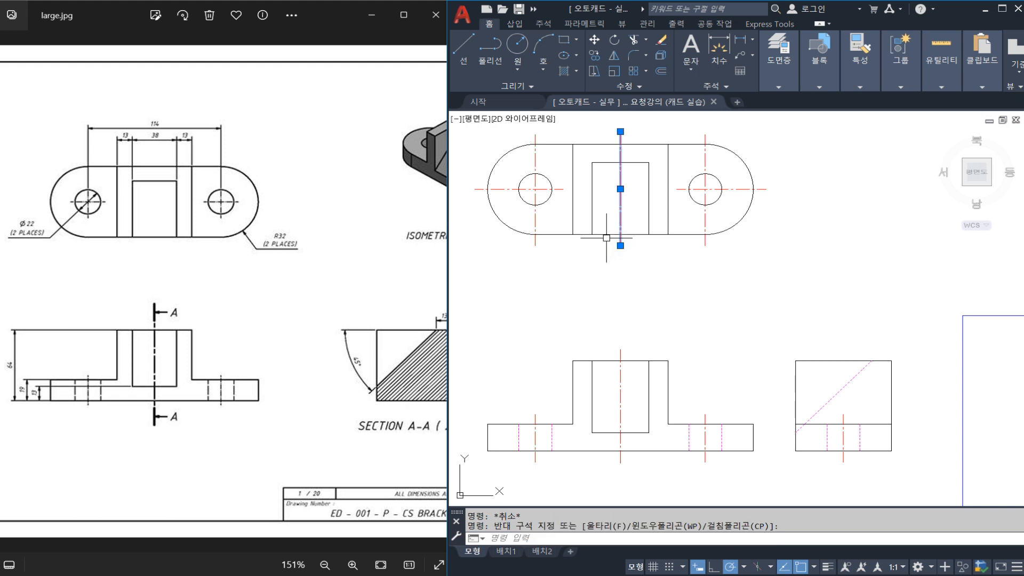
{"action": "key", "text": "Escape"}
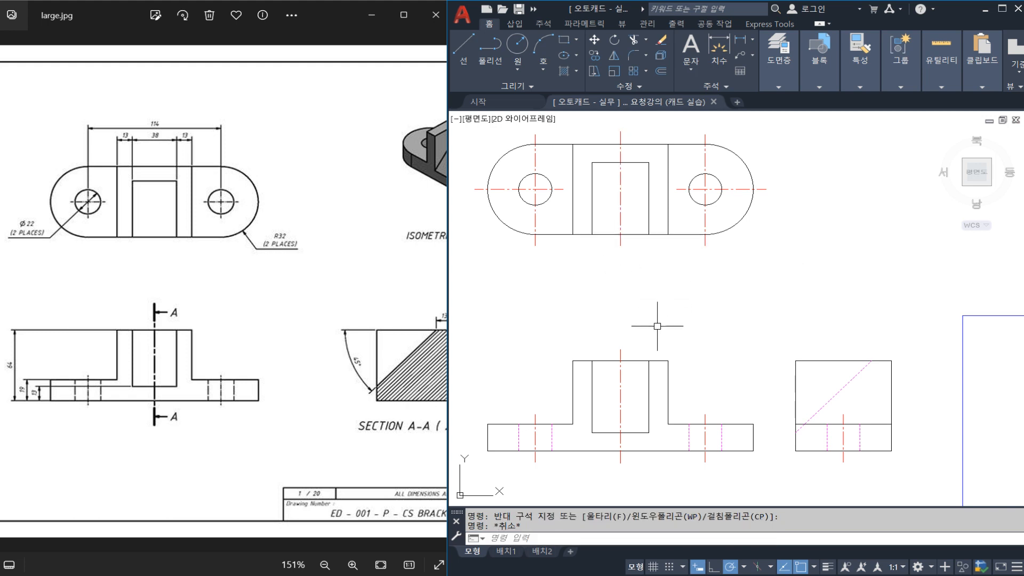
{"action": "left_click", "coordinate": [642, 252]}
{"action": "left_click", "coordinate": [532, 170]}
{"action": "key", "text": "Escape"}
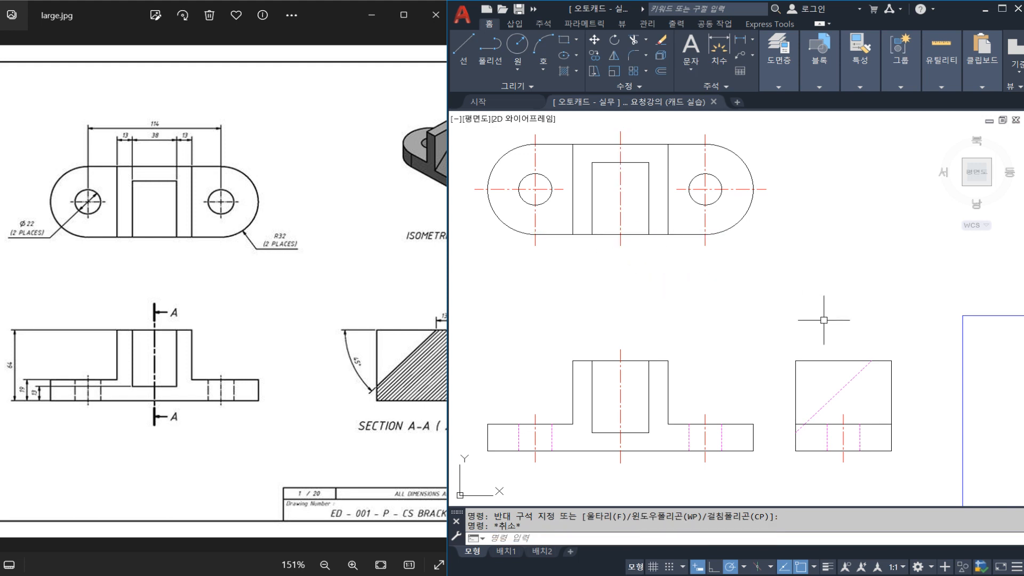
{"action": "left_click", "coordinate": [642, 265]}
{"action": "left_click", "coordinate": [622, 239]}
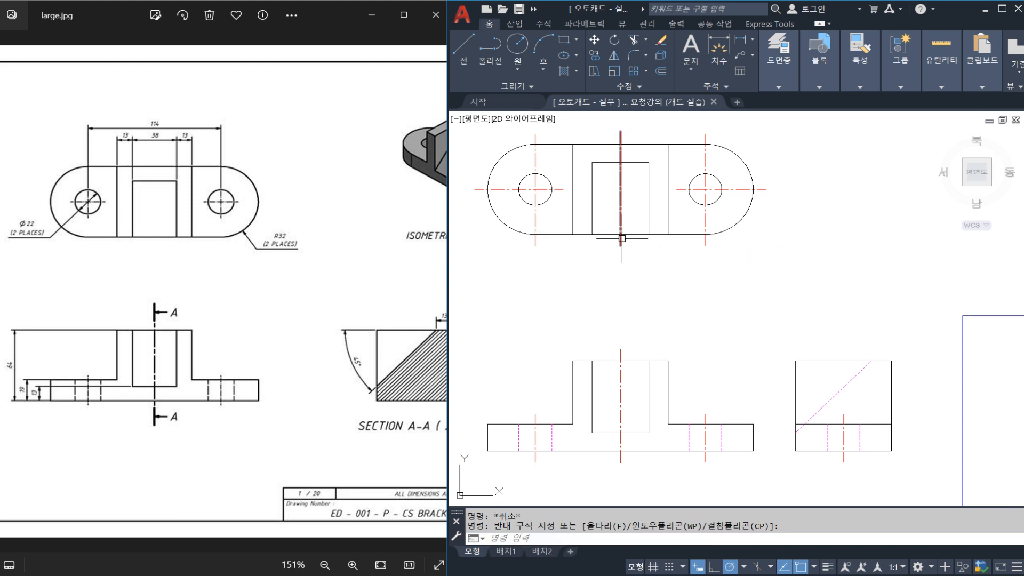
{"action": "left_click", "coordinate": [619, 243]}
{"action": "key", "text": "Escape"}
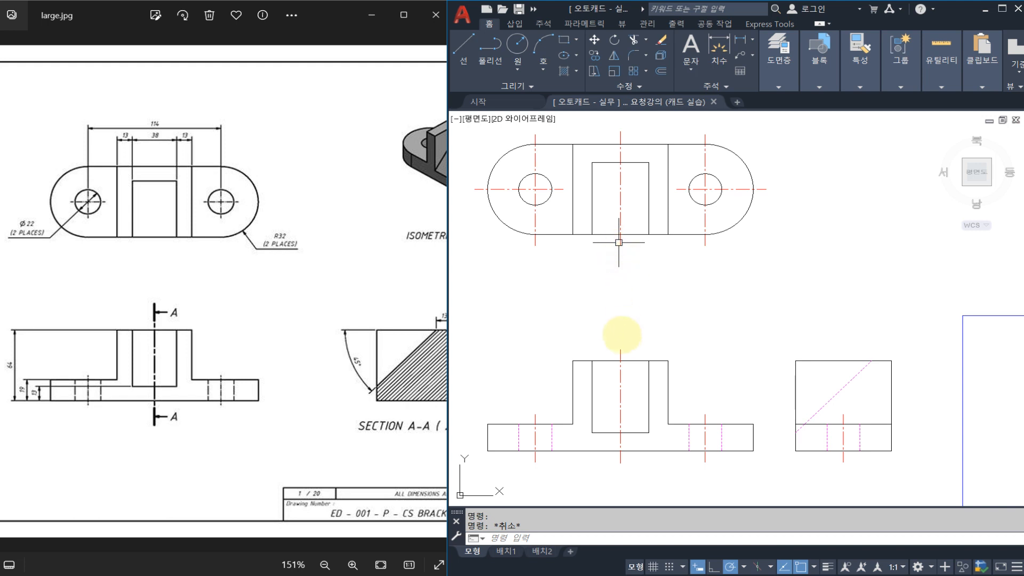
{"action": "left_click_drag", "start_coordinate": [620, 345], "coordinate": [609, 465]}
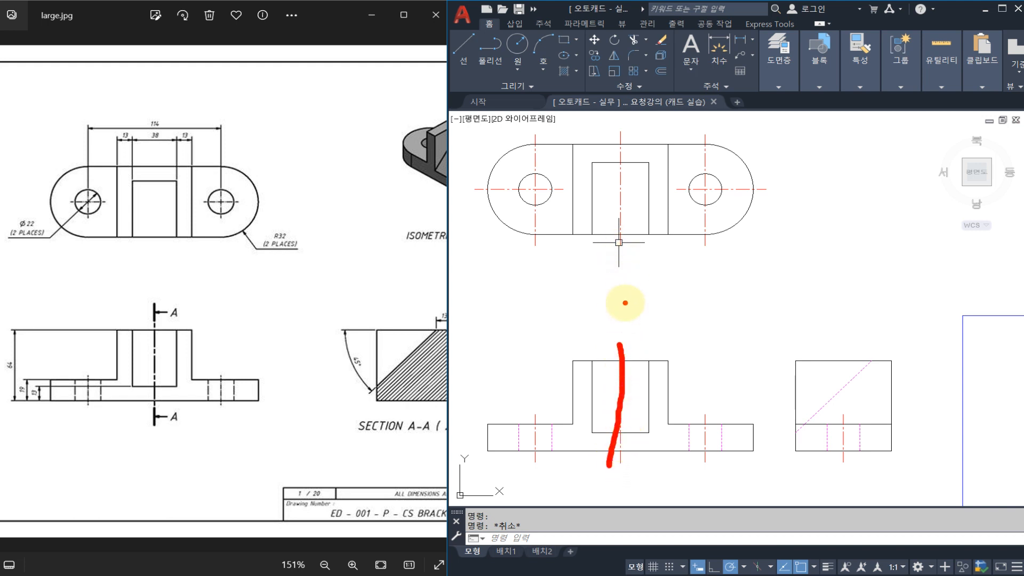
{"action": "mouse_move", "coordinate": [625, 303]}
{"action": "left_mouse_down"}
{"action": "mouse_move", "coordinate": [559, 309]}
{"action": "mouse_move", "coordinate": [690, 308]}
{"action": "left_mouse_up"}
{"action": "left_click_drag", "start_coordinate": [676, 289], "coordinate": [655, 313]}
{"action": "mouse_move", "coordinate": [575, 291]}
{"action": "left_mouse_down"}
{"action": "mouse_move", "coordinate": [561, 313]}
{"action": "mouse_move", "coordinate": [576, 321]}
{"action": "left_mouse_up"}
{"action": "mouse_move", "coordinate": [621, 365]}
{"action": "left_mouse_down"}
{"action": "mouse_move", "coordinate": [608, 350]}
{"action": "mouse_move", "coordinate": [637, 367]}
{"action": "left_mouse_up"}
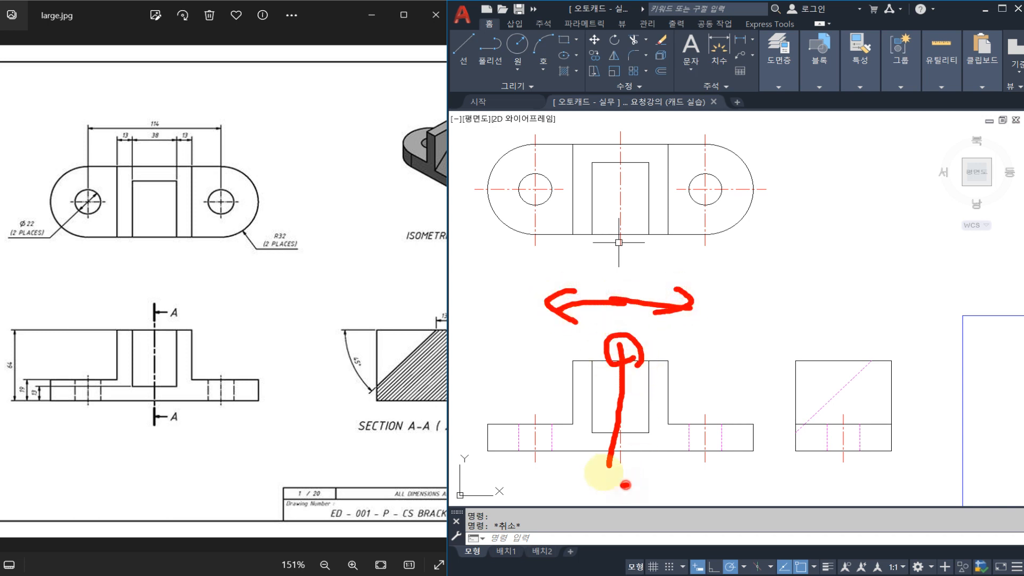
{"action": "left_click_drag", "start_coordinate": [625, 485], "coordinate": [634, 465]}
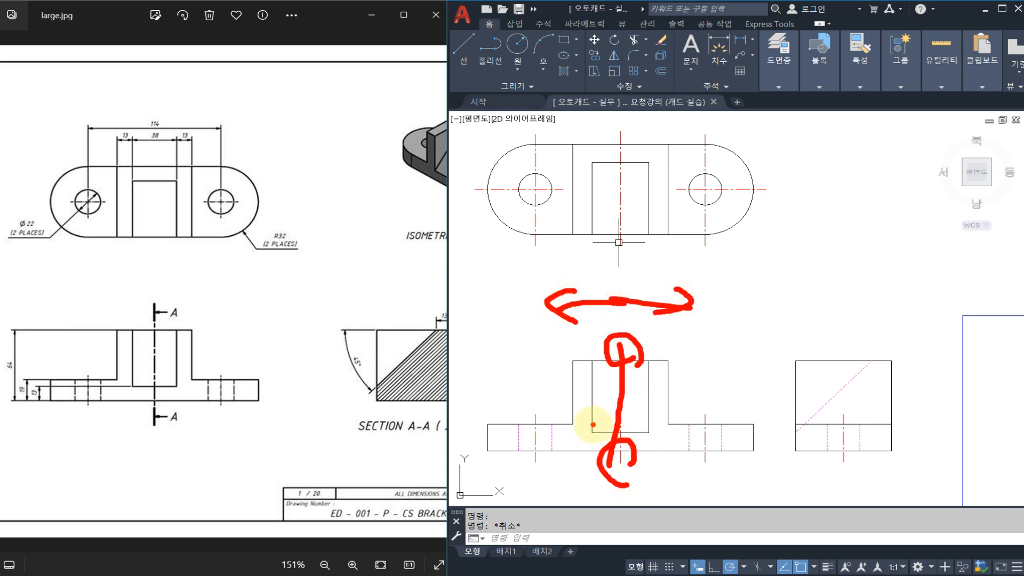
{"action": "key", "text": "Escape"}
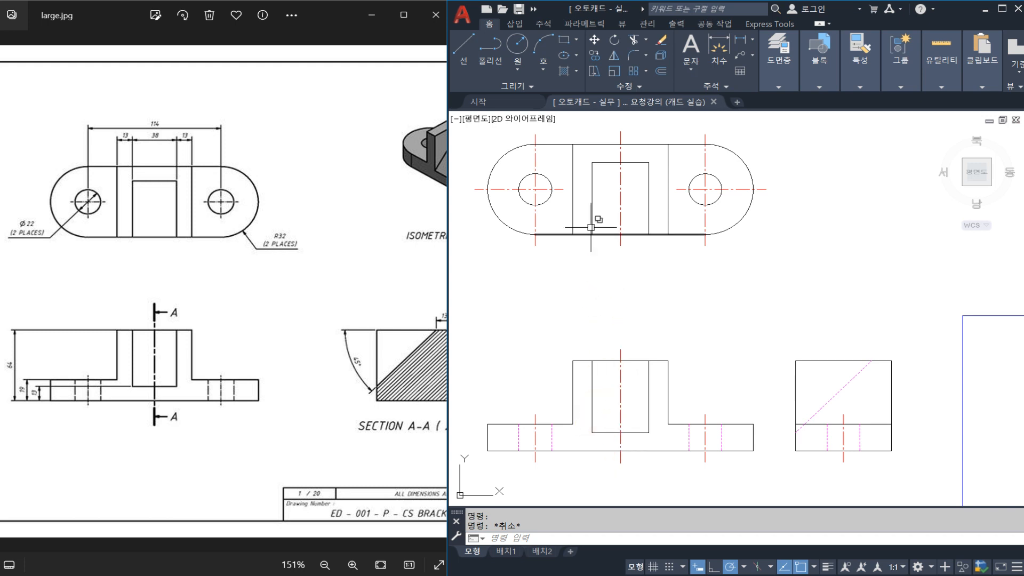
{"action": "left_click", "coordinate": [619, 199]}
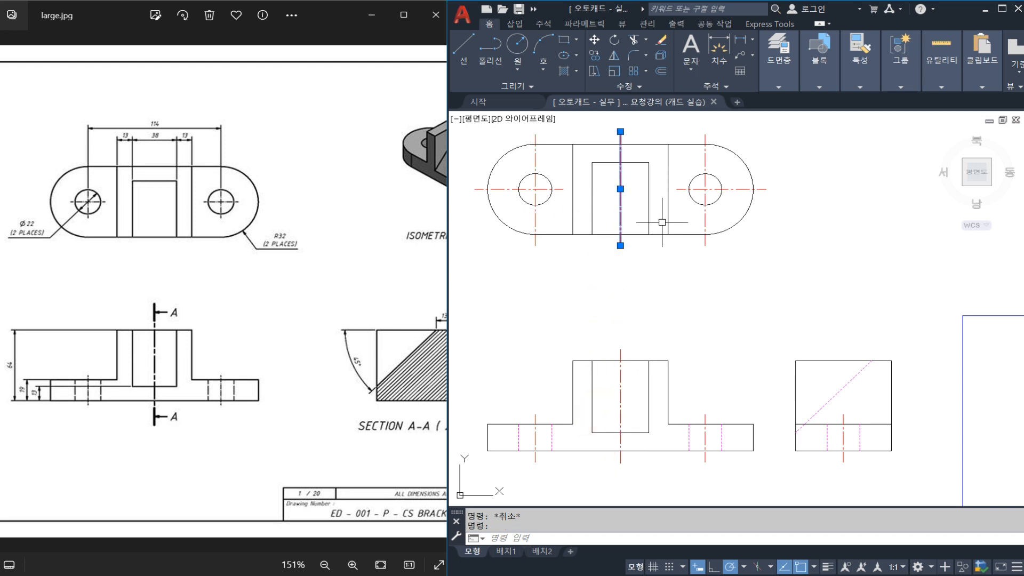
{"action": "key", "text": "Escape"}
{"action": "left_click", "coordinate": [739, 189]}
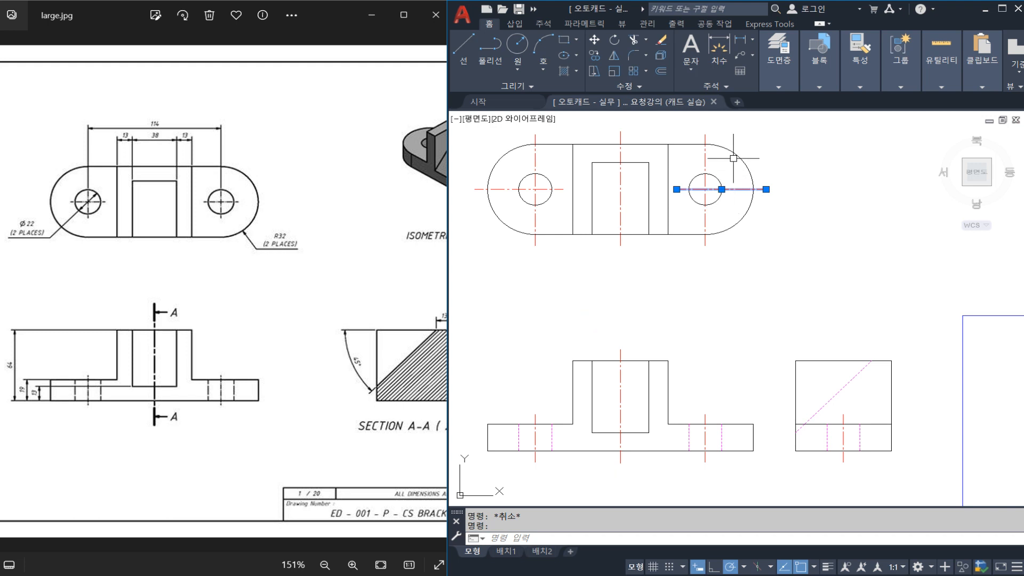
{"action": "mouse_move", "coordinate": [766, 177]}
{"action": "left_mouse_down"}
{"action": "mouse_move", "coordinate": [674, 127]}
{"action": "mouse_move", "coordinate": [751, 170]}
{"action": "left_mouse_up"}
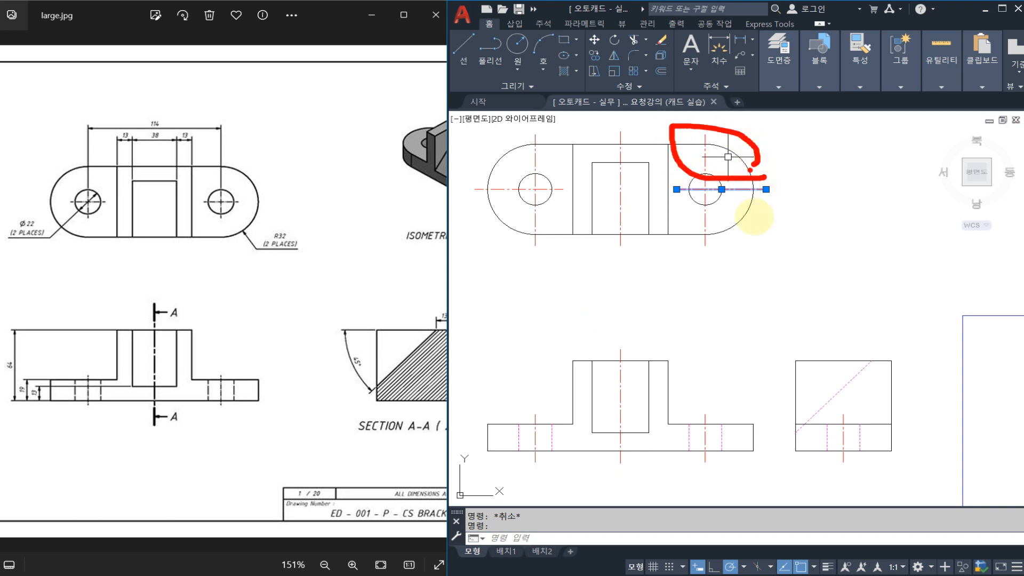
{"action": "mouse_move", "coordinate": [765, 233]}
{"action": "left_mouse_down"}
{"action": "mouse_move", "coordinate": [677, 229]}
{"action": "mouse_move", "coordinate": [778, 233]}
{"action": "left_mouse_up"}
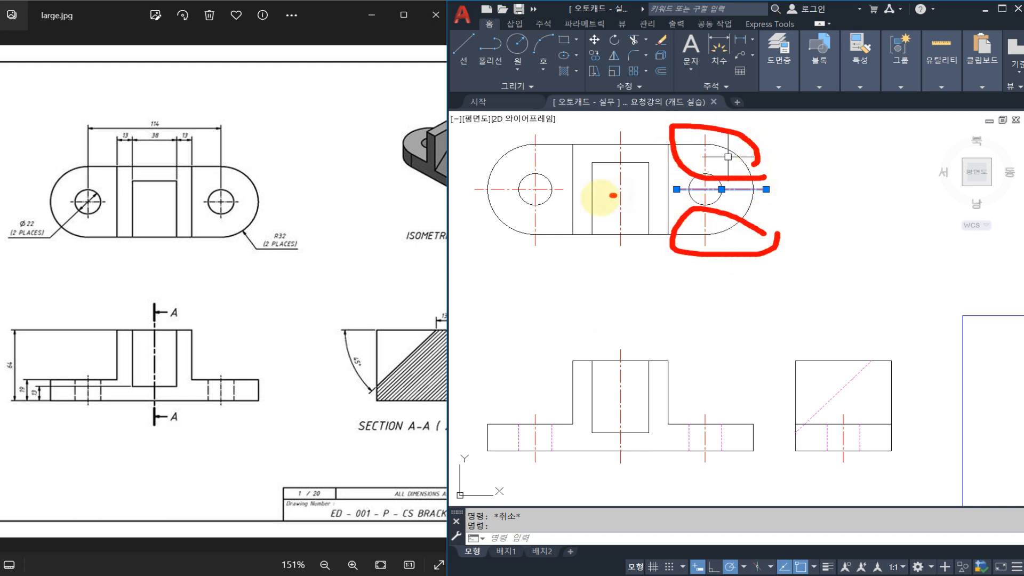
{"action": "key", "text": "Escape"}
{"action": "mouse_move", "coordinate": [613, 195]}
{"action": "left_mouse_down"}
{"action": "mouse_move", "coordinate": [624, 201]}
{"action": "mouse_move", "coordinate": [620, 190]}
{"action": "left_mouse_up"}
{"action": "key", "text": "Escape"}
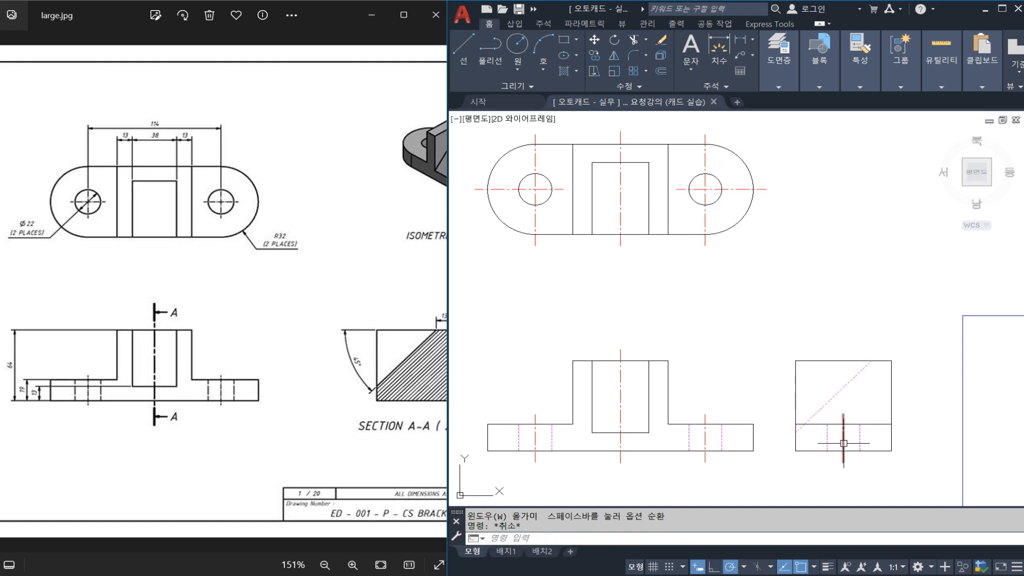
Stretch the upper end of the side view's centre line vertically to slightly above the view's top edge.
{"action": "left_click", "coordinate": [843, 427]}
{"action": "left_click", "coordinate": [843, 414]}
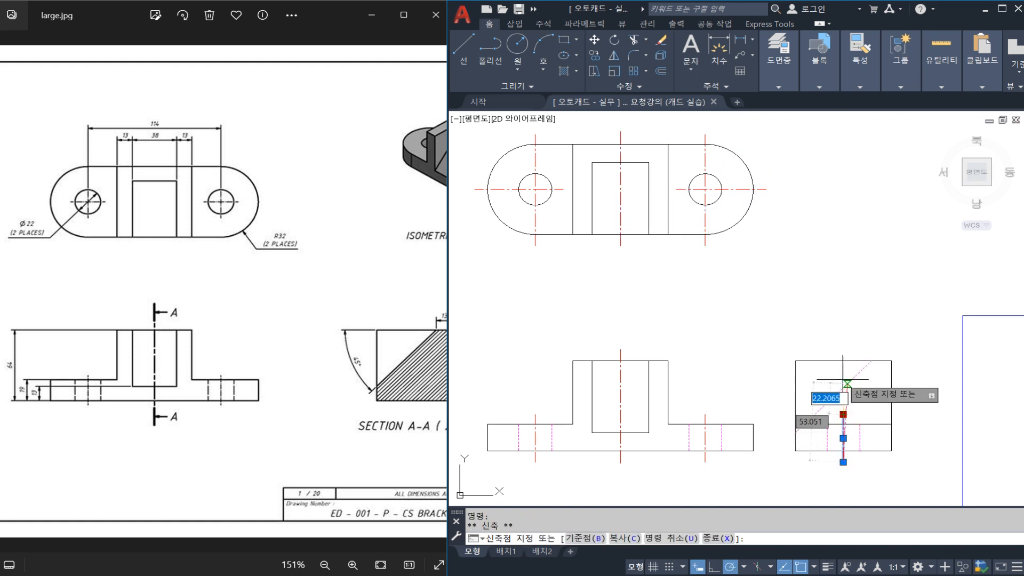
{"action": "left_click", "coordinate": [843, 344]}
{"action": "key", "text": "Escape"}
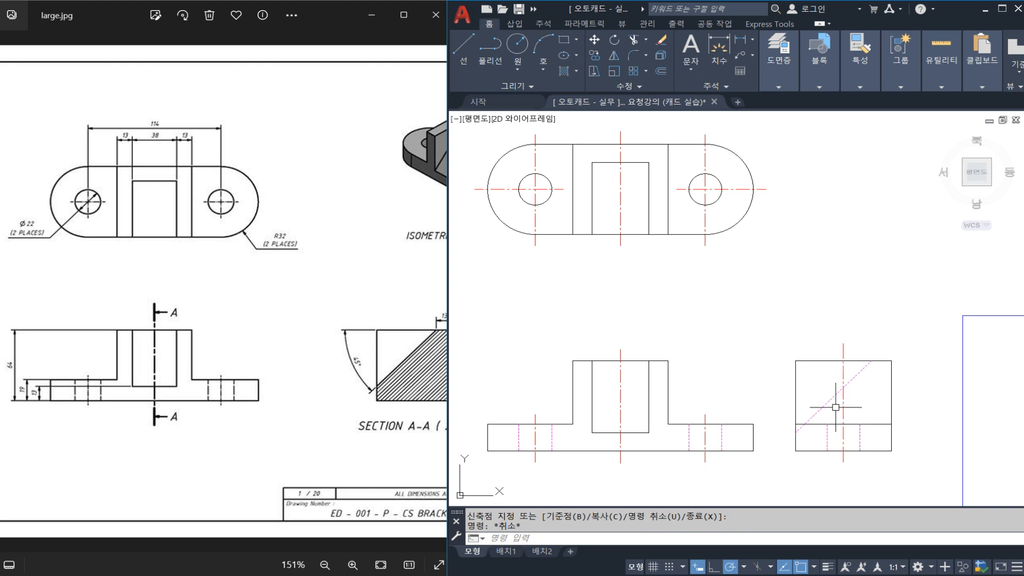
Undo the last stretch of the side view's vertical centre line.
{"action": "left_click", "coordinate": [857, 375]}
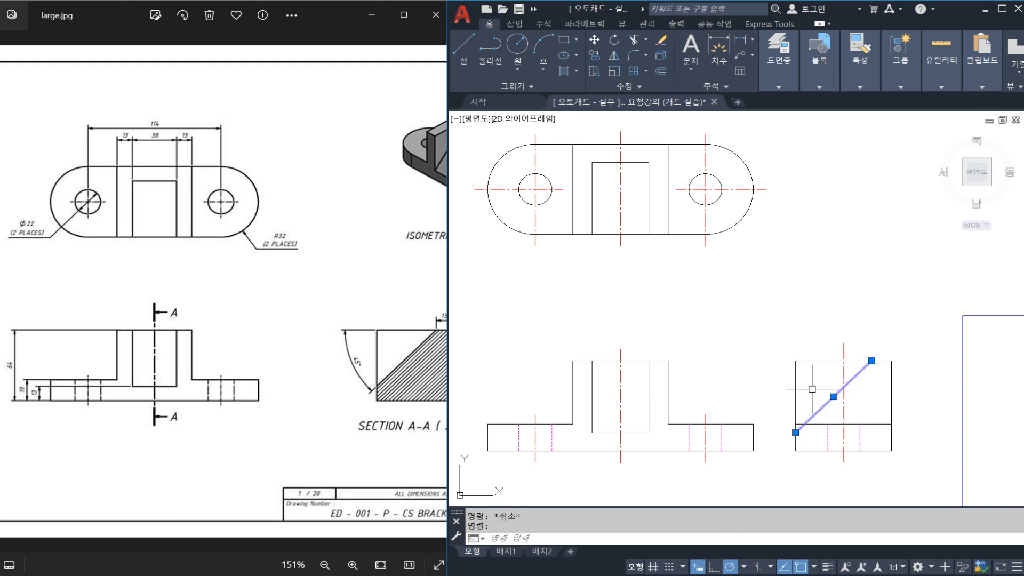
{"action": "key", "text": "ctrl+z"}
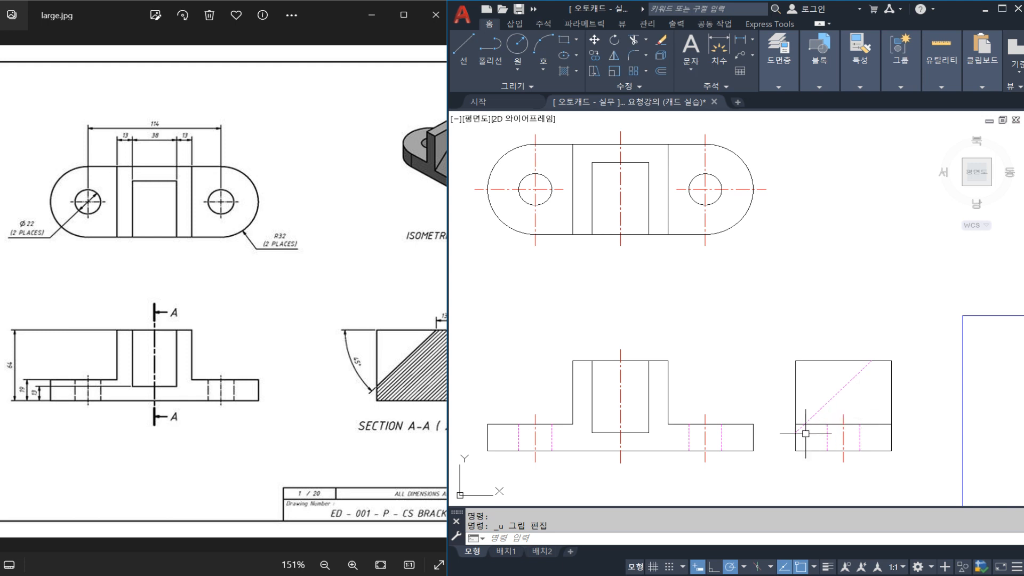
Try to break away the upper part of the front view's middle centre line, keeping only the segment around the base.
{"action": "left_click", "coordinate": [621, 396]}
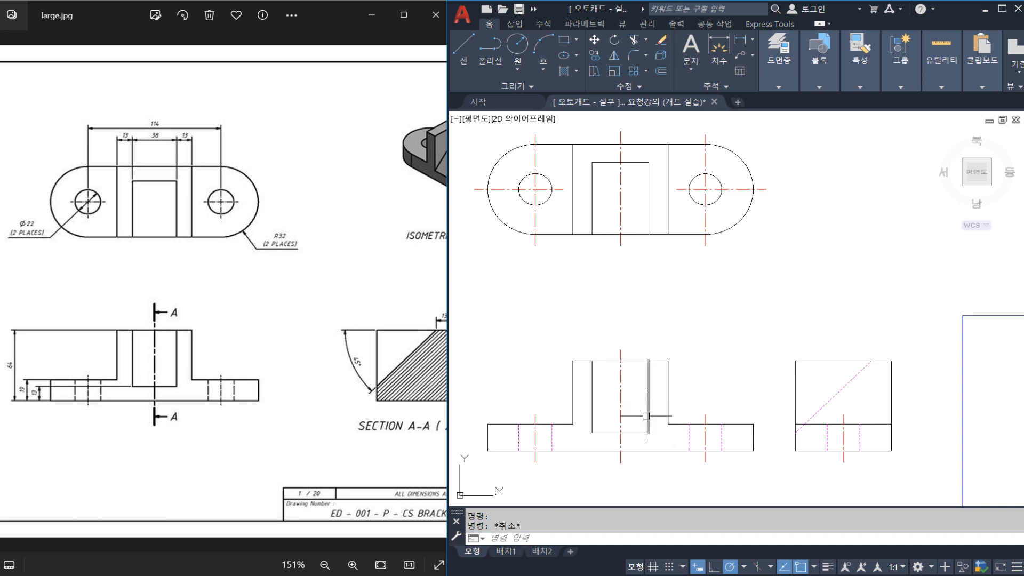
{"action": "type", "text": "BR"}
{"action": "key", "text": "Return"}
{"action": "left_click", "coordinate": [621, 412]}
{"action": "key", "text": "Escape"}
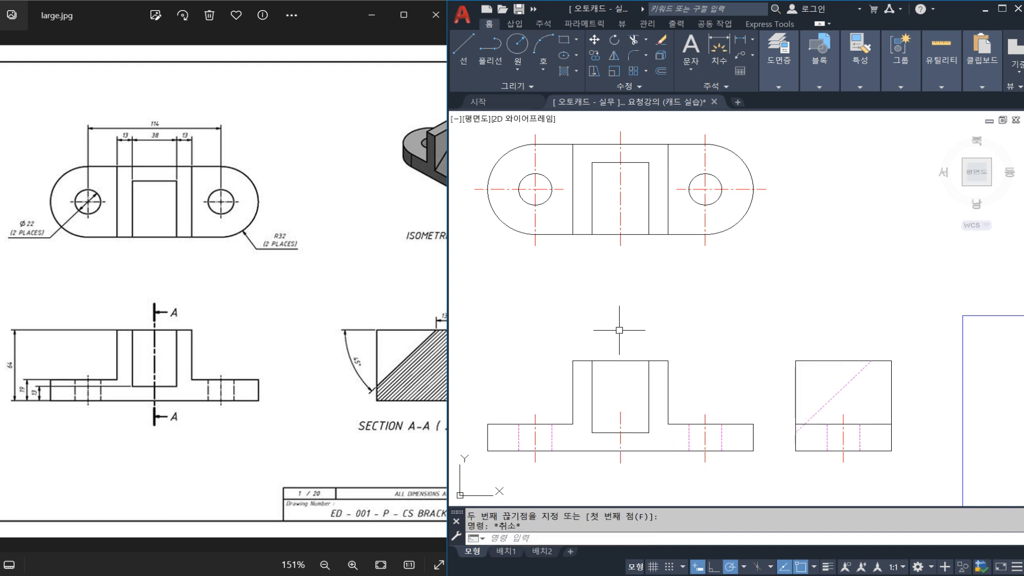
{"action": "scroll", "coordinate": [657, 361], "scroll_direction": "up", "scroll_amount": 4}
{"action": "middle_click_drag", "start_coordinate": [635, 414], "coordinate": [650, 389]}
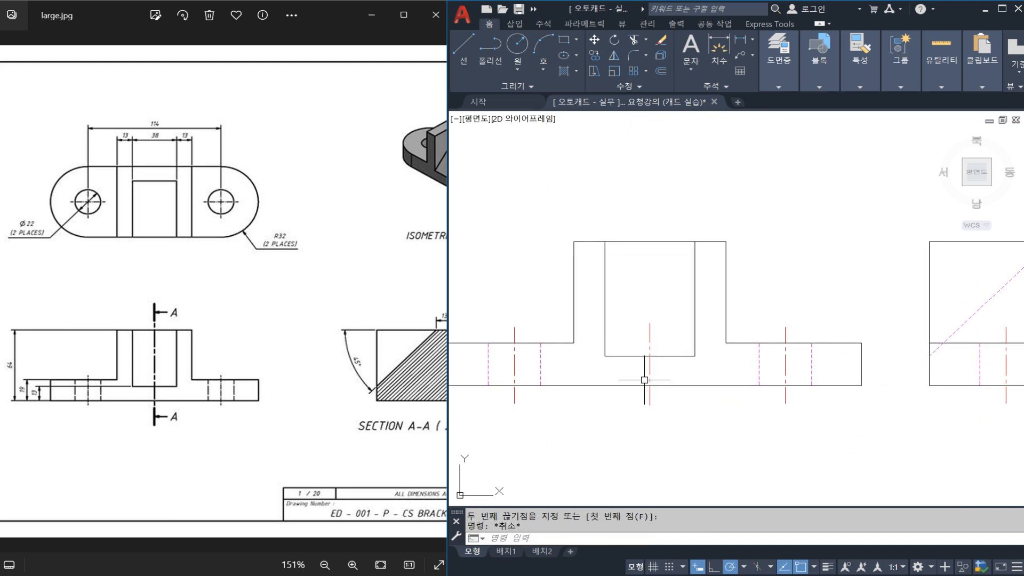
Undo the break of the front view's middle centre line and save the drawing.
{"action": "key", "text": "ctrl+z"}
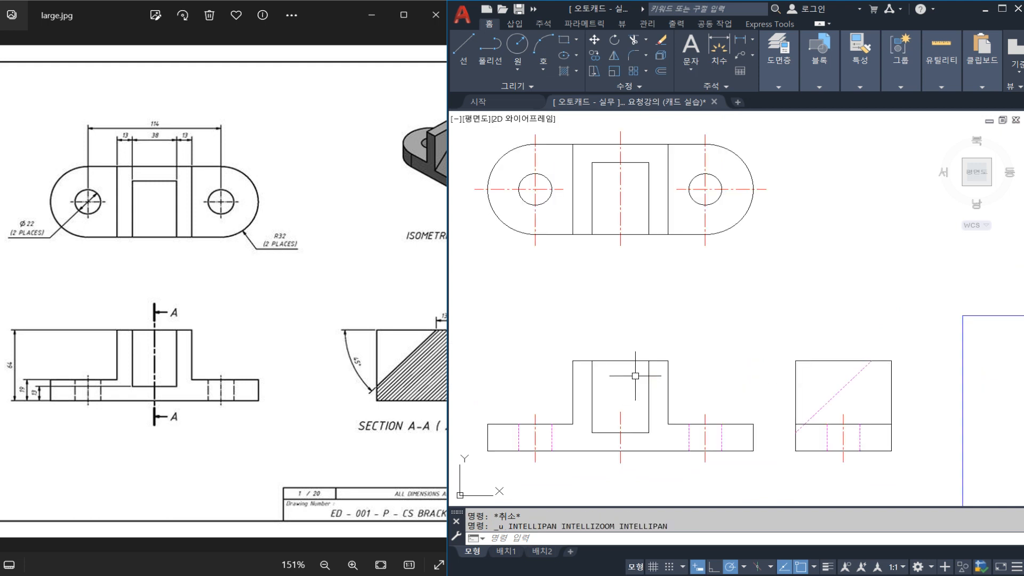
{"action": "key", "text": "ctrl+z"}
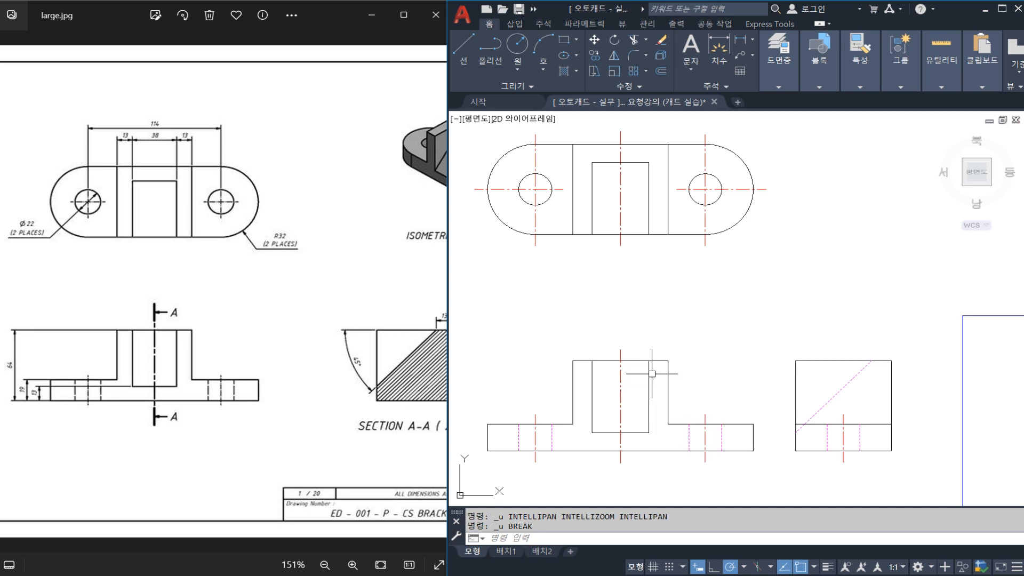
{"action": "key", "text": "ctrl+s"}
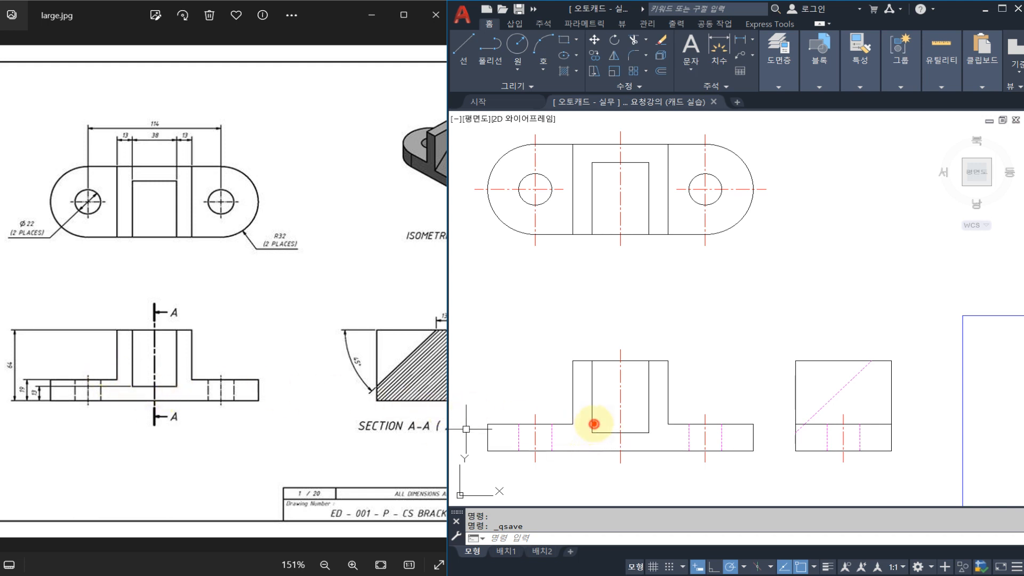
{"action": "mouse_move", "coordinate": [594, 424]}
{"action": "left_mouse_down"}
{"action": "mouse_move", "coordinate": [629, 423]}
{"action": "mouse_move", "coordinate": [647, 376]}
{"action": "left_mouse_up"}
{"action": "left_click_drag", "start_coordinate": [595, 424], "coordinate": [595, 379]}
{"action": "mouse_move", "coordinate": [519, 415]}
{"action": "left_mouse_down"}
{"action": "mouse_move", "coordinate": [570, 420]}
{"action": "mouse_move", "coordinate": [550, 436]}
{"action": "left_mouse_up"}
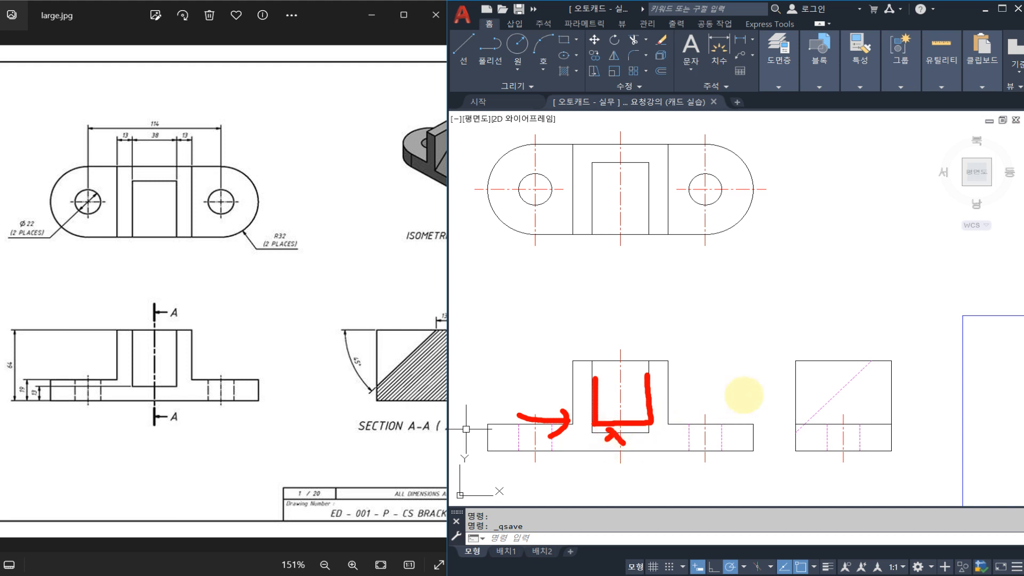
{"action": "left_click_drag", "start_coordinate": [877, 360], "coordinate": [790, 439]}
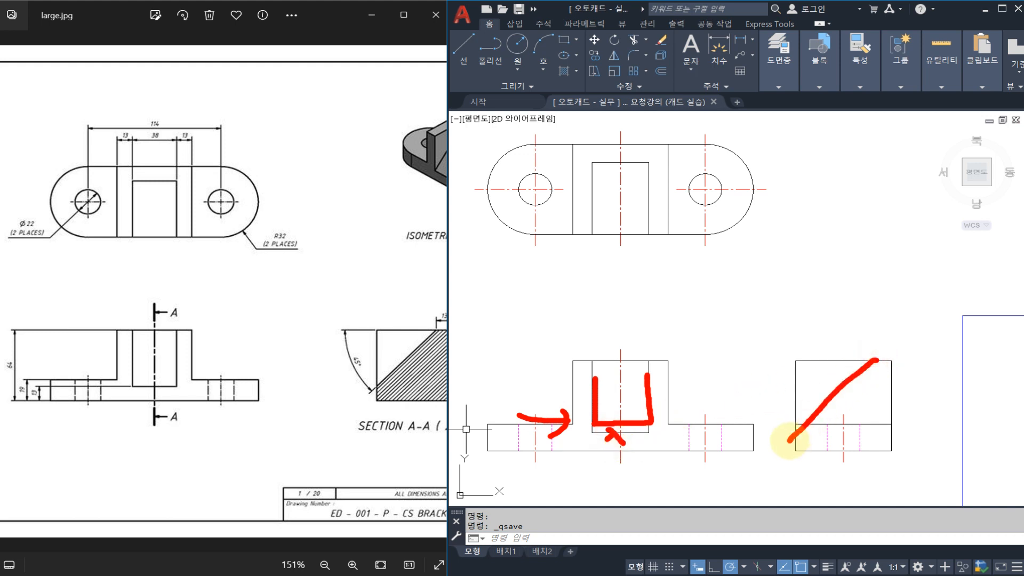
{"action": "mouse_move", "coordinate": [779, 389]}
{"action": "left_mouse_down"}
{"action": "mouse_move", "coordinate": [722, 380]}
{"action": "mouse_move", "coordinate": [767, 380]}
{"action": "left_mouse_up"}
{"action": "left_click_drag", "start_coordinate": [773, 376], "coordinate": [780, 389]}
{"action": "mouse_move", "coordinate": [739, 375]}
{"action": "left_mouse_down"}
{"action": "mouse_move", "coordinate": [686, 392]}
{"action": "mouse_move", "coordinate": [735, 403]}
{"action": "left_mouse_up"}
{"action": "left_click_drag", "start_coordinate": [716, 404], "coordinate": [702, 413]}
{"action": "mouse_move", "coordinate": [635, 429]}
{"action": "left_mouse_down"}
{"action": "mouse_move", "coordinate": [638, 448]}
{"action": "mouse_move", "coordinate": [631, 442]}
{"action": "left_mouse_up"}
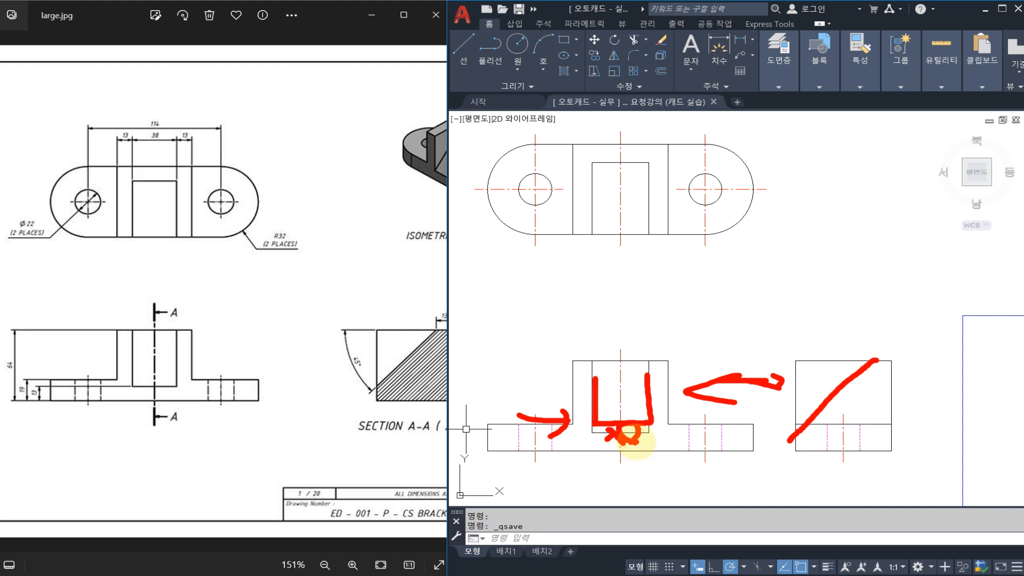
{"action": "key", "text": "Escape"}
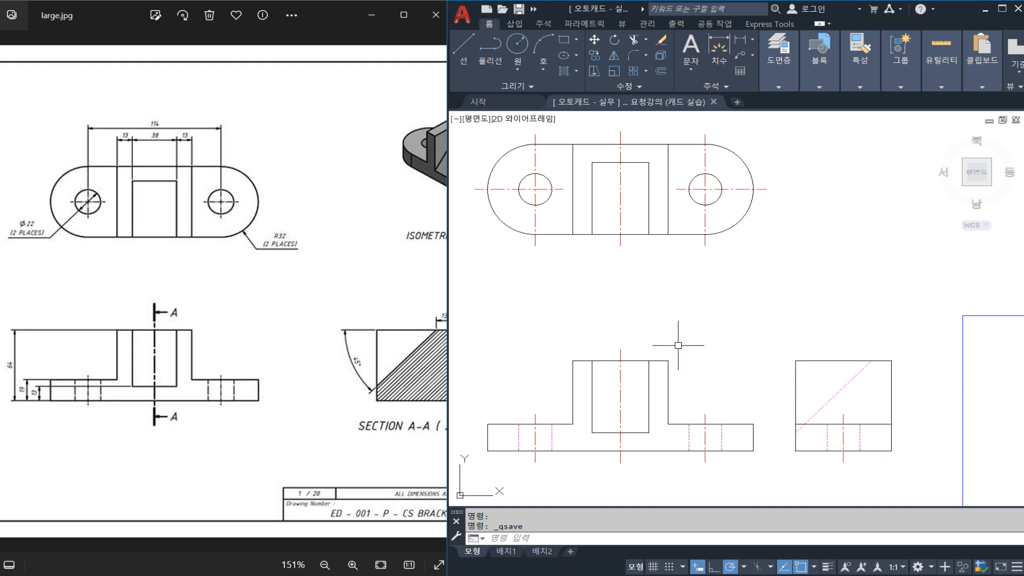
{"action": "scroll", "coordinate": [678, 344], "scroll_direction": "down", "scroll_amount": 2}
{"action": "middle_click_drag", "start_coordinate": [751, 385], "coordinate": [538, 354]}
{"action": "type", "text": "sc"}
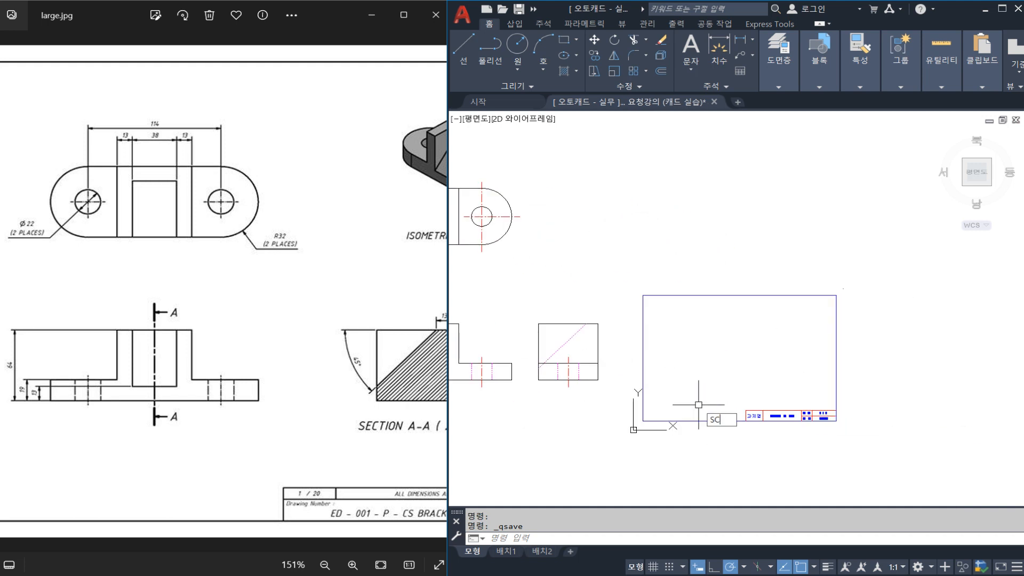
{"action": "key", "text": "Return"}
{"action": "left_click", "coordinate": [888, 457]}
{"action": "left_click", "coordinate": [685, 320]}
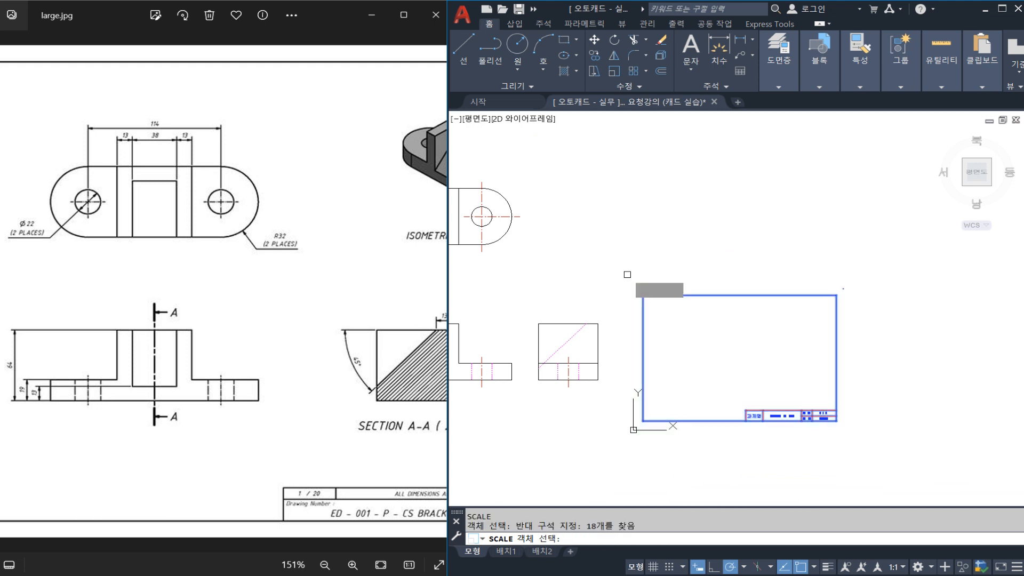
{"action": "key", "text": "Return"}
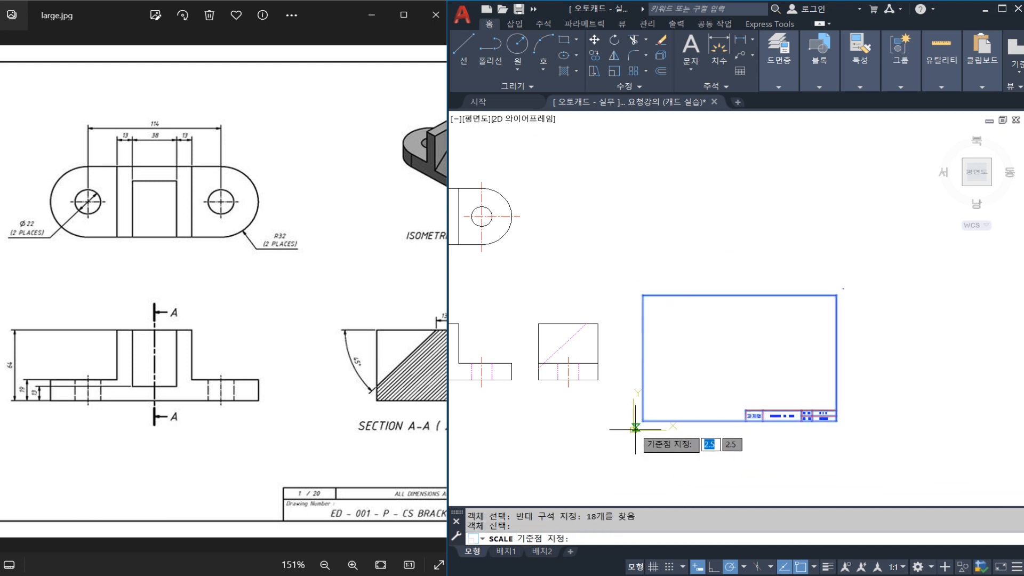
{"action": "left_click", "coordinate": [635, 431]}
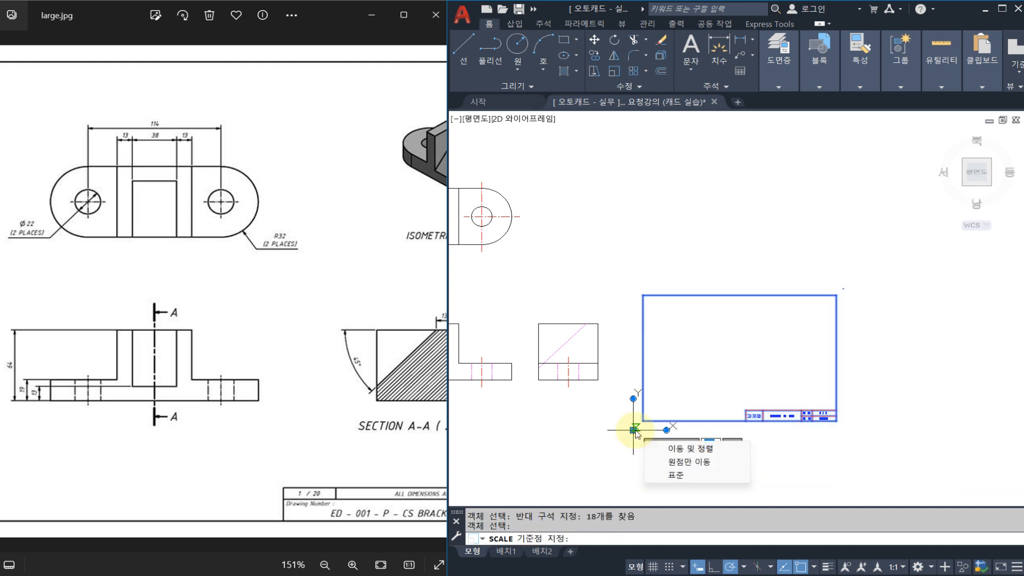
{"action": "key", "text": "Escape"}
{"action": "key", "text": "Escape"}
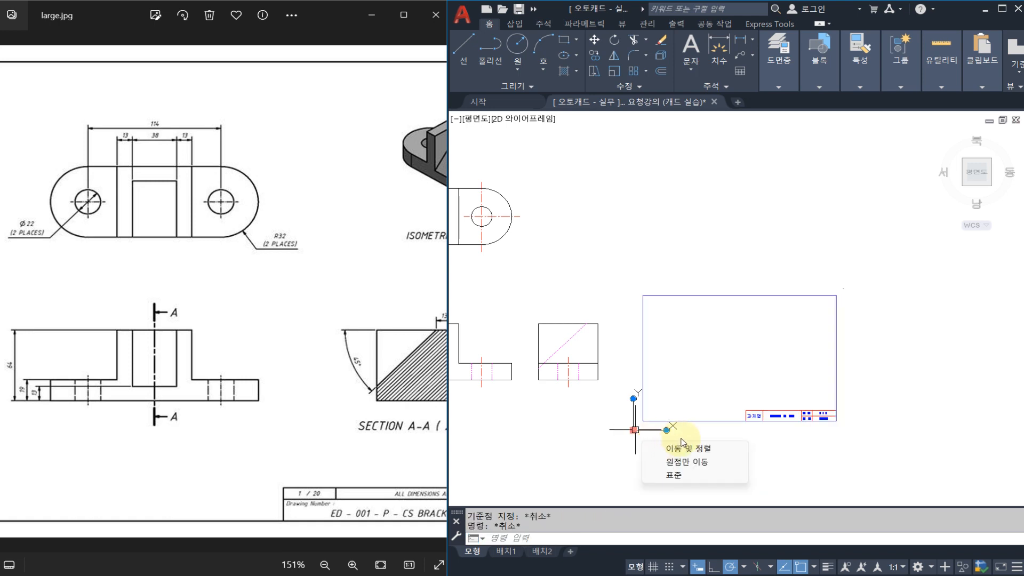
{"action": "key", "text": "Escape"}
Try scaling the drawing border and title block by a factor of 1.5 about the point near the origin.
{"action": "type", "text": "sc"}
{"action": "key", "text": "Return"}
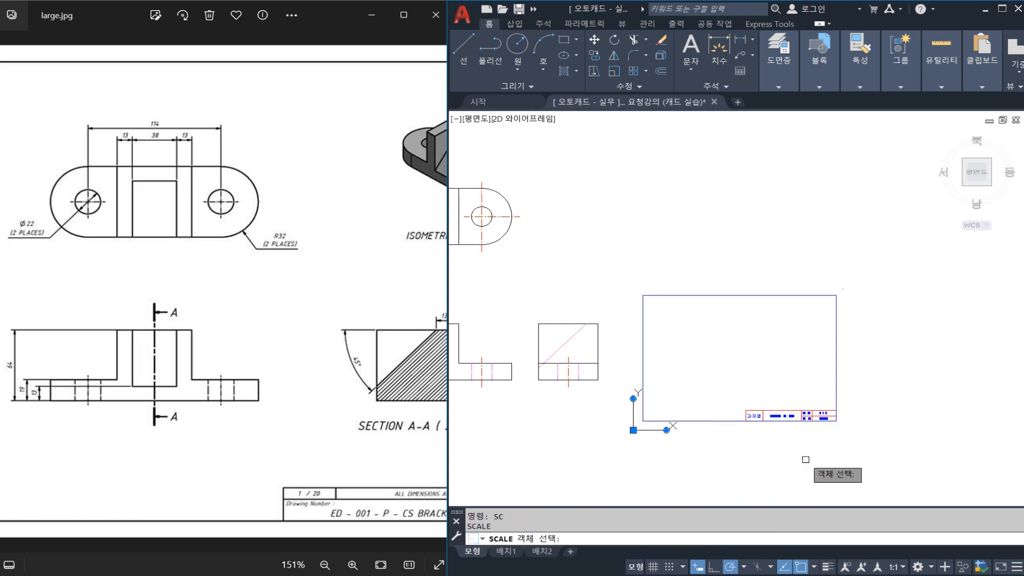
{"action": "left_click", "coordinate": [855, 469]}
{"action": "left_click", "coordinate": [634, 247]}
{"action": "key", "text": "Return"}
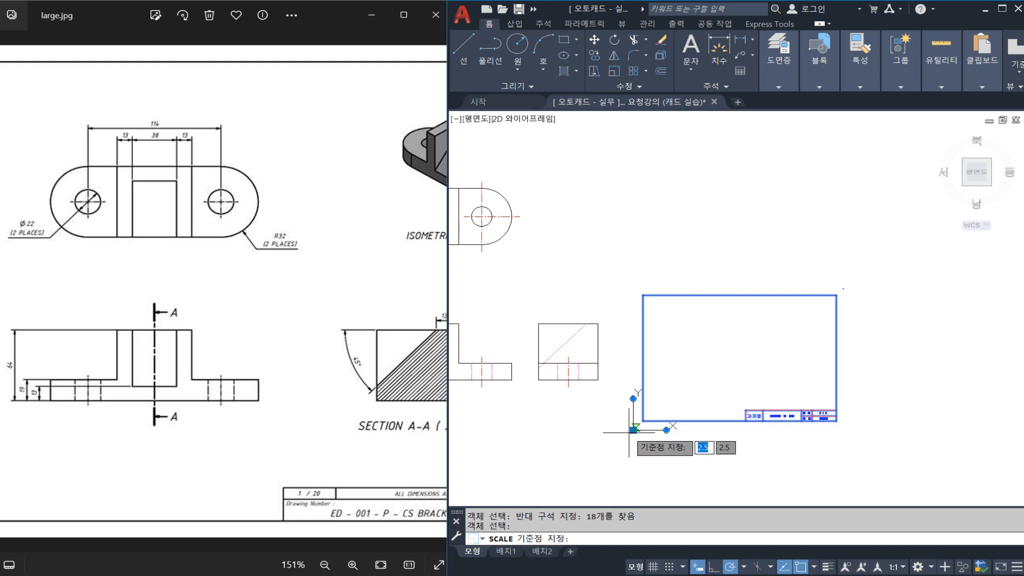
{"action": "left_click", "coordinate": [630, 433]}
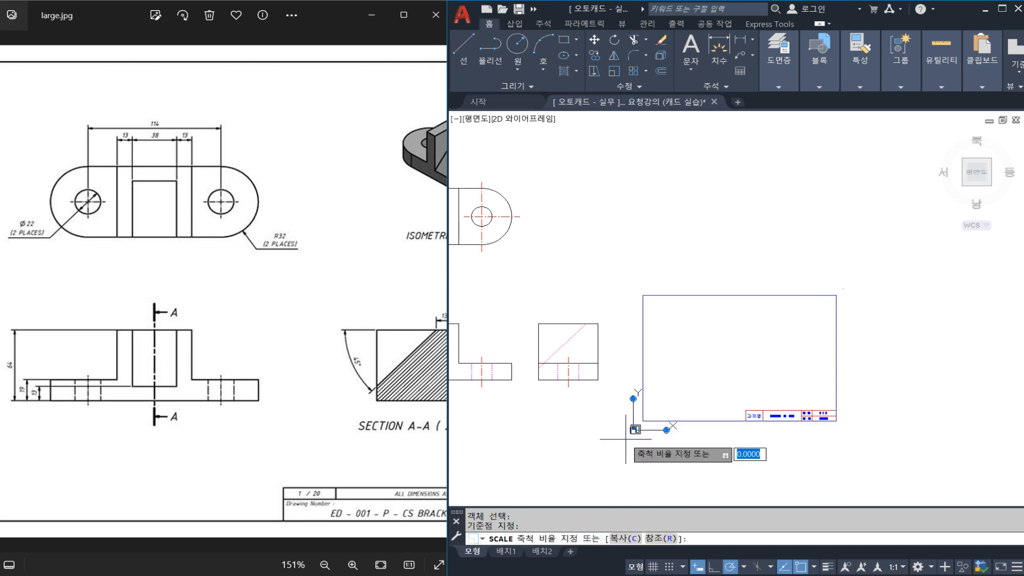
{"action": "type", "text": "1.5"}
{"action": "key", "text": "Return"}
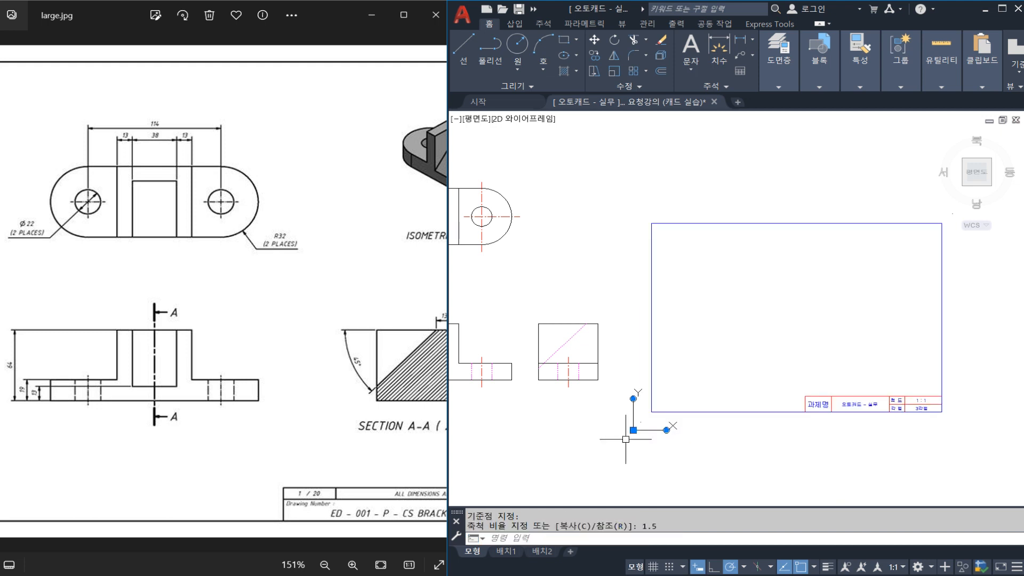
{"action": "scroll", "coordinate": [623, 401], "scroll_direction": "down", "scroll_amount": 2}
{"action": "scroll", "coordinate": [686, 412], "scroll_direction": "up", "scroll_amount": 1}
{"action": "key", "text": "Escape"}
{"action": "key", "text": "Escape"}
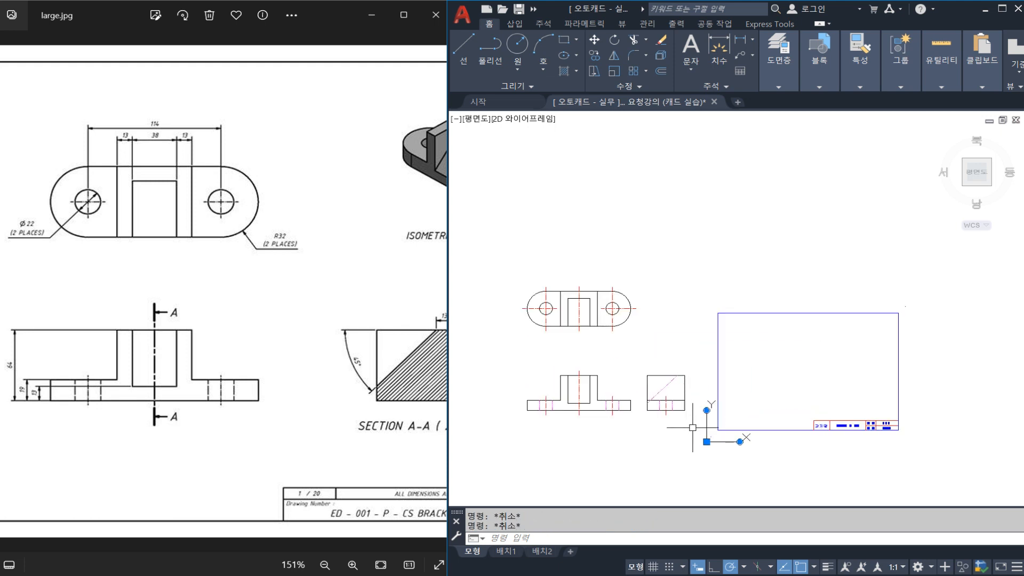
Try moving all three views horizontally into the border, and undo both this move and the 1.5 scaling.
{"action": "left_click", "coordinate": [693, 427]}
{"action": "left_click", "coordinate": [520, 260]}
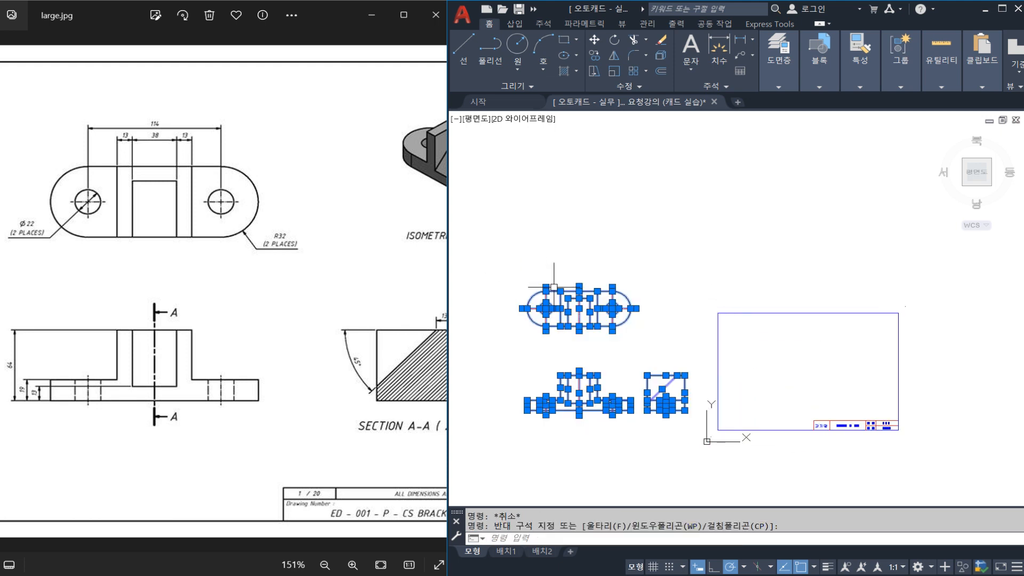
{"action": "type", "text": "M"}
{"action": "key", "text": "Return"}
{"action": "left_click", "coordinate": [596, 354]}
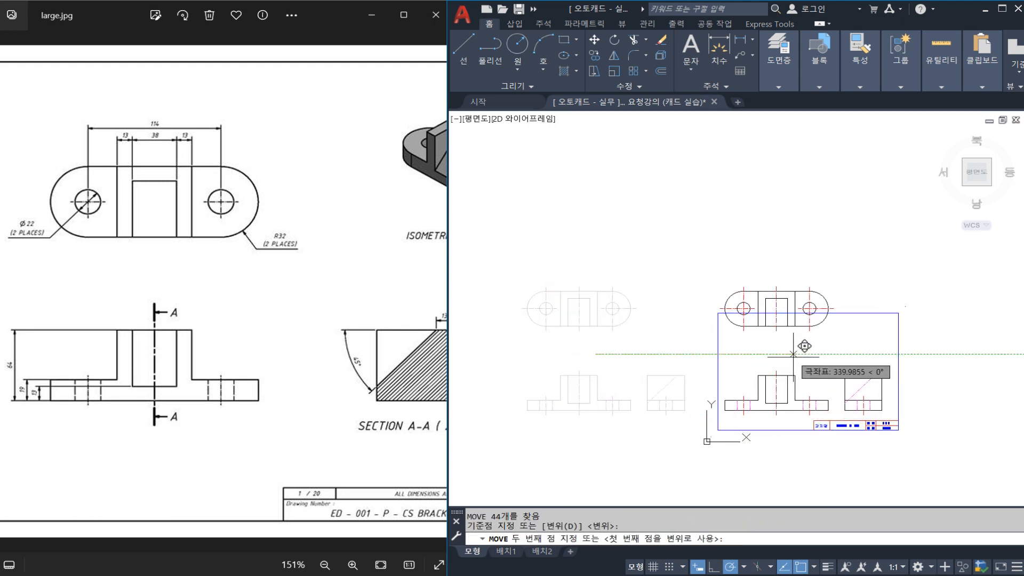
{"action": "key", "text": "Escape"}
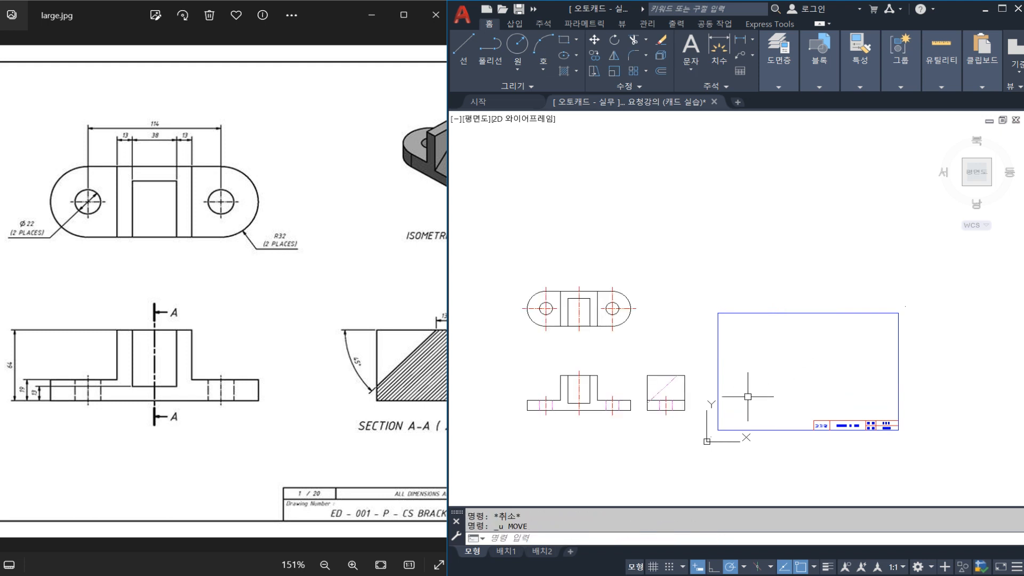
{"action": "key", "text": "ctrl+z"}
{"action": "key", "text": "ctrl+z"}
Scale the drawing border and title block by a factor of 2 about the border's lower-left corner.
{"action": "type", "text": "SC"}
{"action": "key", "text": "Return"}
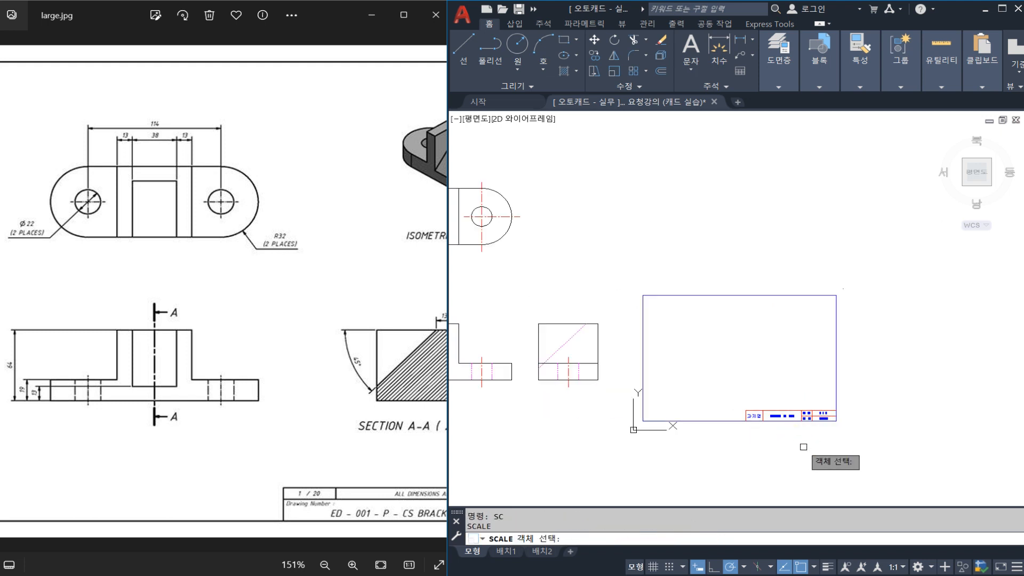
{"action": "left_click", "coordinate": [898, 471]}
{"action": "left_click", "coordinate": [621, 266]}
{"action": "key", "text": "Return"}
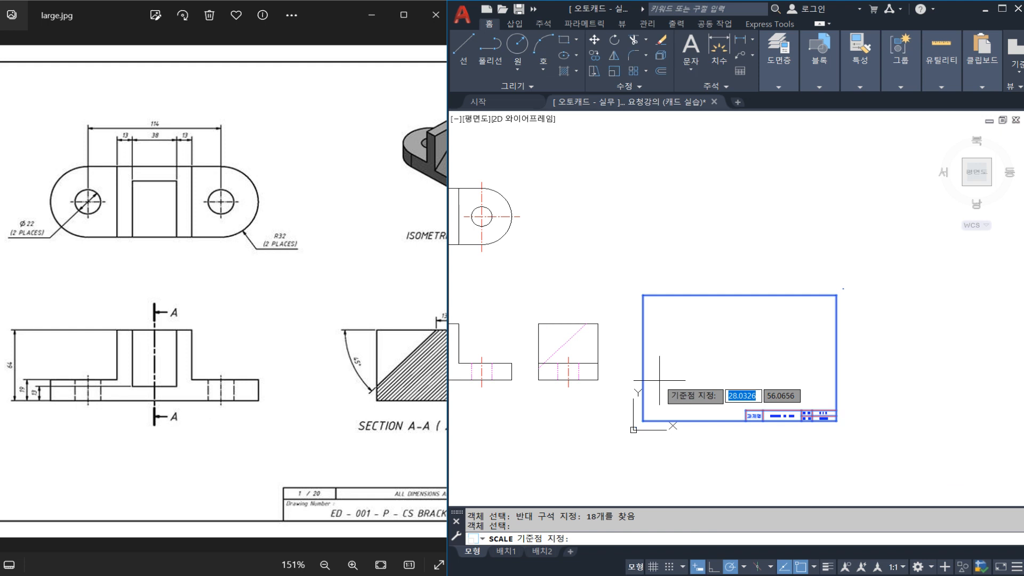
{"action": "left_click", "coordinate": [643, 421]}
{"action": "type", "text": "2"}
{"action": "key", "text": "Return"}
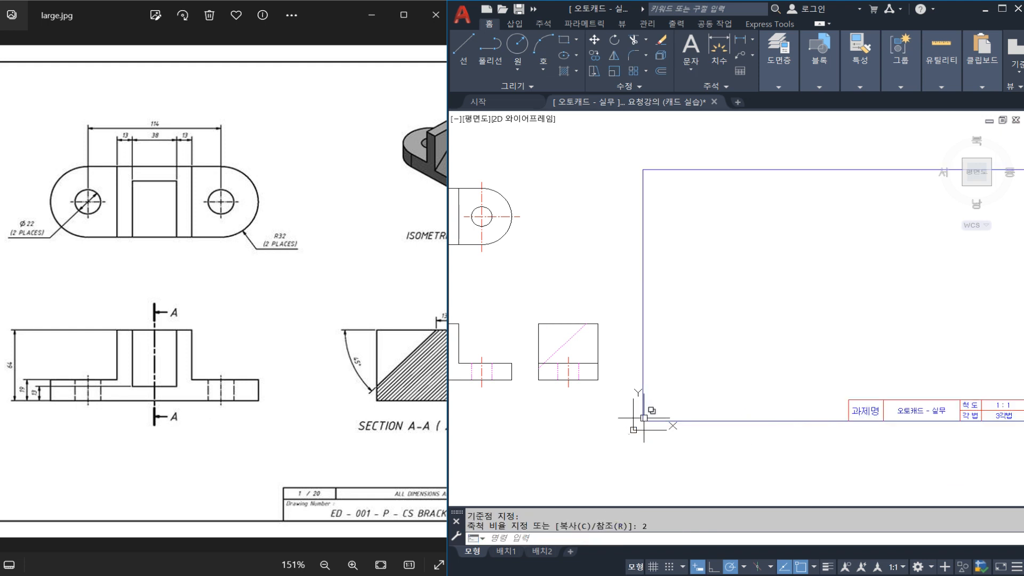
Move all three views horizontally about 394 units into the enlarged drawing border.
{"action": "scroll", "coordinate": [619, 418], "scroll_direction": "down", "scroll_amount": 2}
{"action": "middle_click_drag", "start_coordinate": [589, 477], "coordinate": [661, 425]}
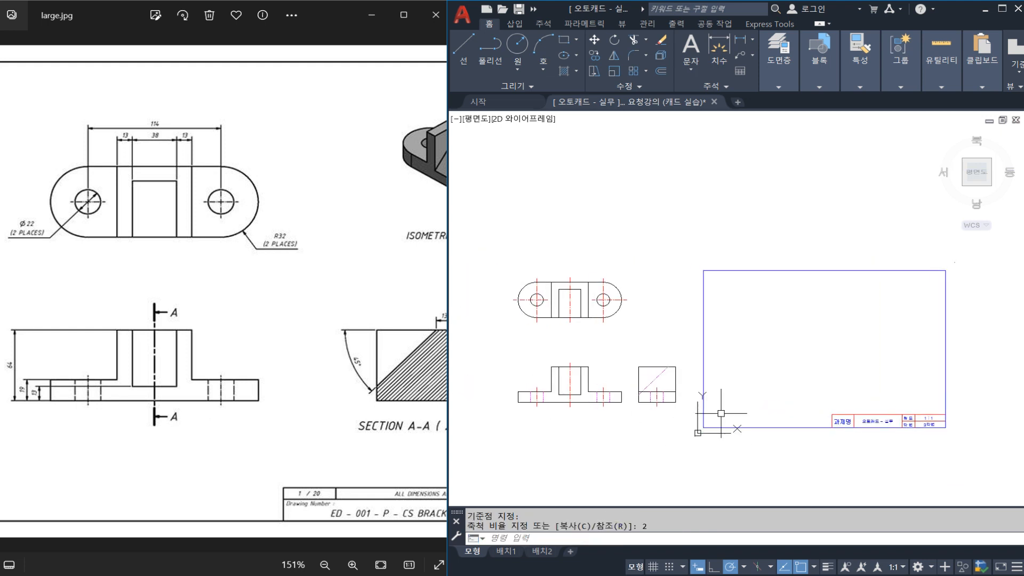
{"action": "left_click", "coordinate": [688, 434]}
{"action": "left_click", "coordinate": [498, 258]}
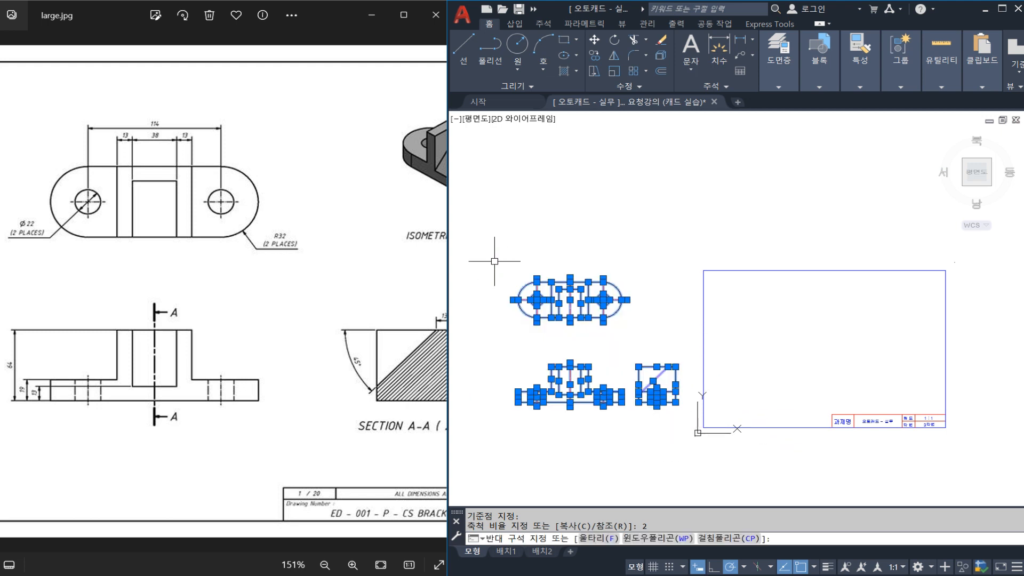
{"action": "type", "text": "m"}
{"action": "key", "text": "Return"}
{"action": "left_click", "coordinate": [610, 365]}
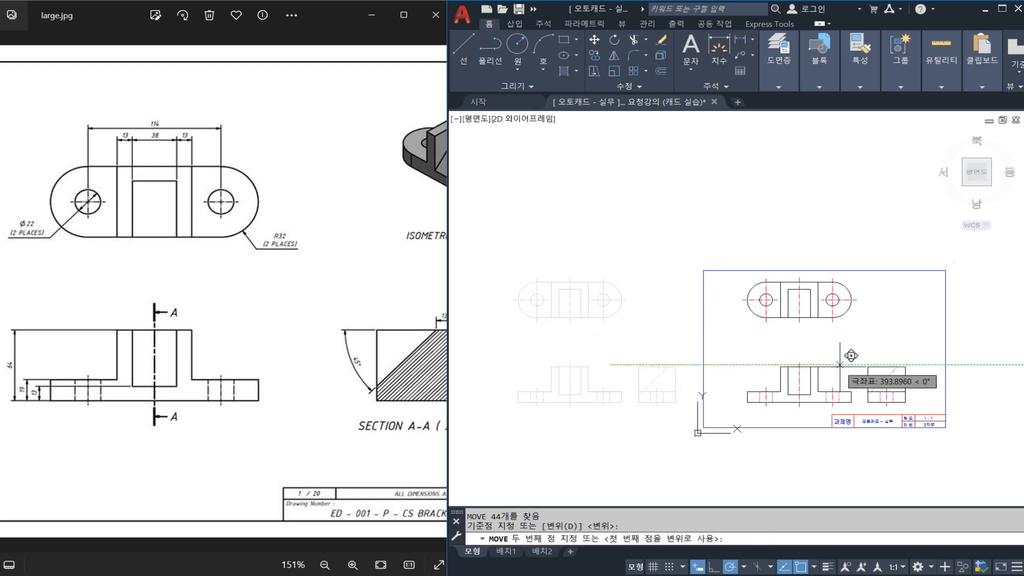
{"action": "left_click", "coordinate": [841, 364]}
{"action": "key", "text": "Escape"}
Move the top view with its centre lines straight down, closer to the front view.
{"action": "scroll", "coordinate": [832, 322], "scroll_direction": "up", "scroll_amount": 4}
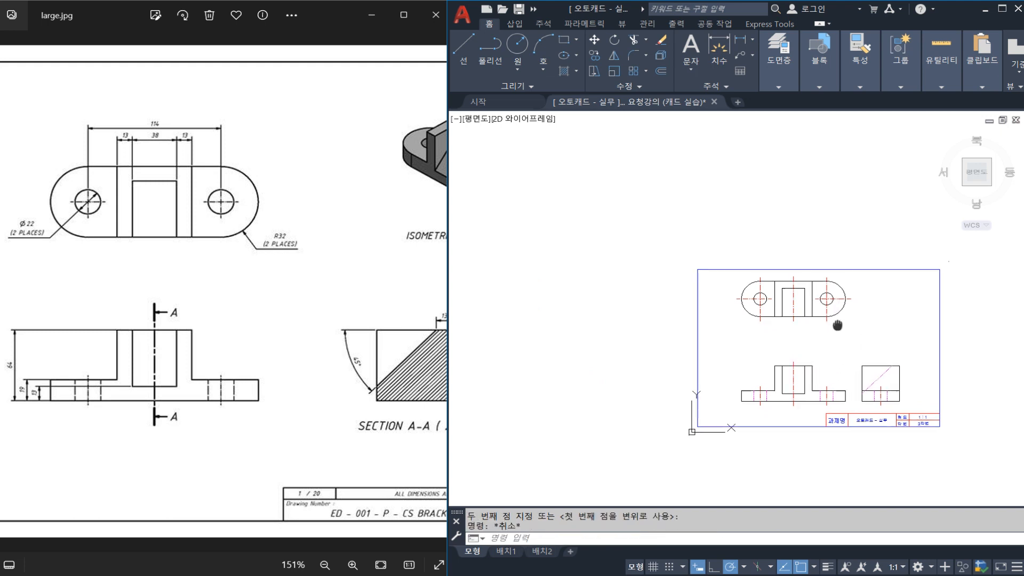
{"action": "key", "text": "Return"}
{"action": "left_click", "coordinate": [863, 347]}
{"action": "left_click", "coordinate": [549, 200]}
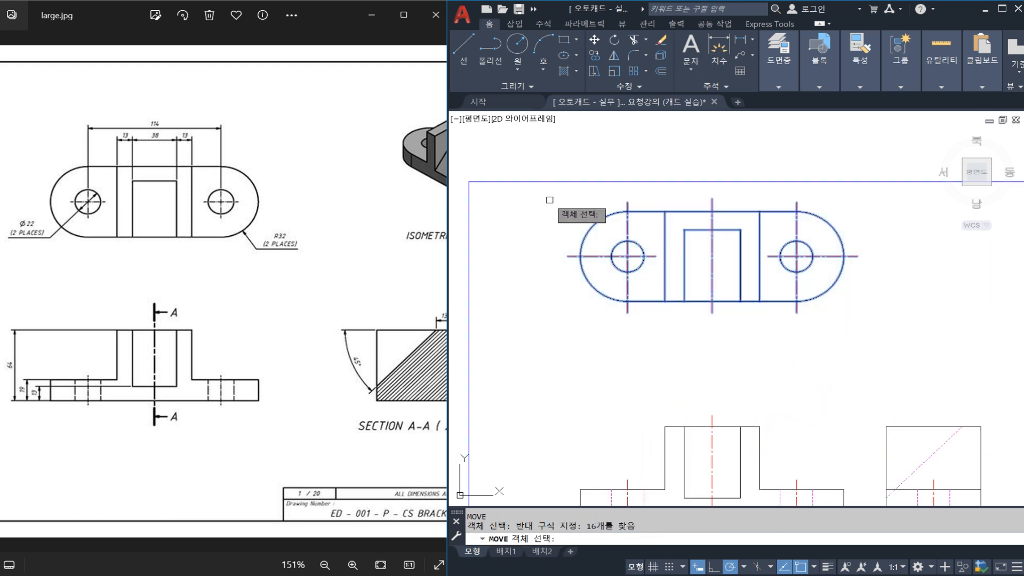
{"action": "key", "text": "Return"}
{"action": "left_click", "coordinate": [535, 231]}
{"action": "left_click", "coordinate": [535, 290]}
{"action": "key", "text": "Escape"}
Move the side view about 9 units horizontally away from the front view.
{"action": "middle_click_drag", "start_coordinate": [778, 385], "coordinate": [777, 288]}
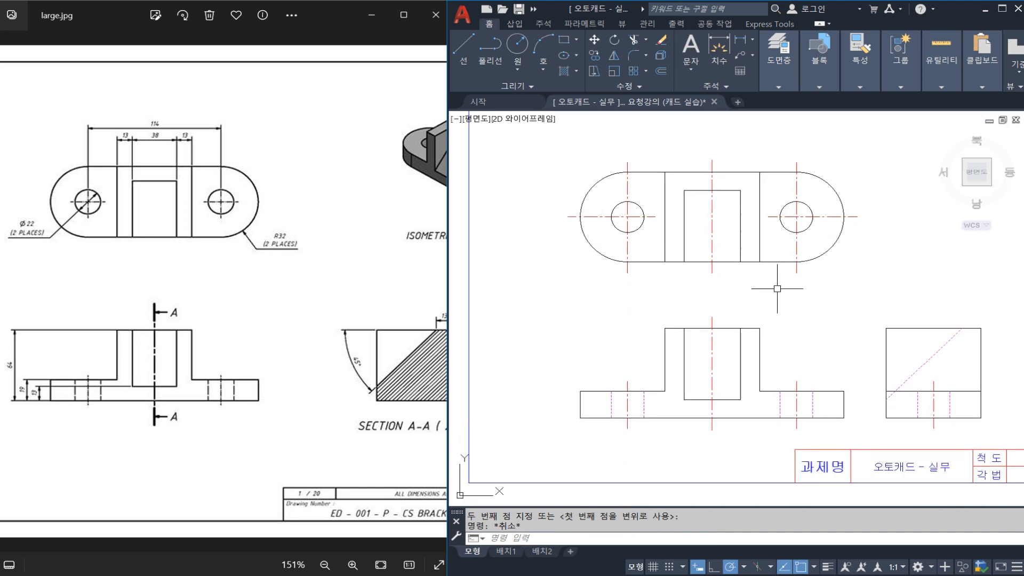
{"action": "middle_click_drag", "start_coordinate": [774, 361], "coordinate": [731, 339]}
{"action": "mouse_move", "coordinate": [915, 394]}
{"action": "middle_mouse_down"}
{"action": "mouse_move", "coordinate": [864, 382]}
{"action": "mouse_move", "coordinate": [870, 388]}
{"action": "middle_mouse_up"}
{"action": "left_click", "coordinate": [907, 405]}
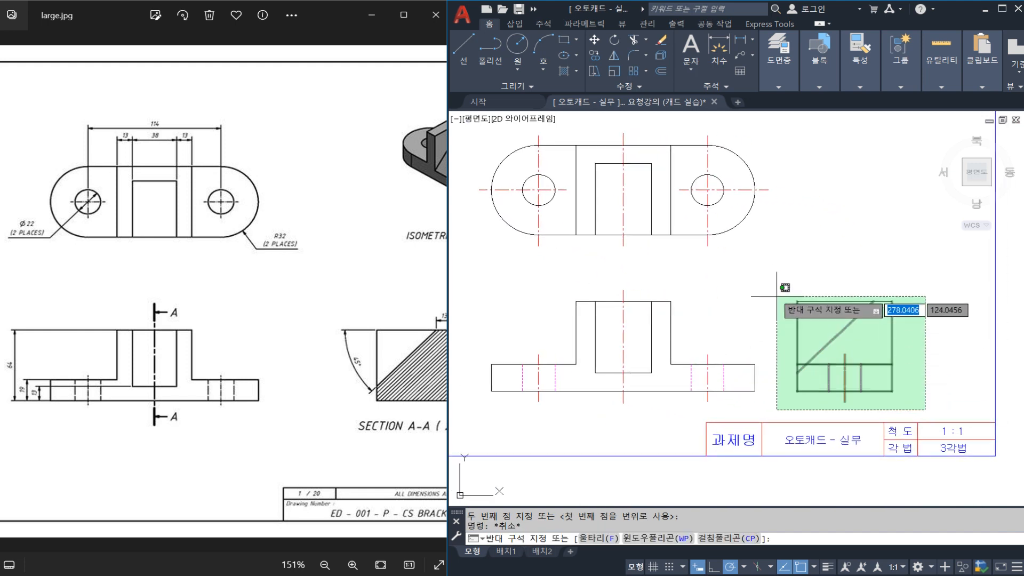
{"action": "left_click", "coordinate": [772, 284]}
{"action": "type", "text": "m"}
{"action": "key", "text": "space"}
{"action": "left_click", "coordinate": [780, 270]}
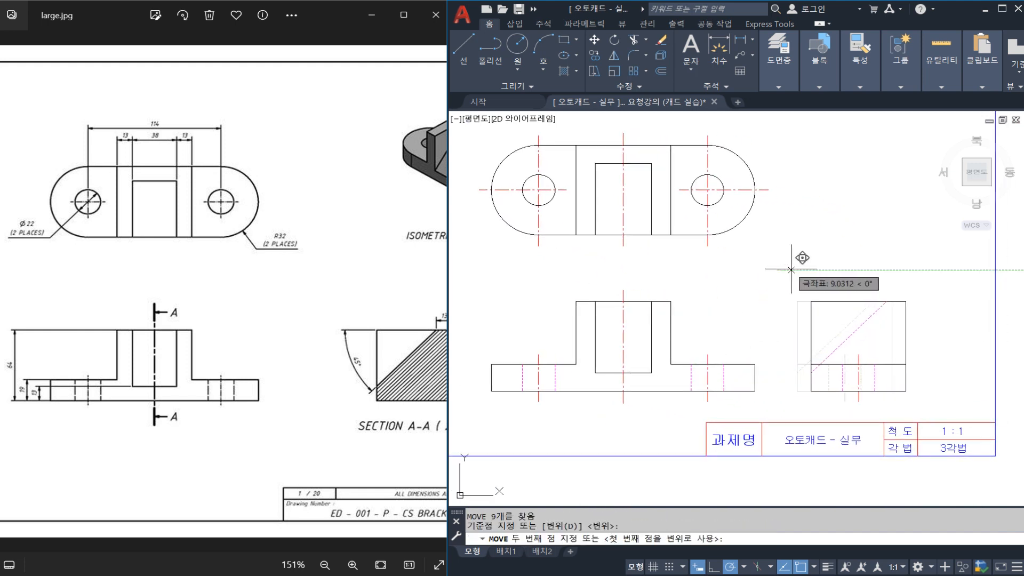
{"action": "left_click", "coordinate": [793, 270]}
{"action": "key", "text": "Escape"}
{"action": "middle_click_drag", "start_coordinate": [709, 343], "coordinate": [771, 339]}
{"action": "type", "text": "dli"}
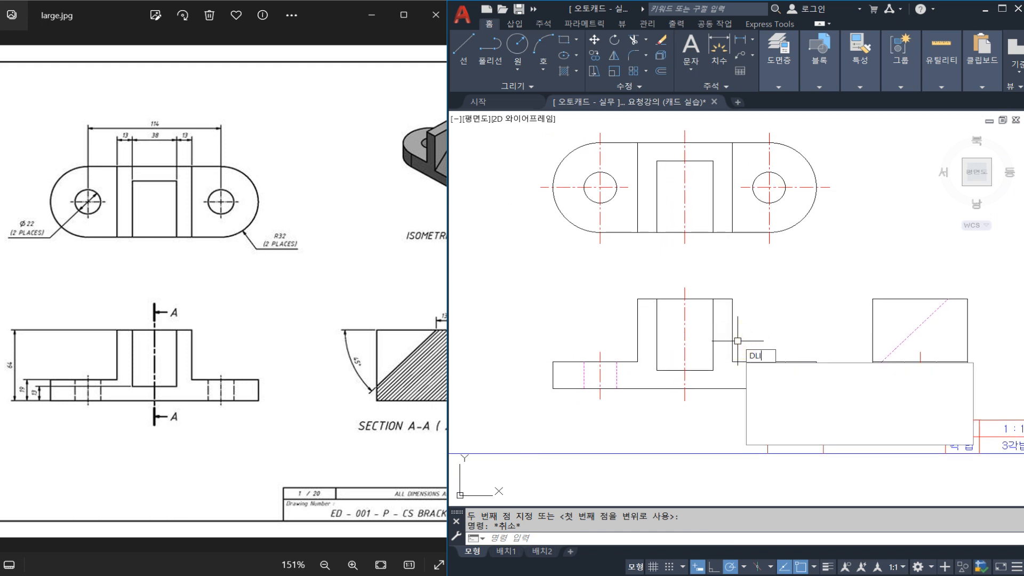
{"action": "key", "text": "space"}
{"action": "left_click", "coordinate": [655, 370]}
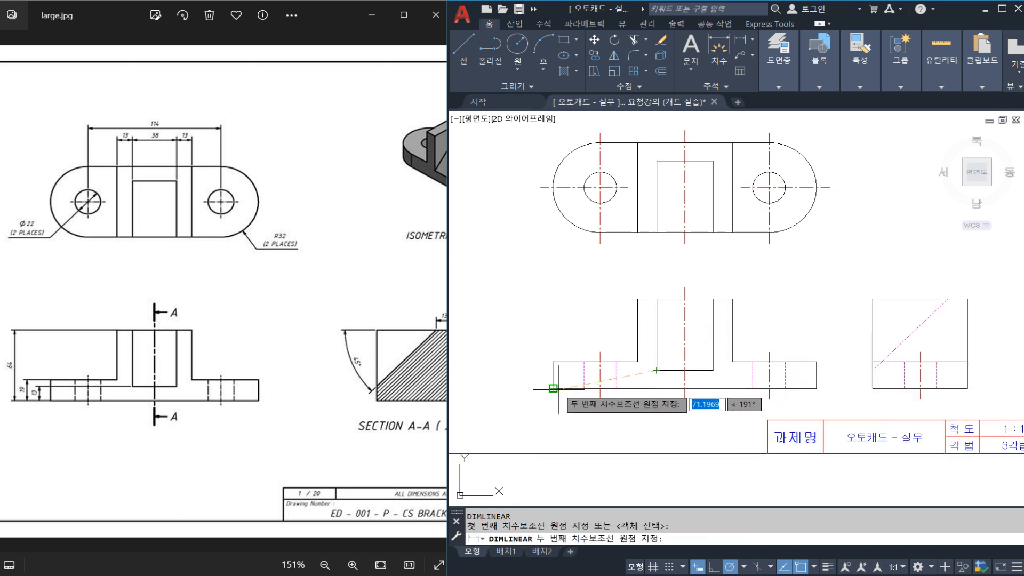
{"action": "key", "text": "Escape"}
{"action": "key", "text": "space"}
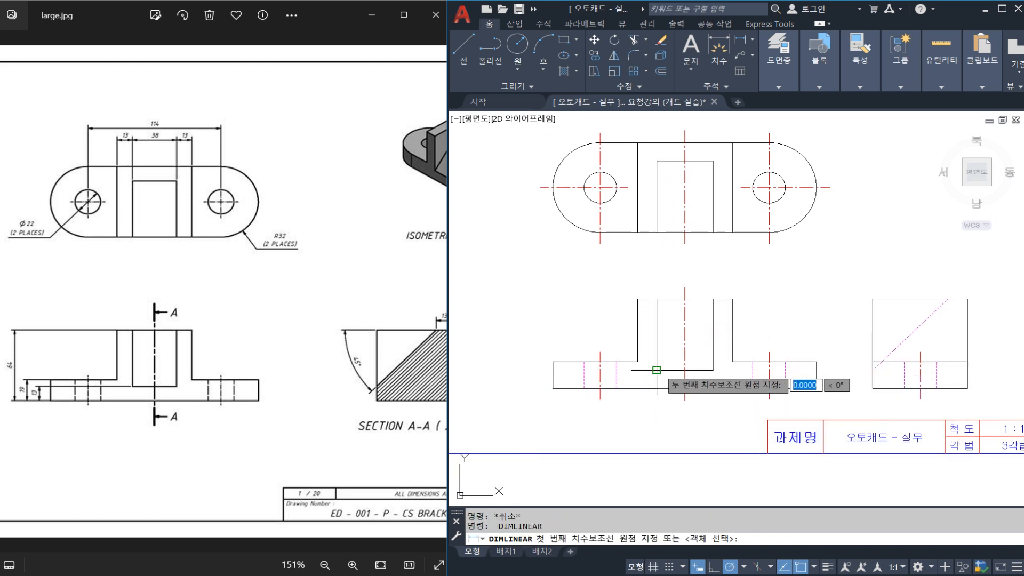
{"action": "left_click", "coordinate": [657, 362]}
{"action": "left_click", "coordinate": [656, 388]}
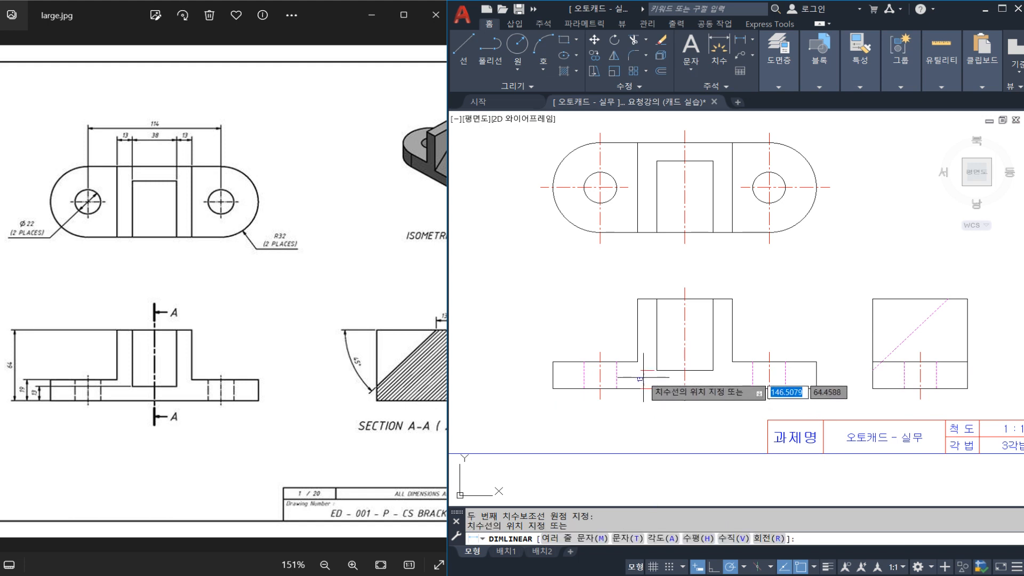
{"action": "key", "text": "Escape"}
{"action": "key", "text": "space"}
{"action": "key", "text": "Escape"}
{"action": "key", "text": "Escape"}
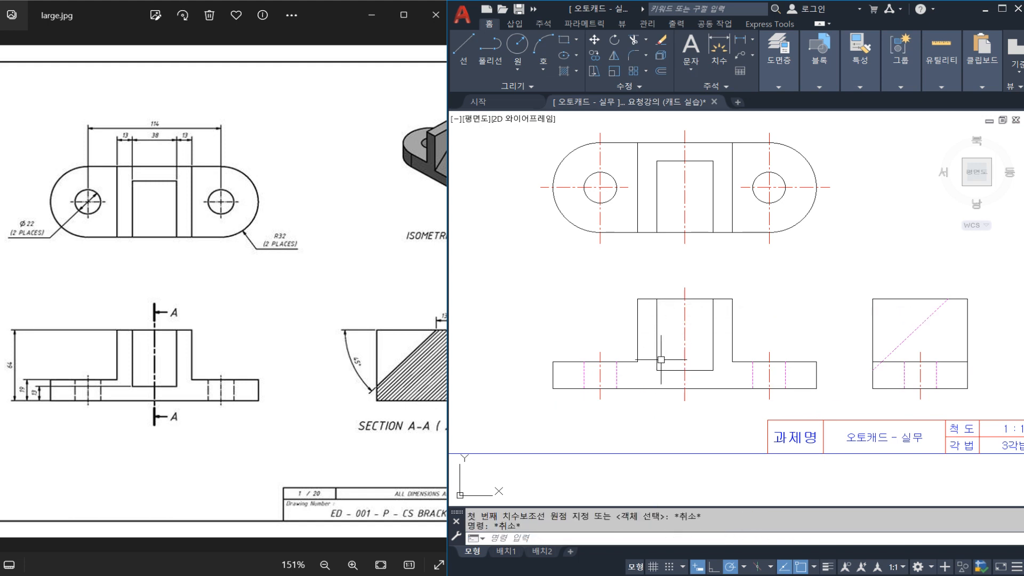
{"action": "key", "text": "space"}
{"action": "left_click", "coordinate": [656, 370]}
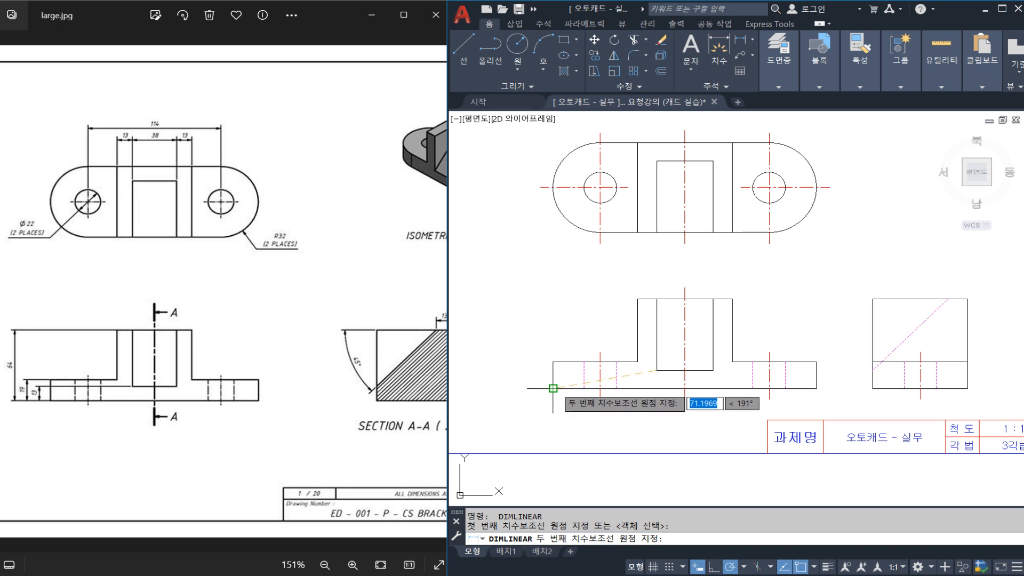
{"action": "left_click", "coordinate": [553, 388]}
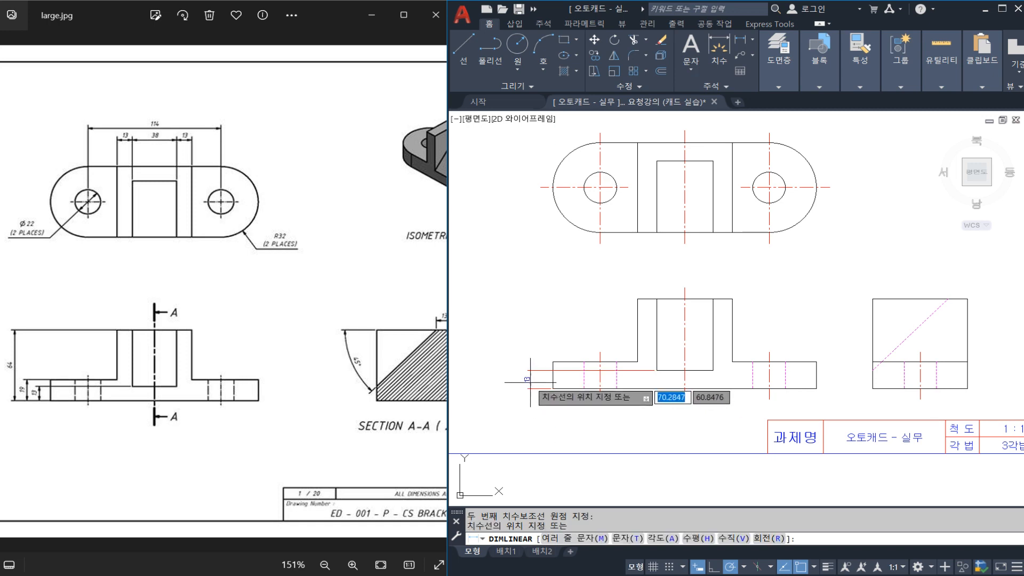
{"action": "key", "text": "Escape"}
Add a vertical linear dimension for the slot's height in the front view, inside the slot near its left edge.
{"action": "type", "text": "DLI"}
{"action": "key", "text": "Return"}
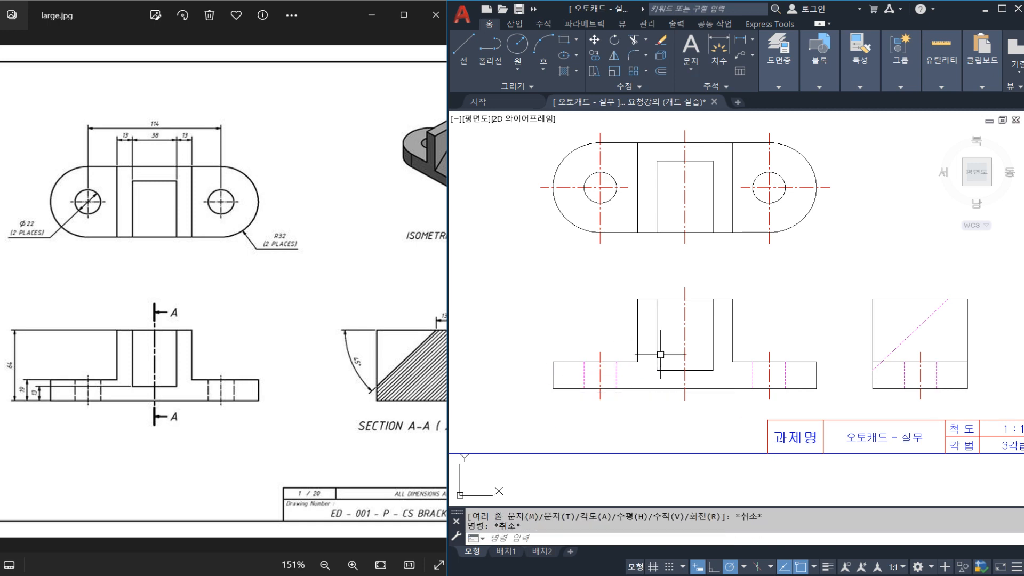
{"action": "left_click", "coordinate": [657, 371]}
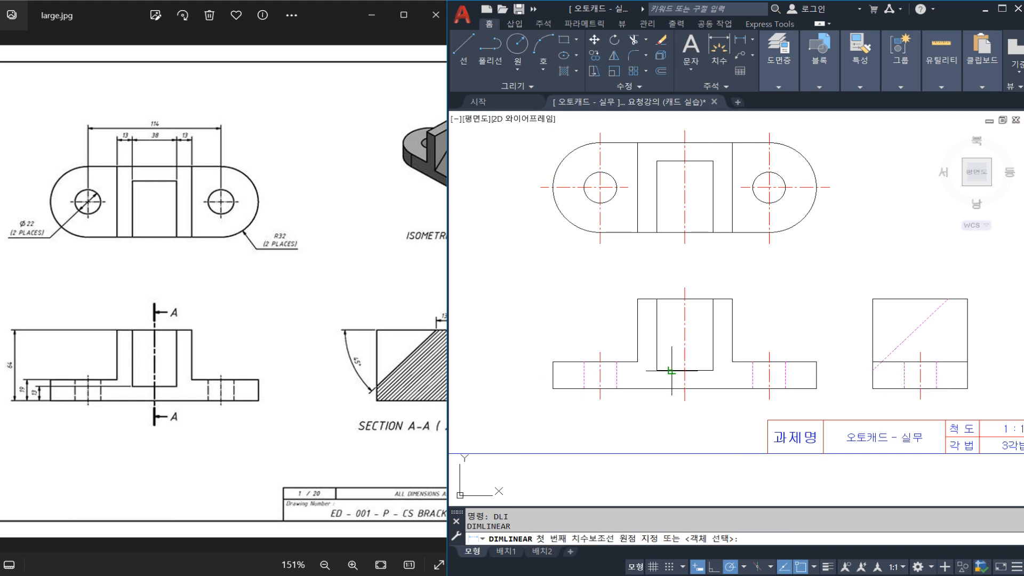
{"action": "left_click", "coordinate": [656, 299]}
{"action": "left_click", "coordinate": [673, 331]}
{"action": "key", "text": "Escape"}
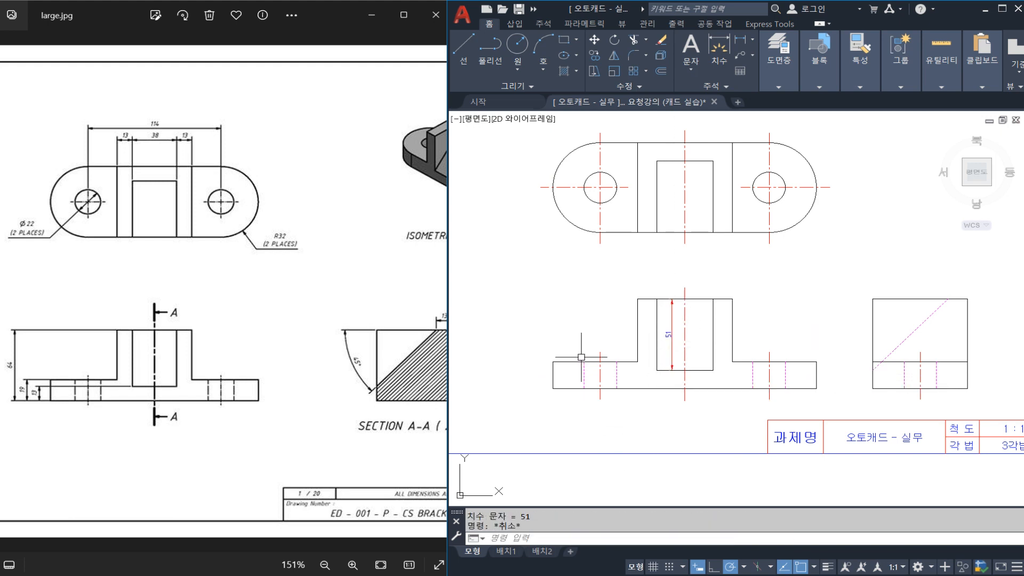
{"action": "type", "text": "DLI"}
{"action": "key", "text": "Return"}
{"action": "left_click", "coordinate": [553, 388]}
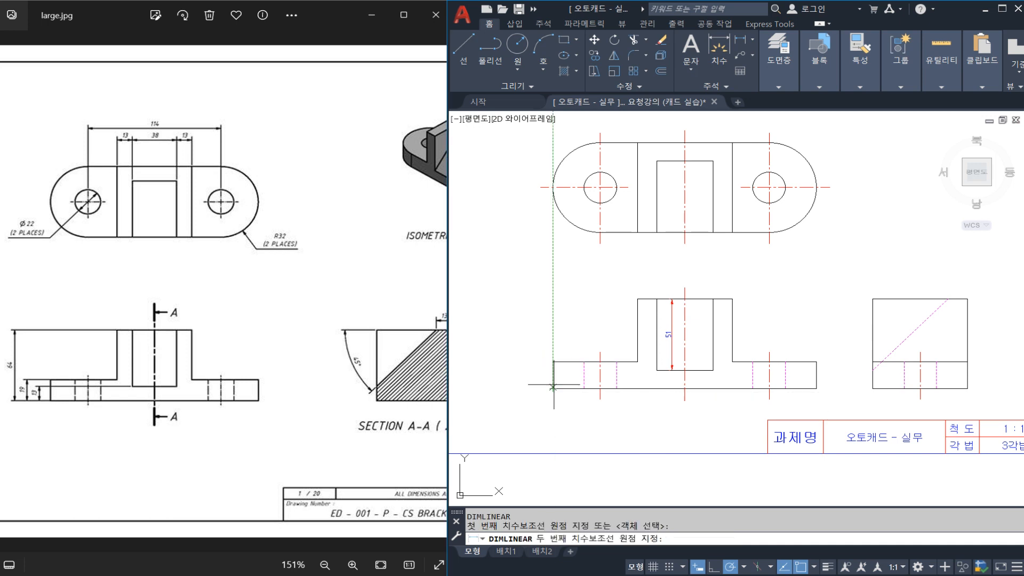
{"action": "left_click", "coordinate": [553, 361]}
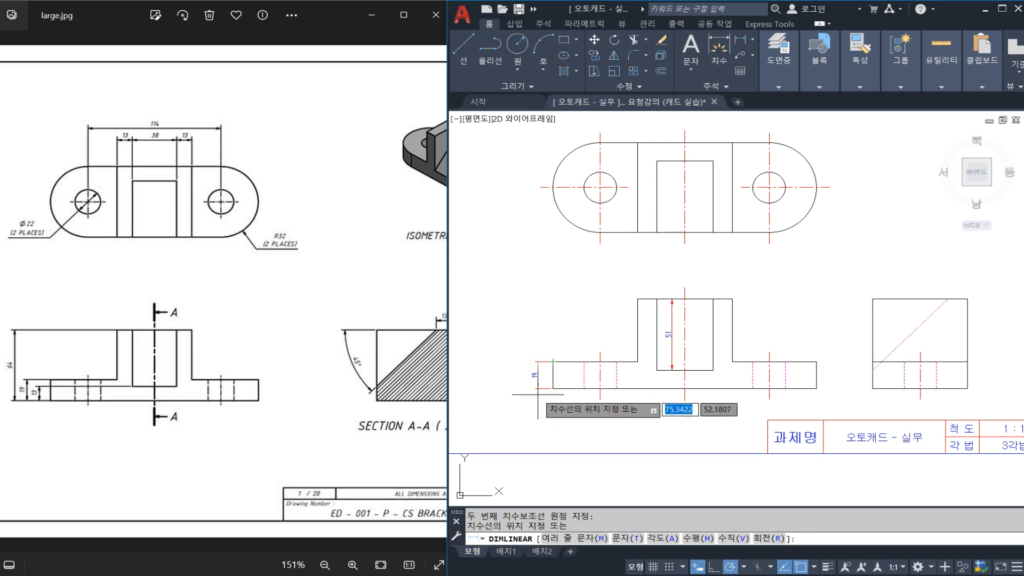
{"action": "key", "text": "Escape"}
Move the side view horizontally farther from the front view, toward the border's right edge.
{"action": "middle_click_drag", "start_coordinate": [616, 383], "coordinate": [611, 384]}
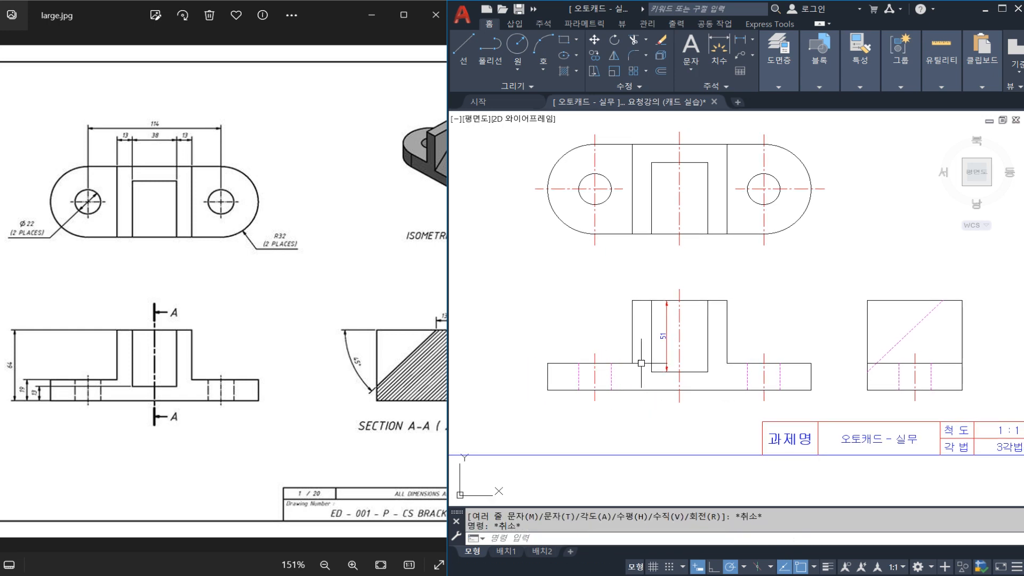
{"action": "middle_click_drag", "start_coordinate": [681, 359], "coordinate": [590, 353]}
{"action": "left_click", "coordinate": [893, 384]}
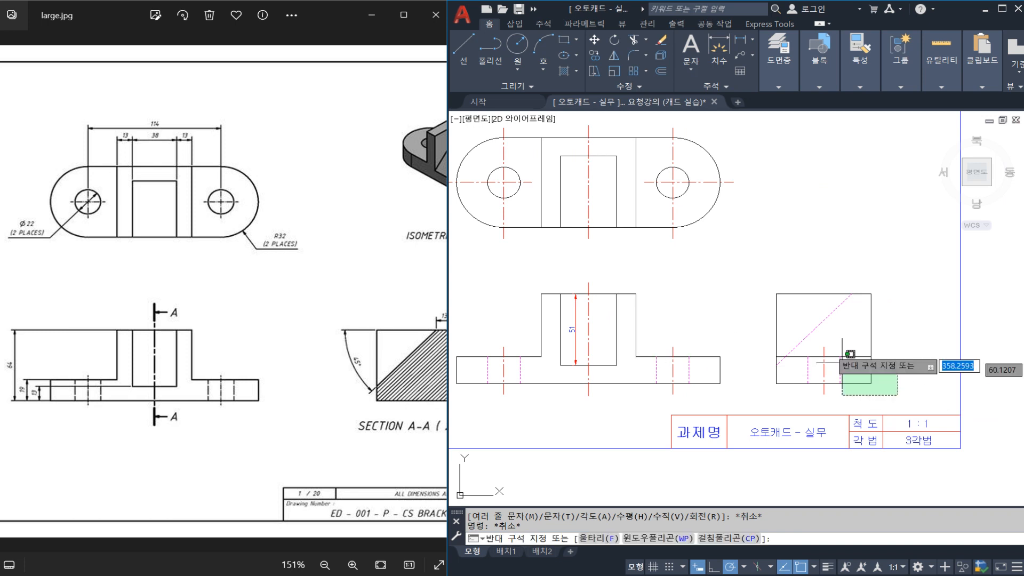
{"action": "left_click", "coordinate": [750, 267]}
{"action": "middle_click_drag", "start_coordinate": [750, 267], "coordinate": [686, 283]}
{"action": "type", "text": "m"}
{"action": "key", "text": "Return"}
{"action": "left_click", "coordinate": [679, 277]}
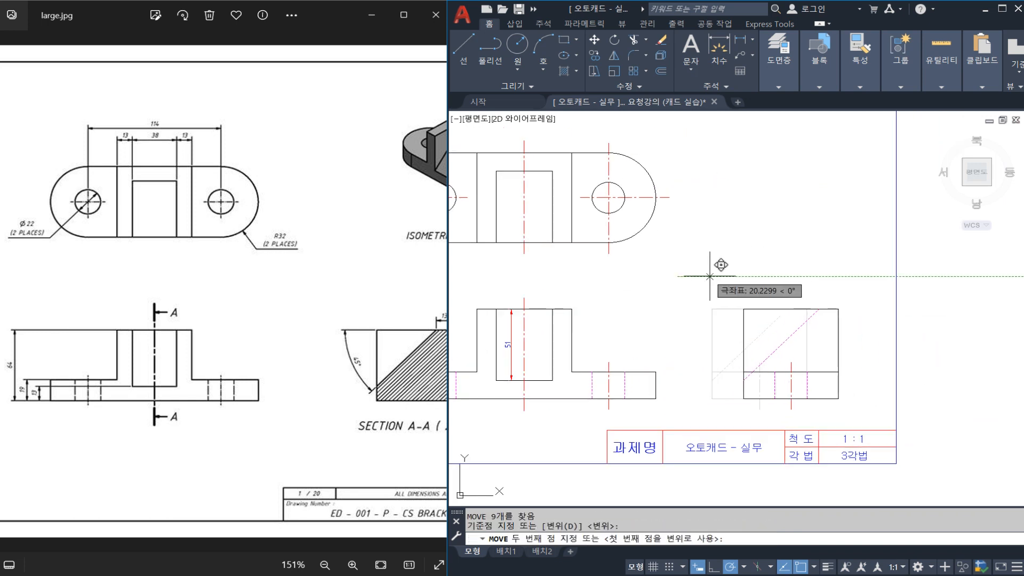
{"action": "left_click", "coordinate": [720, 267]}
{"action": "key", "text": "Escape"}
Add a vertical linear dimension for the base plate's thickness beside the front view's right end.
{"action": "key", "text": "Return"}
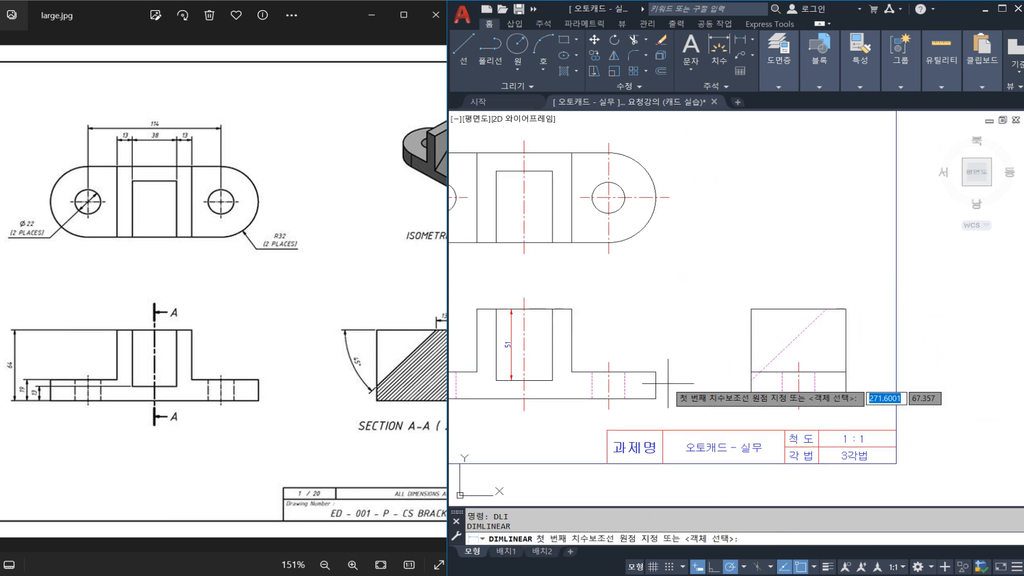
{"action": "scroll", "coordinate": [668, 383], "scroll_direction": "up", "scroll_amount": 2}
{"action": "left_click", "coordinate": [649, 366]}
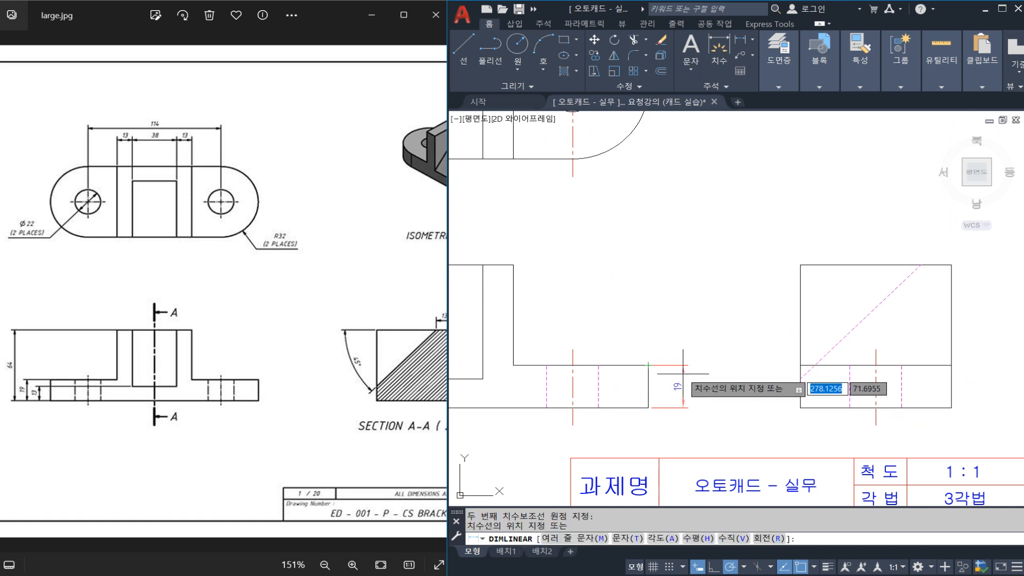
{"action": "left_click", "coordinate": [684, 385]}
Dimension the front view's overall height, placing the dimension line outside the base thickness dimension.
{"action": "key", "text": "Return"}
{"action": "left_click", "coordinate": [648, 409]}
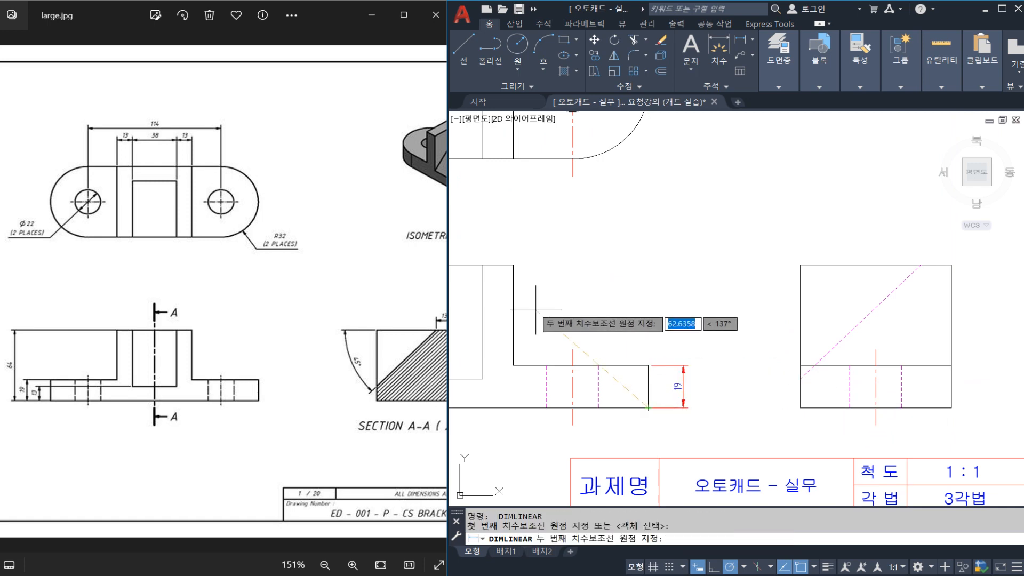
{"action": "left_click", "coordinate": [514, 265]}
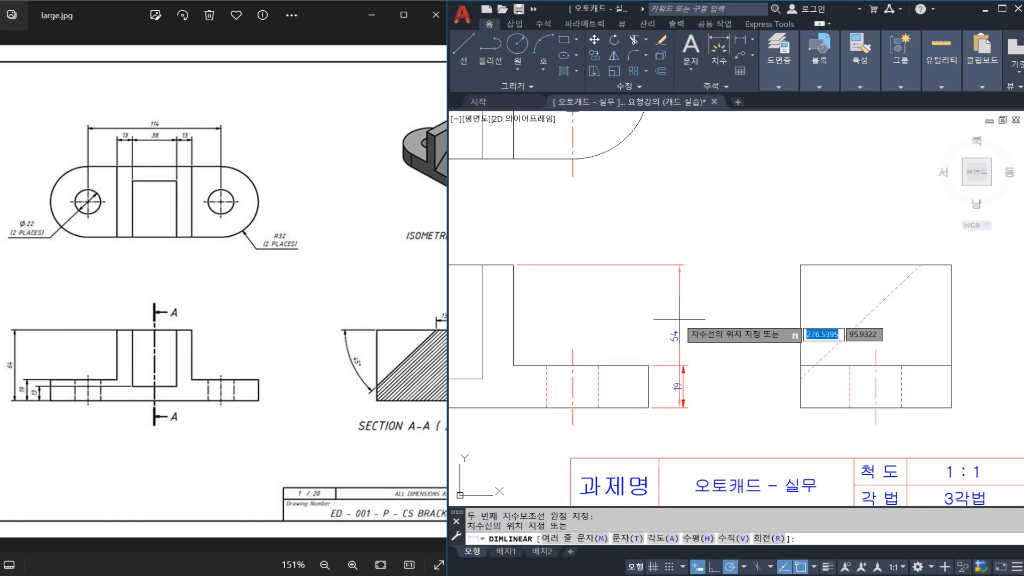
{"action": "left_click", "coordinate": [707, 330]}
{"action": "key", "text": "Escape"}
Erase the slot's vertical dimension in the front view.
{"action": "middle_click_drag", "start_coordinate": [640, 364], "coordinate": [693, 343]}
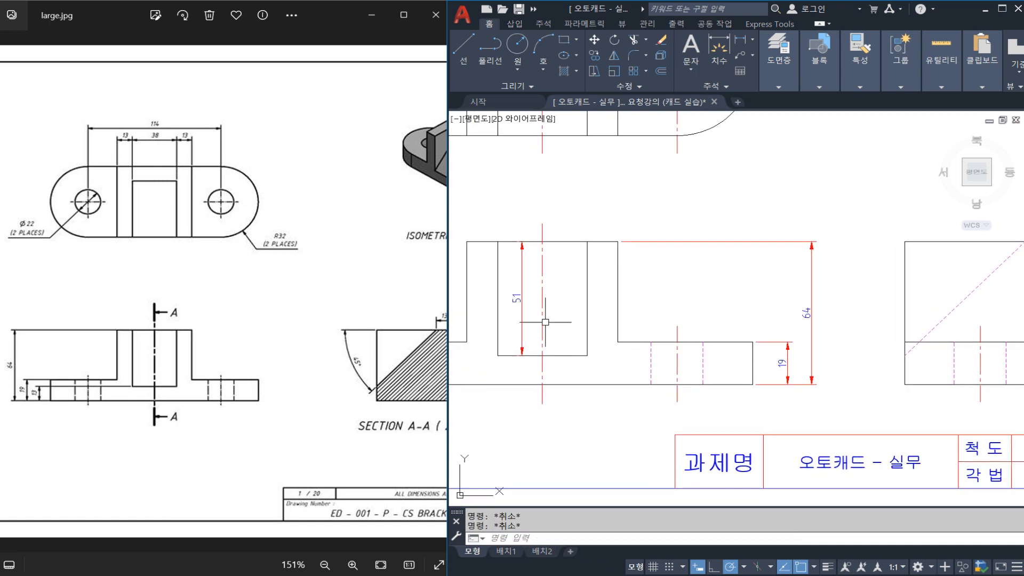
{"action": "left_click", "coordinate": [516, 298]}
{"action": "type", "text": "e"}
{"action": "key", "text": "Return"}
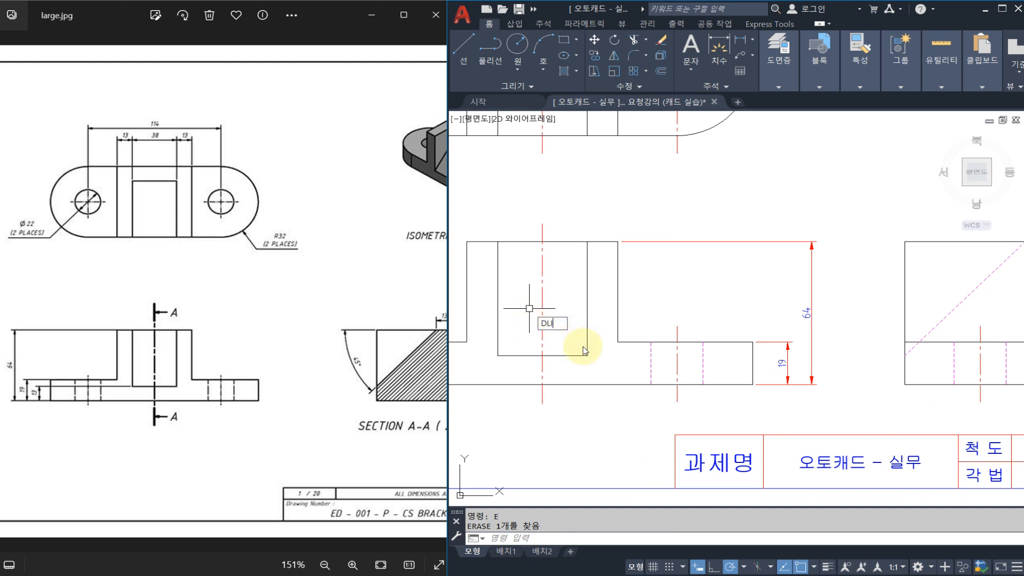
Dimension the slot's height along its right edge in the front view, placing the dimension line just inside the slot.
{"action": "type", "text": "DLI"}
{"action": "key", "text": "Return"}
{"action": "left_click", "coordinate": [587, 355]}
{"action": "left_click", "coordinate": [588, 241]}
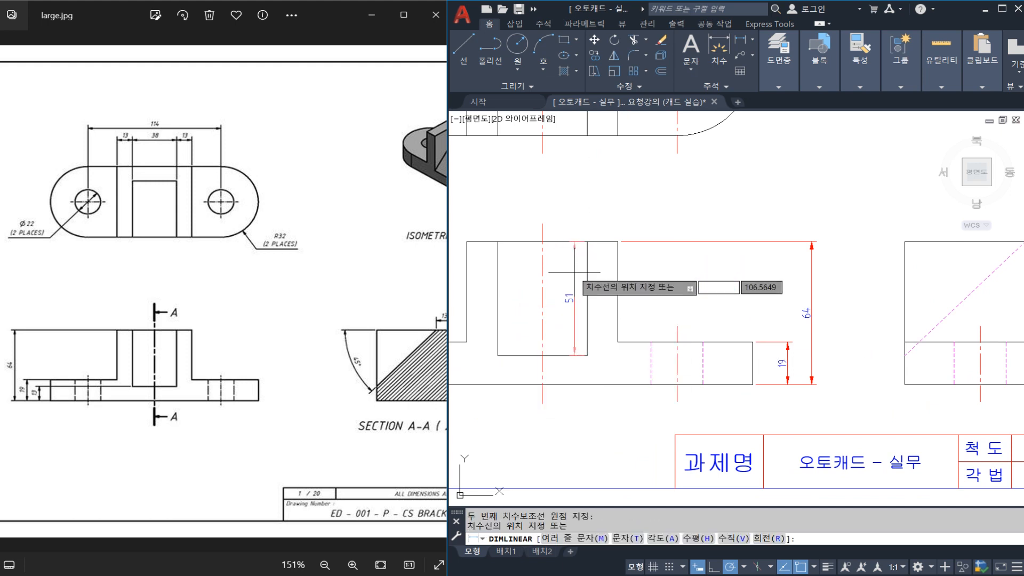
{"action": "left_click", "coordinate": [569, 279]}
{"action": "key", "text": "Escape"}
Add a horizontal linear dimension for the slot's width just below the top view.
{"action": "middle_click_drag", "start_coordinate": [698, 231], "coordinate": [771, 341]}
{"action": "middle_click_drag", "start_coordinate": [673, 257], "coordinate": [730, 326]}
{"action": "scroll", "coordinate": [730, 326], "scroll_direction": "down", "scroll_amount": 2}
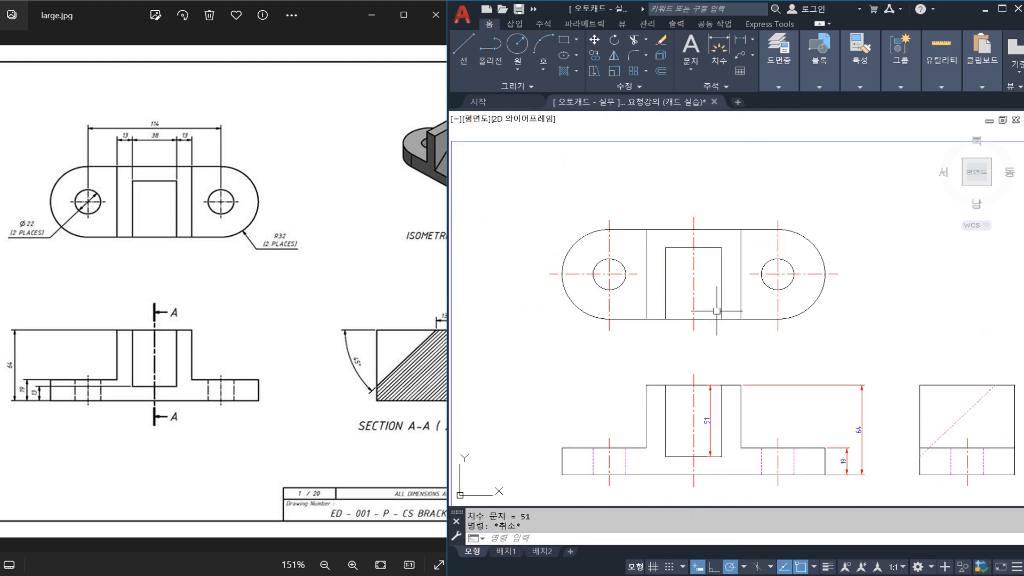
{"action": "middle_click_drag", "start_coordinate": [700, 278], "coordinate": [686, 302]}
{"action": "type", "text": "D"}
{"action": "type", "text": "LI"}
{"action": "key", "text": "Return"}
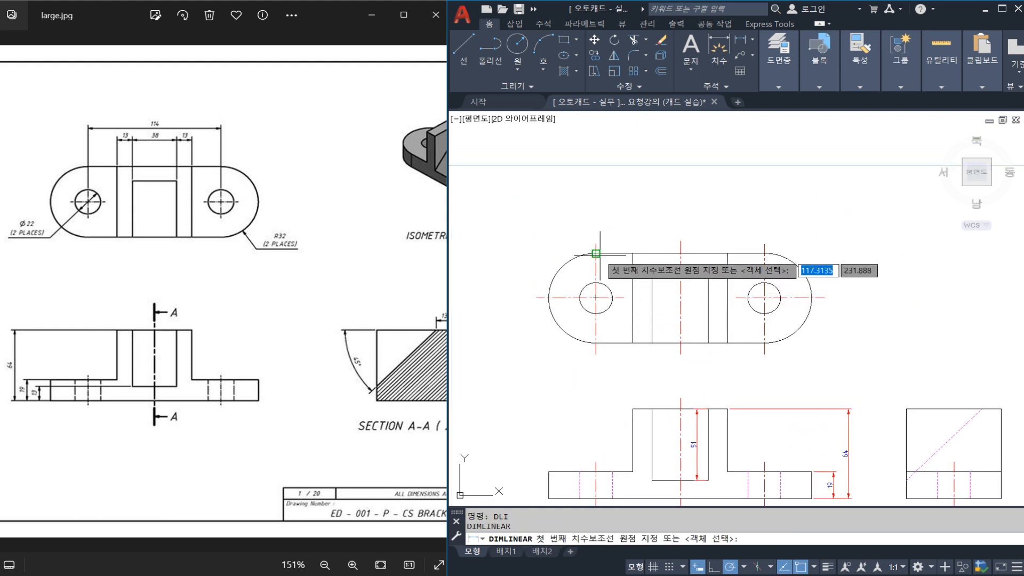
{"action": "middle_click_drag", "start_coordinate": [647, 333], "coordinate": [634, 286]}
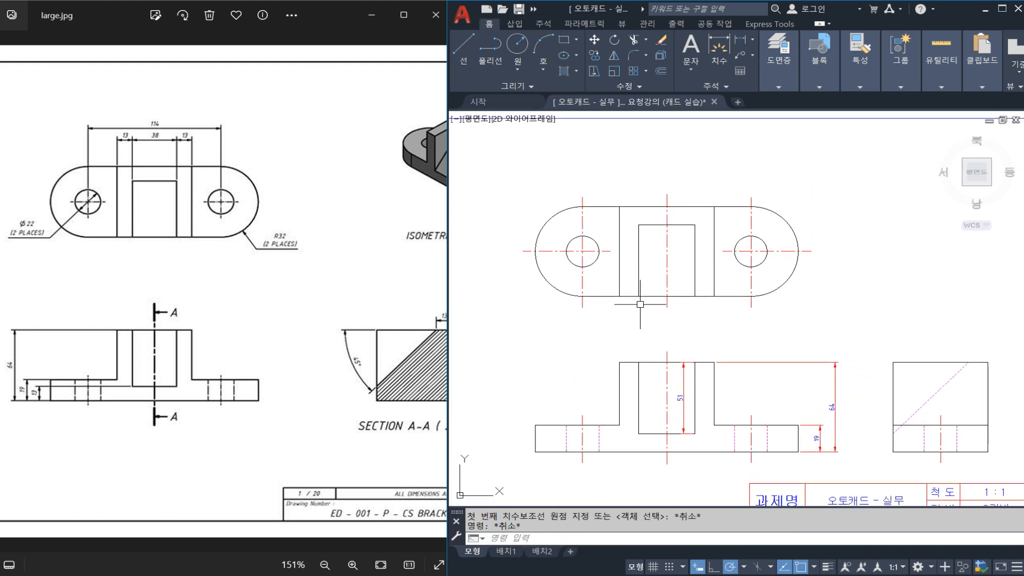
{"action": "left_click", "coordinate": [639, 296]}
{"action": "left_click", "coordinate": [695, 296]}
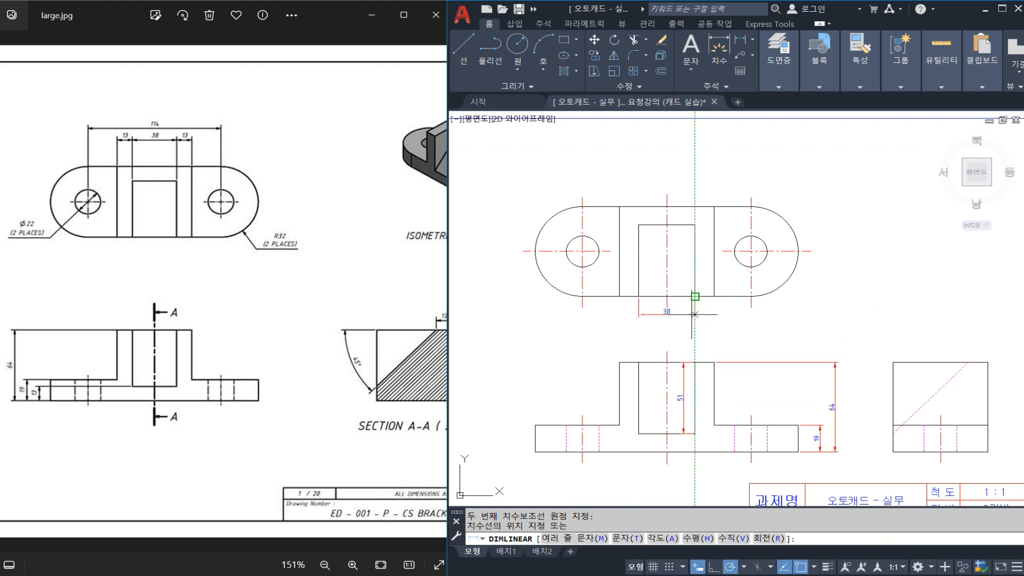
{"action": "scroll", "coordinate": [693, 314], "scroll_direction": "up", "scroll_amount": 4}
{"action": "left_click", "coordinate": [677, 314]}
{"action": "key", "text": "Escape"}
Dimension the wall width right of the slot in the top view, in line with the slot-width dimension.
{"action": "key", "text": "Return"}
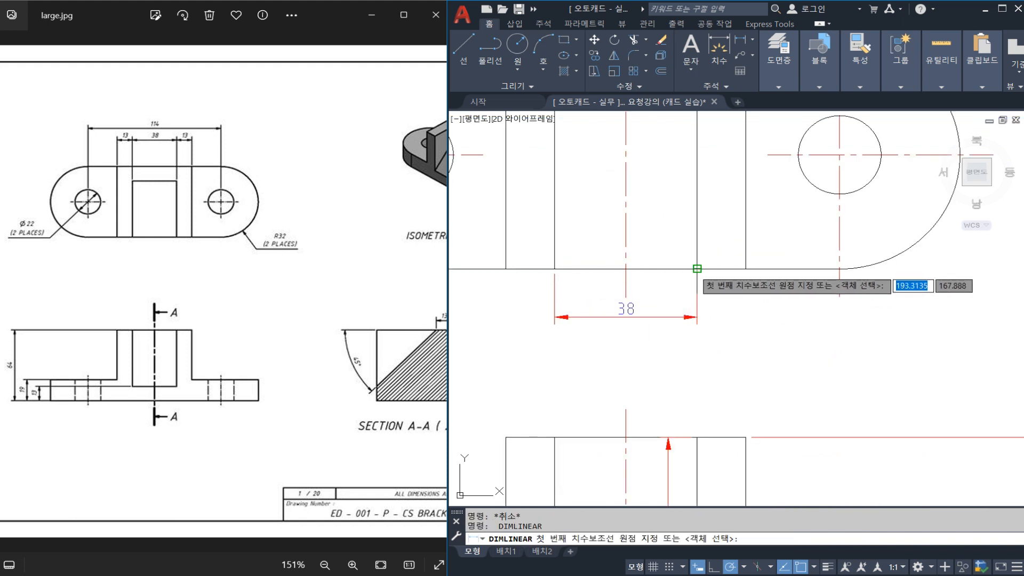
{"action": "left_click", "coordinate": [697, 324]}
{"action": "left_click", "coordinate": [746, 269]}
{"action": "left_click", "coordinate": [704, 317]}
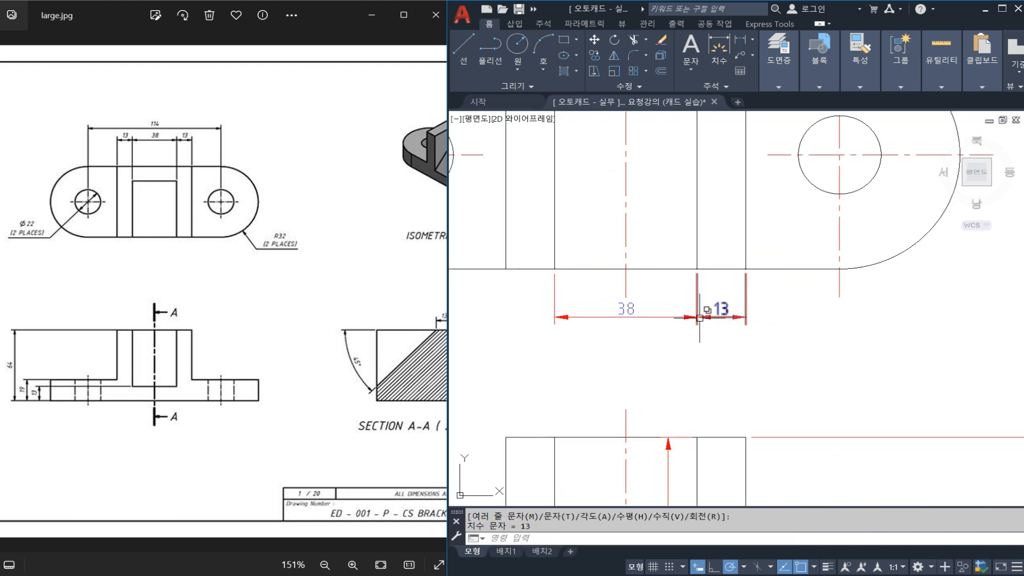
Break off the lower end of the top view's middle vertical centre line above the slot-width dimension text.
{"action": "scroll", "coordinate": [667, 299], "scroll_direction": "down", "scroll_amount": 3}
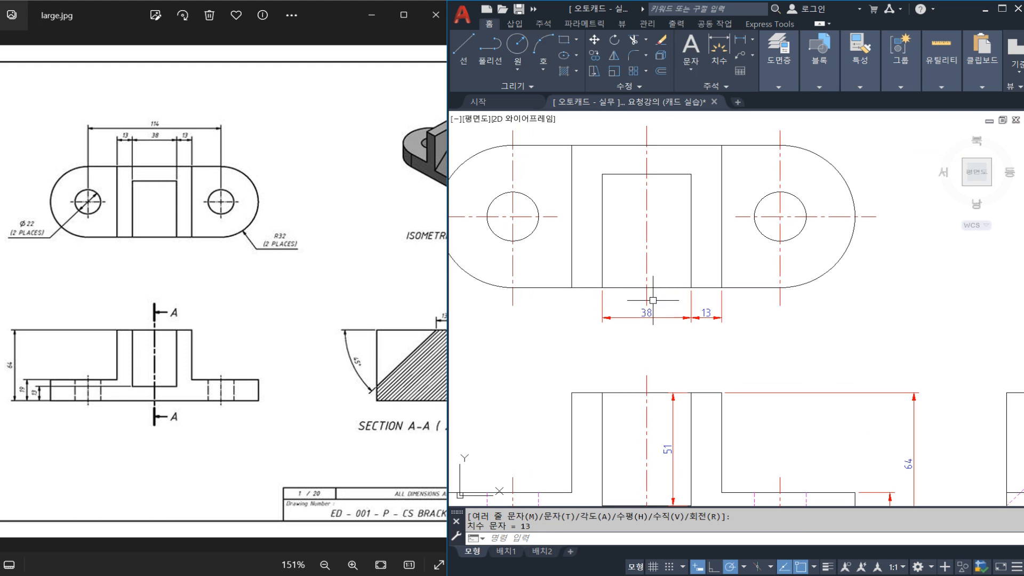
{"action": "type", "text": "br"}
{"action": "key", "text": "Return"}
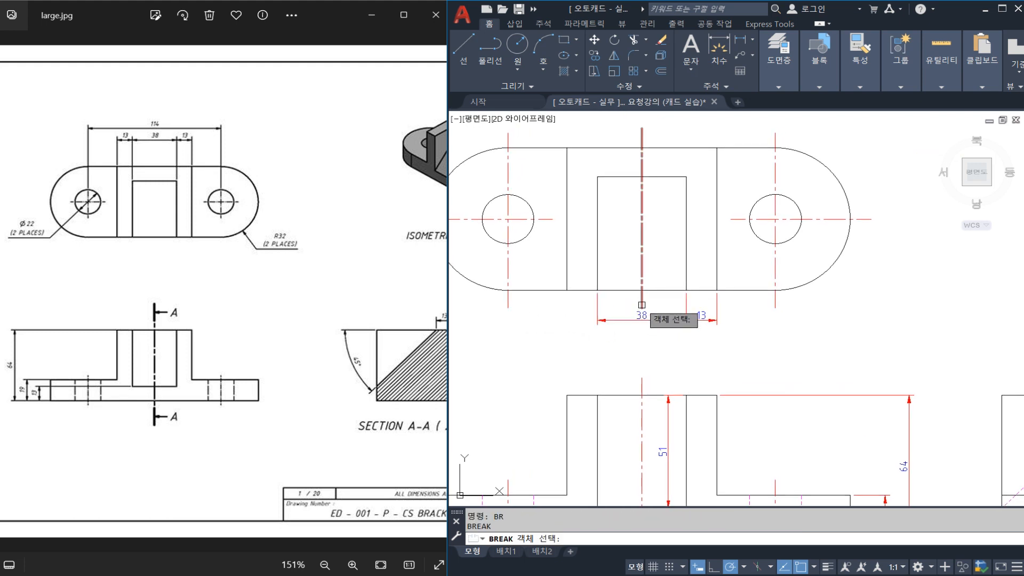
{"action": "left_click", "coordinate": [641, 305]}
{"action": "key", "text": "Escape"}
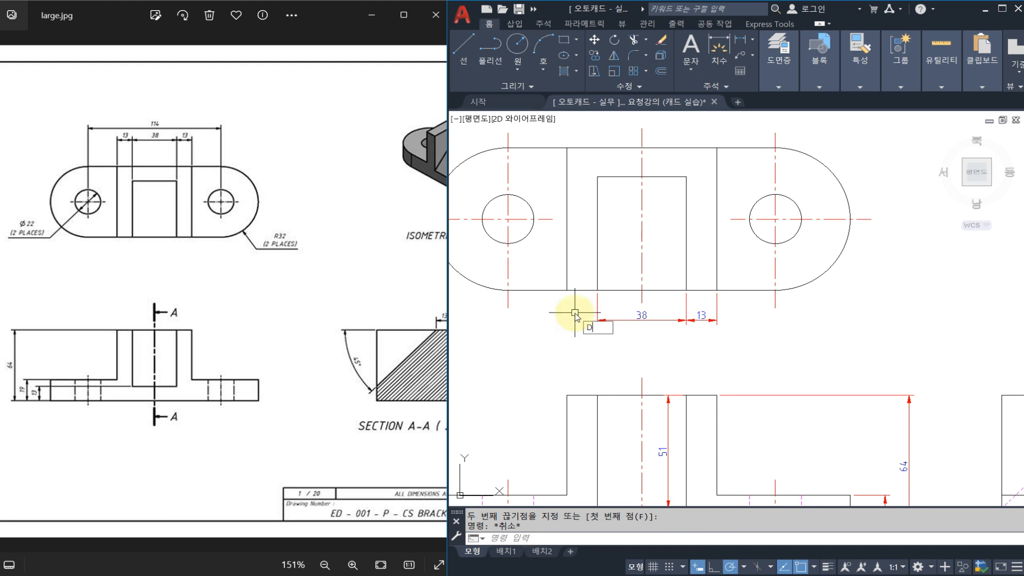
Dimension the wall width left of the slot in the top view, in line with the slot-width dimension.
{"action": "type", "text": "dli"}
{"action": "key", "text": "Return"}
{"action": "left_click", "coordinate": [567, 291]}
{"action": "left_click", "coordinate": [598, 291]}
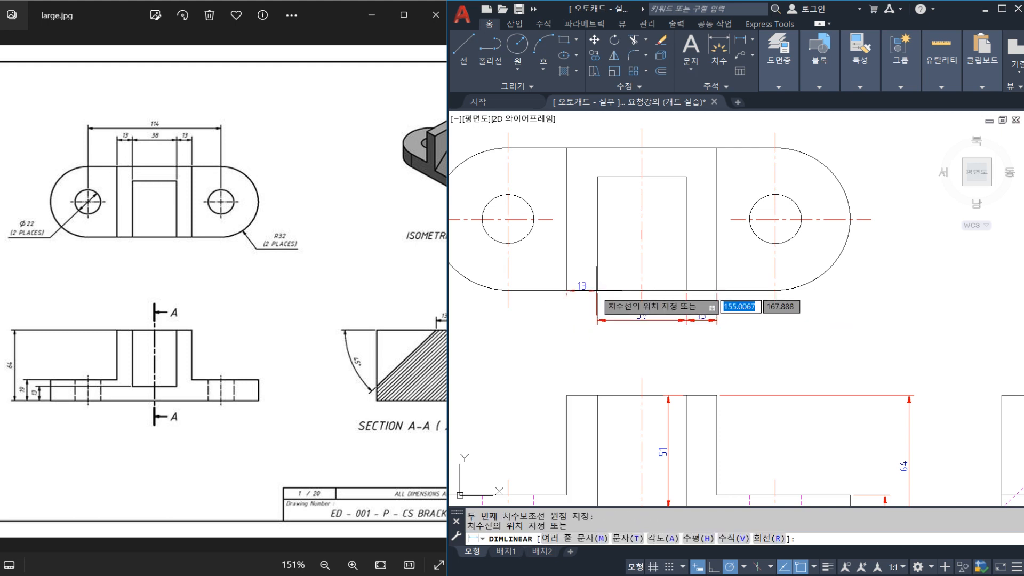
{"action": "left_click", "coordinate": [597, 320]}
{"action": "key", "text": "Escape"}
Add a diameter dimension to the top view's right hole, prefixing its text with 2- and placing it outside the rounded end.
{"action": "middle_click_drag", "start_coordinate": [695, 283], "coordinate": [683, 300]}
{"action": "middle_click_drag", "start_coordinate": [789, 302], "coordinate": [758, 313]}
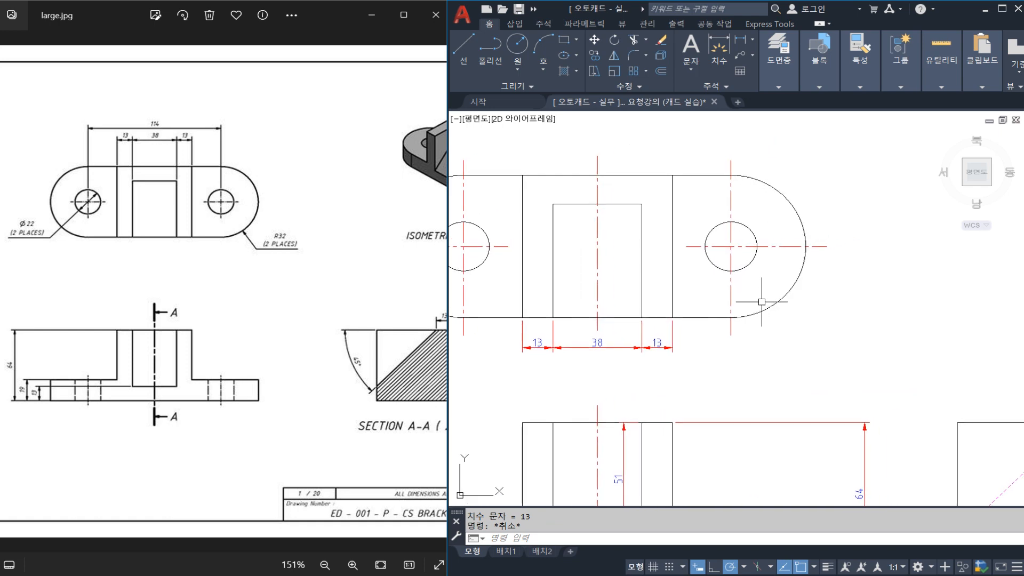
{"action": "left_click", "coordinate": [763, 243]}
{"action": "key", "text": "Escape"}
{"action": "type", "text": "DIMDI"}
{"action": "key", "text": "Return"}
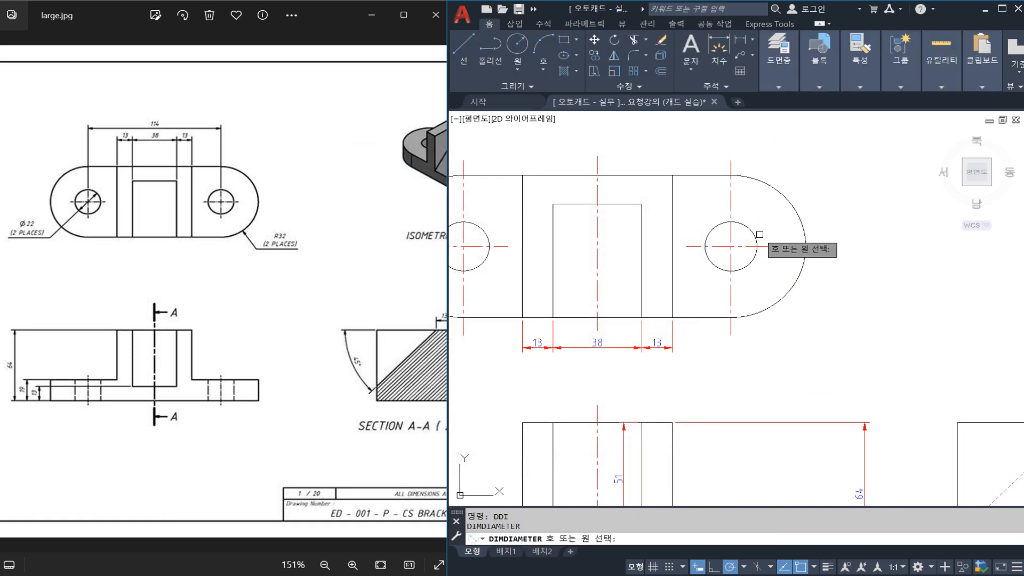
{"action": "left_click", "coordinate": [754, 233]}
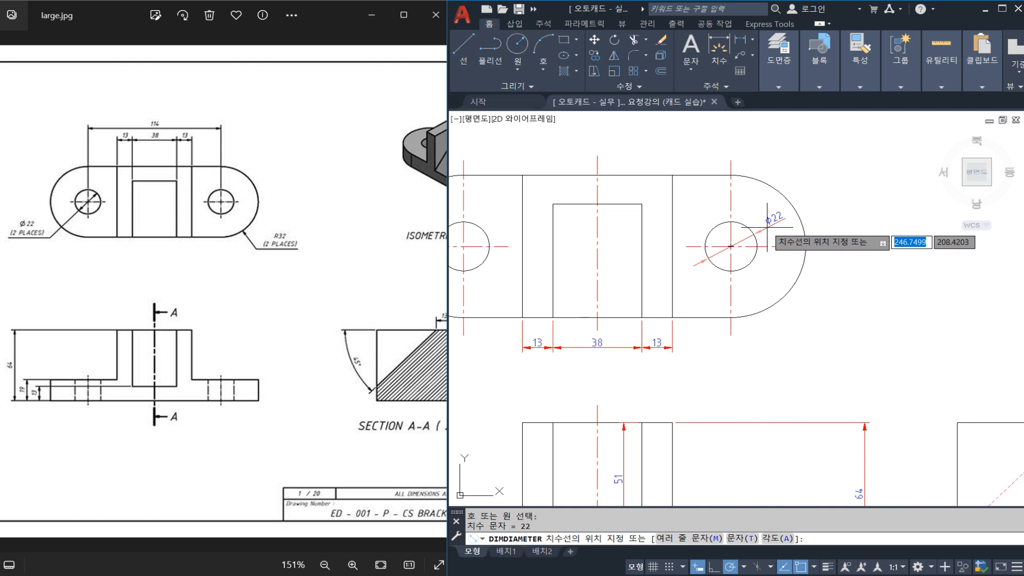
{"action": "type", "text": "M"}
{"action": "key", "text": "Return"}
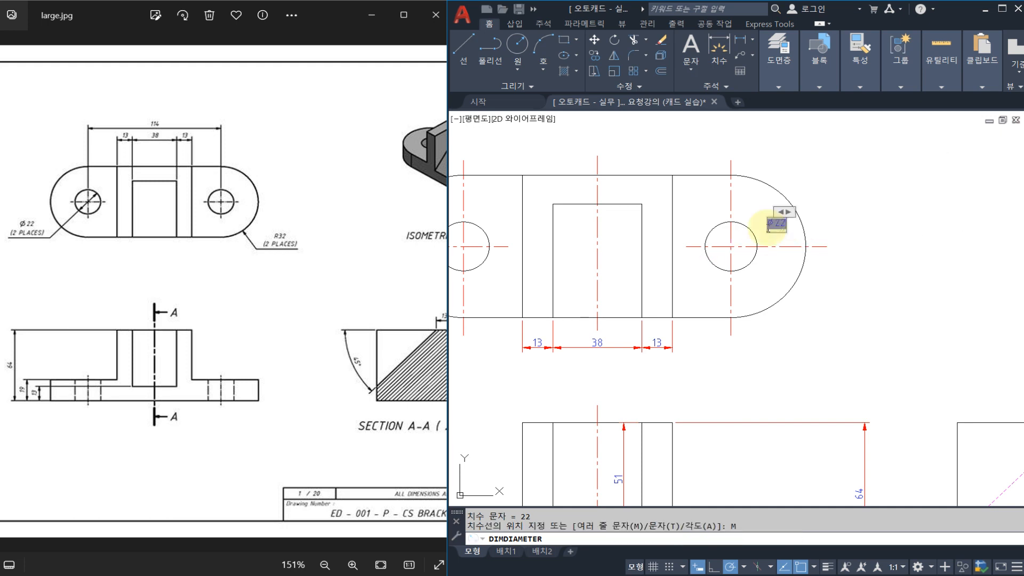
{"action": "type", "text": "2-"}
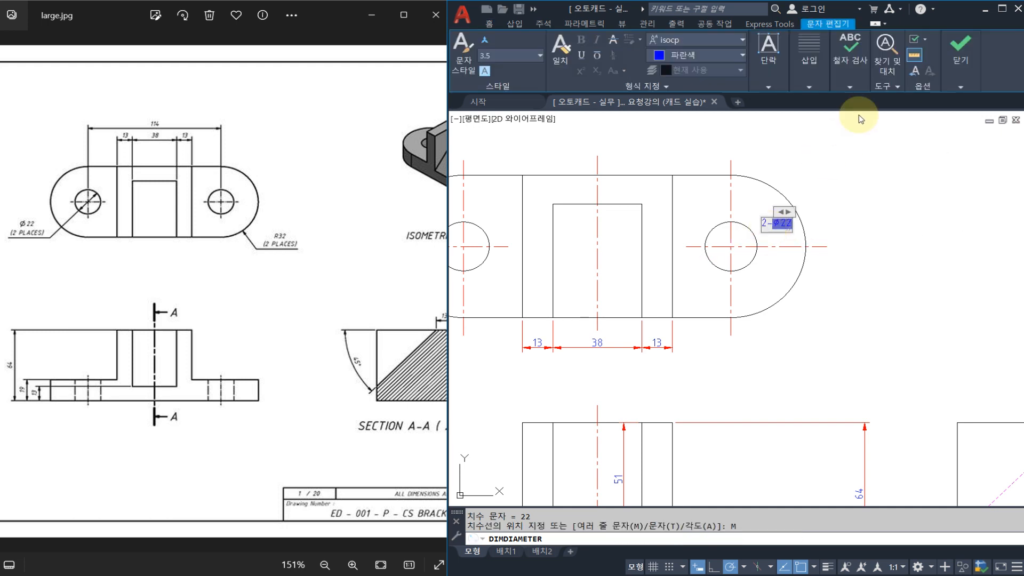
{"action": "left_click", "coordinate": [960, 49]}
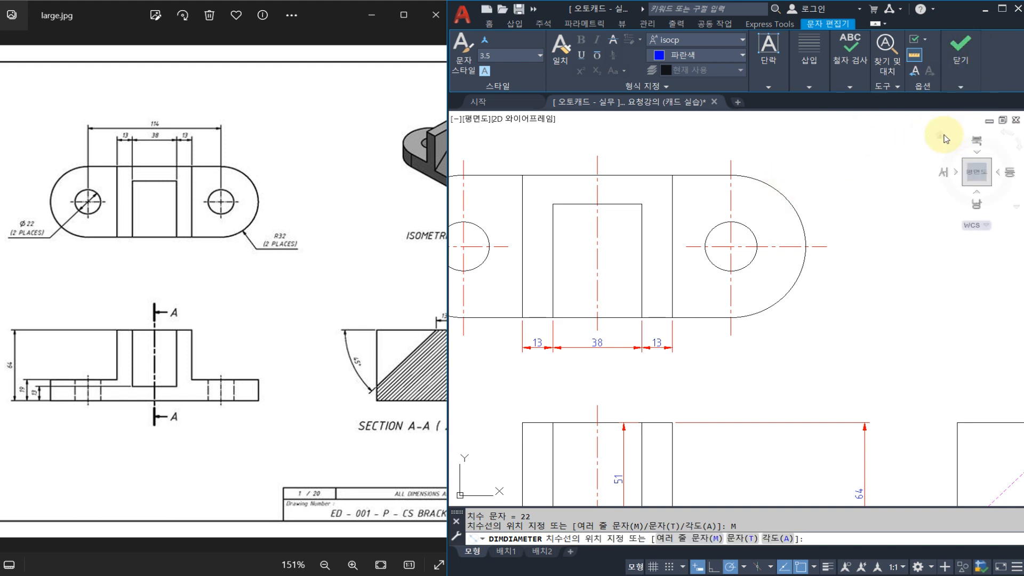
{"action": "left_click", "coordinate": [873, 170]}
Stretch the 2-Ø22 dimension's text inward so it sits closer to the right hole.
{"action": "left_click", "coordinate": [873, 171]}
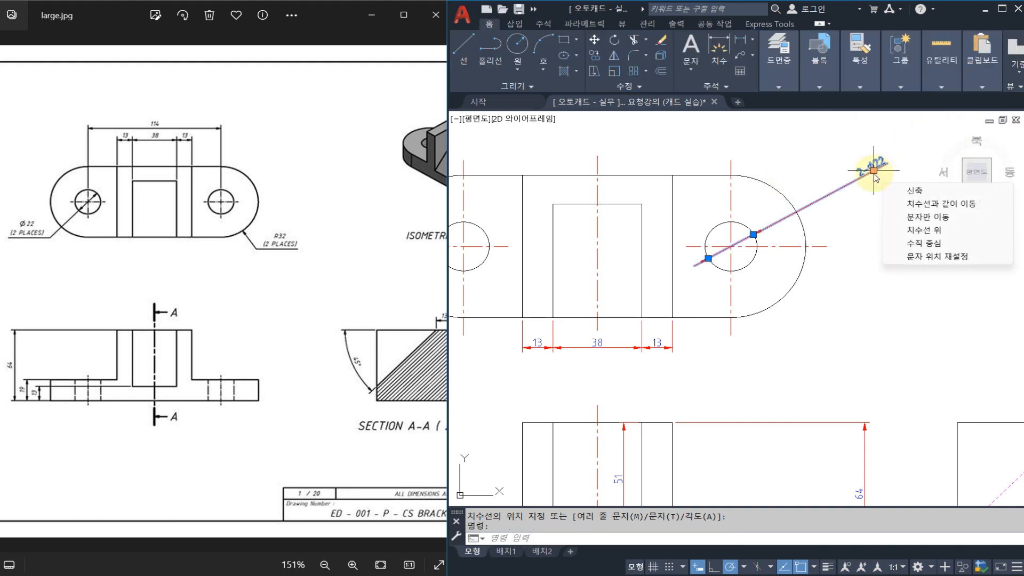
{"action": "left_click", "coordinate": [873, 170]}
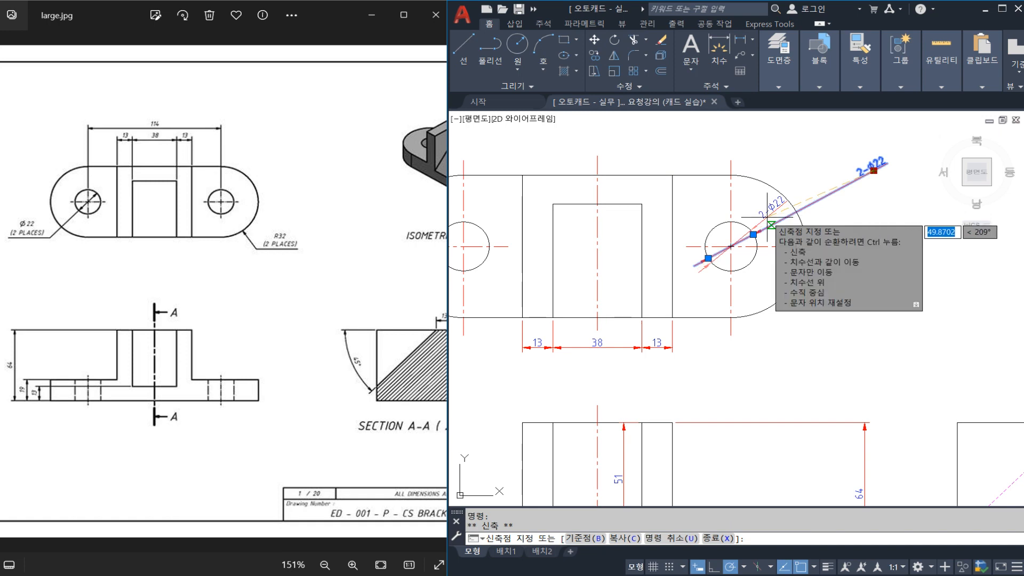
{"action": "key", "text": "Escape"}
{"action": "key", "text": "Escape"}
Add a radius dimension to the top view's right rounded end with the text 2-R32, placed just outside the arc.
{"action": "type", "text": "DIMRA"}
{"action": "key", "text": "Return"}
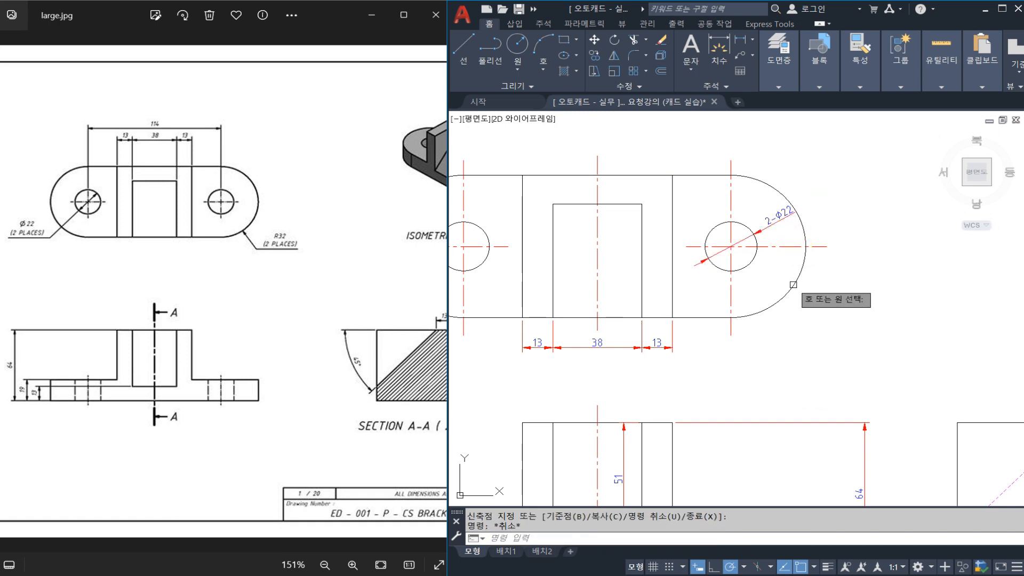
{"action": "left_click", "coordinate": [788, 293]}
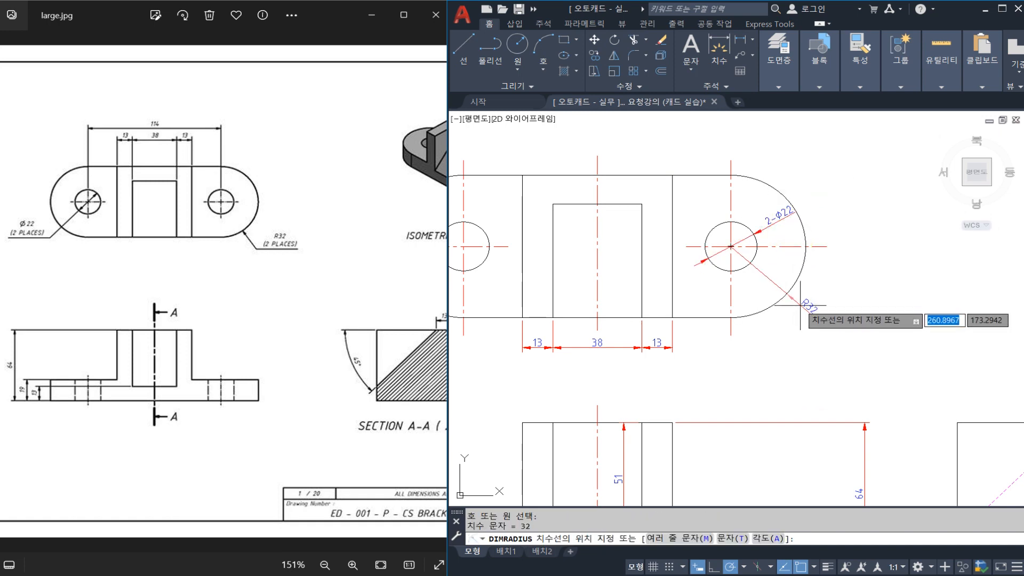
{"action": "type", "text": "M"}
{"action": "key", "text": "Return"}
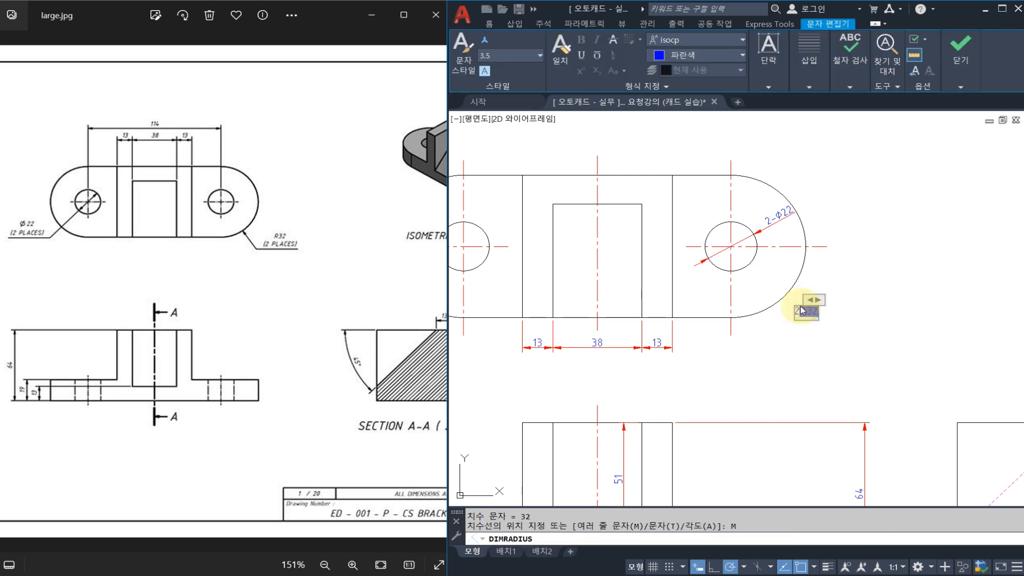
{"action": "left_click", "coordinate": [858, 365]}
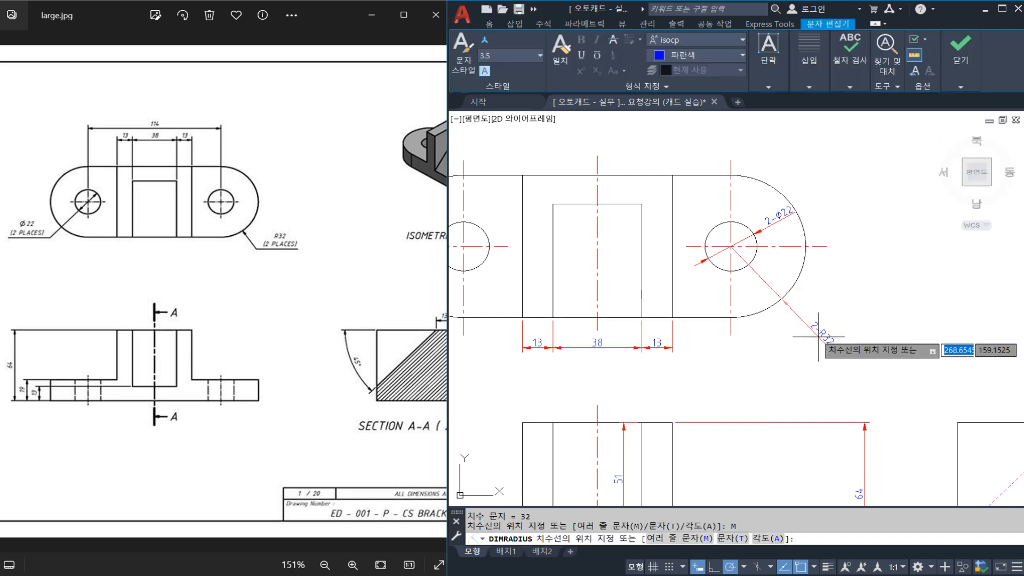
{"action": "left_click", "coordinate": [808, 314]}
Dimension the distance between the two hole centre lines in the top view, below the row of slot and wall dimensions.
{"action": "middle_click_drag", "start_coordinate": [715, 294], "coordinate": [788, 323]}
{"action": "middle_click_drag", "start_coordinate": [749, 296], "coordinate": [765, 285]}
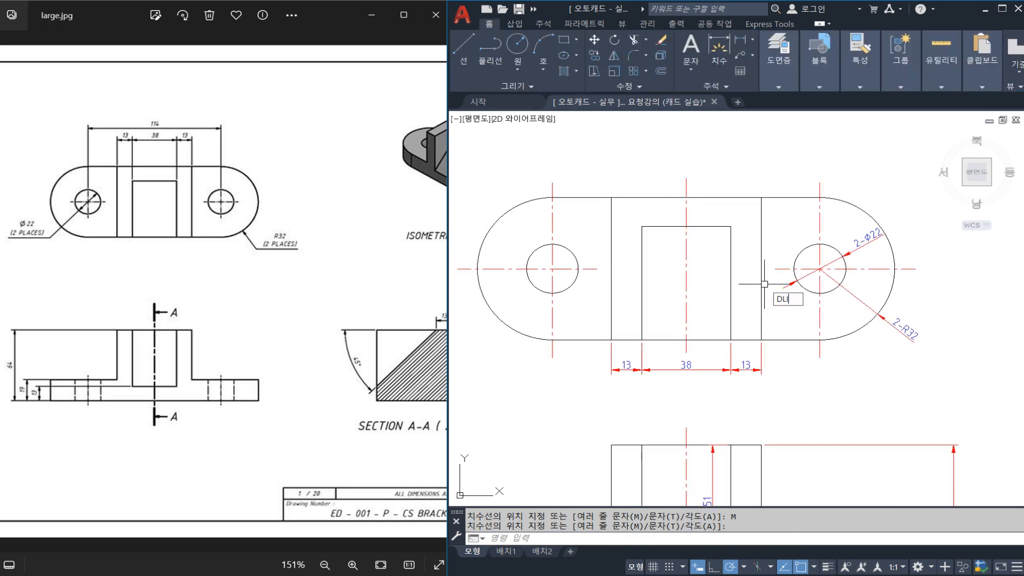
{"action": "key", "text": "space"}
{"action": "left_click", "coordinate": [553, 357]}
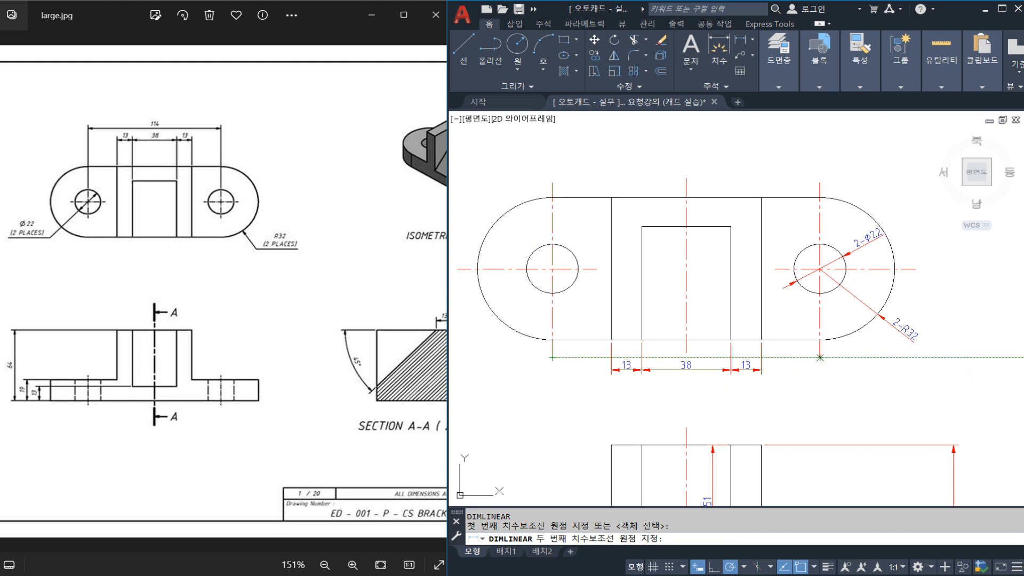
{"action": "left_click", "coordinate": [820, 357]}
{"action": "left_click", "coordinate": [795, 391]}
{"action": "key", "text": "Escape"}
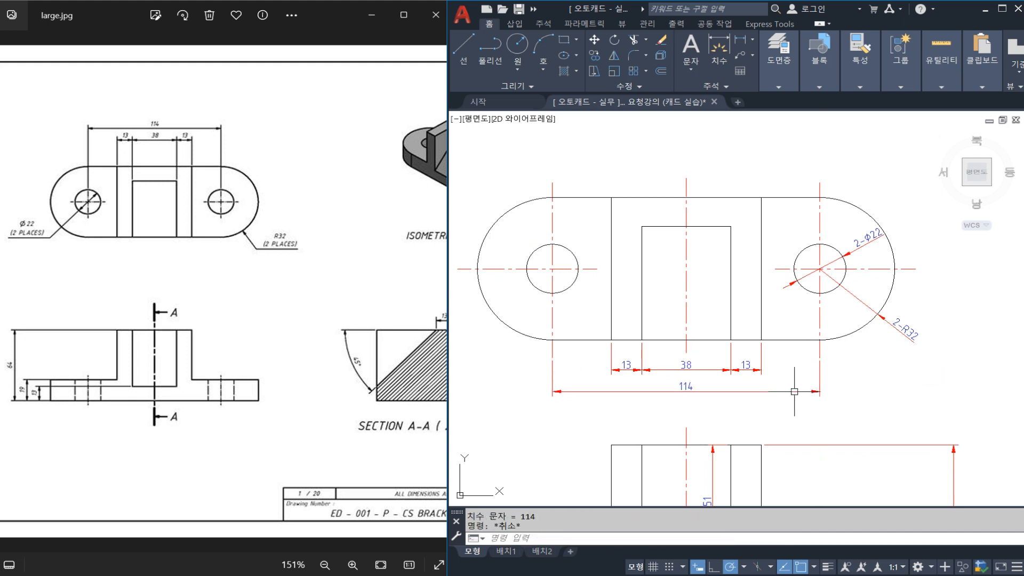
Add a horizontal linear dimension for the front view's overall base width, just below the view.
{"action": "mouse_move", "coordinate": [804, 416]}
{"action": "middle_mouse_down"}
{"action": "mouse_move", "coordinate": [818, 336]}
{"action": "mouse_move", "coordinate": [779, 345]}
{"action": "mouse_move", "coordinate": [781, 309]}
{"action": "middle_mouse_up"}
{"action": "scroll", "coordinate": [817, 335], "scroll_direction": "down", "scroll_amount": 2}
{"action": "scroll", "coordinate": [807, 369], "scroll_direction": "up", "scroll_amount": 2}
{"action": "scroll", "coordinate": [782, 309], "scroll_direction": "down", "scroll_amount": 2}
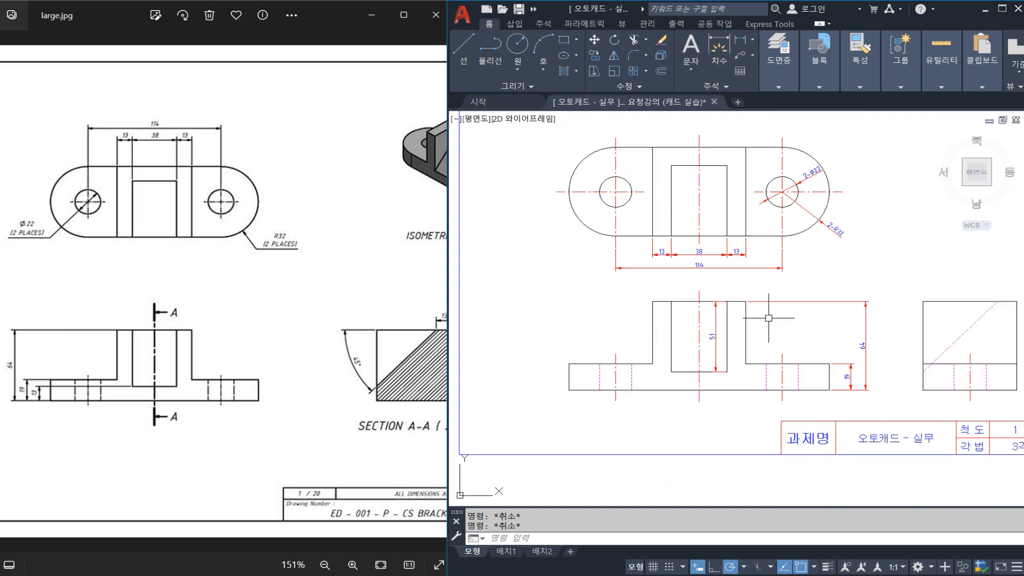
{"action": "type", "text": "LI"}
{"action": "key", "text": "Return"}
{"action": "left_click", "coordinate": [569, 390]}
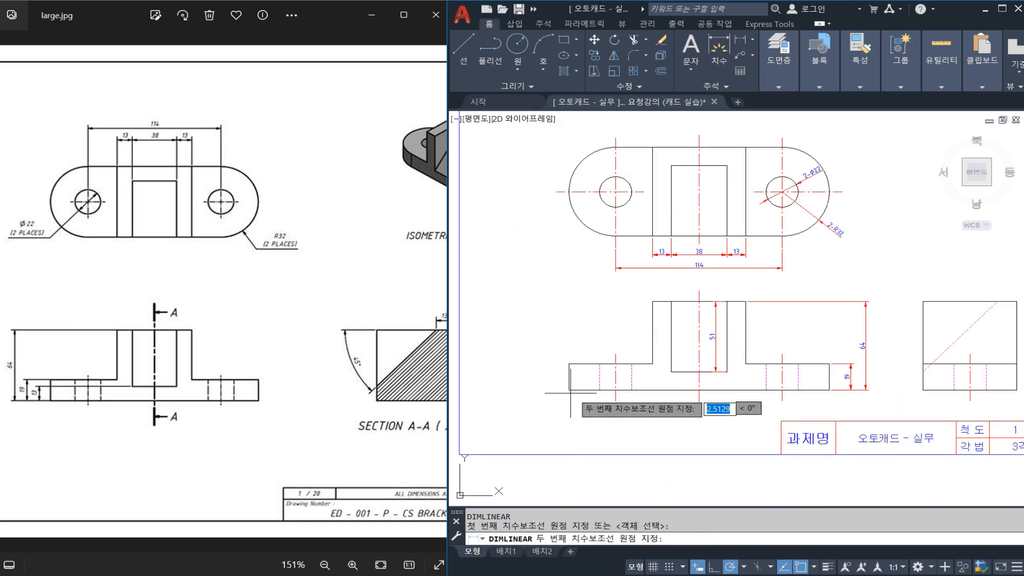
{"action": "left_click", "coordinate": [829, 390]}
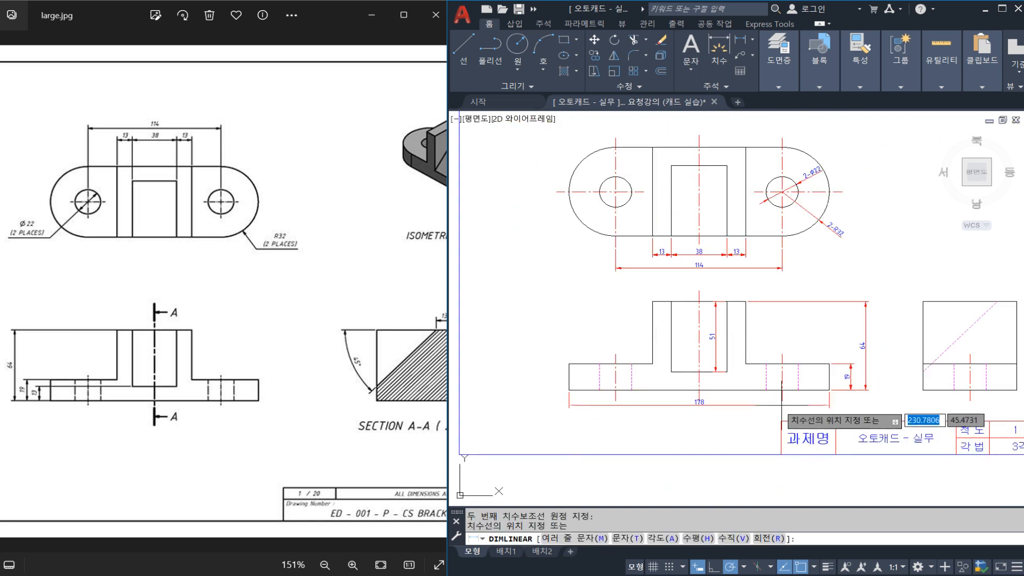
{"action": "left_click", "coordinate": [741, 409]}
Enclose the front view's overall width dimension text in parentheses so it reads (178).
{"action": "scroll", "coordinate": [694, 405], "scroll_direction": "up", "scroll_amount": 4}
{"action": "double_click", "coordinate": [688, 404]}
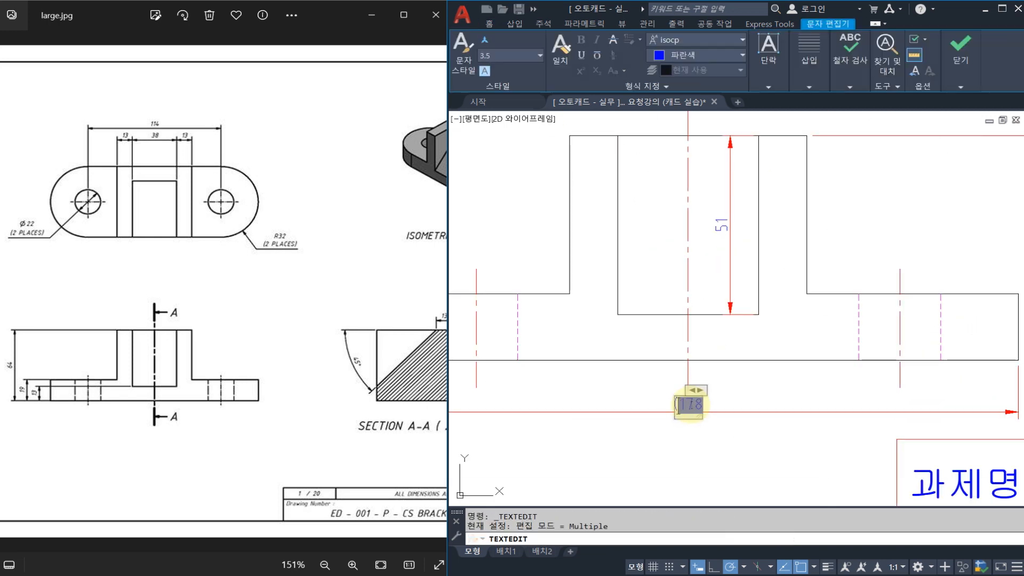
{"action": "left_click", "coordinate": [967, 60]}
{"action": "left_click", "coordinate": [949, 127]}
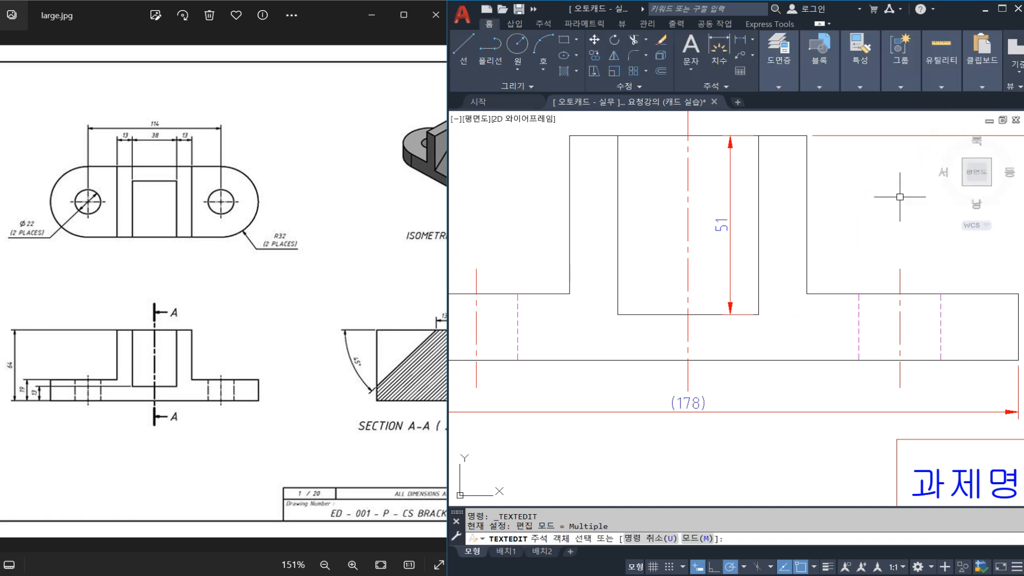
{"action": "key", "text": "Escape"}
{"action": "key", "text": "Escape"}
{"action": "scroll", "coordinate": [842, 229], "scroll_direction": "down", "scroll_amount": 4}
{"action": "middle_click_drag", "start_coordinate": [846, 238], "coordinate": [772, 319]}
{"action": "middle_click_drag", "start_coordinate": [774, 236], "coordinate": [772, 262]}
{"action": "scroll", "coordinate": [795, 204], "scroll_direction": "up", "scroll_amount": 2}
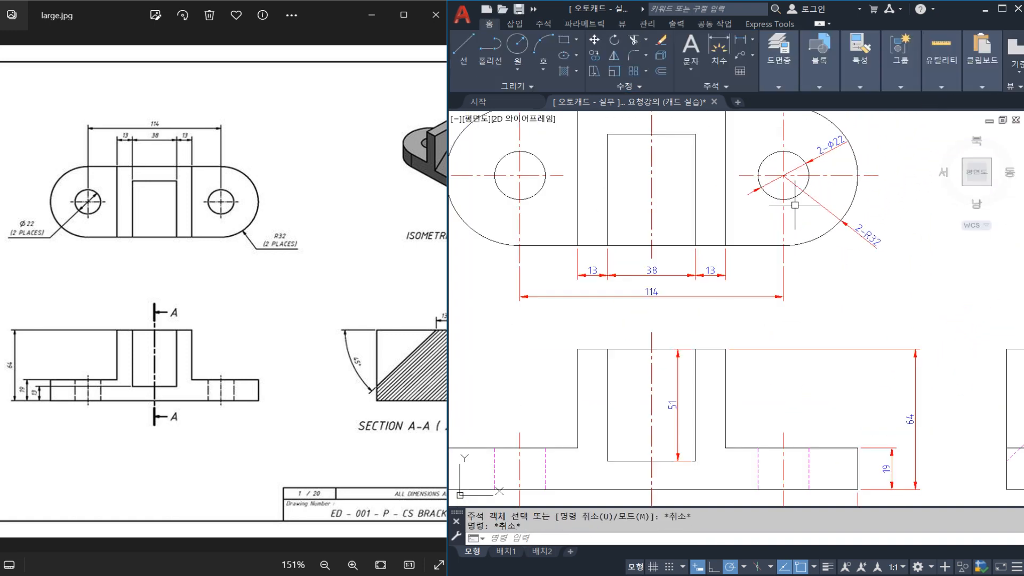
{"action": "scroll", "coordinate": [827, 221], "scroll_direction": "down", "scroll_amount": 2}
{"action": "middle_click_drag", "start_coordinate": [835, 316], "coordinate": [788, 288]}
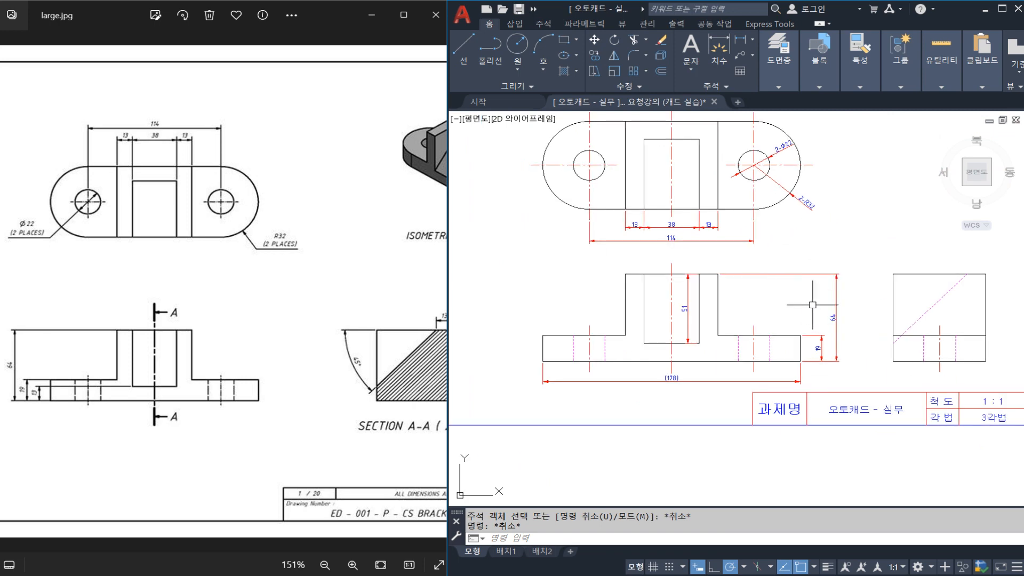
{"action": "left_click_drag", "start_coordinate": [840, 339], "coordinate": [842, 337]}
{"action": "left_click_drag", "start_coordinate": [663, 393], "coordinate": [678, 393]}
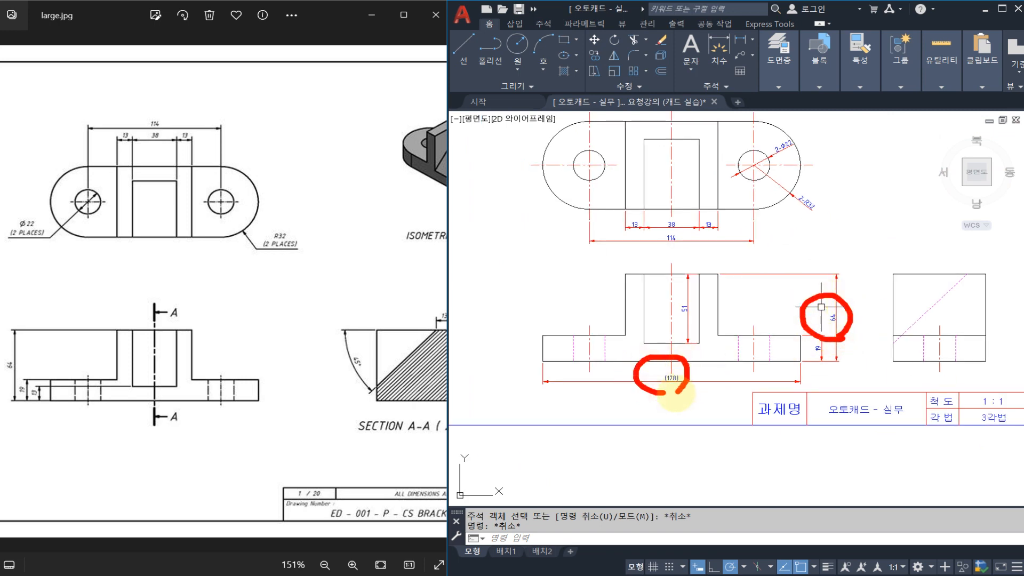
{"action": "mouse_move", "coordinate": [563, 263]}
{"action": "left_mouse_down"}
{"action": "mouse_move", "coordinate": [520, 292]}
{"action": "mouse_move", "coordinate": [565, 298]}
{"action": "left_mouse_up"}
{"action": "mouse_move", "coordinate": [266, 389]}
{"action": "left_mouse_down"}
{"action": "mouse_move", "coordinate": [178, 366]}
{"action": "mouse_move", "coordinate": [213, 367]}
{"action": "left_mouse_up"}
{"action": "mouse_move", "coordinate": [199, 329]}
{"action": "left_mouse_down"}
{"action": "mouse_move", "coordinate": [342, 279]}
{"action": "mouse_move", "coordinate": [332, 316]}
{"action": "left_mouse_up"}
{"action": "left_click_drag", "start_coordinate": [336, 191], "coordinate": [335, 227]}
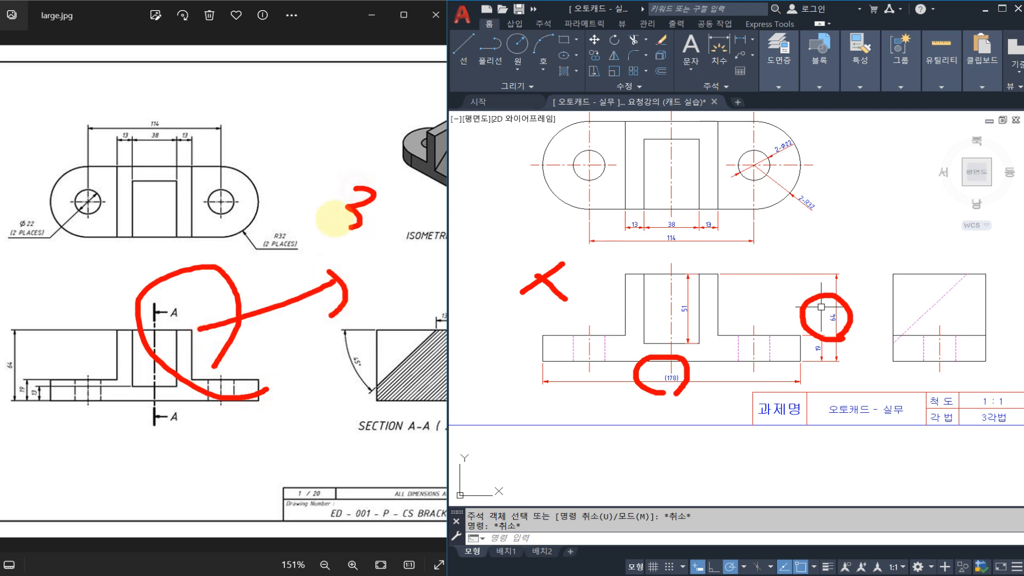
{"action": "left_click_drag", "start_coordinate": [396, 187], "coordinate": [395, 218]}
{"action": "left_click_drag", "start_coordinate": [401, 194], "coordinate": [397, 220]}
{"action": "mouse_move", "coordinate": [418, 258]}
{"action": "left_mouse_down"}
{"action": "mouse_move", "coordinate": [460, 208]}
{"action": "mouse_move", "coordinate": [421, 263]}
{"action": "left_mouse_up"}
{"action": "left_click_drag", "start_coordinate": [692, 386], "coordinate": [699, 386]}
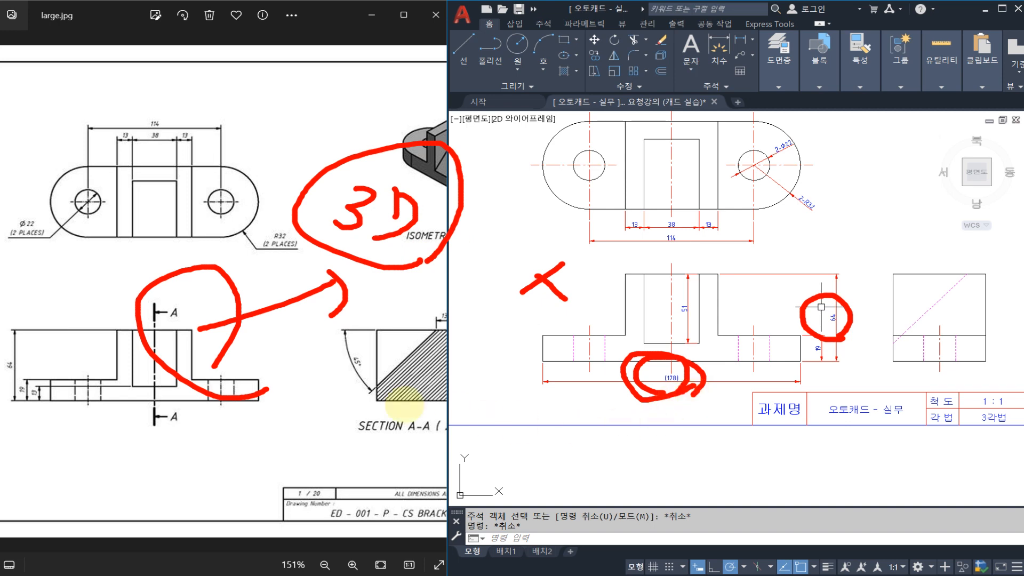
{"action": "mouse_move", "coordinate": [321, 408]}
{"action": "left_mouse_down"}
{"action": "mouse_move", "coordinate": [456, 272]}
{"action": "mouse_move", "coordinate": [580, 356]}
{"action": "mouse_move", "coordinate": [477, 472]}
{"action": "mouse_move", "coordinate": [322, 405]}
{"action": "left_mouse_up"}
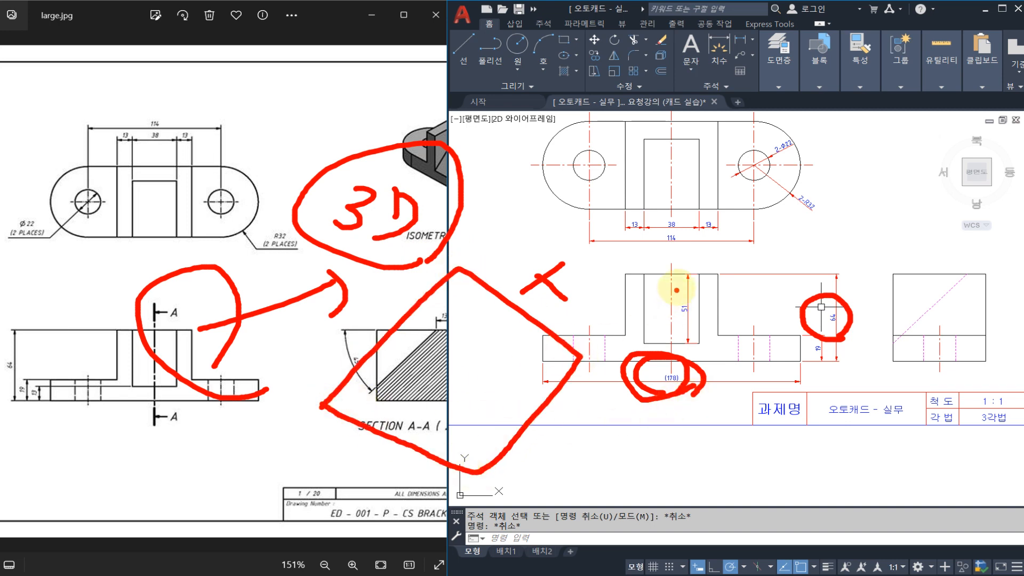
{"action": "left_click_drag", "start_coordinate": [576, 265], "coordinate": [629, 307]}
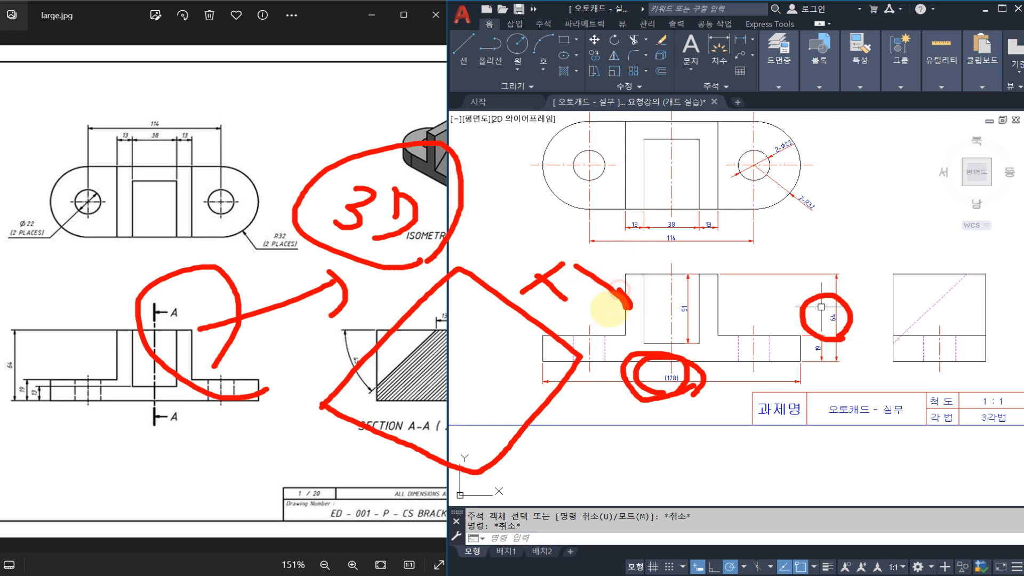
{"action": "mouse_move", "coordinate": [752, 236]}
{"action": "left_mouse_down"}
{"action": "mouse_move", "coordinate": [802, 274]}
{"action": "mouse_move", "coordinate": [848, 235]}
{"action": "mouse_move", "coordinate": [891, 229]}
{"action": "mouse_move", "coordinate": [837, 296]}
{"action": "left_mouse_up"}
{"action": "left_click_drag", "start_coordinate": [916, 222], "coordinate": [726, 264]}
{"action": "left_click_drag", "start_coordinate": [716, 404], "coordinate": [692, 427]}
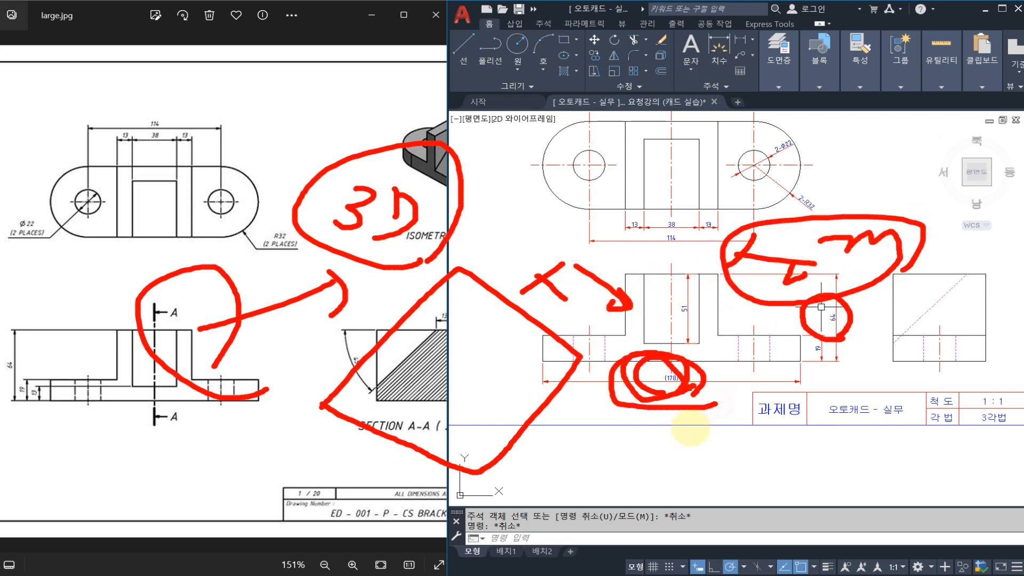
{"action": "left_click_drag", "start_coordinate": [842, 341], "coordinate": [887, 343]}
{"action": "left_click_drag", "start_coordinate": [842, 292], "coordinate": [858, 348]}
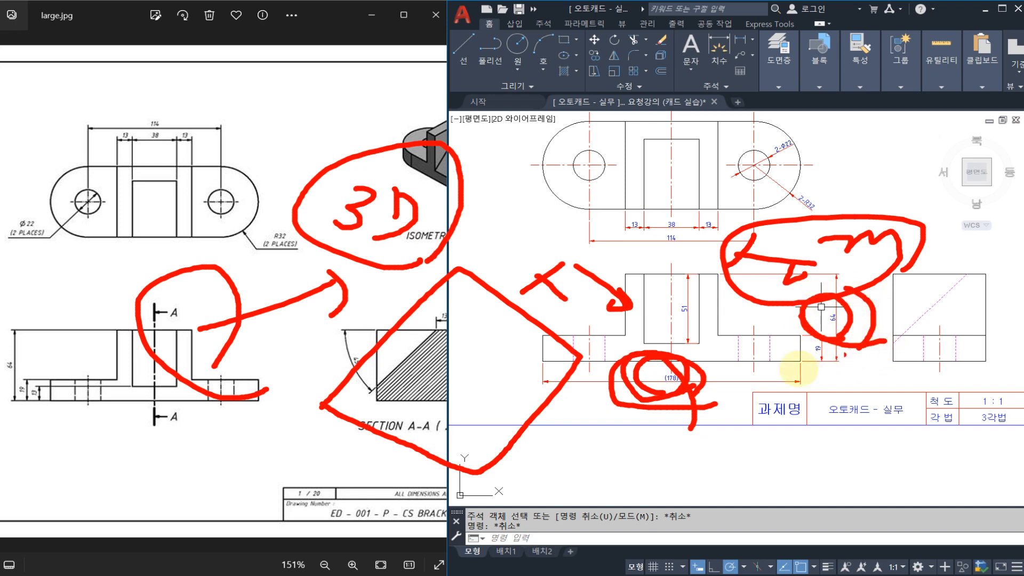
{"action": "key", "text": "Escape"}
Add a horizontal linear dimension above the side view from the slanted hidden line's upper end to the right top corner.
{"action": "middle_click_drag", "start_coordinate": [806, 298], "coordinate": [772, 359]}
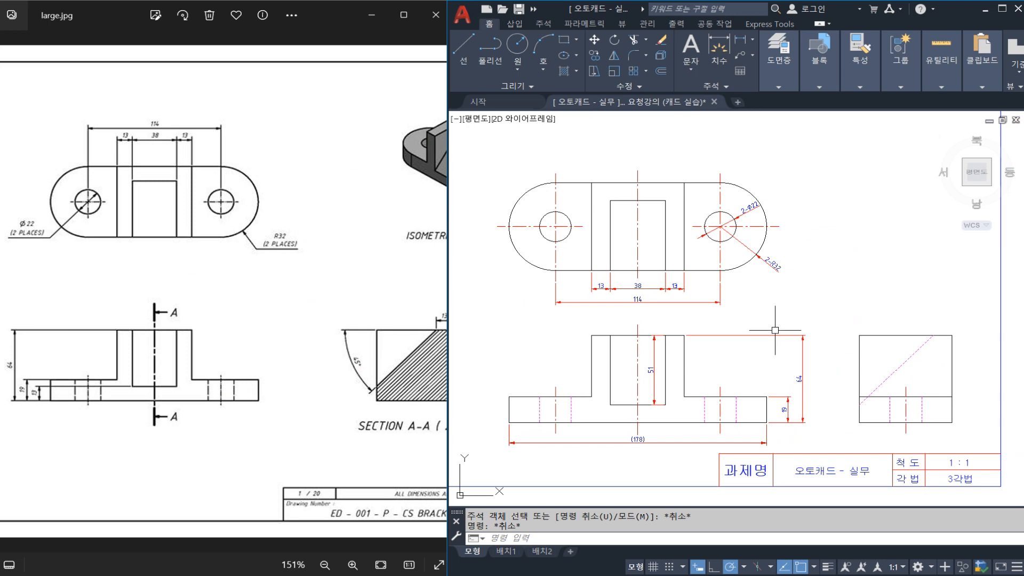
{"action": "scroll", "coordinate": [763, 315], "scroll_direction": "up", "scroll_amount": 2}
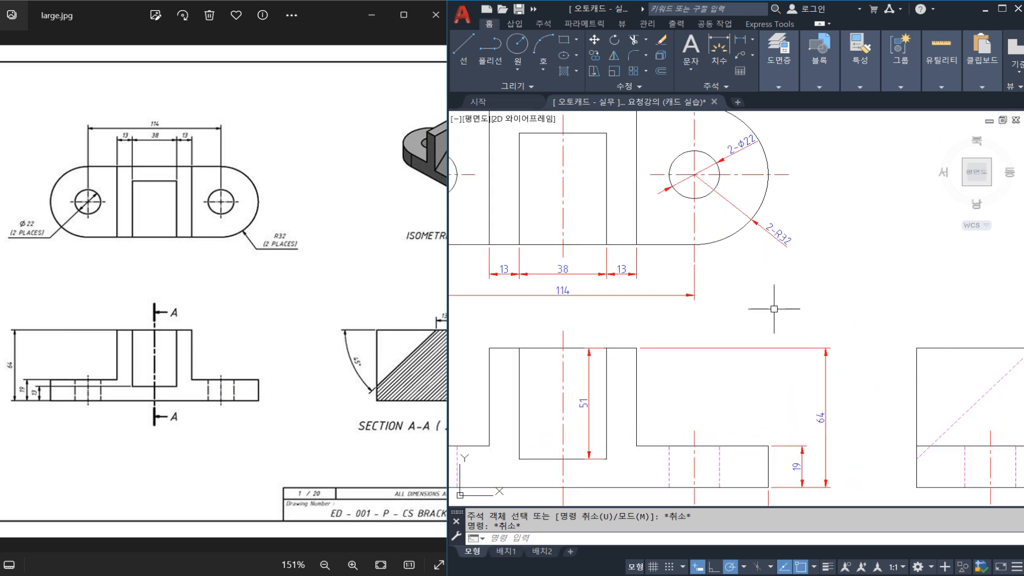
{"action": "scroll", "coordinate": [775, 307], "scroll_direction": "down", "scroll_amount": 4}
{"action": "middle_click_drag", "start_coordinate": [852, 388], "coordinate": [812, 367]}
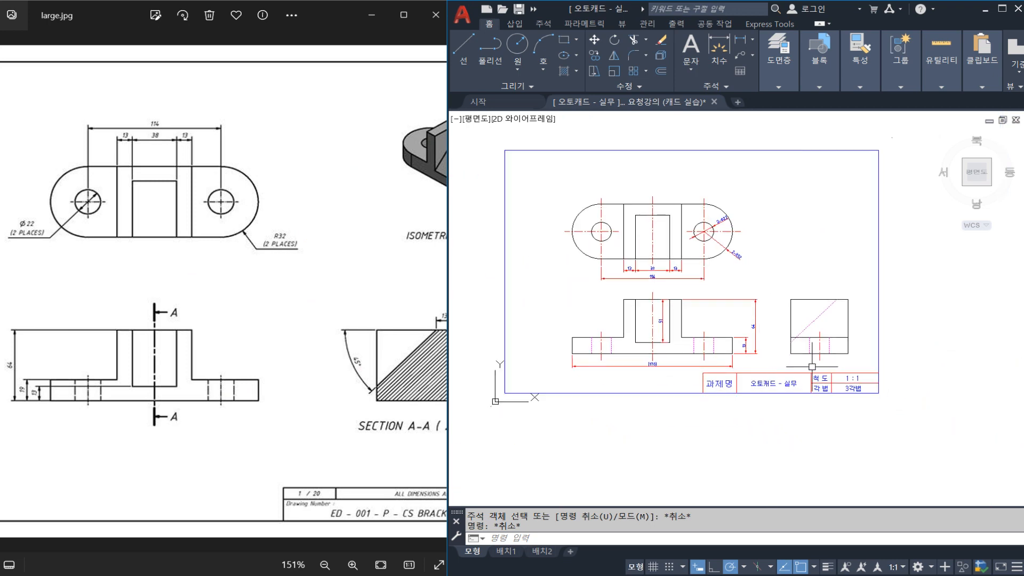
{"action": "scroll", "coordinate": [842, 313], "scroll_direction": "up", "scroll_amount": 2}
{"action": "type", "text": "DIMLI"}
{"action": "key", "text": "Return"}
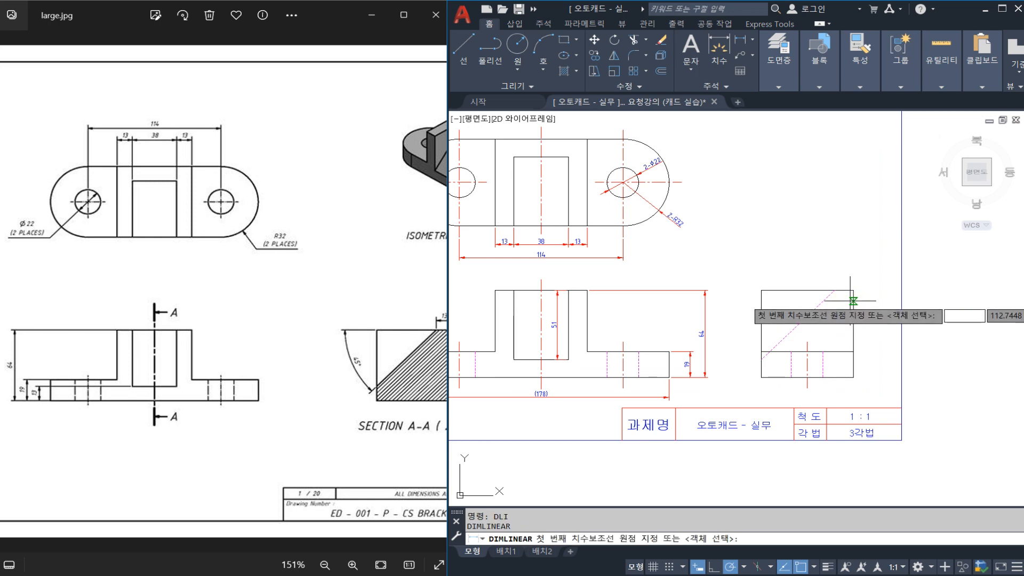
{"action": "left_click", "coordinate": [853, 290]}
{"action": "left_click", "coordinate": [834, 290]}
{"action": "scroll", "coordinate": [838, 282], "scroll_direction": "up", "scroll_amount": 2}
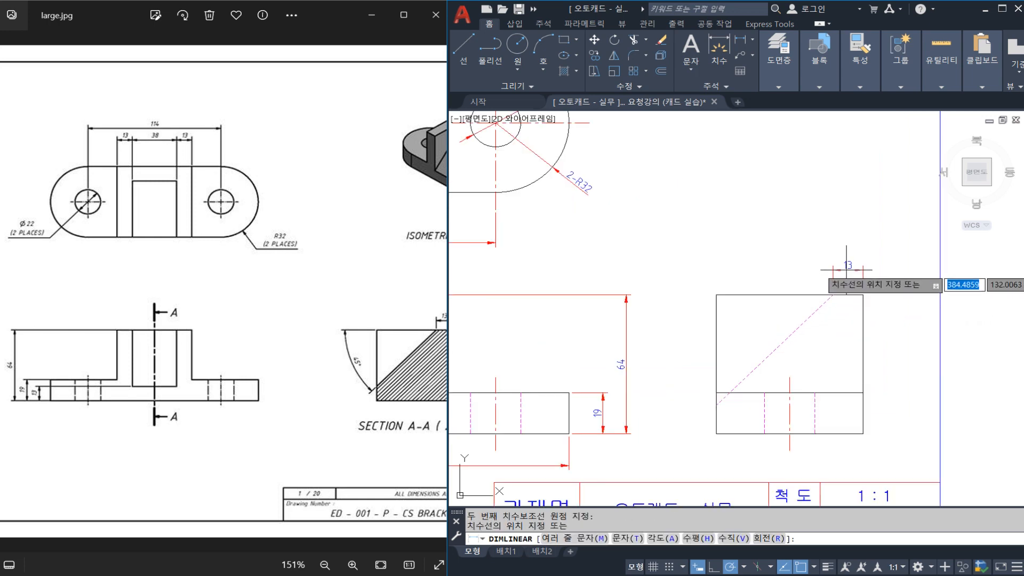
{"action": "scroll", "coordinate": [693, 264], "scroll_direction": "down", "scroll_amount": 2}
{"action": "middle_click_drag", "start_coordinate": [691, 267], "coordinate": [763, 271]}
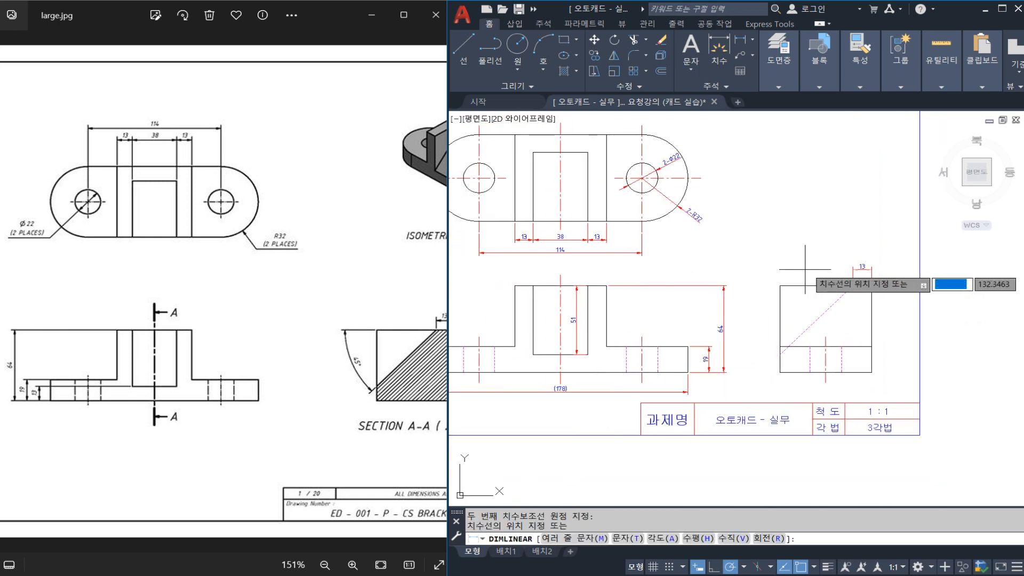
{"action": "scroll", "coordinate": [881, 268], "scroll_direction": "up", "scroll_amount": 2}
{"action": "left_click", "coordinate": [852, 262]}
{"action": "key", "text": "Escape"}
Add a vertical linear dimension beside the side view from its top left corner to the slanted hidden line's lower end.
{"action": "mouse_move", "coordinate": [774, 349]}
{"action": "middle_mouse_down"}
{"action": "mouse_move", "coordinate": [777, 262]}
{"action": "mouse_move", "coordinate": [775, 279]}
{"action": "middle_mouse_up"}
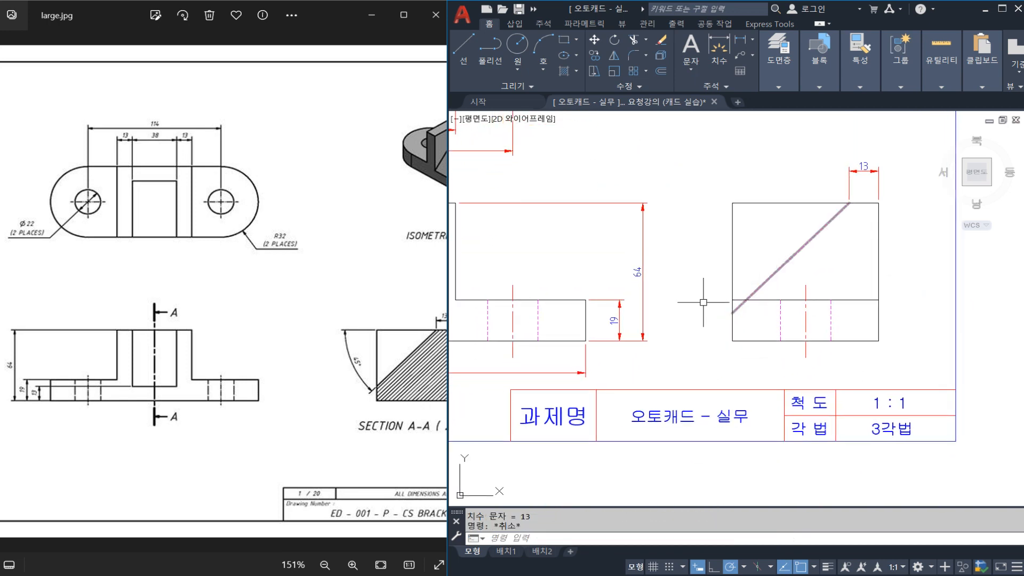
{"action": "middle_click_drag", "start_coordinate": [630, 328], "coordinate": [746, 319]}
{"action": "scroll", "coordinate": [793, 279], "scroll_direction": "down", "scroll_amount": 3}
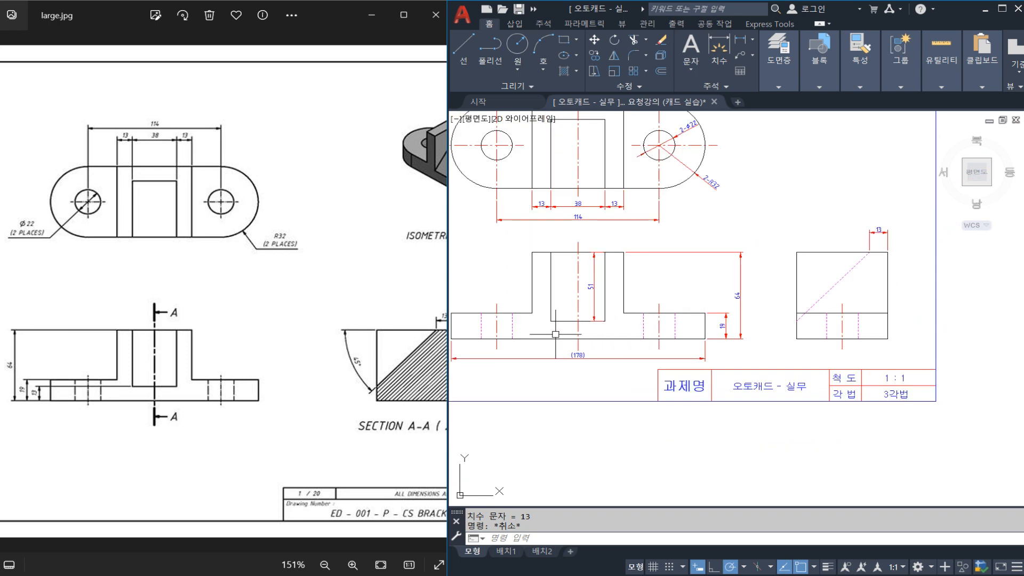
{"action": "middle_click_drag", "start_coordinate": [556, 334], "coordinate": [633, 324]}
{"action": "scroll", "coordinate": [633, 324], "scroll_direction": "up", "scroll_amount": 2}
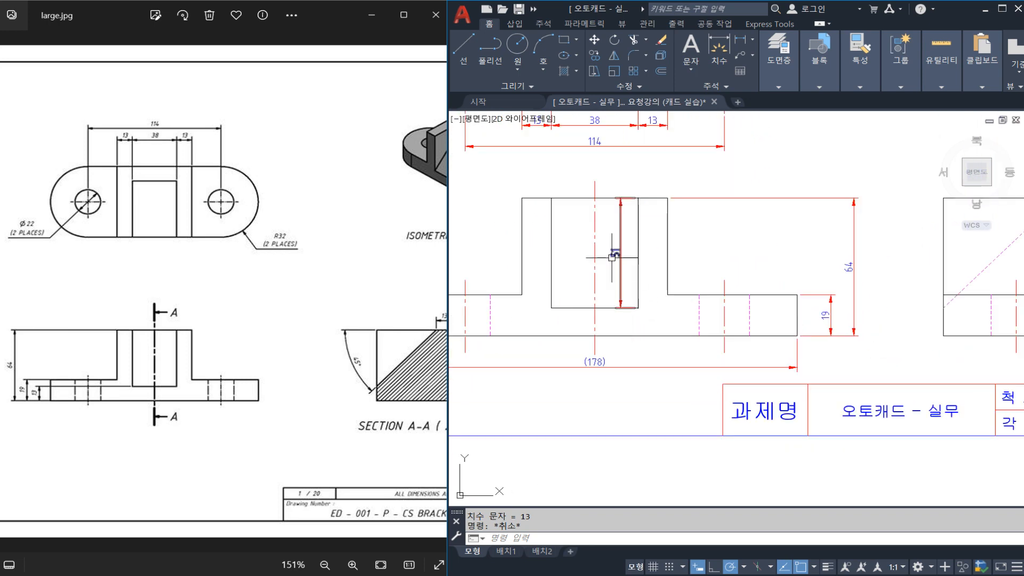
{"action": "middle_click_drag", "start_coordinate": [732, 263], "coordinate": [605, 285]}
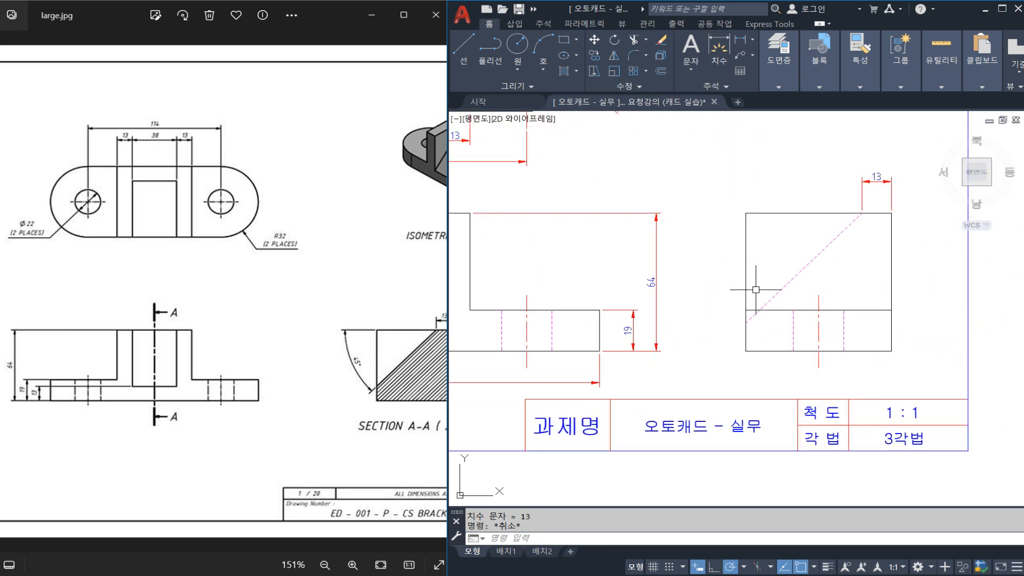
{"action": "type", "text": "DIMLI"}
{"action": "key", "text": "space"}
{"action": "left_click", "coordinate": [746, 215]}
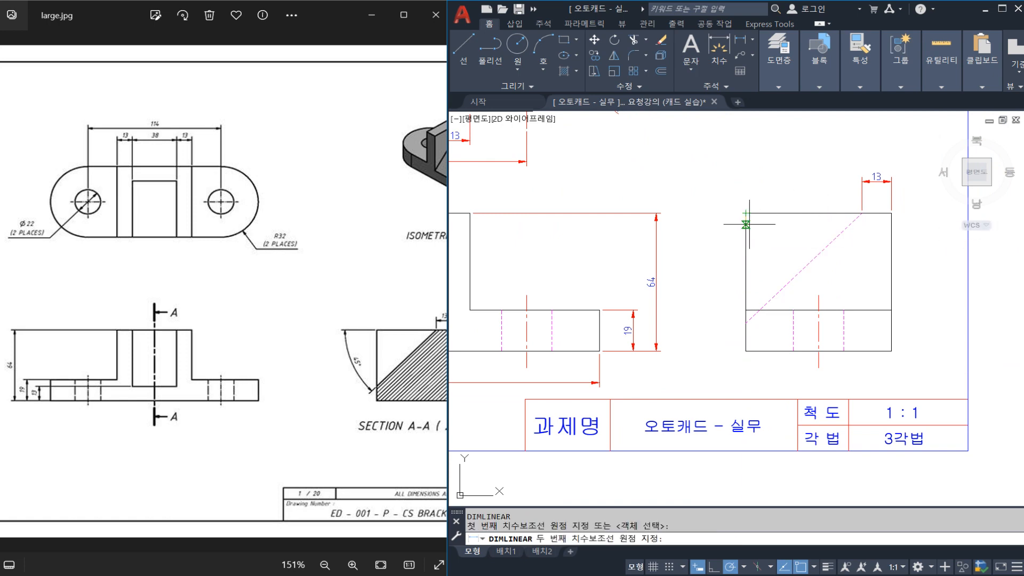
{"action": "left_click", "coordinate": [747, 324]}
{"action": "scroll", "coordinate": [725, 301], "scroll_direction": "up", "scroll_amount": 2}
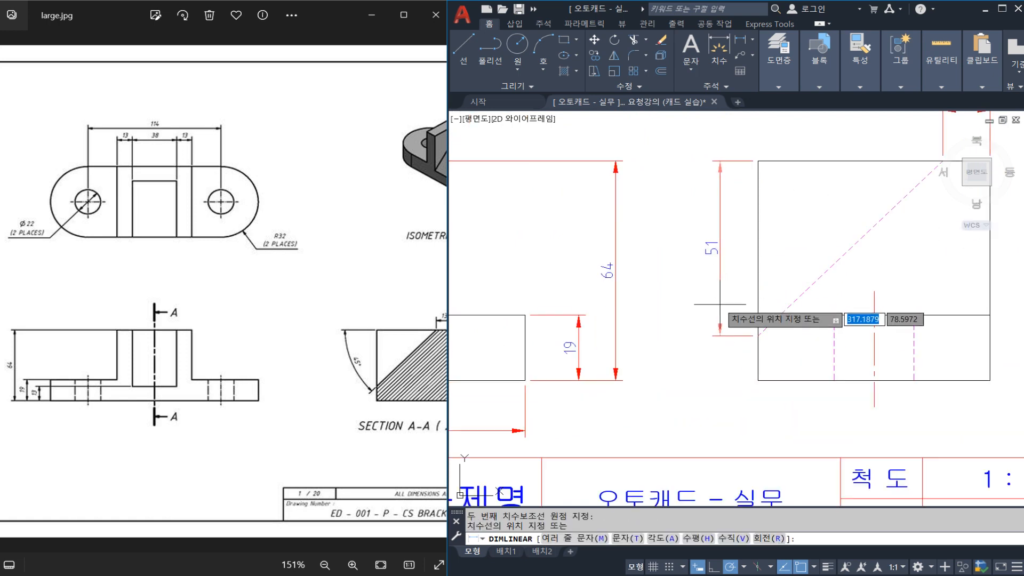
{"action": "scroll", "coordinate": [720, 303], "scroll_direction": "down", "scroll_amount": 2}
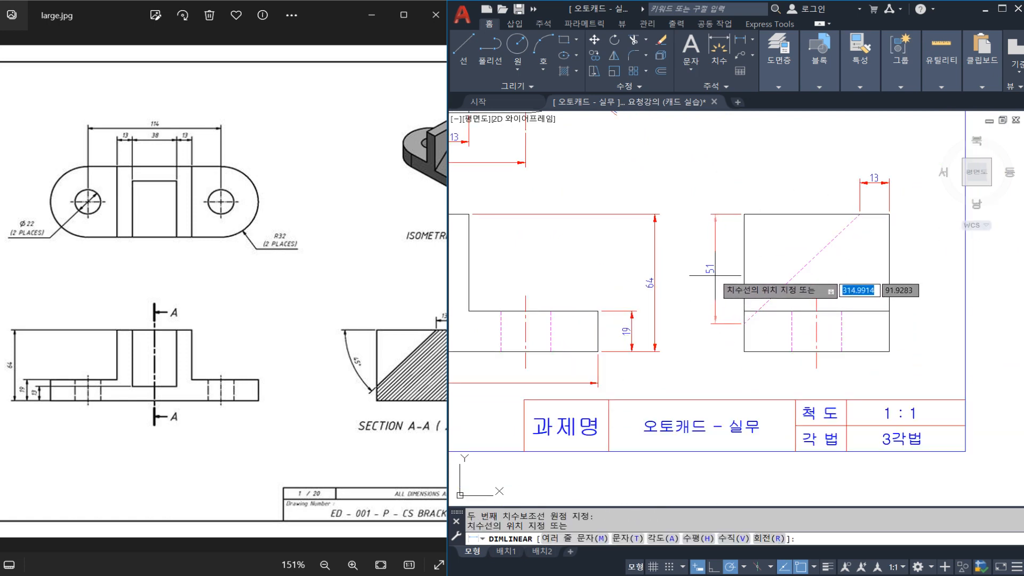
{"action": "left_click", "coordinate": [714, 271]}
{"action": "key", "text": "Escape"}
Enclose the side view's vertical dimension text in parentheses so it reads (51), and save the drawing.
{"action": "double_click", "coordinate": [709, 269]}
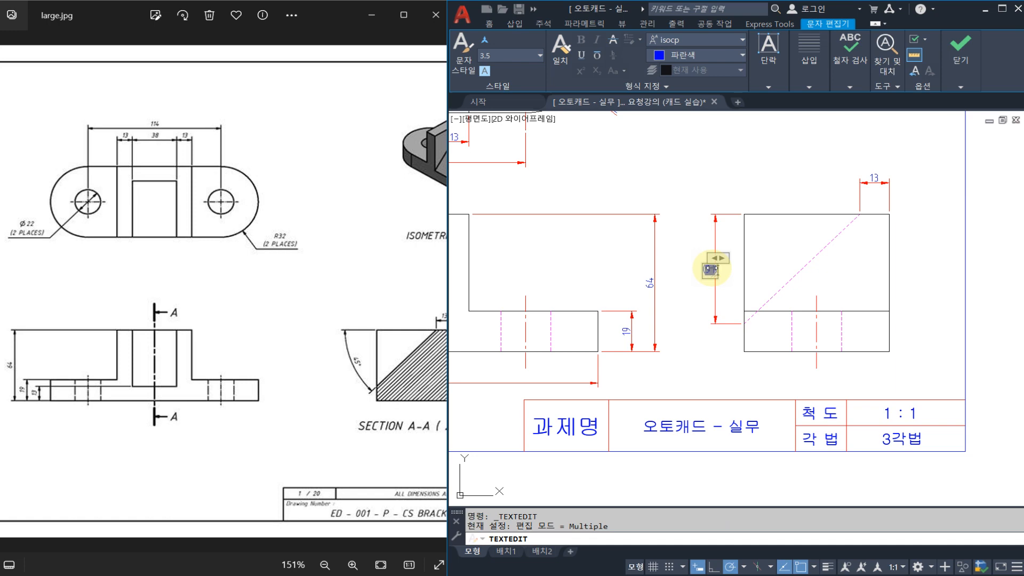
{"action": "left_click", "coordinate": [939, 128]}
{"action": "key", "text": "Escape"}
{"action": "scroll", "coordinate": [712, 271], "scroll_direction": "down", "scroll_amount": 2}
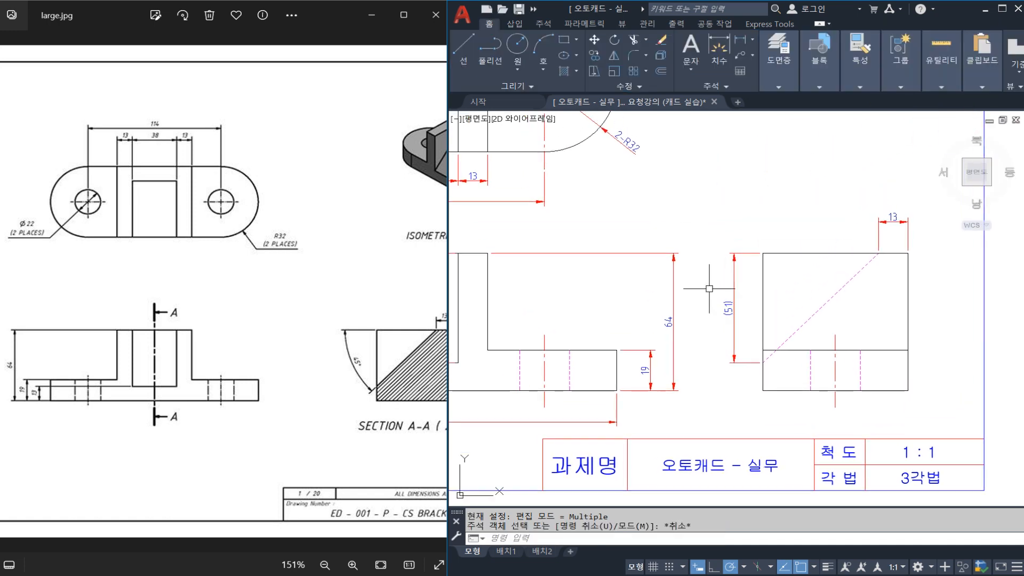
{"action": "mouse_move", "coordinate": [698, 265]}
{"action": "middle_mouse_down"}
{"action": "mouse_move", "coordinate": [810, 270]}
{"action": "mouse_move", "coordinate": [784, 283]}
{"action": "mouse_move", "coordinate": [752, 256]}
{"action": "mouse_move", "coordinate": [731, 291]}
{"action": "mouse_move", "coordinate": [702, 242]}
{"action": "middle_mouse_up"}
{"action": "key", "text": "ctrl+s"}
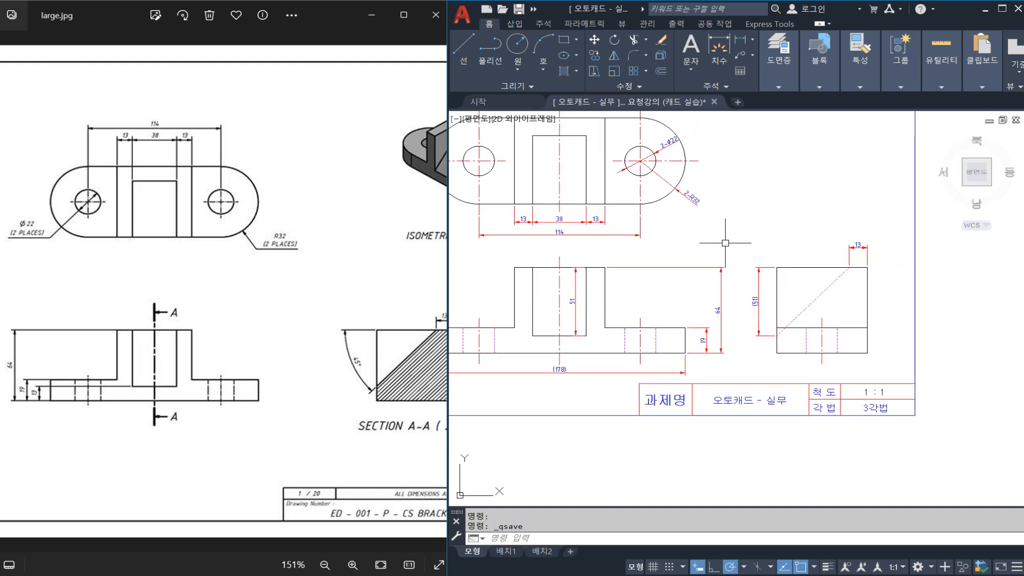
{"action": "scroll", "coordinate": [756, 291], "scroll_direction": "up", "scroll_amount": 2}
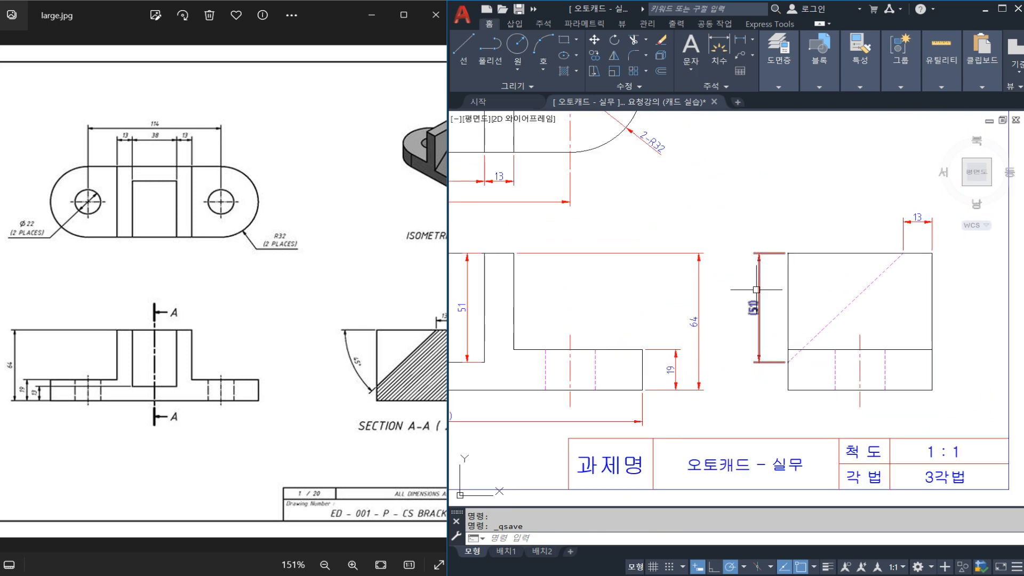
{"action": "type", "text": "dli"}
{"action": "key", "text": "space"}
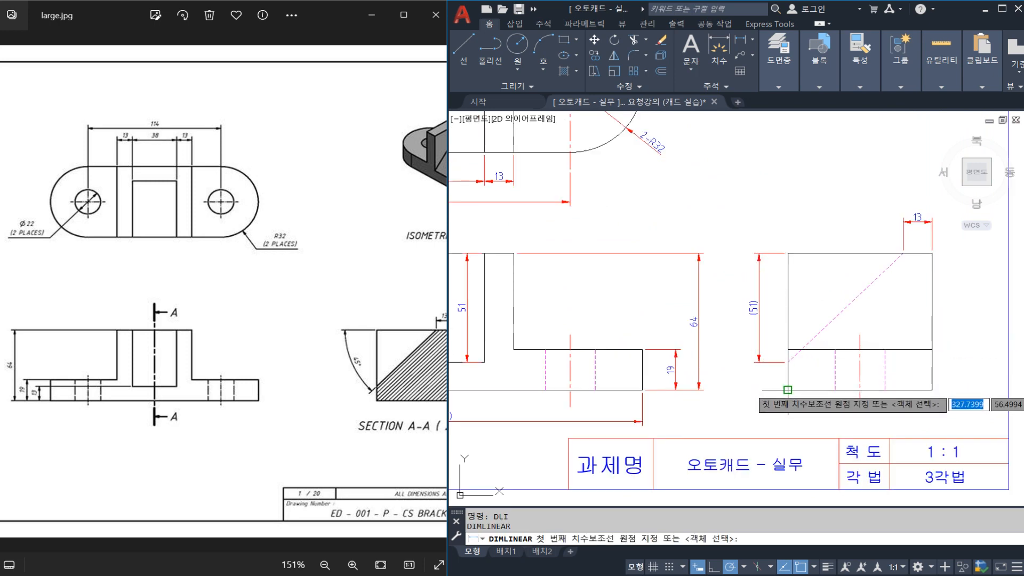
{"action": "key", "text": "Escape"}
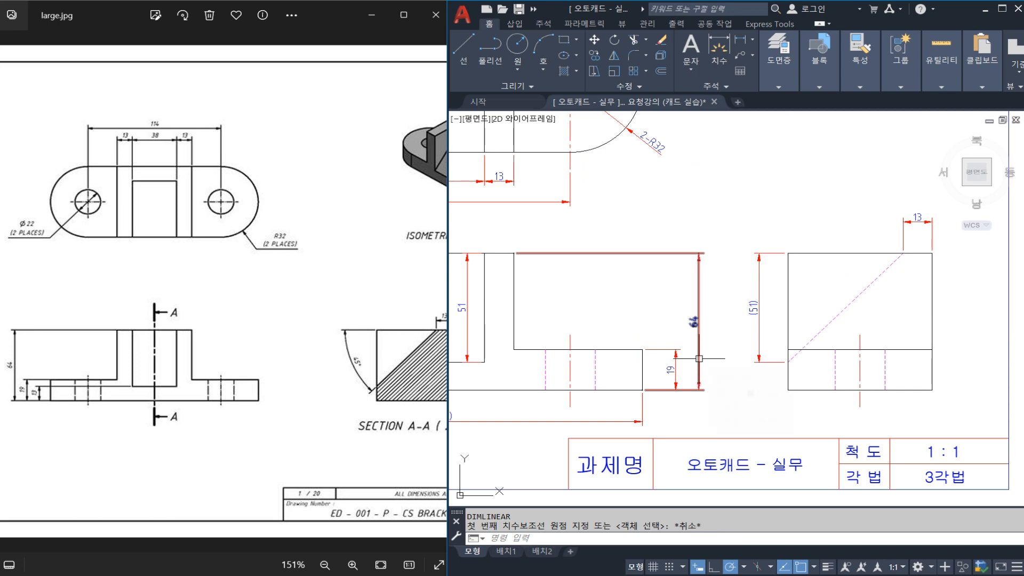
Add a horizontal linear dimension for the side view's overall width, just below the view and level with the front view's width dimension.
{"action": "scroll", "coordinate": [797, 354], "scroll_direction": "down", "scroll_amount": 2}
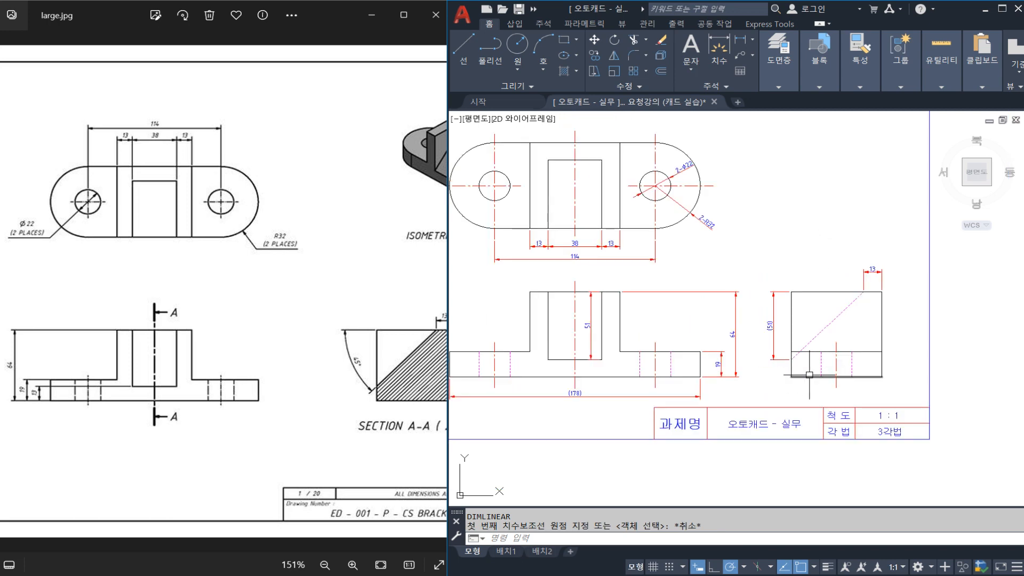
{"action": "middle_click_drag", "start_coordinate": [809, 375], "coordinate": [758, 335]}
{"action": "key", "text": "Return"}
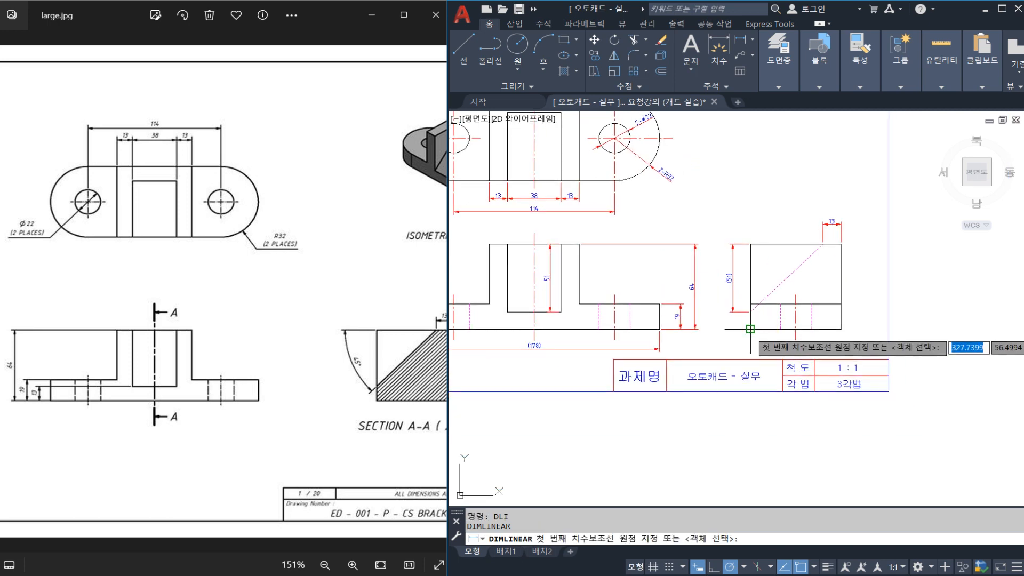
{"action": "left_click", "coordinate": [751, 329]}
{"action": "left_click", "coordinate": [841, 329]}
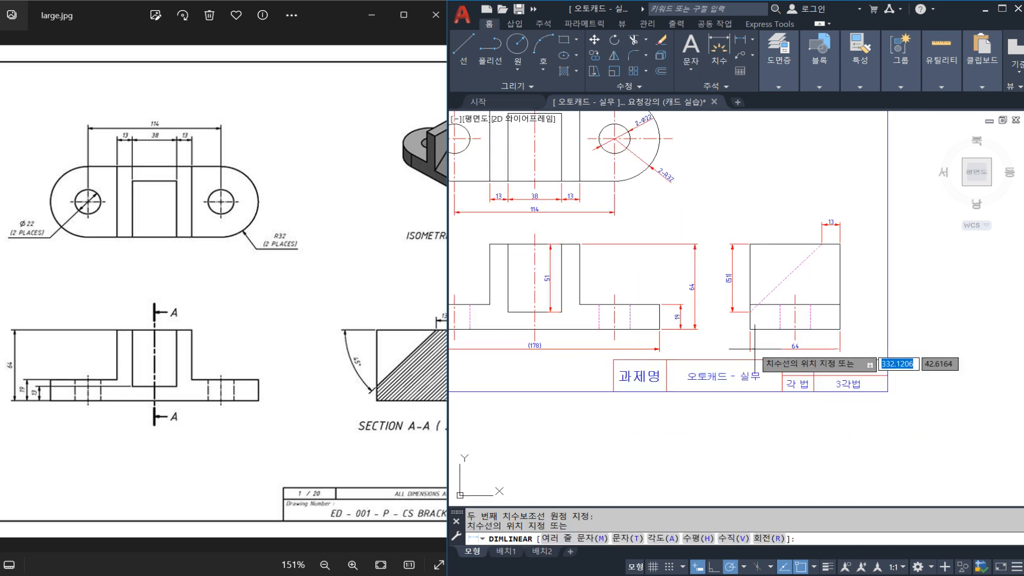
{"action": "left_click", "coordinate": [644, 350]}
Enclose the side view's overall width dimension text in parentheses so it reads (64).
{"action": "scroll", "coordinate": [773, 351], "scroll_direction": "up", "scroll_amount": 4}
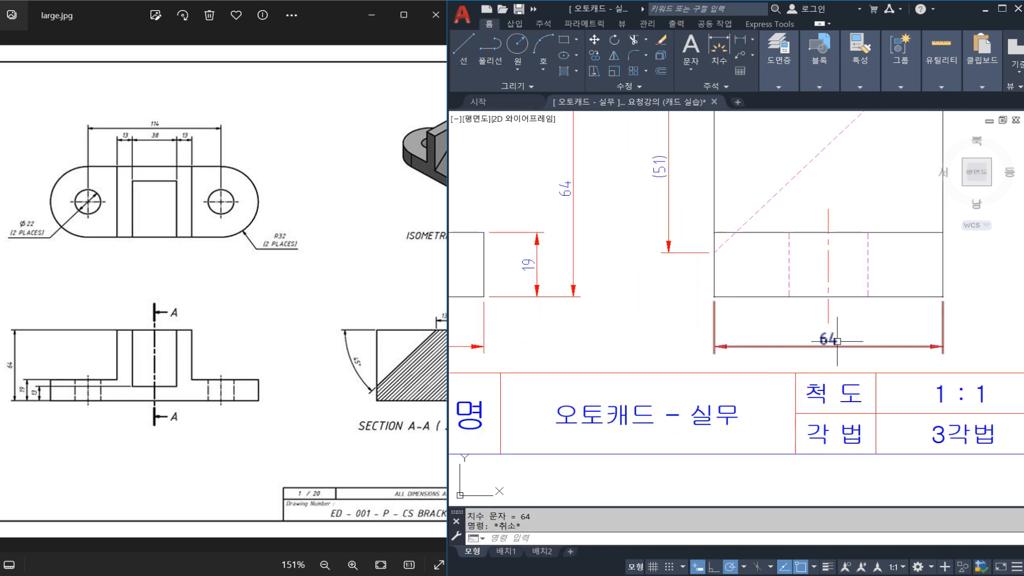
{"action": "left_click", "coordinate": [835, 331]}
{"action": "double_click", "coordinate": [837, 329]}
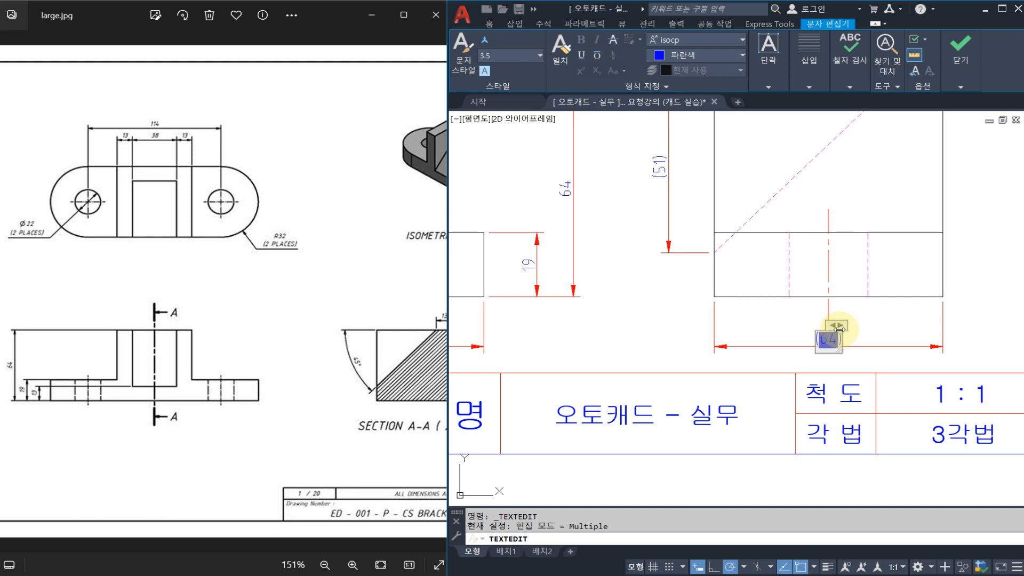
{"action": "left_click", "coordinate": [960, 48]}
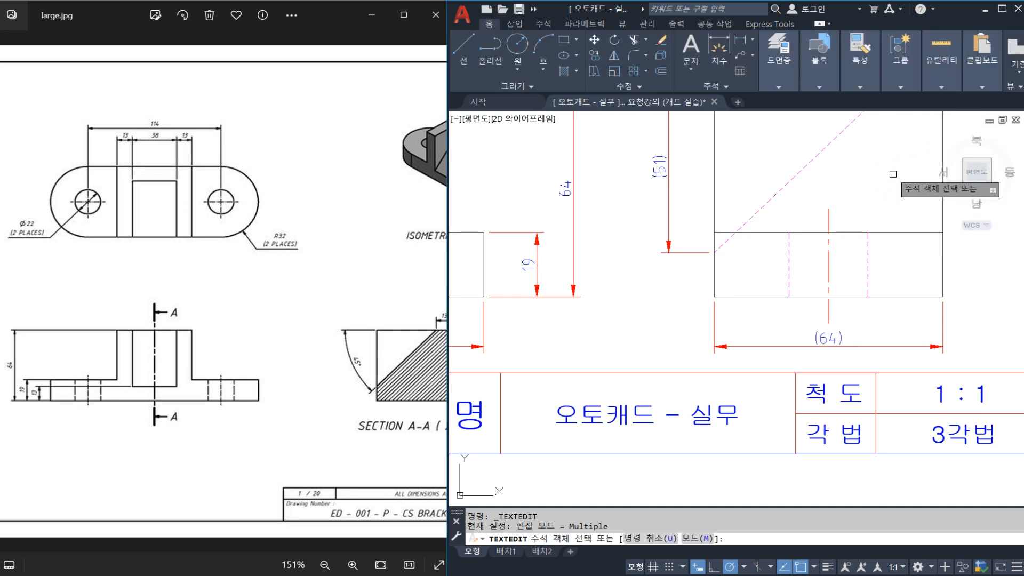
{"action": "key", "text": "Escape"}
{"action": "scroll", "coordinate": [685, 248], "scroll_direction": "down", "scroll_amount": 2}
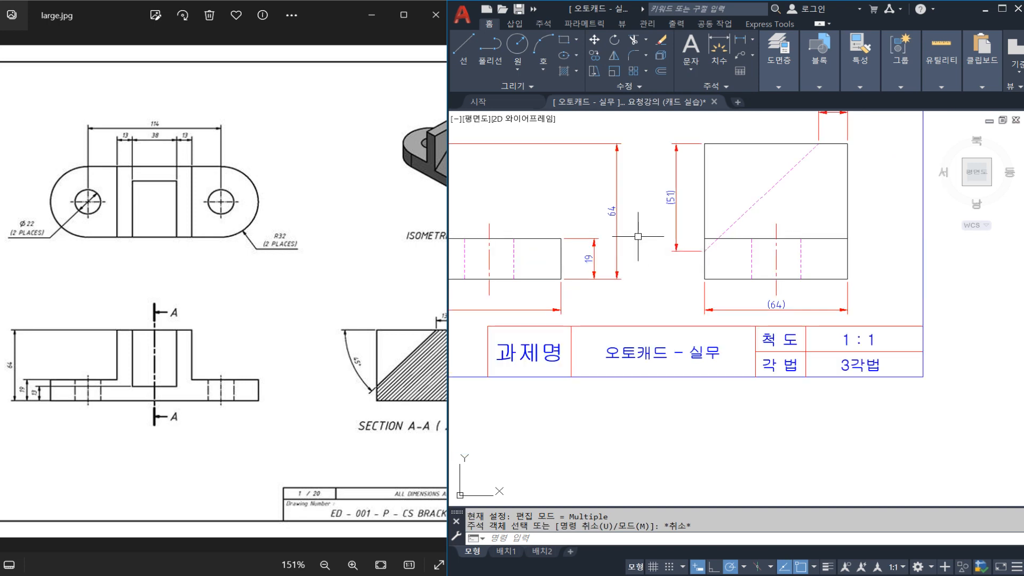
{"action": "scroll", "coordinate": [733, 292], "scroll_direction": "down", "scroll_amount": 2}
{"action": "mouse_move", "coordinate": [638, 237]}
{"action": "middle_mouse_down"}
{"action": "mouse_move", "coordinate": [733, 292]}
{"action": "mouse_move", "coordinate": [726, 299]}
{"action": "middle_mouse_up"}
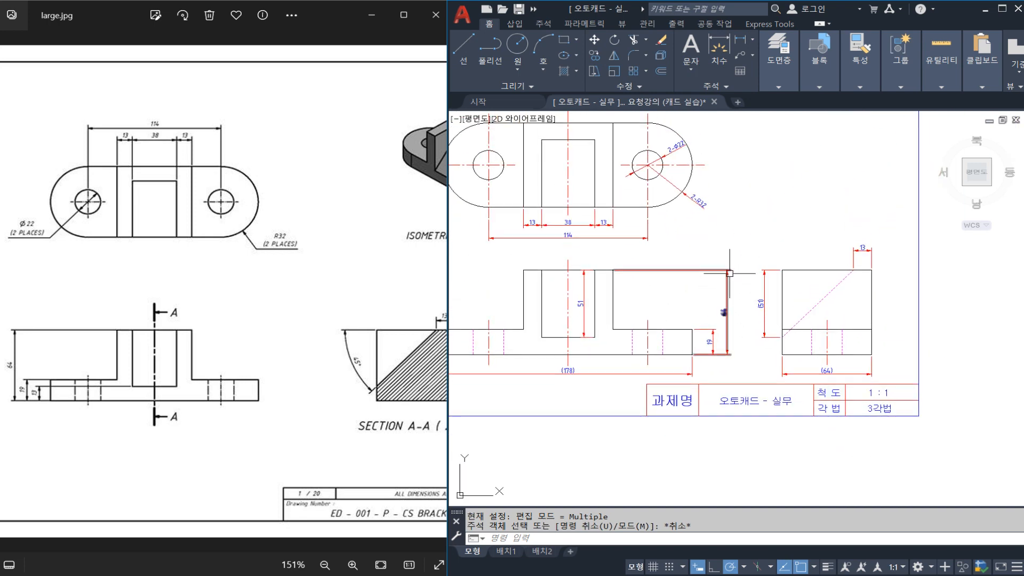
{"action": "left_click", "coordinate": [729, 274]}
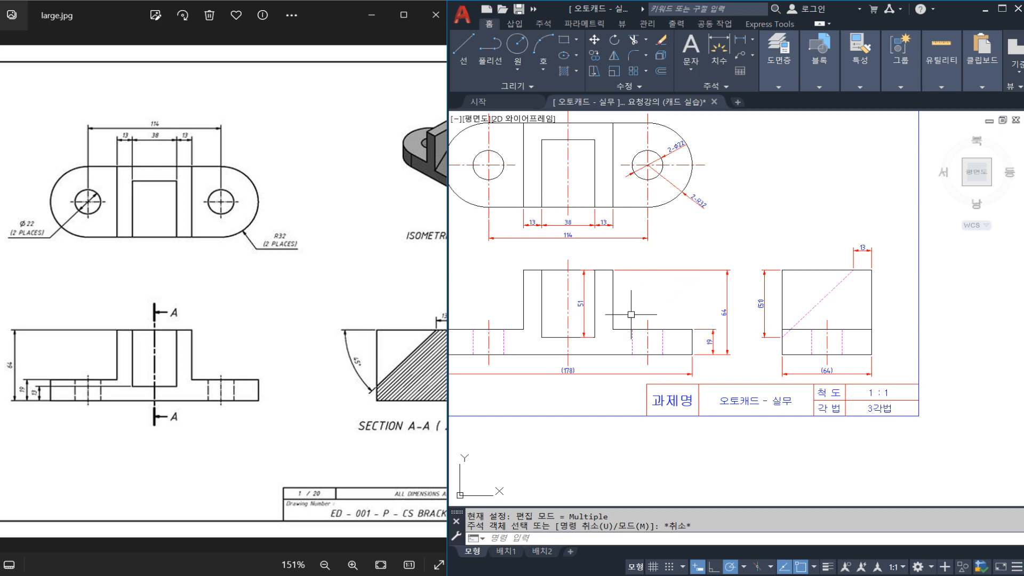
{"action": "scroll", "coordinate": [707, 332], "scroll_direction": "up", "scroll_amount": 3}
{"action": "scroll", "coordinate": [749, 327], "scroll_direction": "down", "scroll_amount": 3}
{"action": "middle_click_drag", "start_coordinate": [740, 324], "coordinate": [670, 318]}
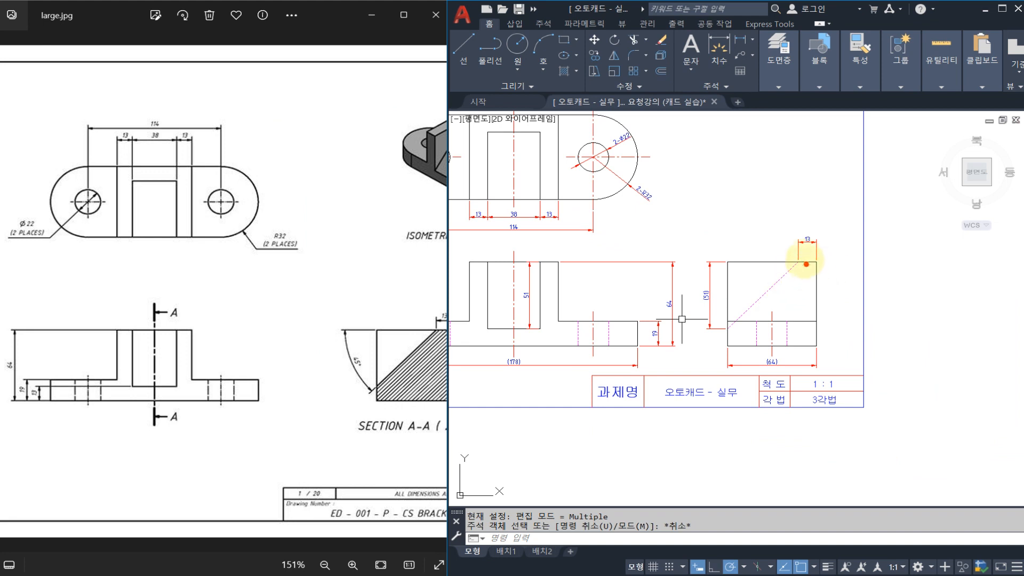
{"action": "mouse_move", "coordinate": [752, 297]}
{"action": "left_mouse_down"}
{"action": "mouse_move", "coordinate": [799, 255]}
{"action": "mouse_move", "coordinate": [814, 265]}
{"action": "left_mouse_up"}
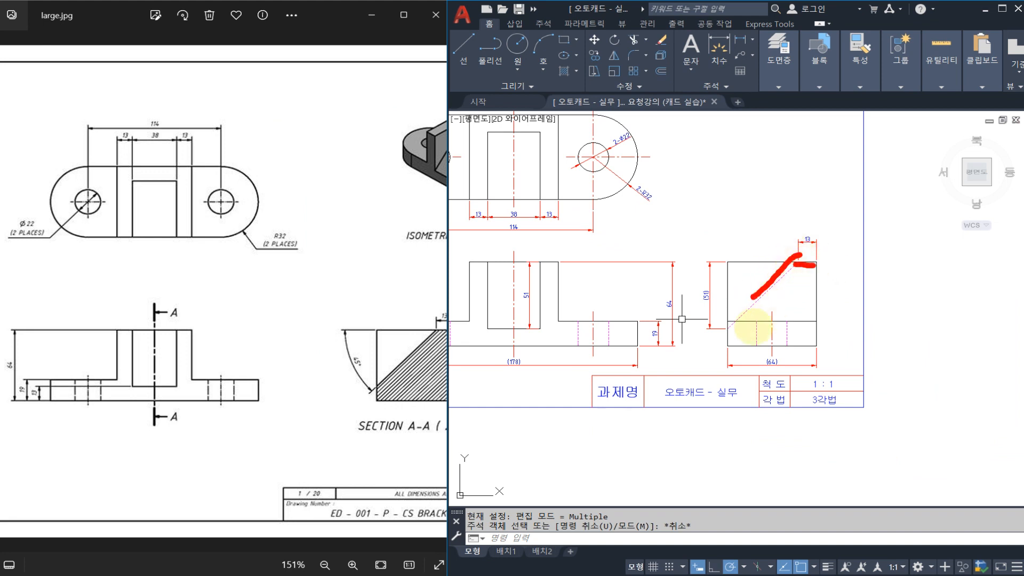
{"action": "left_click_drag", "start_coordinate": [735, 329], "coordinate": [714, 329]}
{"action": "left_click_drag", "start_coordinate": [717, 263], "coordinate": [727, 263]}
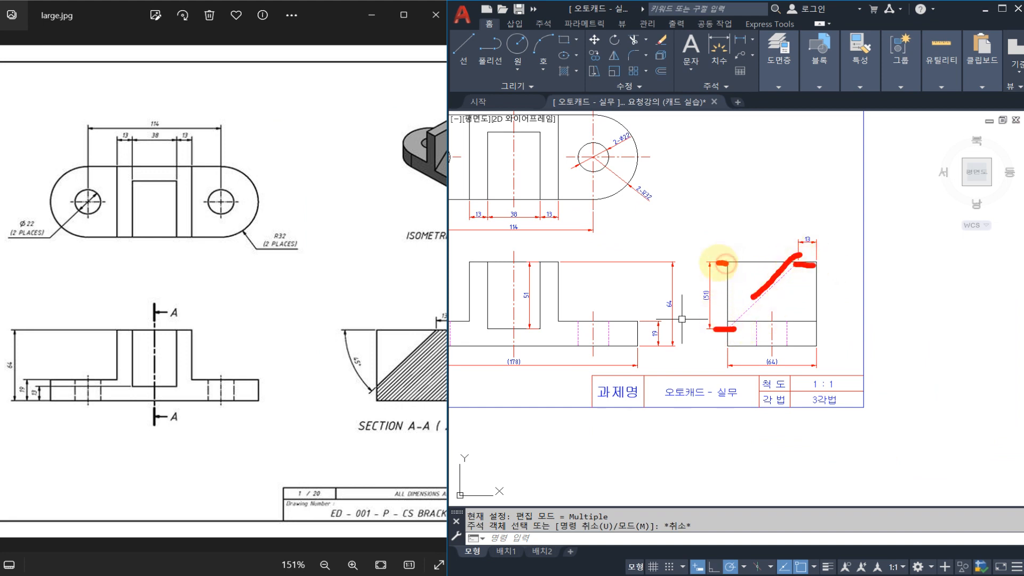
{"action": "left_click", "coordinate": [727, 349]}
{"action": "left_click", "coordinate": [804, 351]}
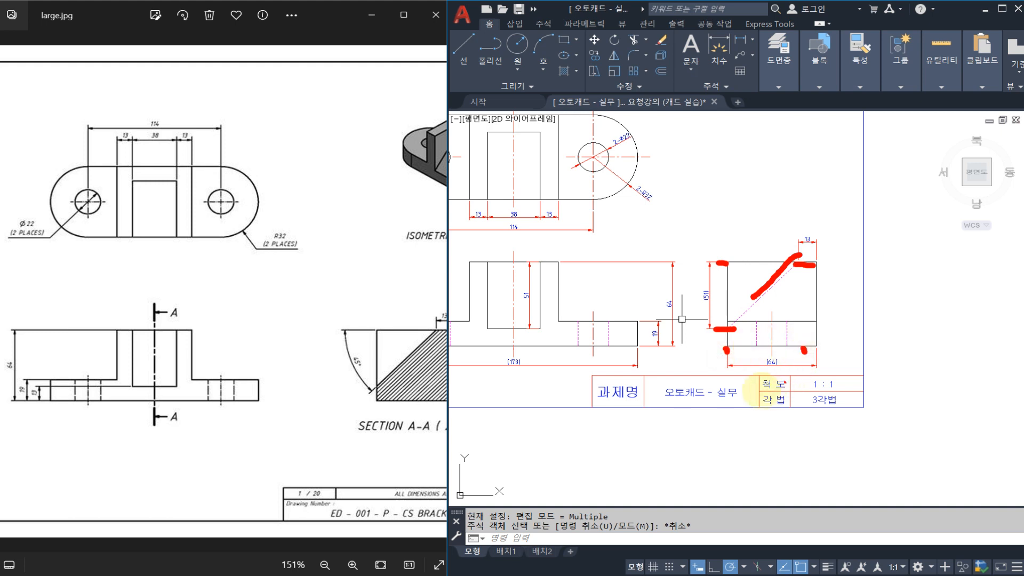
{"action": "mouse_move", "coordinate": [740, 391]}
{"action": "left_mouse_down"}
{"action": "mouse_move", "coordinate": [738, 215]}
{"action": "mouse_move", "coordinate": [748, 418]}
{"action": "left_mouse_up"}
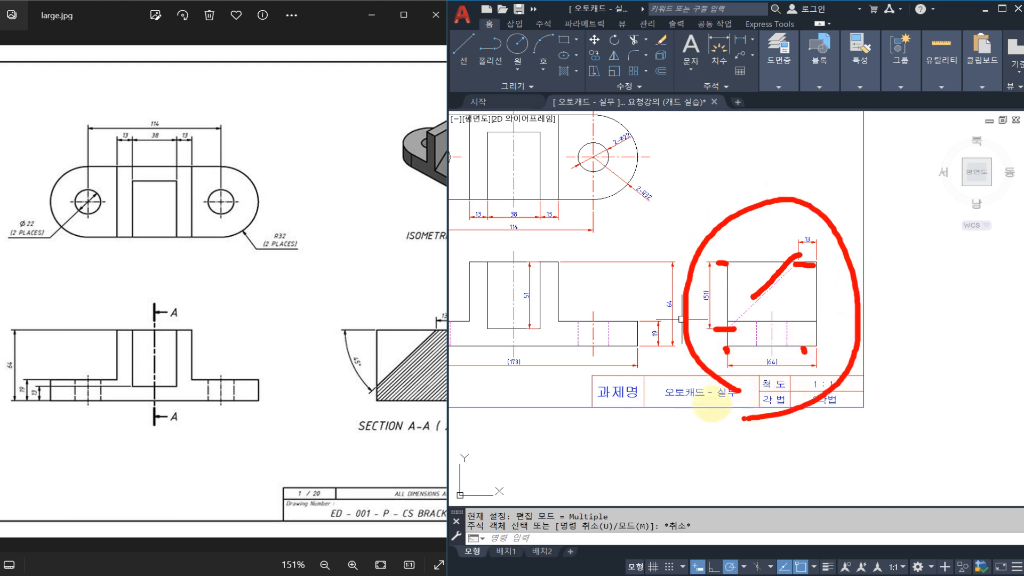
{"action": "left_click", "coordinate": [600, 265]}
{"action": "left_click", "coordinate": [571, 187]}
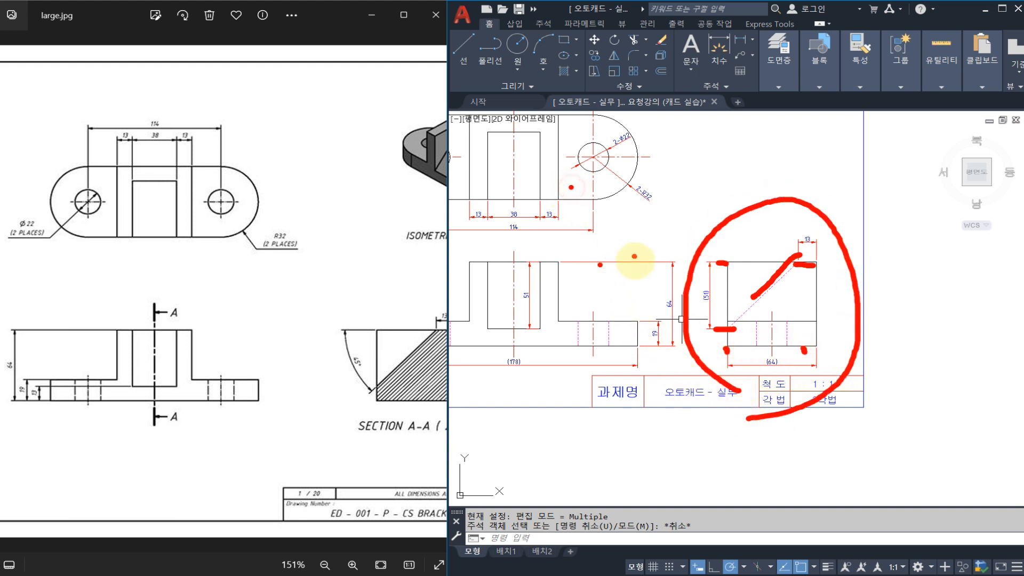
{"action": "left_click_drag", "start_coordinate": [671, 170], "coordinate": [752, 212]}
{"action": "left_click_drag", "start_coordinate": [731, 186], "coordinate": [721, 218]}
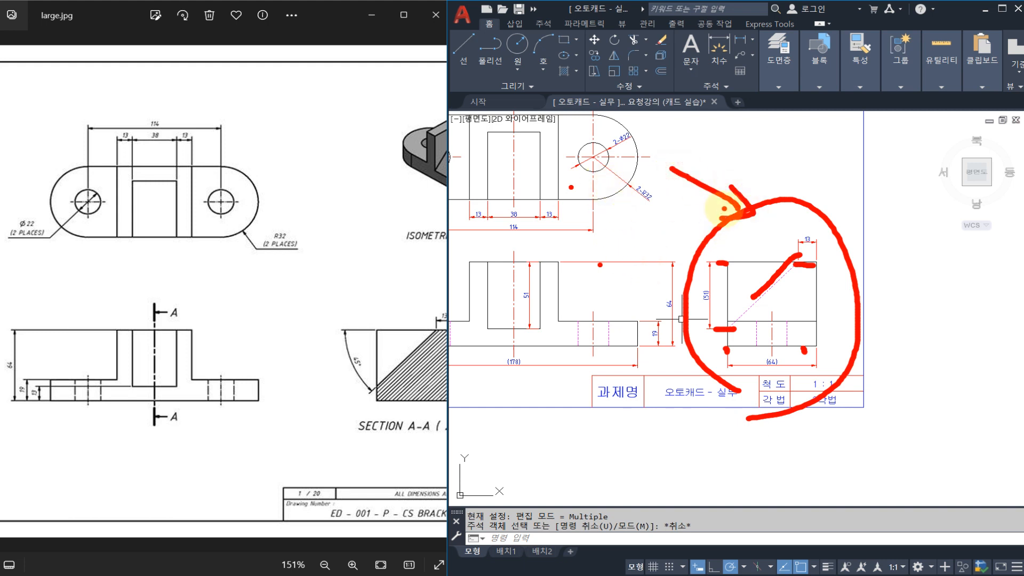
{"action": "mouse_move", "coordinate": [817, 368]}
{"action": "left_mouse_down"}
{"action": "mouse_move", "coordinate": [670, 320]}
{"action": "mouse_move", "coordinate": [855, 325]}
{"action": "mouse_move", "coordinate": [870, 341]}
{"action": "mouse_move", "coordinate": [918, 319]}
{"action": "mouse_move", "coordinate": [967, 316]}
{"action": "mouse_move", "coordinate": [932, 394]}
{"action": "left_mouse_up"}
{"action": "mouse_move", "coordinate": [885, 367]}
{"action": "left_mouse_down"}
{"action": "mouse_move", "coordinate": [910, 388]}
{"action": "mouse_move", "coordinate": [939, 387]}
{"action": "left_mouse_up"}
{"action": "left_click_drag", "start_coordinate": [939, 385], "coordinate": [900, 377]}
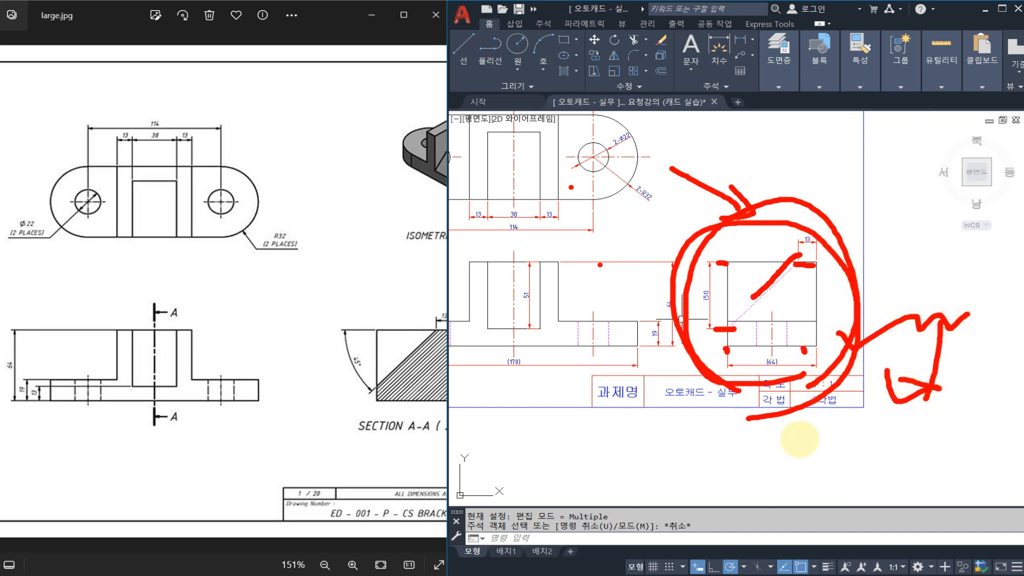
{"action": "mouse_move", "coordinate": [752, 456]}
{"action": "left_mouse_down"}
{"action": "mouse_move", "coordinate": [758, 477]}
{"action": "mouse_move", "coordinate": [783, 457]}
{"action": "mouse_move", "coordinate": [812, 463]}
{"action": "mouse_move", "coordinate": [896, 436]}
{"action": "mouse_move", "coordinate": [896, 453]}
{"action": "left_mouse_up"}
{"action": "left_click_drag", "start_coordinate": [917, 447], "coordinate": [943, 444]}
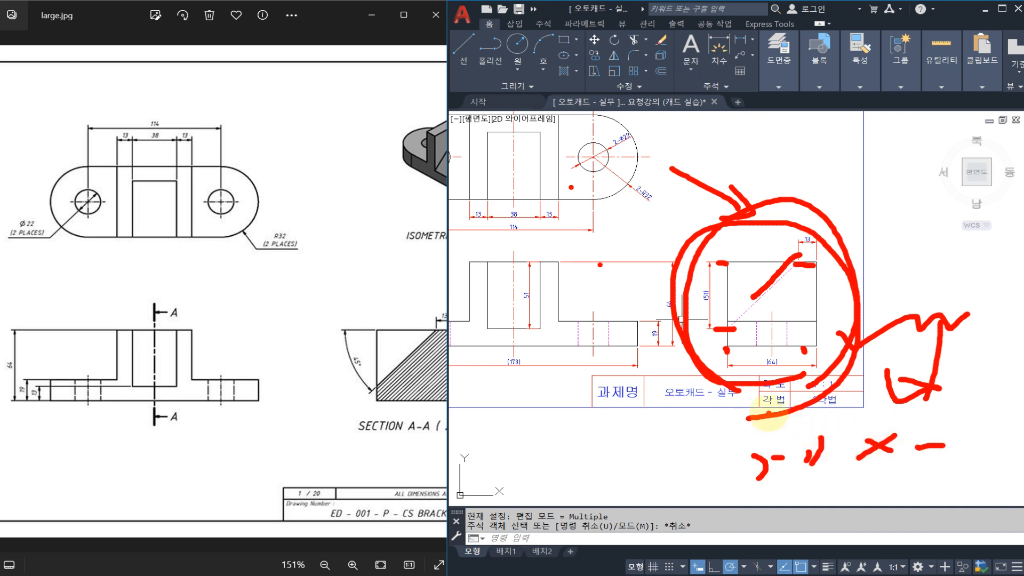
{"action": "mouse_move", "coordinate": [283, 392]}
{"action": "left_mouse_down"}
{"action": "mouse_move", "coordinate": [182, 359]}
{"action": "mouse_move", "coordinate": [263, 366]}
{"action": "mouse_move", "coordinate": [331, 331]}
{"action": "mouse_move", "coordinate": [315, 352]}
{"action": "left_mouse_up"}
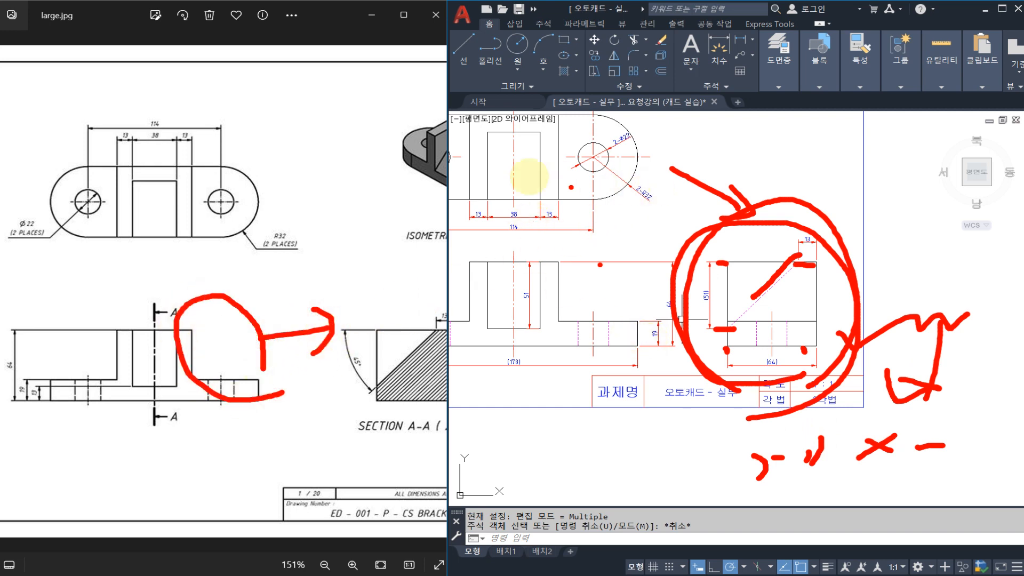
{"action": "mouse_move", "coordinate": [530, 176]}
{"action": "left_mouse_down"}
{"action": "mouse_move", "coordinate": [487, 201]}
{"action": "mouse_move", "coordinate": [555, 236]}
{"action": "mouse_move", "coordinate": [589, 183]}
{"action": "mouse_move", "coordinate": [643, 234]}
{"action": "left_mouse_up"}
{"action": "mouse_move", "coordinate": [496, 286]}
{"action": "left_mouse_down"}
{"action": "mouse_move", "coordinate": [647, 245]}
{"action": "mouse_move", "coordinate": [577, 284]}
{"action": "mouse_move", "coordinate": [494, 304]}
{"action": "mouse_move", "coordinate": [488, 325]}
{"action": "mouse_move", "coordinate": [504, 318]}
{"action": "left_mouse_up"}
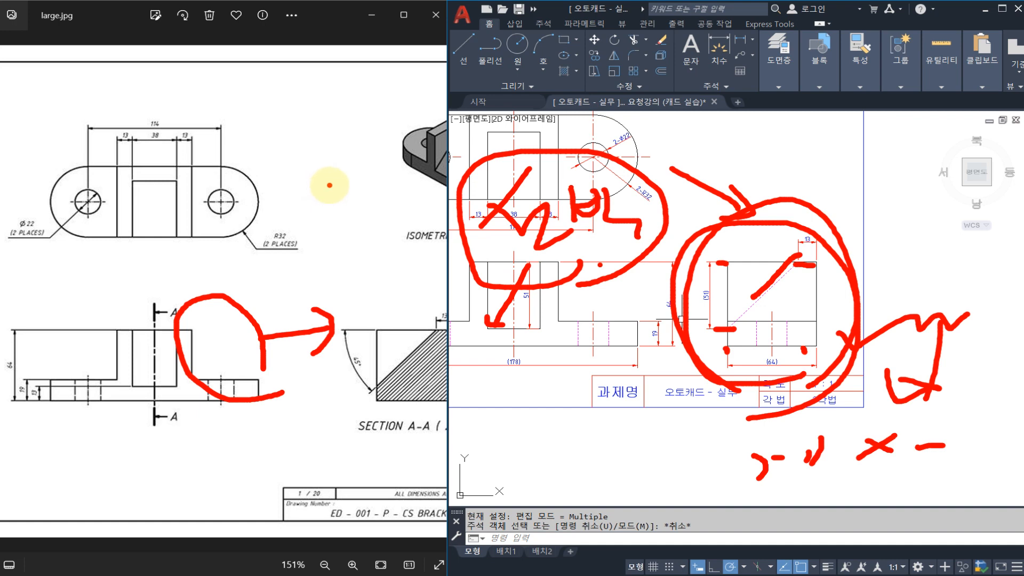
{"action": "mouse_move", "coordinate": [329, 185]}
{"action": "left_mouse_down"}
{"action": "mouse_move", "coordinate": [331, 230]}
{"action": "mouse_move", "coordinate": [374, 191]}
{"action": "mouse_move", "coordinate": [331, 229]}
{"action": "left_mouse_up"}
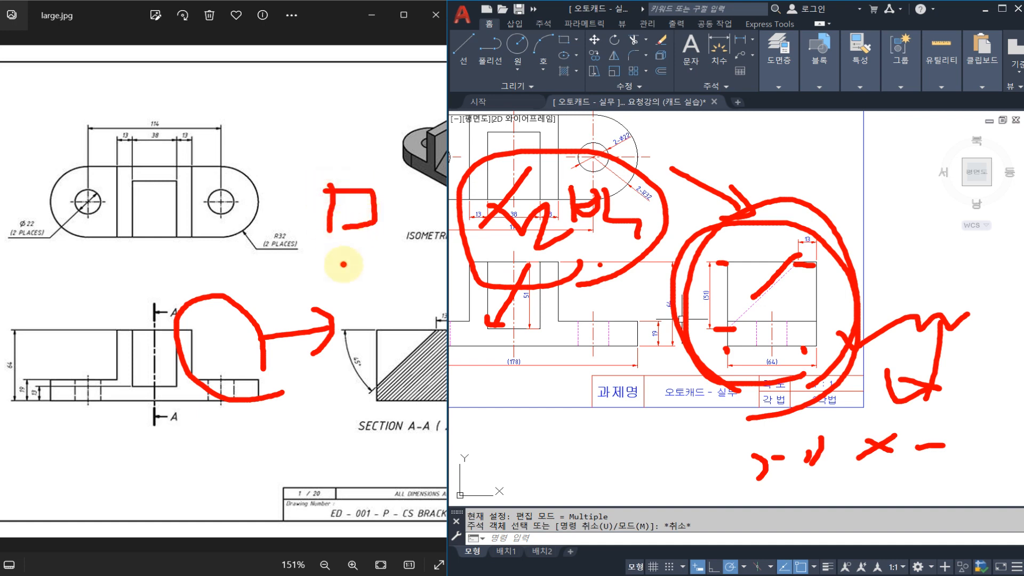
{"action": "mouse_move", "coordinate": [343, 264]}
{"action": "left_mouse_down"}
{"action": "mouse_move", "coordinate": [458, 309]}
{"action": "mouse_move", "coordinate": [493, 302]}
{"action": "left_mouse_up"}
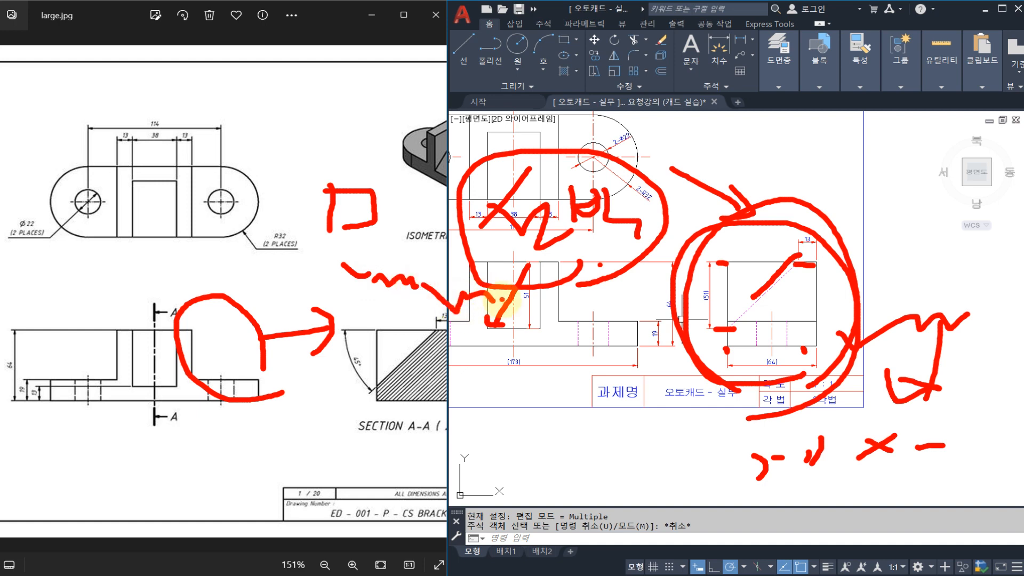
{"action": "mouse_move", "coordinate": [500, 345]}
{"action": "left_mouse_down"}
{"action": "mouse_move", "coordinate": [508, 354]}
{"action": "mouse_move", "coordinate": [613, 351]}
{"action": "mouse_move", "coordinate": [602, 368]}
{"action": "mouse_move", "coordinate": [660, 367]}
{"action": "left_mouse_up"}
{"action": "left_click", "coordinate": [581, 329]}
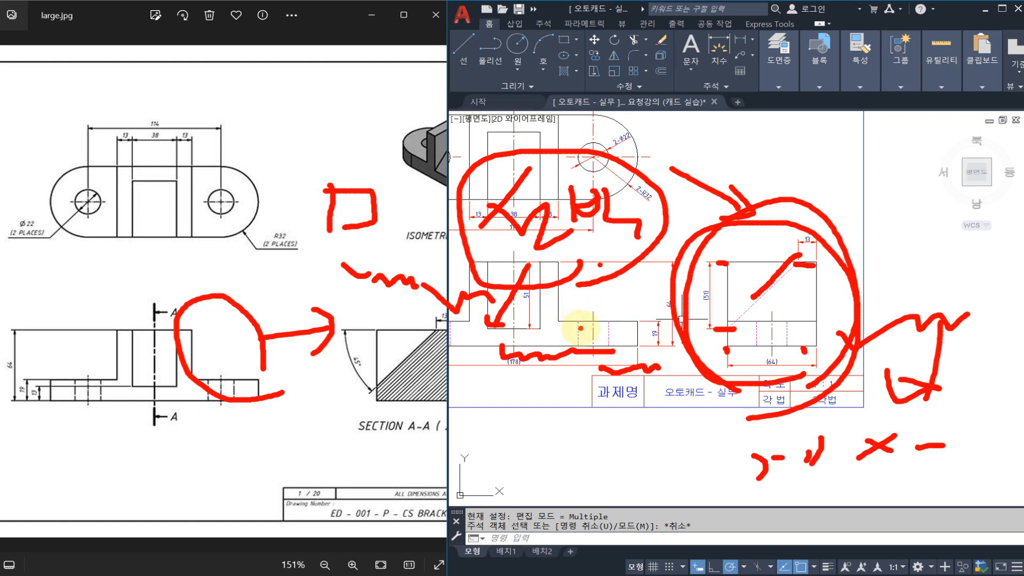
{"action": "key", "text": "Escape"}
{"action": "mouse_move", "coordinate": [590, 321]}
{"action": "middle_mouse_down"}
{"action": "mouse_move", "coordinate": [613, 326]}
{"action": "mouse_move", "coordinate": [670, 381]}
{"action": "mouse_move", "coordinate": [682, 364]}
{"action": "middle_mouse_up"}
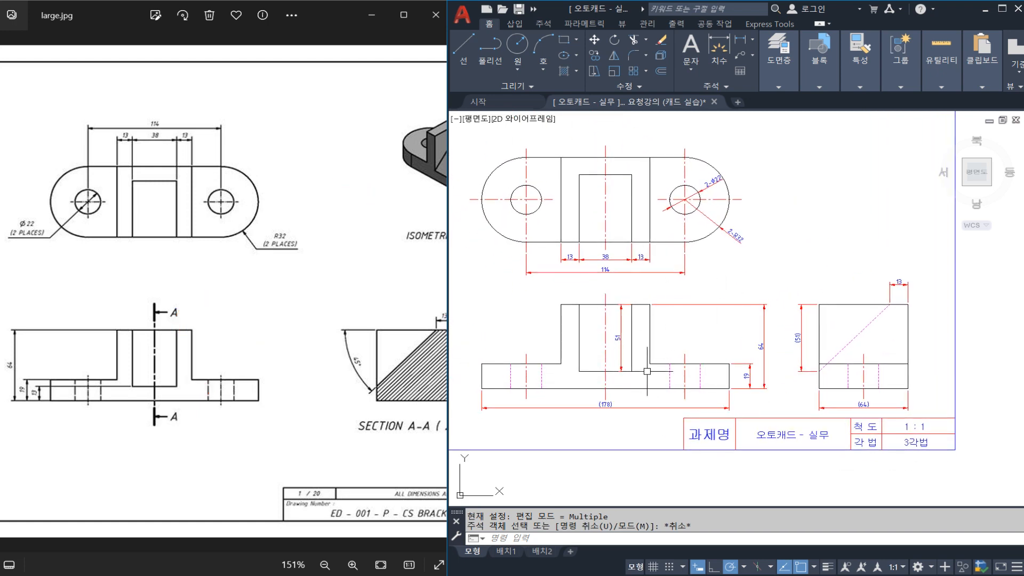
{"action": "middle_click_drag", "start_coordinate": [650, 371], "coordinate": [667, 371]}
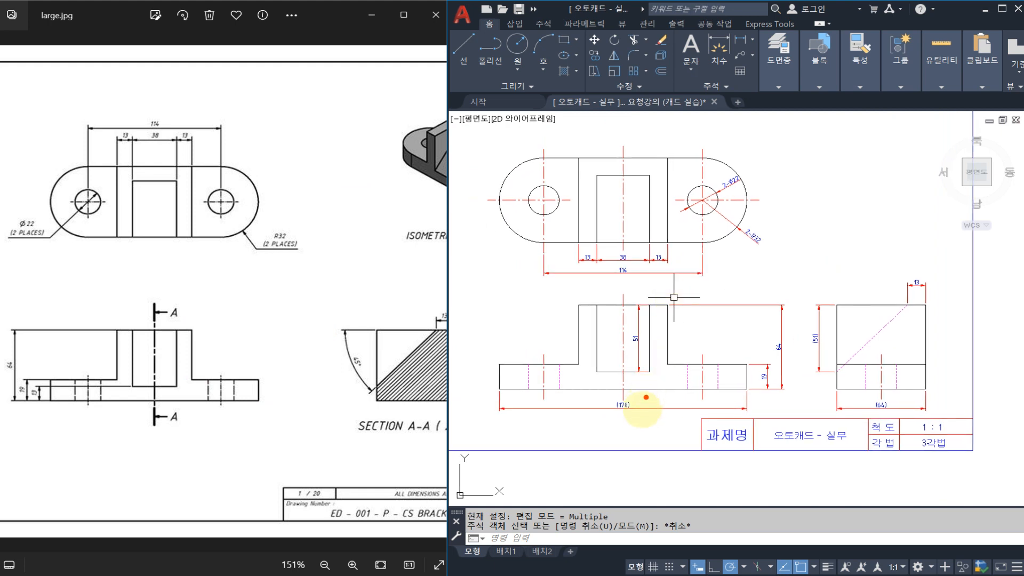
{"action": "mouse_move", "coordinate": [637, 421]}
{"action": "left_mouse_down"}
{"action": "mouse_move", "coordinate": [590, 398]}
{"action": "mouse_move", "coordinate": [632, 427]}
{"action": "left_mouse_up"}
{"action": "mouse_move", "coordinate": [785, 364]}
{"action": "left_mouse_down"}
{"action": "mouse_move", "coordinate": [731, 348]}
{"action": "mouse_move", "coordinate": [780, 347]}
{"action": "mouse_move", "coordinate": [787, 365]}
{"action": "left_mouse_up"}
{"action": "mouse_move", "coordinate": [884, 395]}
{"action": "left_mouse_down"}
{"action": "mouse_move", "coordinate": [859, 424]}
{"action": "mouse_move", "coordinate": [888, 398]}
{"action": "mouse_move", "coordinate": [895, 411]}
{"action": "left_mouse_up"}
{"action": "left_click", "coordinate": [834, 227]}
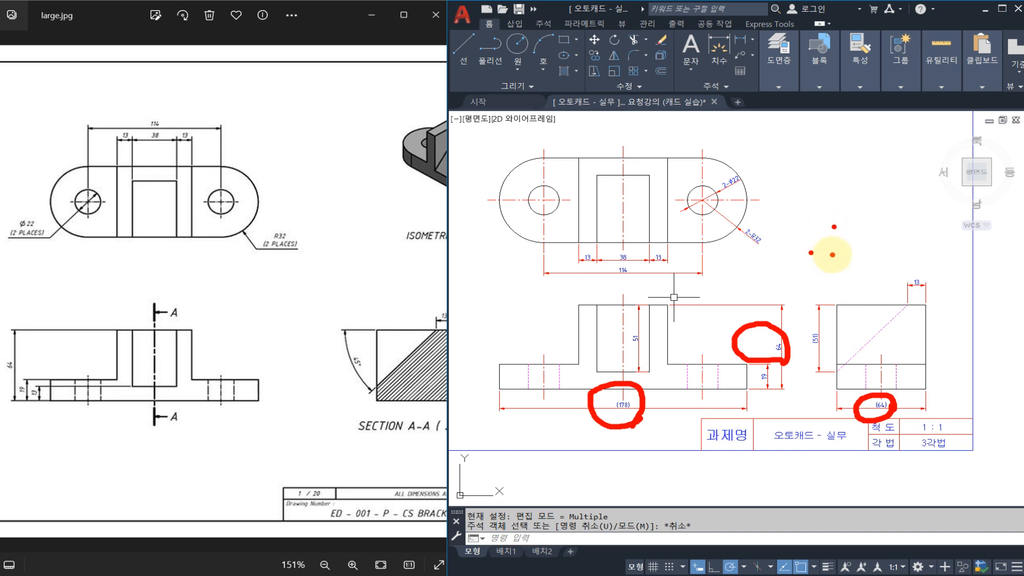
{"action": "left_click_drag", "start_coordinate": [618, 417], "coordinate": [641, 418]}
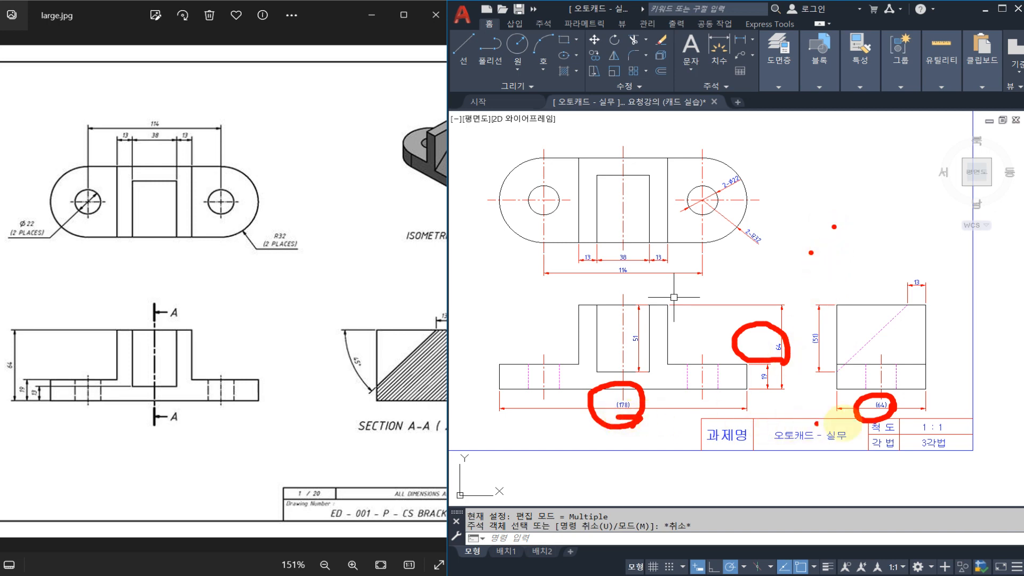
{"action": "left_click_drag", "start_coordinate": [861, 415], "coordinate": [905, 415]}
{"action": "left_click_drag", "start_coordinate": [811, 173], "coordinate": [804, 244]}
{"action": "left_click_drag", "start_coordinate": [875, 180], "coordinate": [899, 247]}
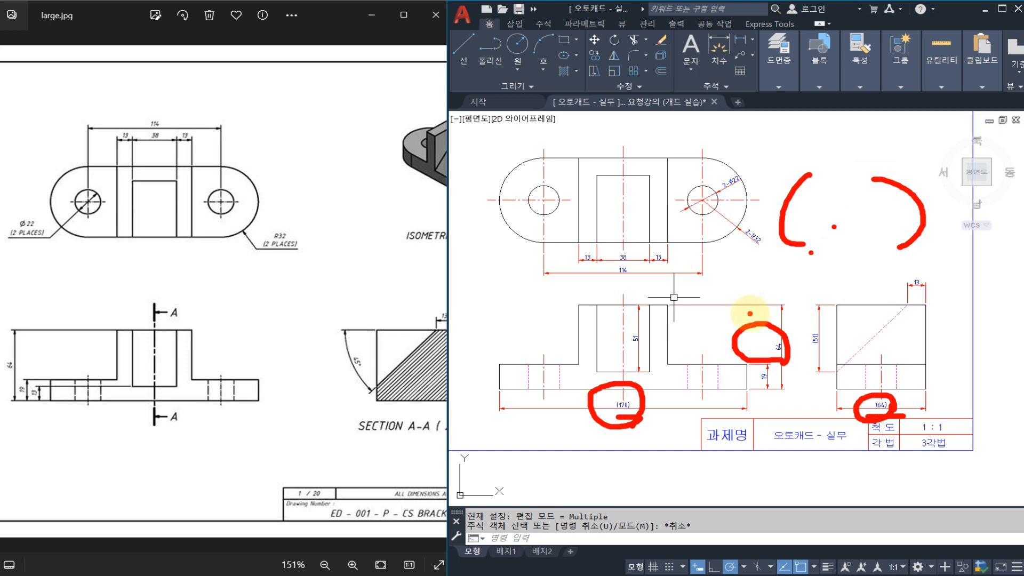
{"action": "mouse_move", "coordinate": [633, 348]}
{"action": "left_mouse_down"}
{"action": "mouse_move", "coordinate": [653, 324]}
{"action": "mouse_move", "coordinate": [645, 350]}
{"action": "left_mouse_up"}
{"action": "mouse_move", "coordinate": [783, 347]}
{"action": "left_mouse_down"}
{"action": "mouse_move", "coordinate": [800, 332]}
{"action": "mouse_move", "coordinate": [784, 349]}
{"action": "left_mouse_up"}
{"action": "mouse_move", "coordinate": [929, 297]}
{"action": "left_mouse_down"}
{"action": "mouse_move", "coordinate": [887, 282]}
{"action": "mouse_move", "coordinate": [936, 269]}
{"action": "mouse_move", "coordinate": [945, 300]}
{"action": "left_mouse_up"}
{"action": "left_click", "coordinate": [711, 206]}
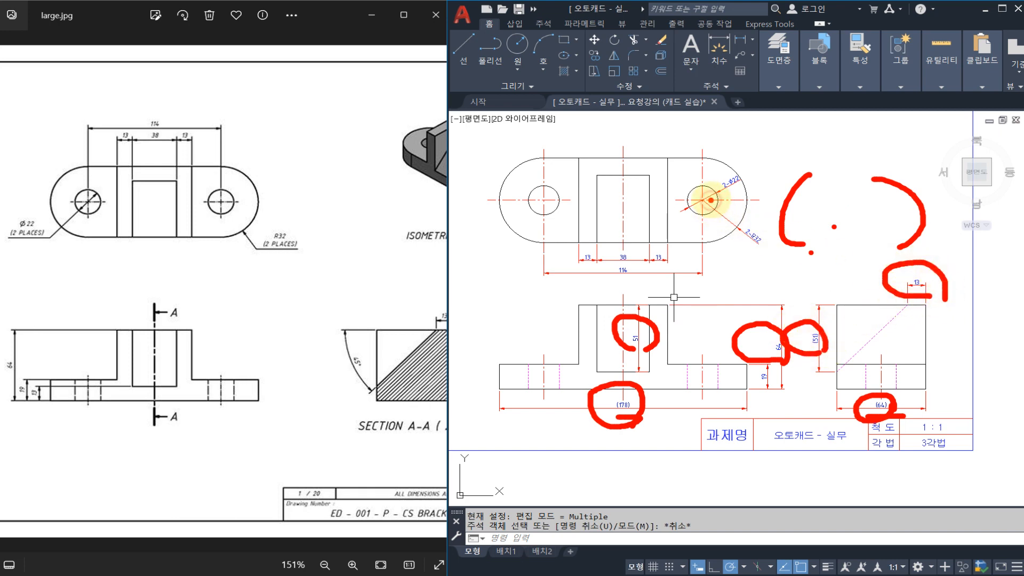
{"action": "left_click", "coordinate": [730, 237]}
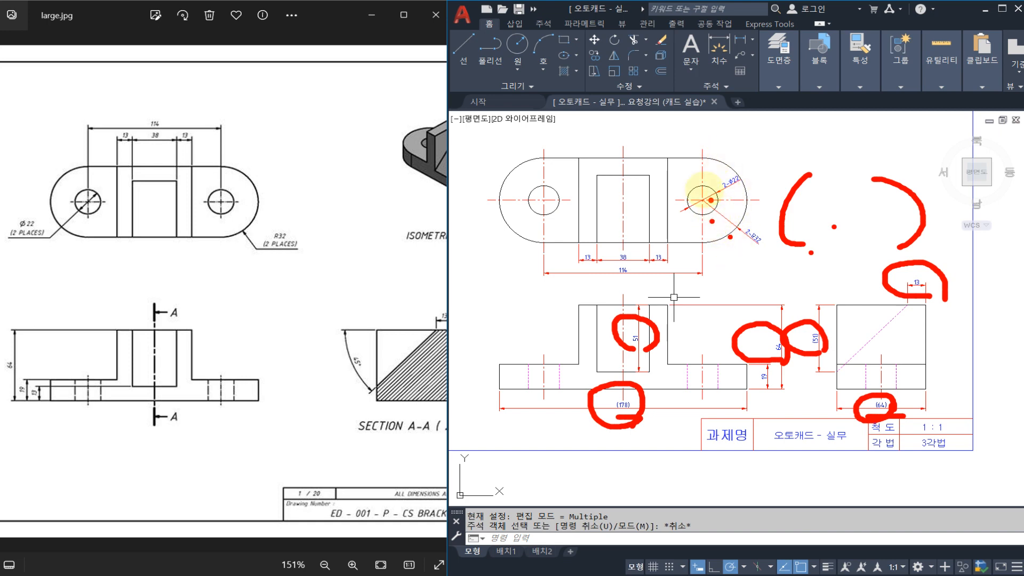
{"action": "left_click", "coordinate": [711, 194]}
{"action": "mouse_move", "coordinate": [704, 203]}
{"action": "left_mouse_down"}
{"action": "mouse_move", "coordinate": [693, 220]}
{"action": "mouse_move", "coordinate": [674, 184]}
{"action": "mouse_move", "coordinate": [712, 220]}
{"action": "left_mouse_up"}
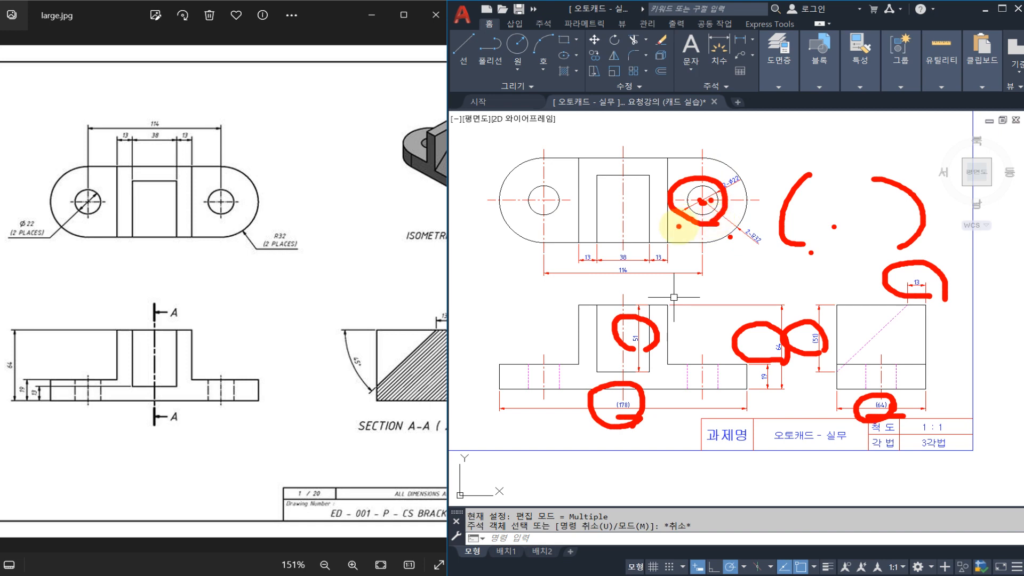
{"action": "key", "text": "Escape"}
{"action": "middle_click_drag", "start_coordinate": [645, 265], "coordinate": [658, 271]}
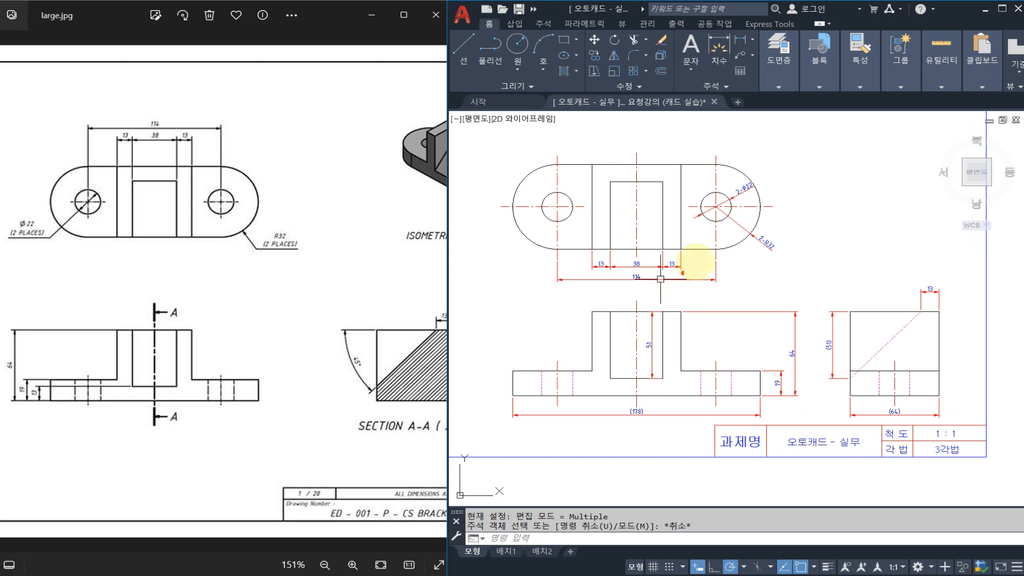
{"action": "mouse_move", "coordinate": [490, 145]}
{"action": "left_mouse_down"}
{"action": "mouse_move", "coordinate": [571, 169]}
{"action": "mouse_move", "coordinate": [569, 183]}
{"action": "mouse_move", "coordinate": [709, 167]}
{"action": "mouse_move", "coordinate": [533, 256]}
{"action": "mouse_move", "coordinate": [662, 276]}
{"action": "left_mouse_up"}
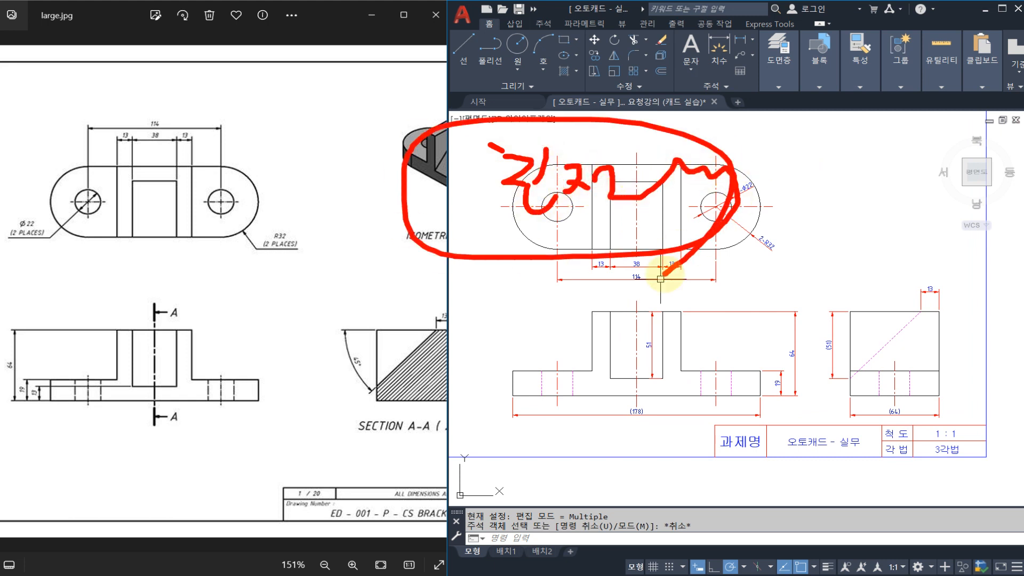
{"action": "key", "text": "Escape"}
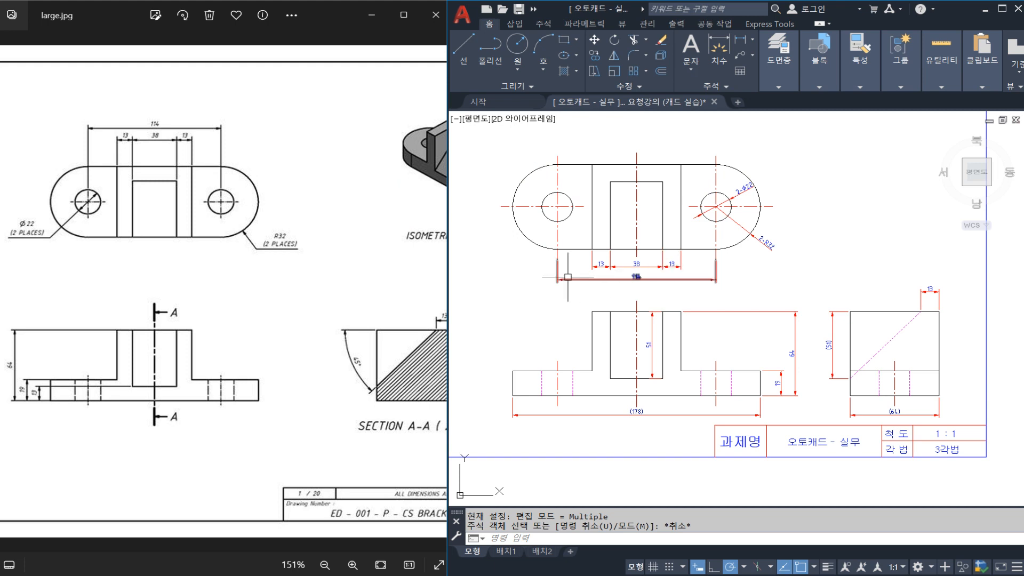
{"action": "middle_click_drag", "start_coordinate": [568, 277], "coordinate": [553, 279]}
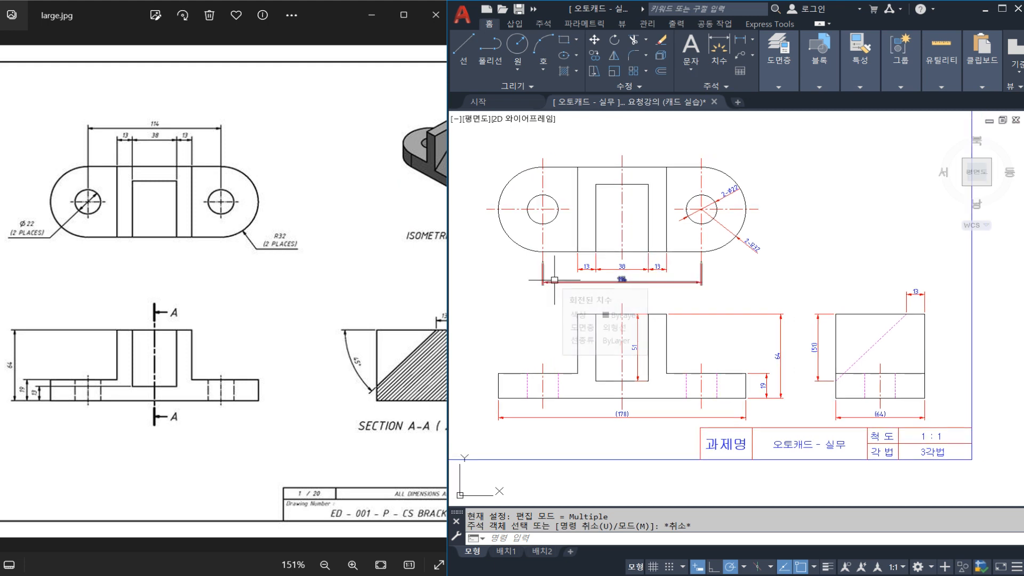